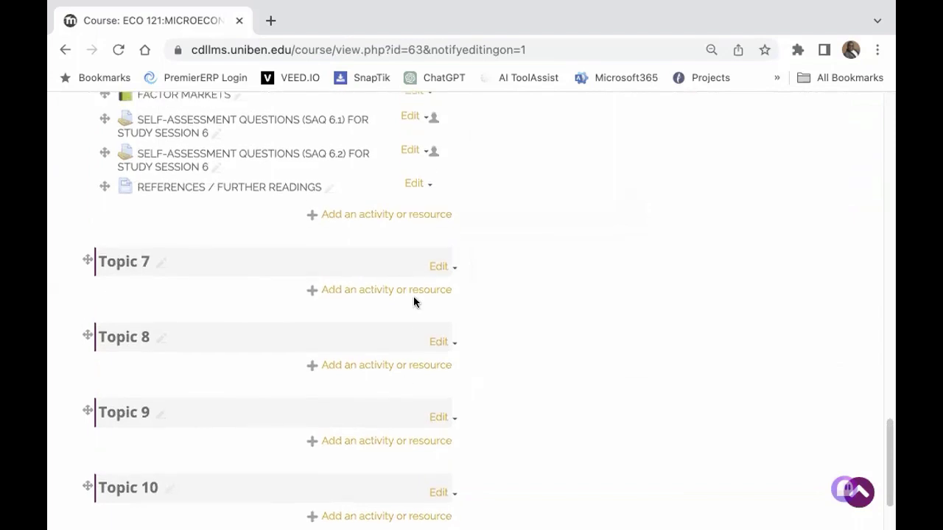
scroll(415, 301, "up", 2)
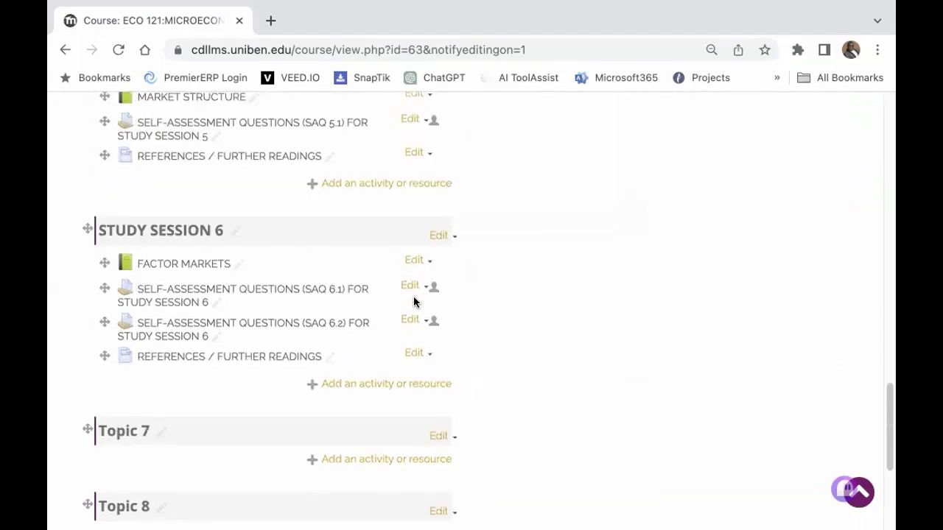
Step: Show the Edit menu for the empty Topic 7 section, with Edit topic, Highlight, Hide and Delete
scroll(414, 301, "down", 1)
scroll(136, 326, "down", 1)
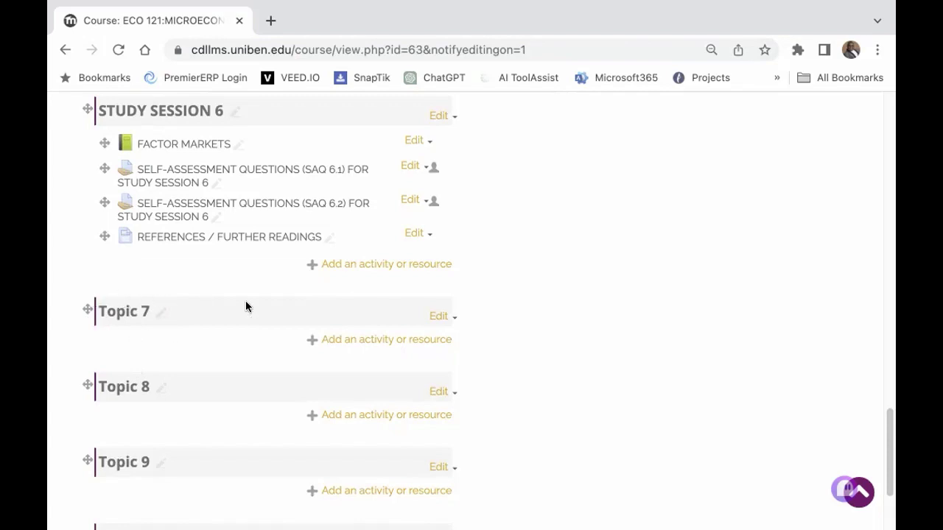
left_click(437, 317)
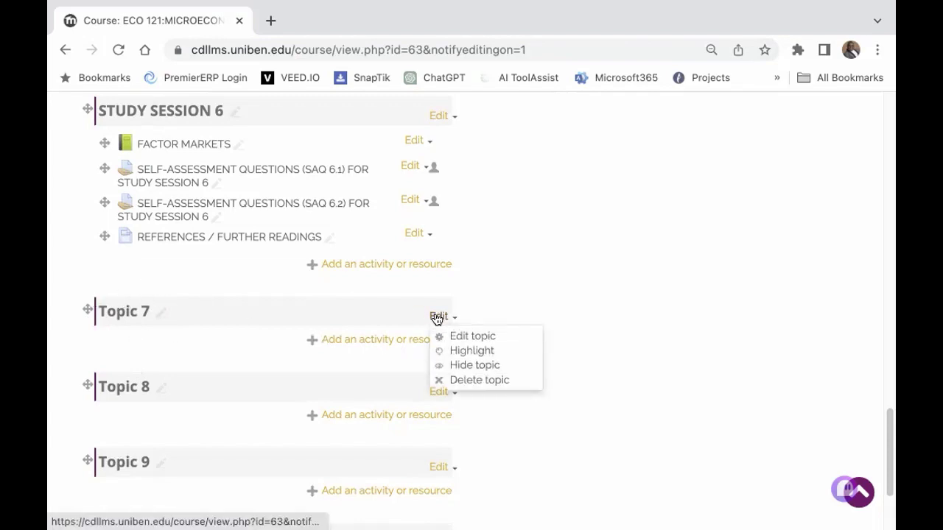
Step: In Topic 7's settings, enable a custom section name 'Training Class on Zoom'
left_click(506, 337)
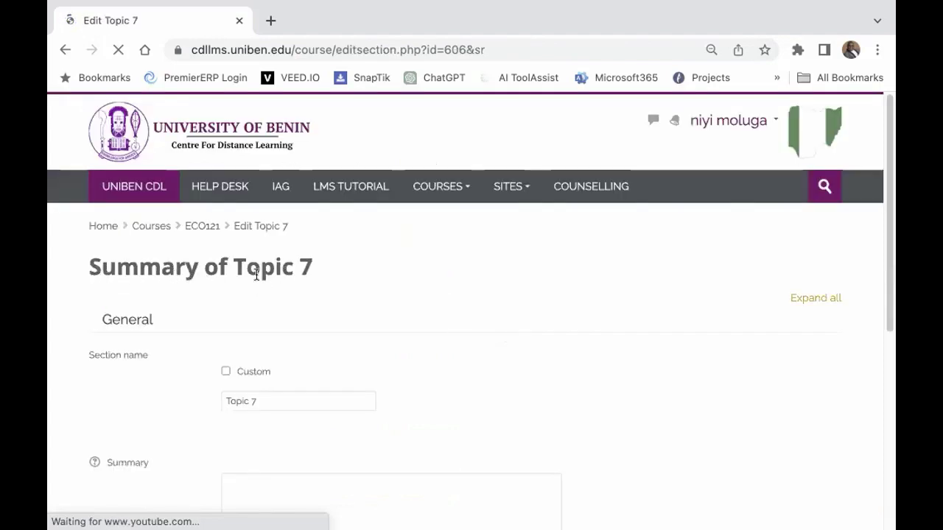
scroll(362, 295, "down", 2)
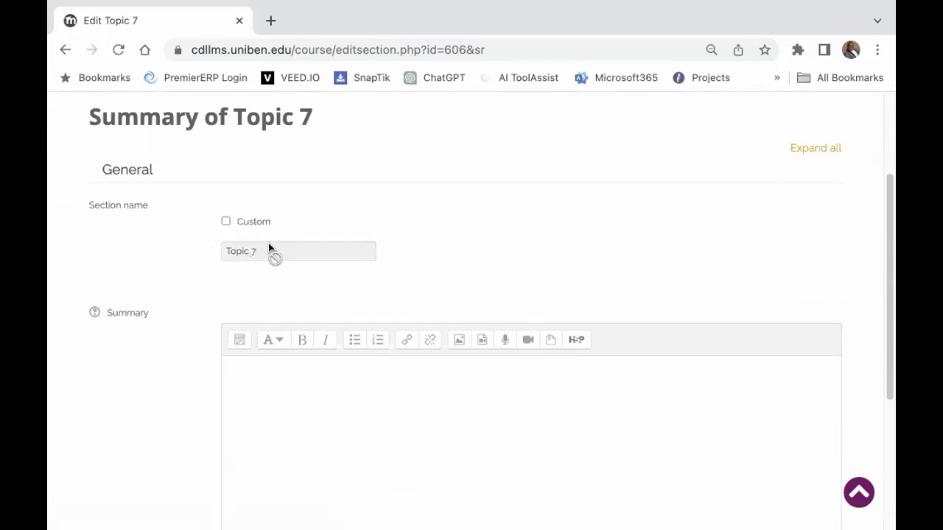
left_click(225, 224)
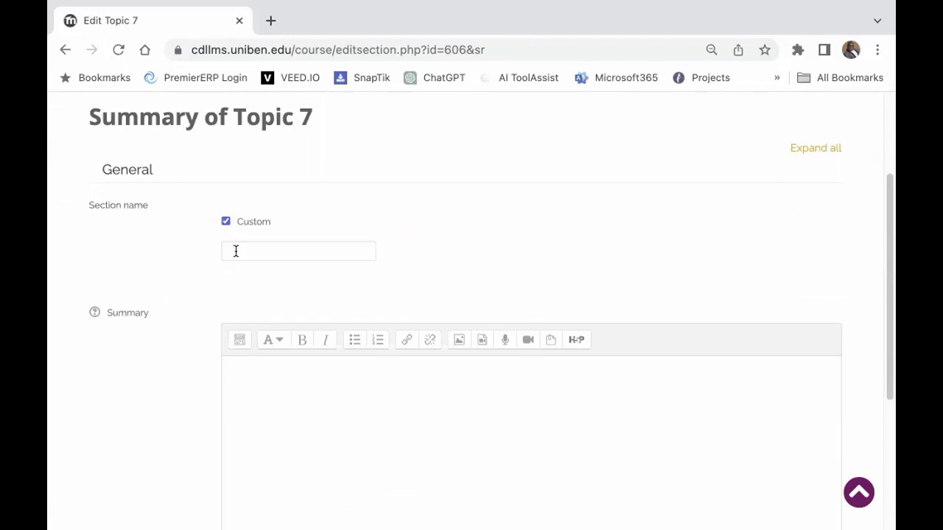
left_click(235, 252)
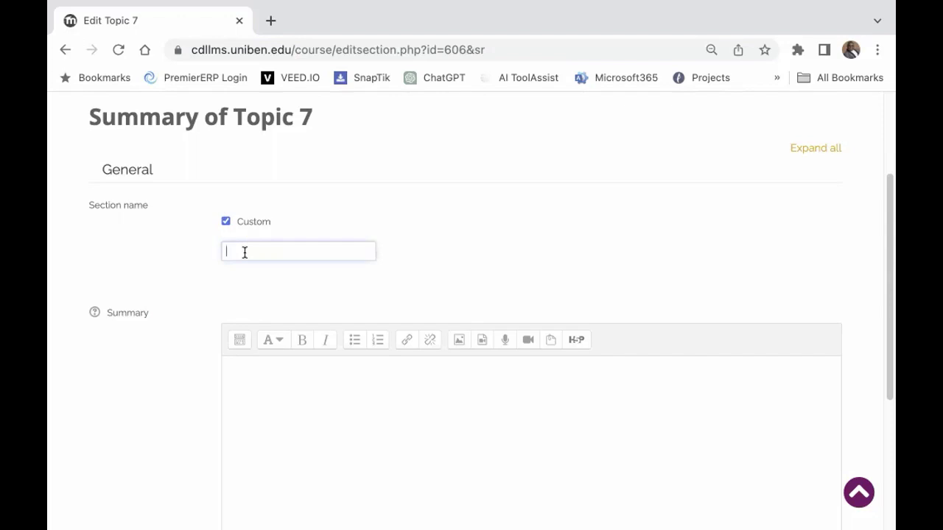
type("Training")
type("Class on Zoom")
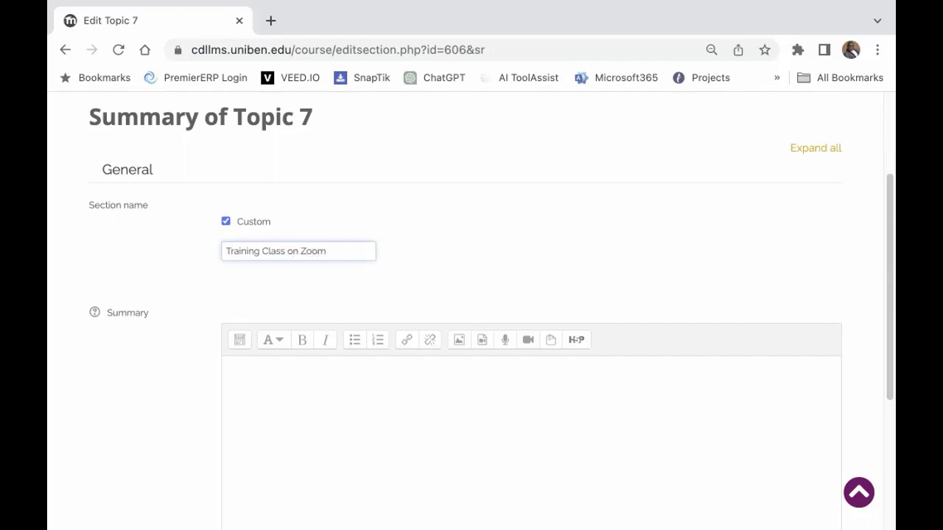
scroll(288, 267, "down", 2)
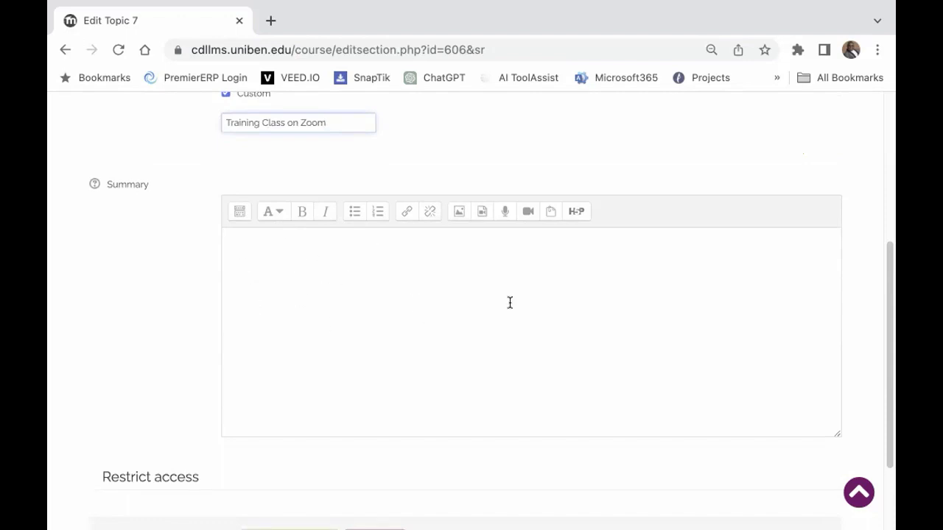
scroll(408, 316, "down", 2)
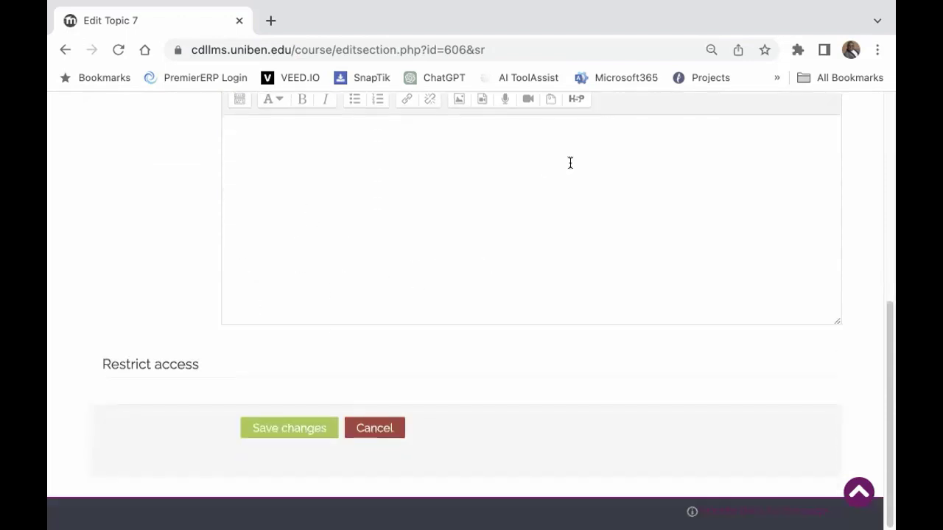
scroll(589, 192, "up", 2)
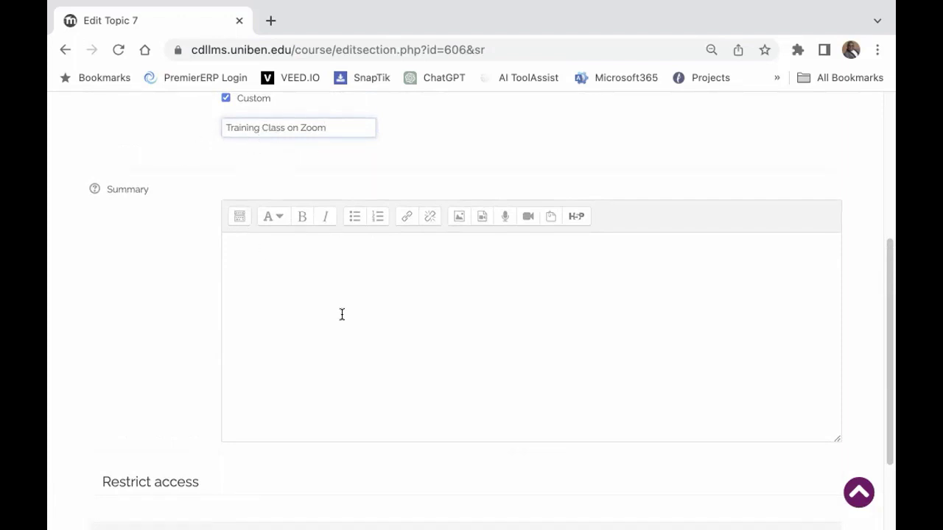
Step: Add the summary 'The training session will afford you the opportunity of understanding the LMS.' and save
left_click(266, 264)
type("T")
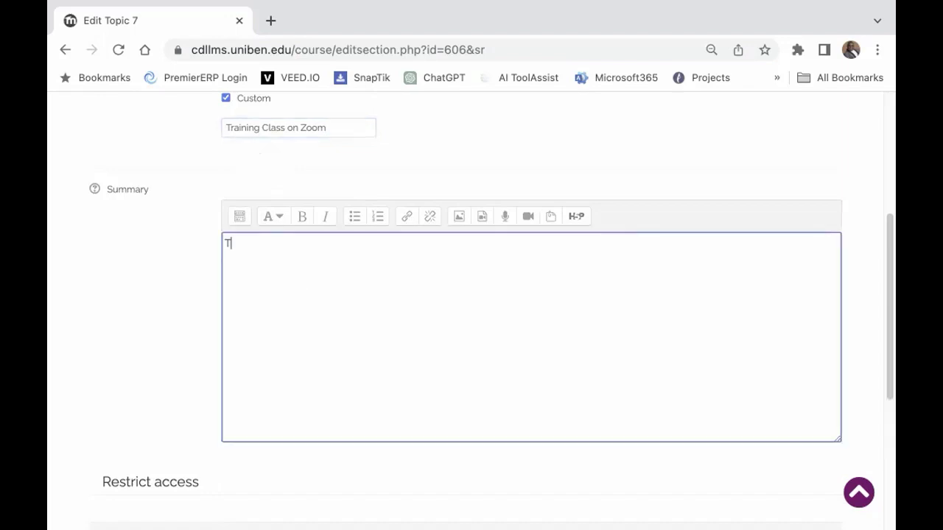
type("he training session w")
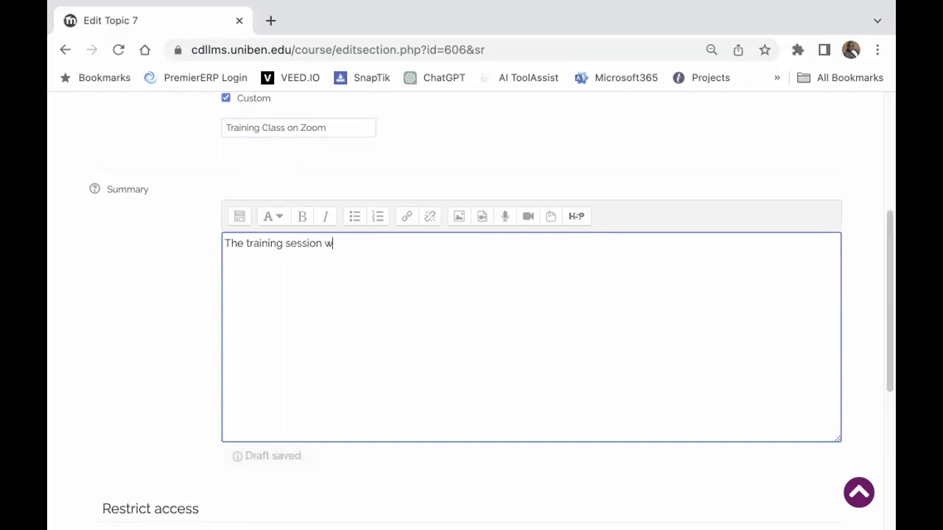
type("ill aff")
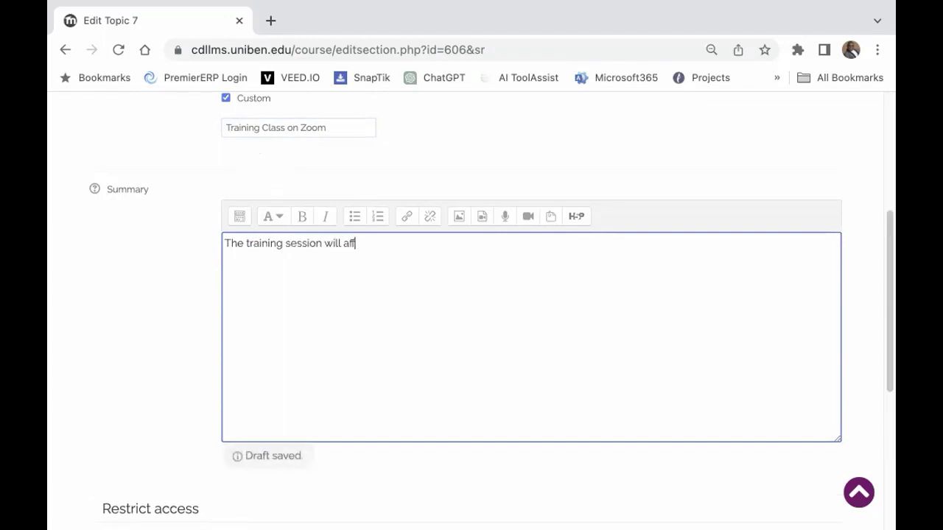
type("ord you the o")
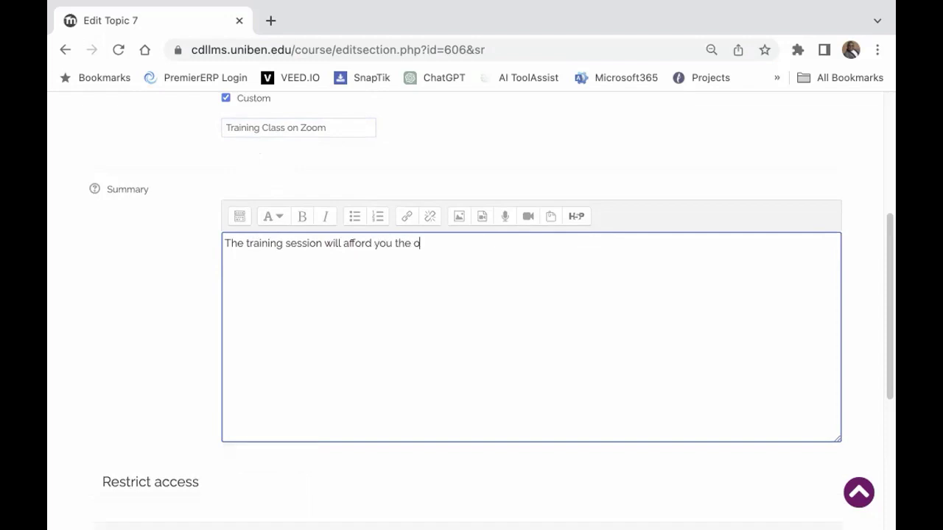
type("pportunity of un")
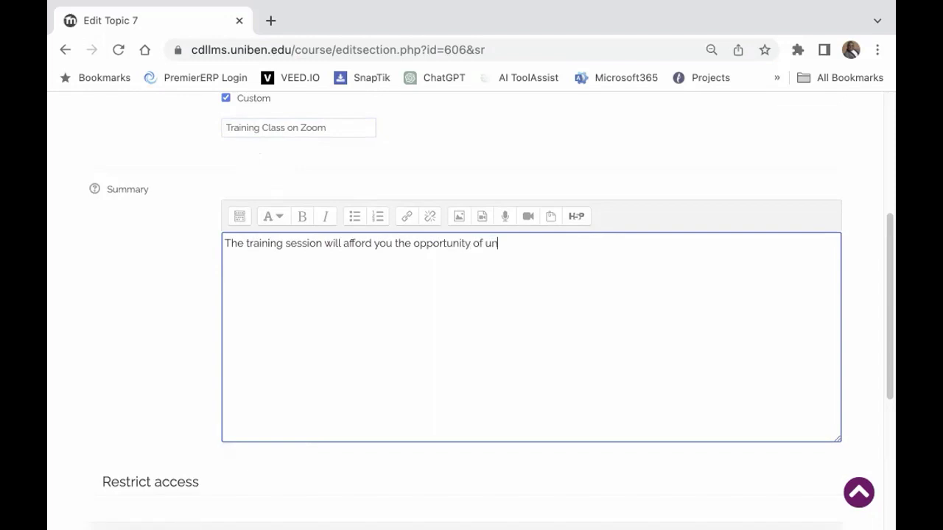
type("derstanding ")
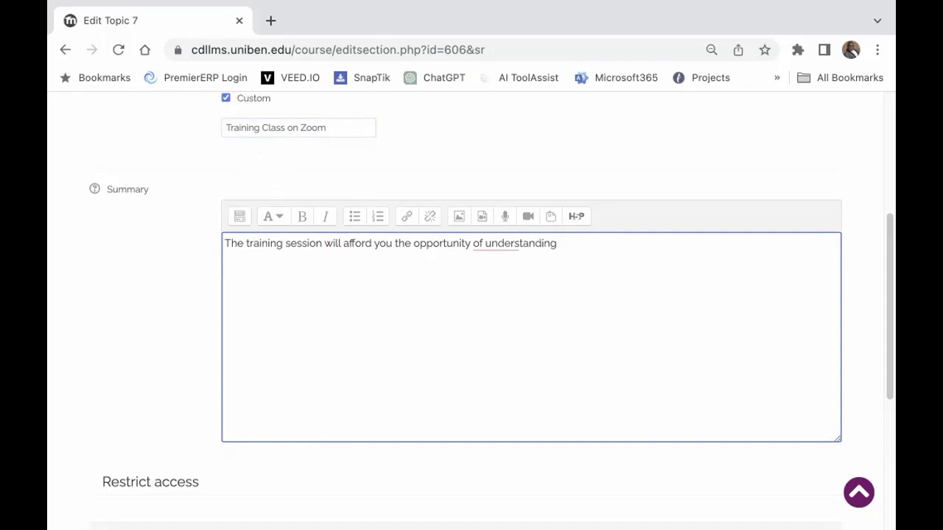
type("the LMS.")
scroll(410, 295, "down", 5)
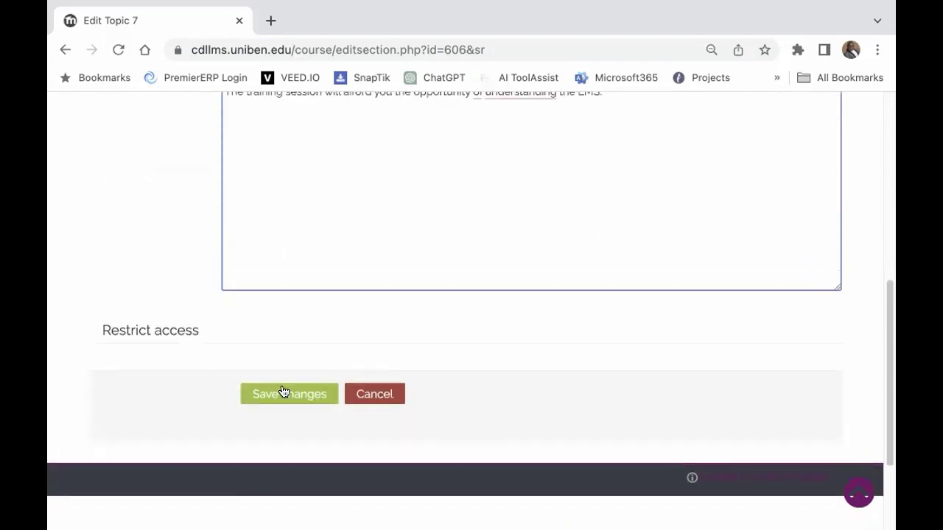
scroll(601, 335, "down", 2)
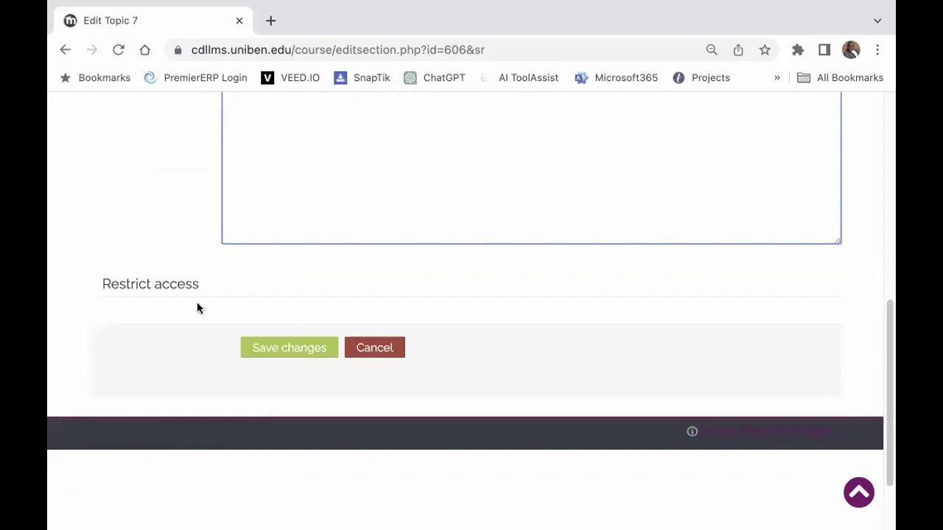
left_click(281, 348)
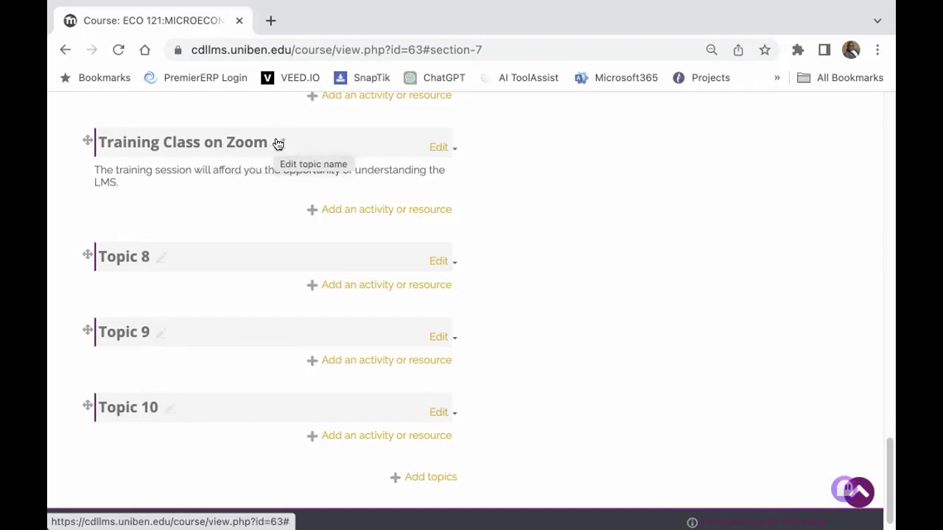
Step: Scroll the course page to review the saved Training Class on Zoom topic
scroll(518, 272, "up", 4)
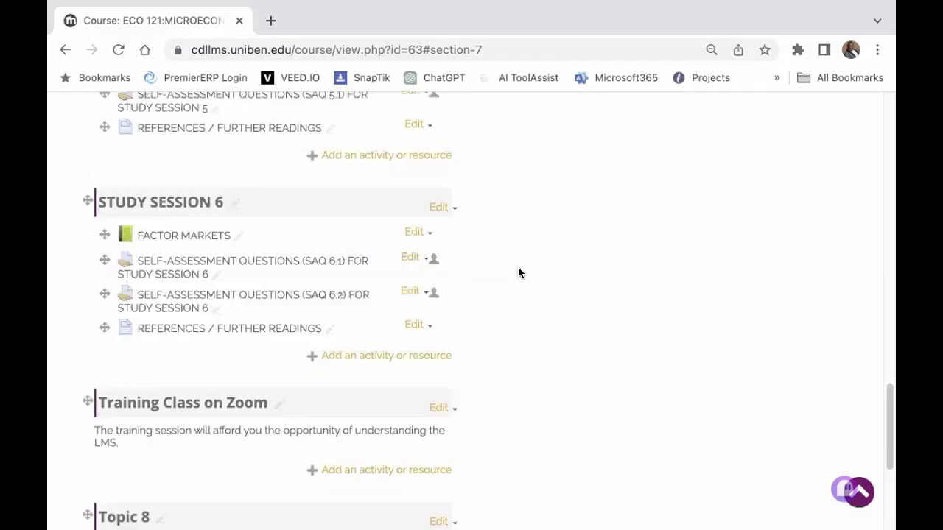
scroll(518, 272, "down", 4)
scroll(447, 256, "up", 20)
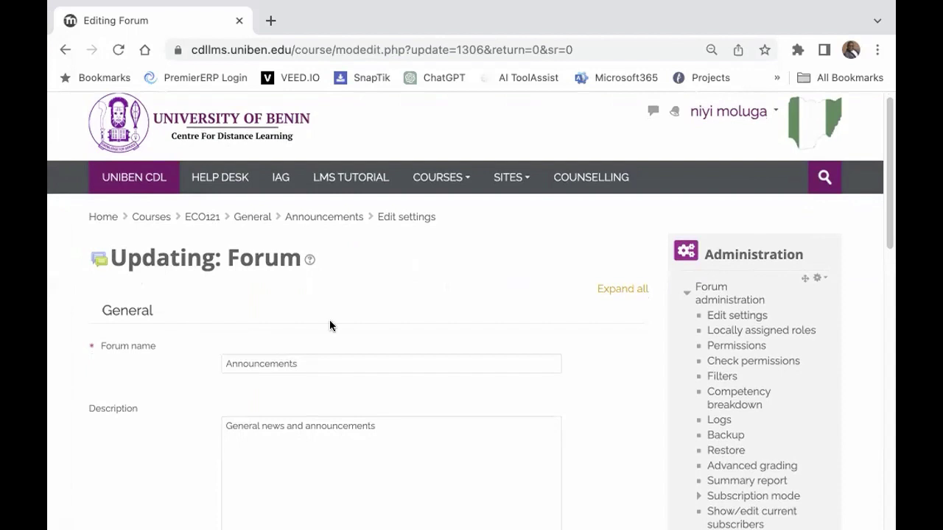
Step: Replace the Announcements description with a welcome message introducing the facilitator for this course this semester
scroll(330, 321, "down", 3)
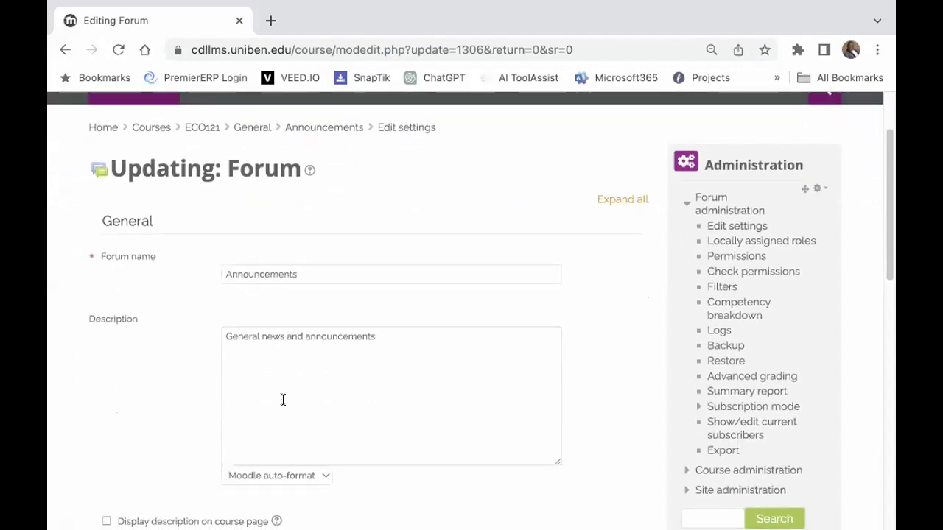
scroll(283, 400, "down", 1)
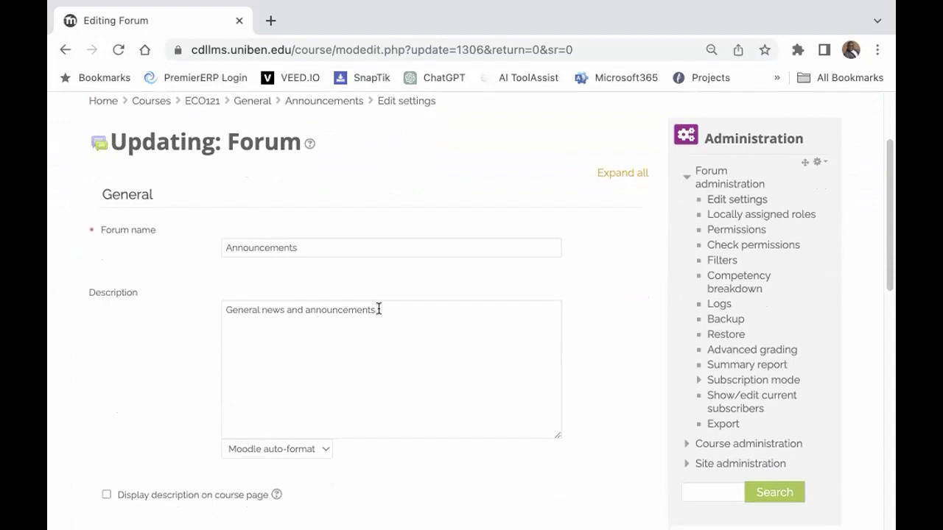
left_click_drag(377, 310, 216, 307)
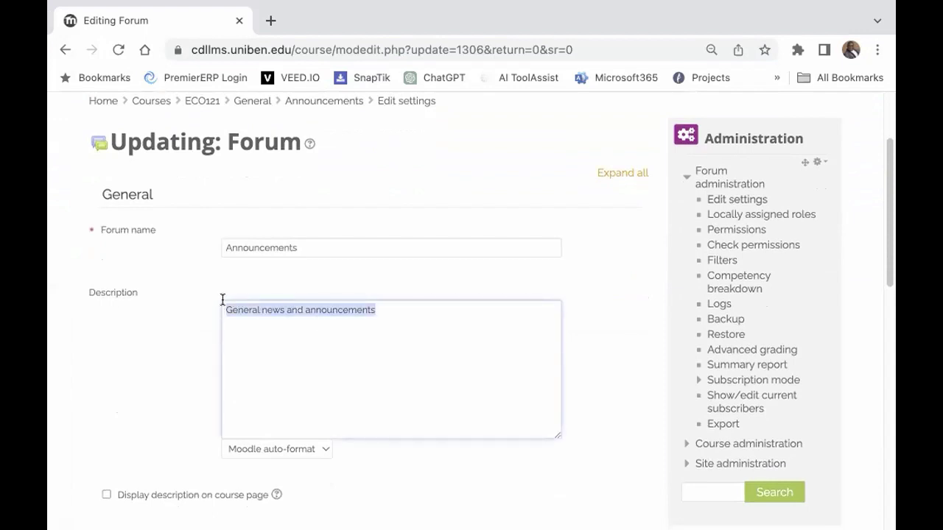
type("Wel")
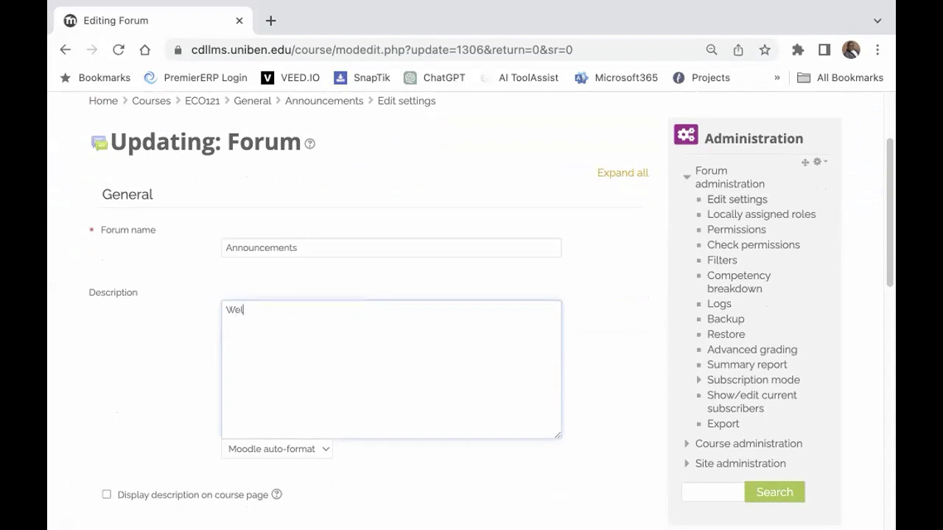
type("come to this class. I am Dr")
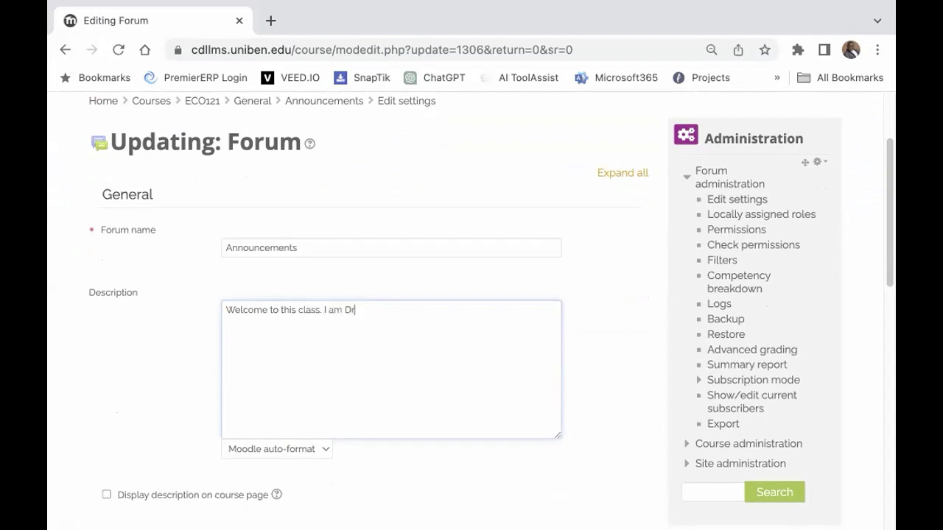
type(". Olusoji A")
type("dewumi. I will")
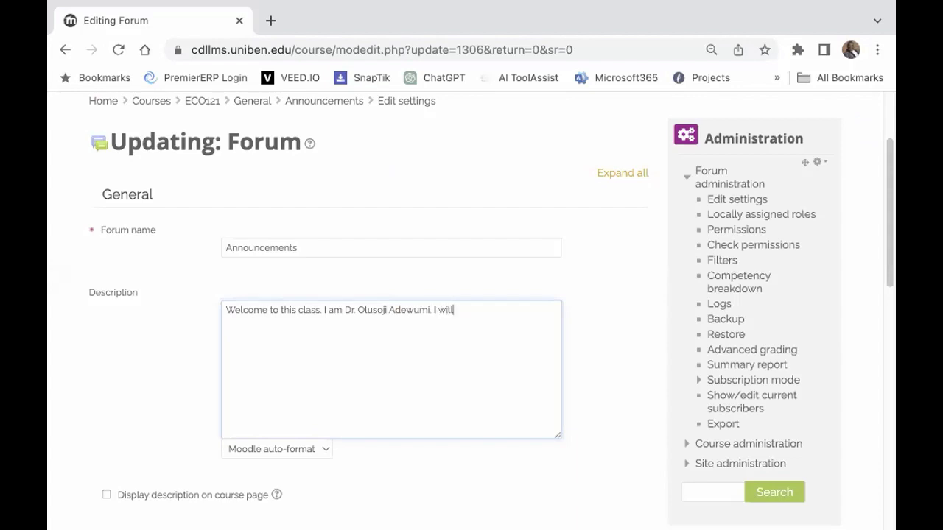
type(" be your facilitator for this course")
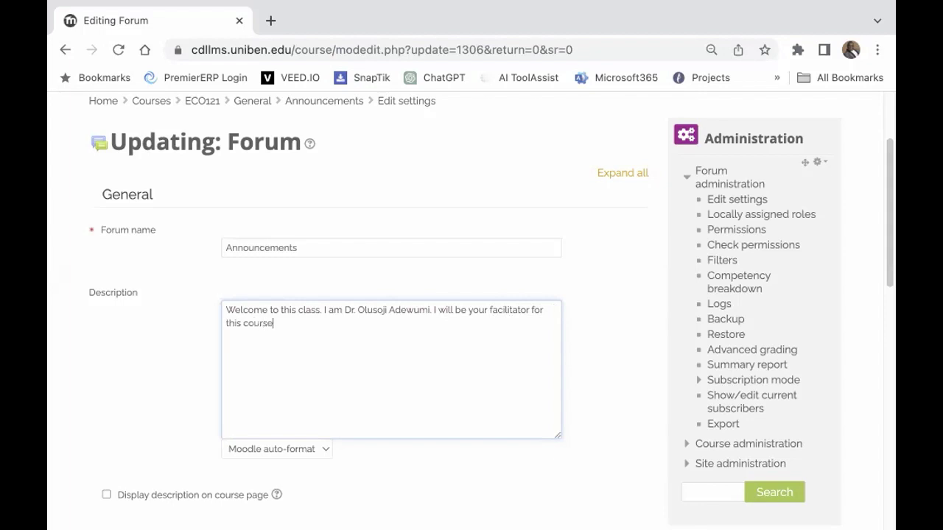
type(" this ")
type("semester")
type(".")
scroll(349, 244, "down", 3)
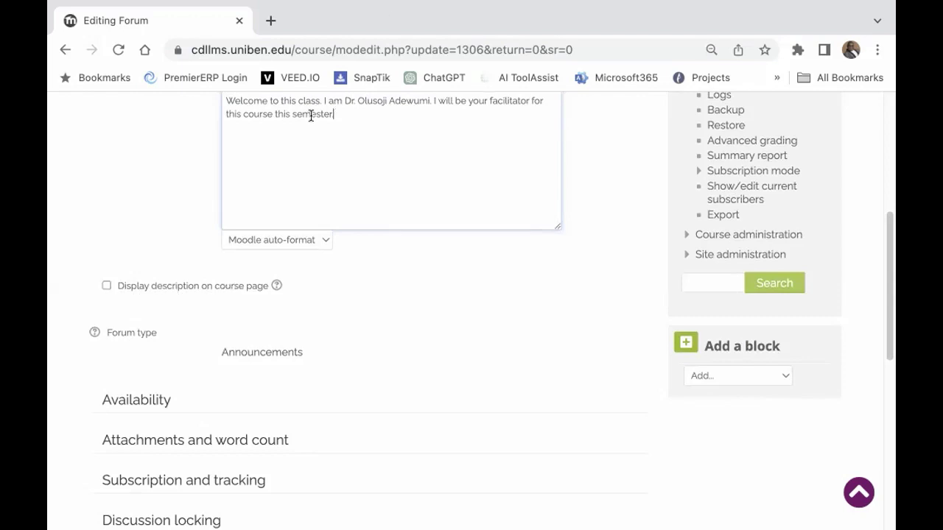
Step: Enable 'Display description on course page' for Announcements and save and return to the course
scroll(329, 166, "up", 3)
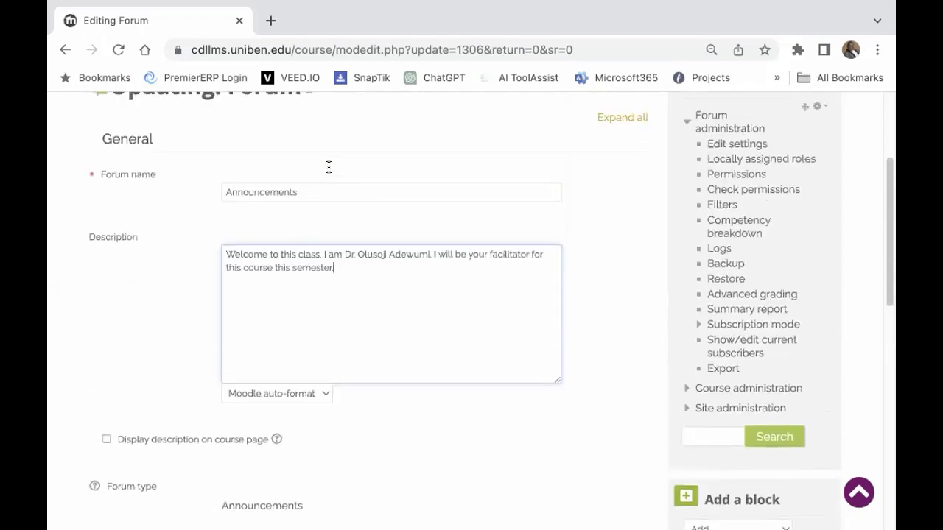
scroll(318, 261, "down", 3)
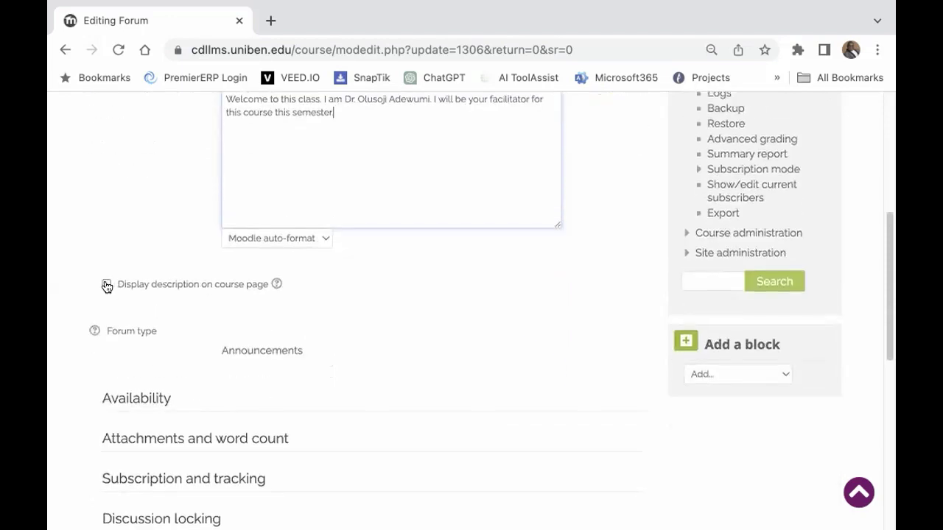
left_click(107, 285)
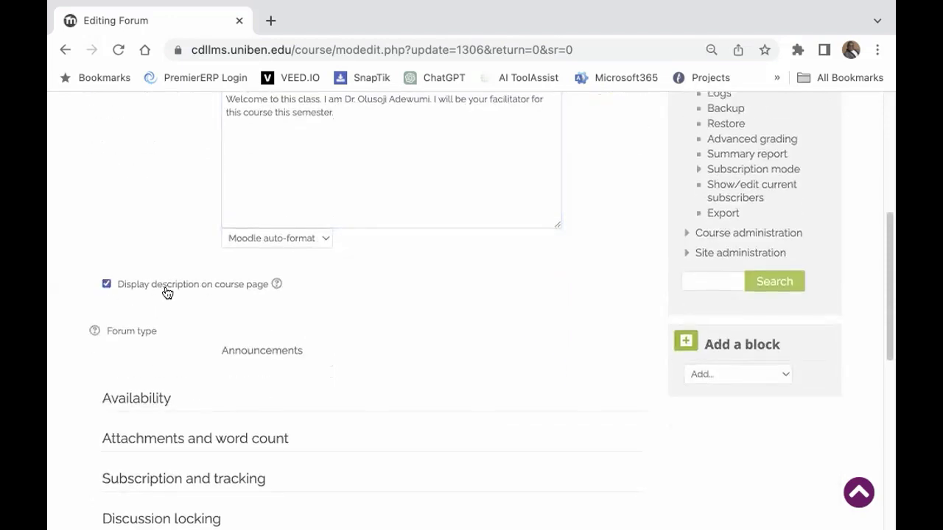
scroll(185, 295, "down", 2)
scroll(188, 294, "down", 5)
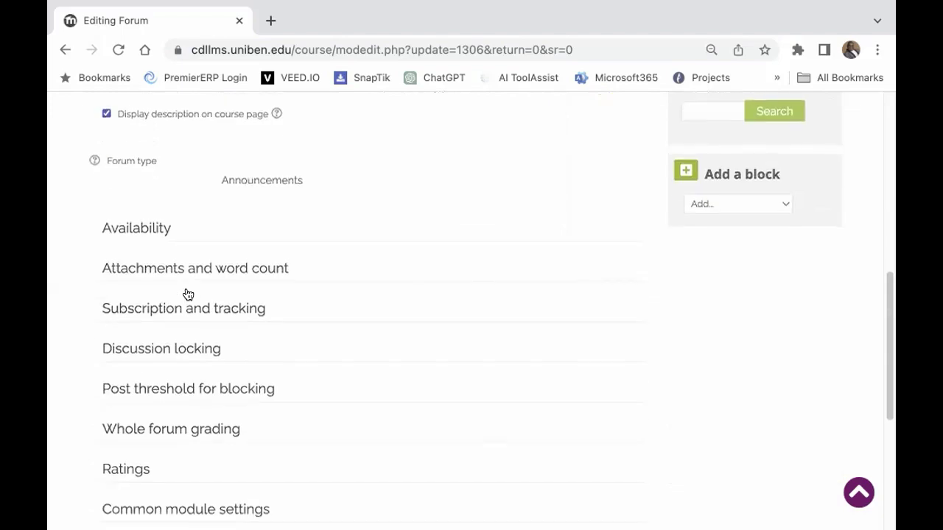
scroll(177, 243, "up", 5)
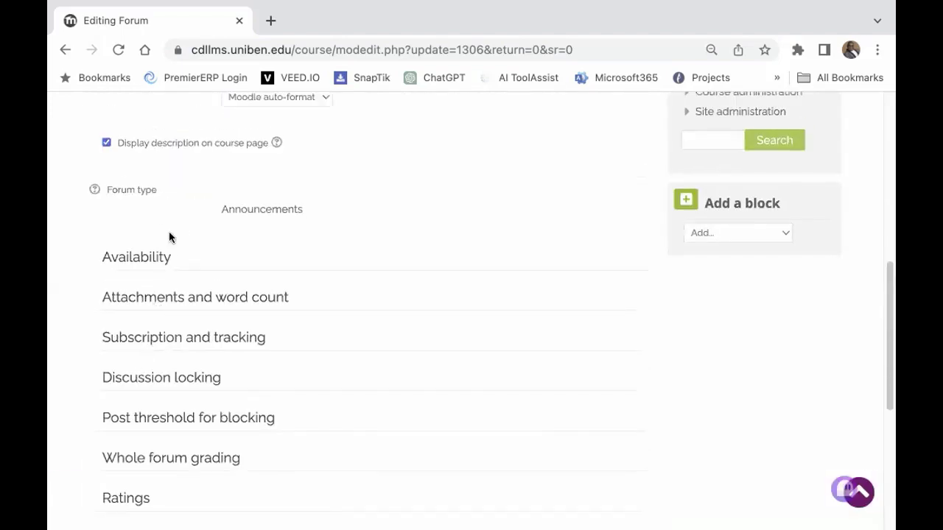
scroll(229, 393, "down", 5)
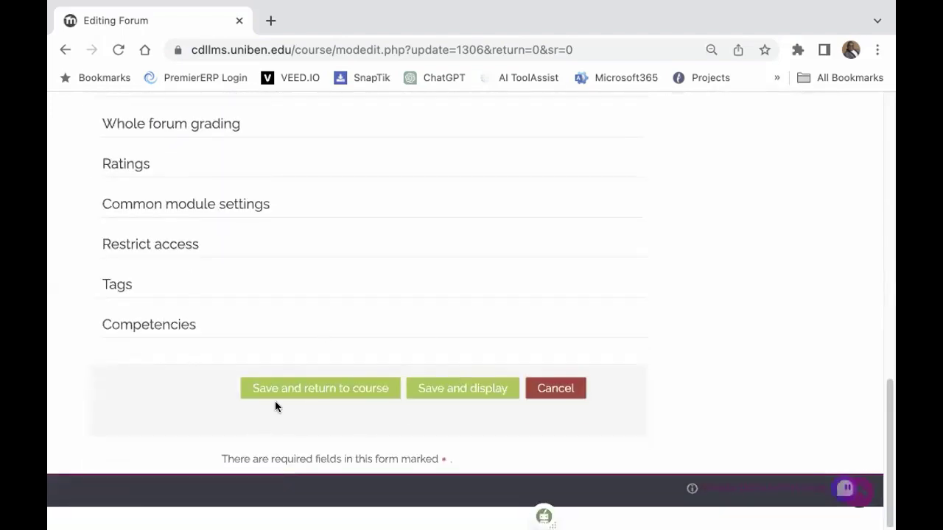
left_click(322, 390)
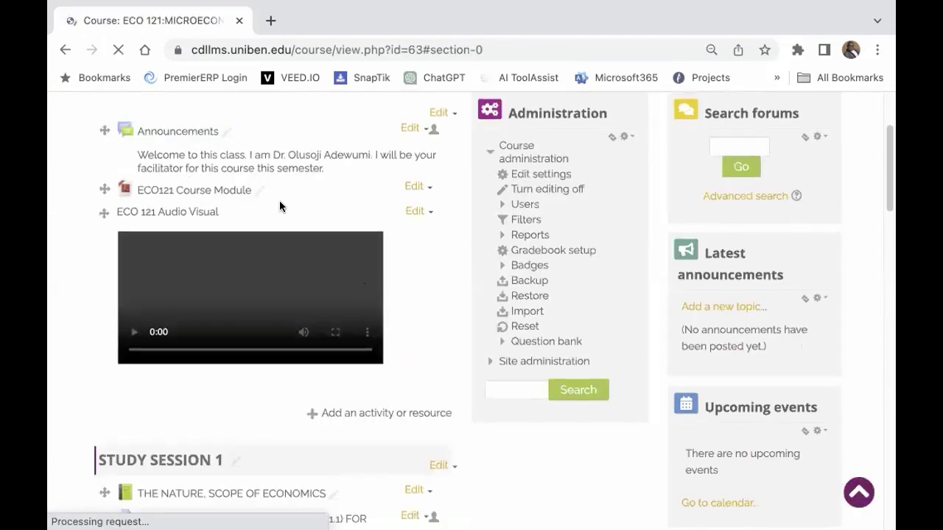
Step: Open the activity or resource chooser for the Training Class on Zoom topic
scroll(272, 206, "up", 1)
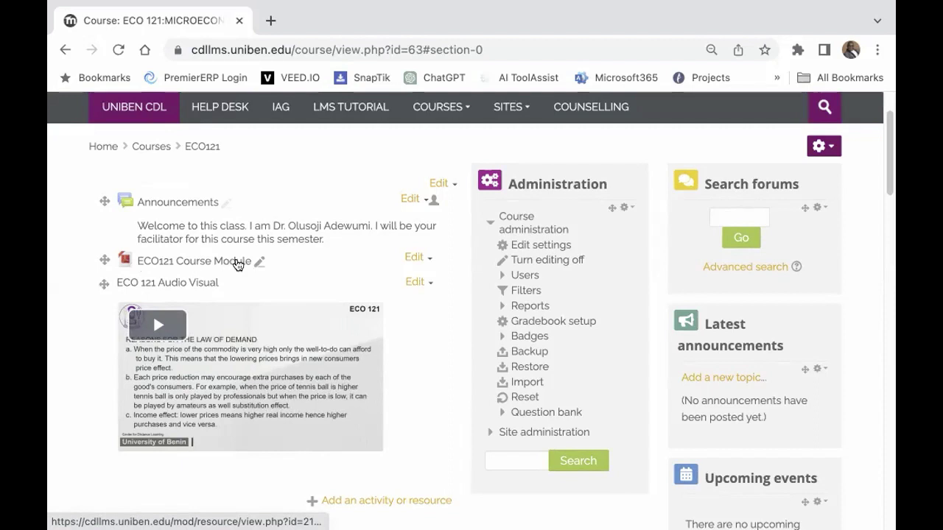
scroll(237, 264, "down", 1)
scroll(221, 267, "down", 1)
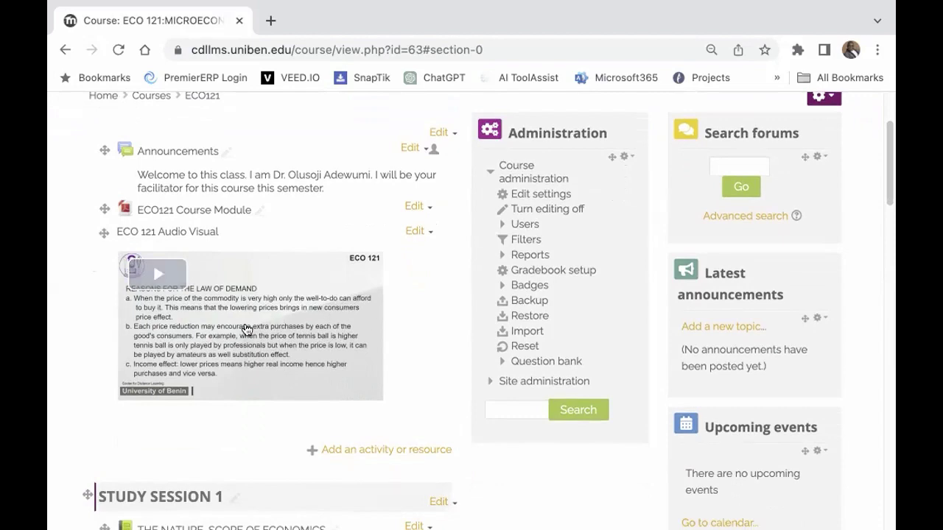
scroll(251, 331, "down", 1)
scroll(250, 331, "down", 3)
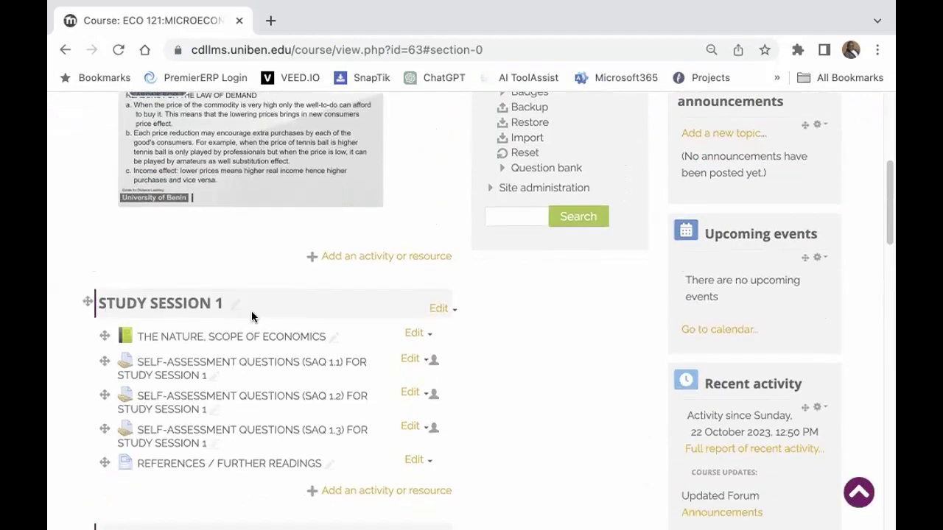
scroll(243, 329, "down", 15)
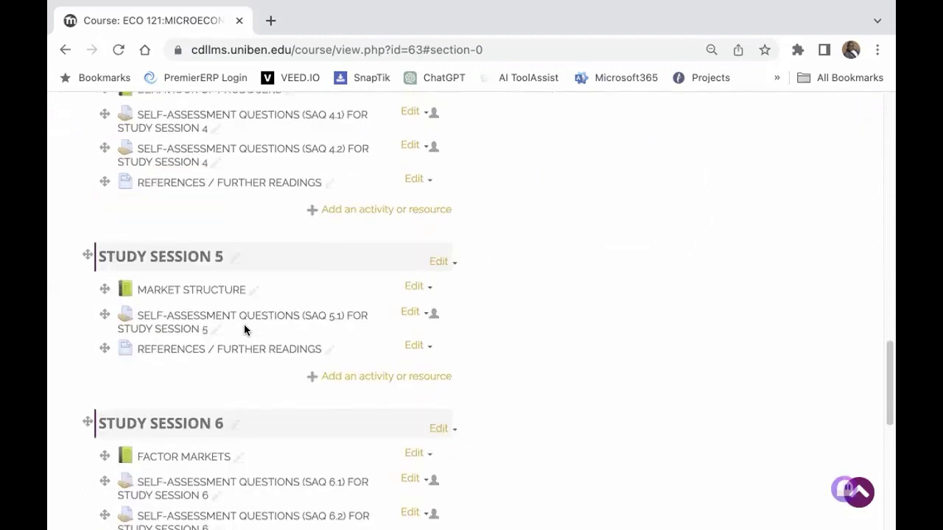
scroll(244, 329, "down", 2)
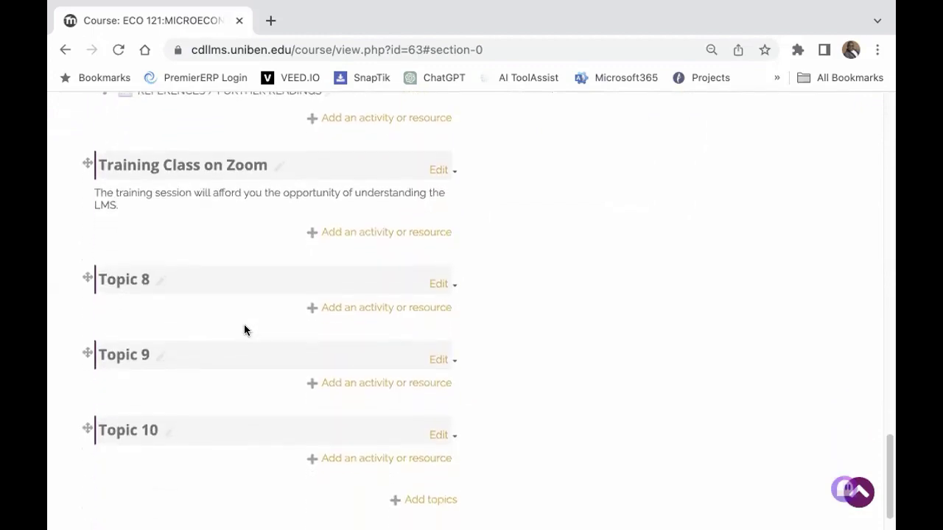
scroll(244, 330, "down", 1)
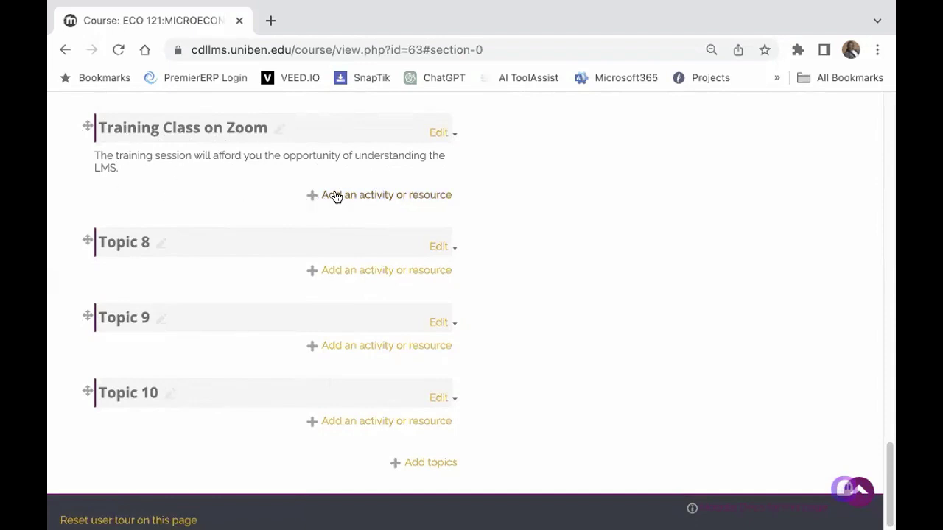
left_click(379, 198)
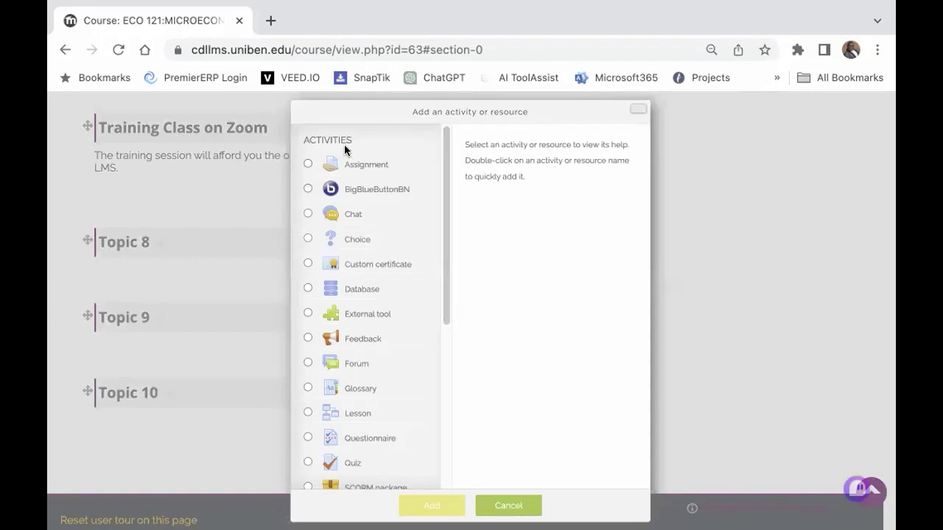
Step: Pick the File resource from the chooser's Resources list and add it
left_click_drag(444, 228, 404, 192)
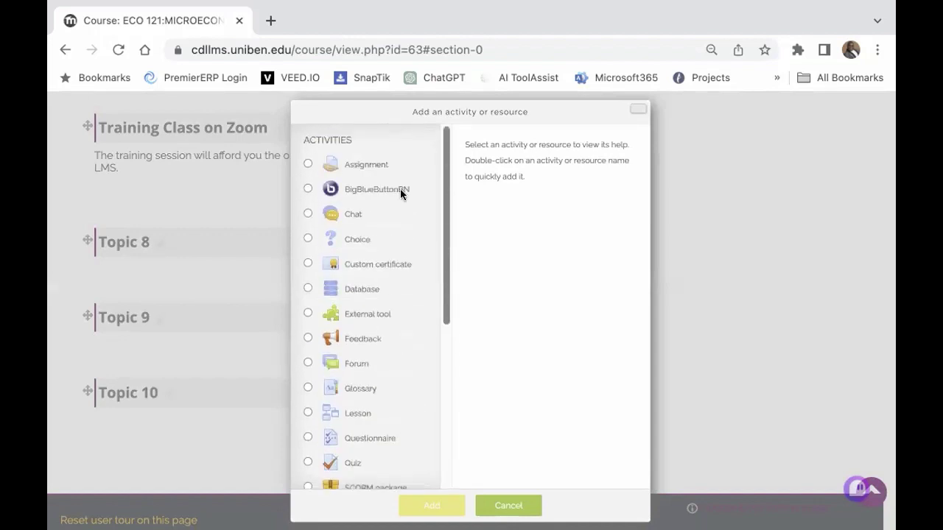
left_click_drag(446, 250, 442, 409)
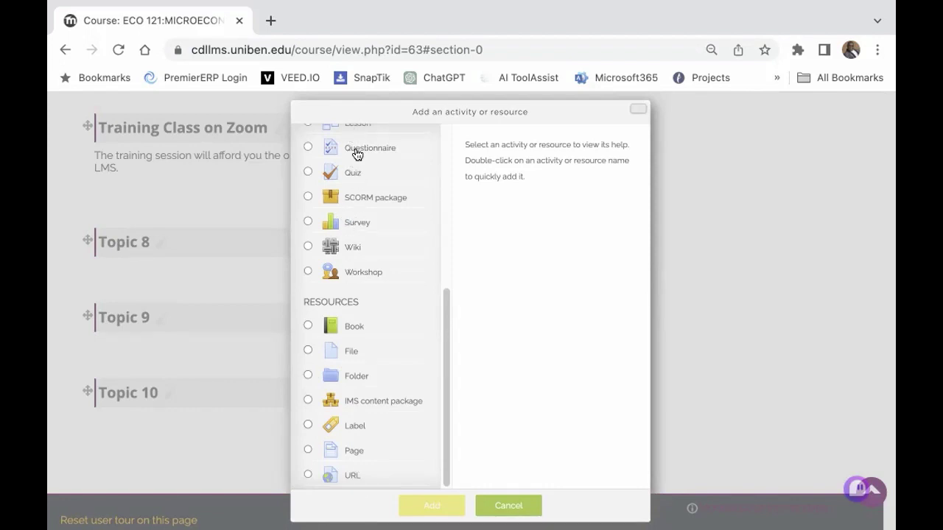
left_click(307, 351)
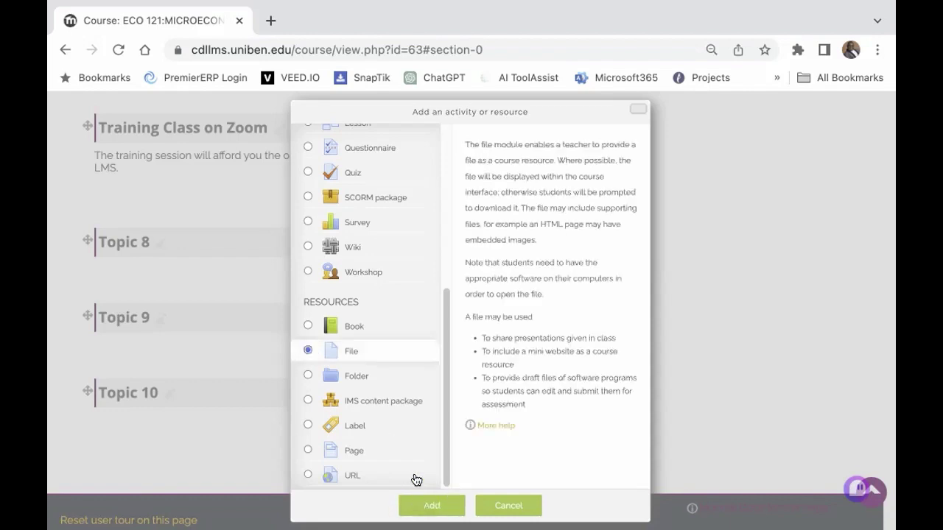
left_click(424, 508)
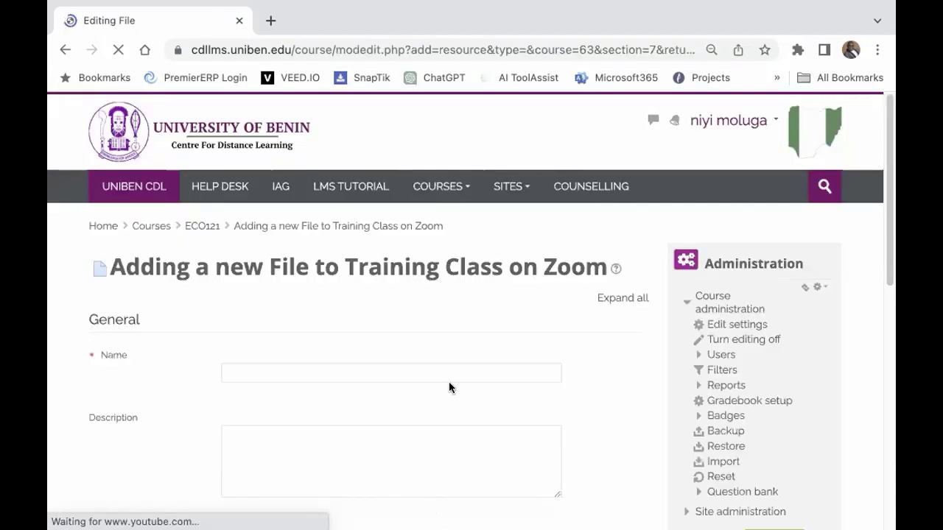
Step: Name the new File resource 'Short Notes on Study Session 1'
scroll(451, 388, "down", 1)
scroll(448, 386, "down", 5)
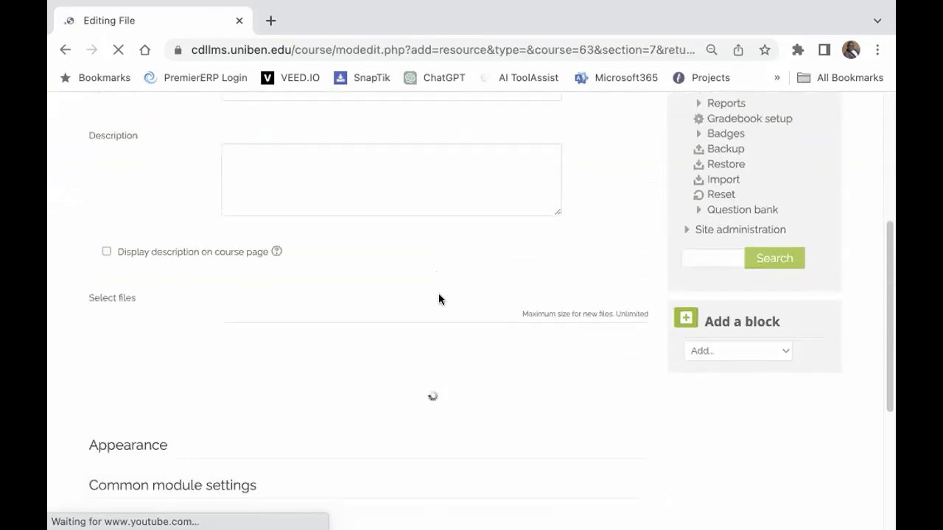
scroll(439, 299, "up", 4)
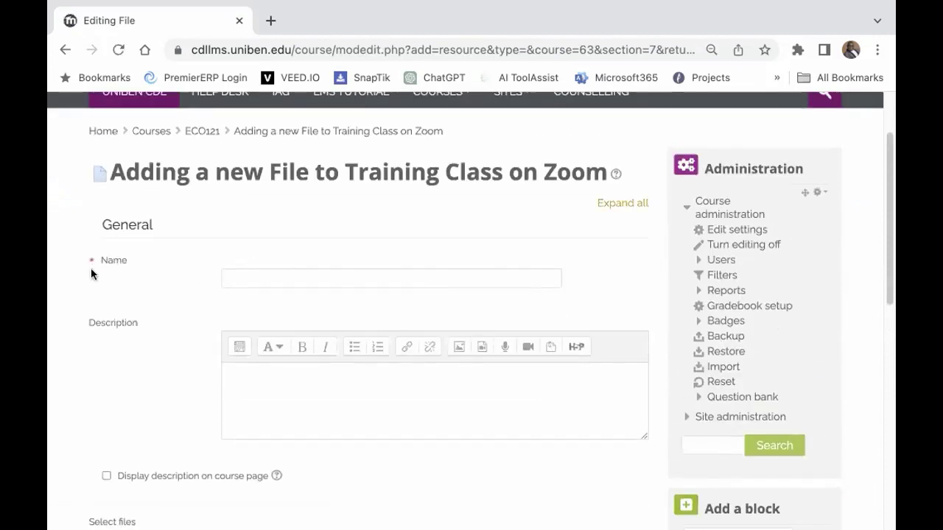
scroll(135, 259, "down", 1)
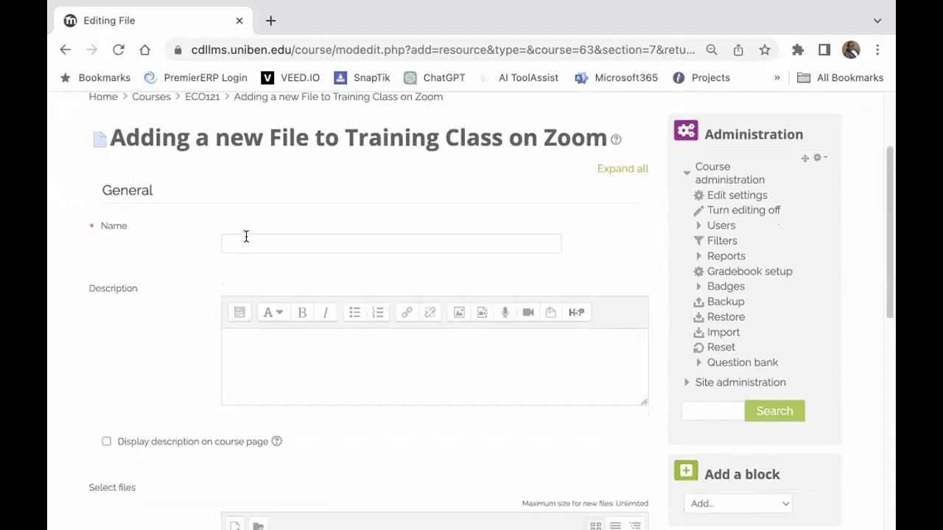
left_click(246, 236)
scroll(265, 243, "down", 1)
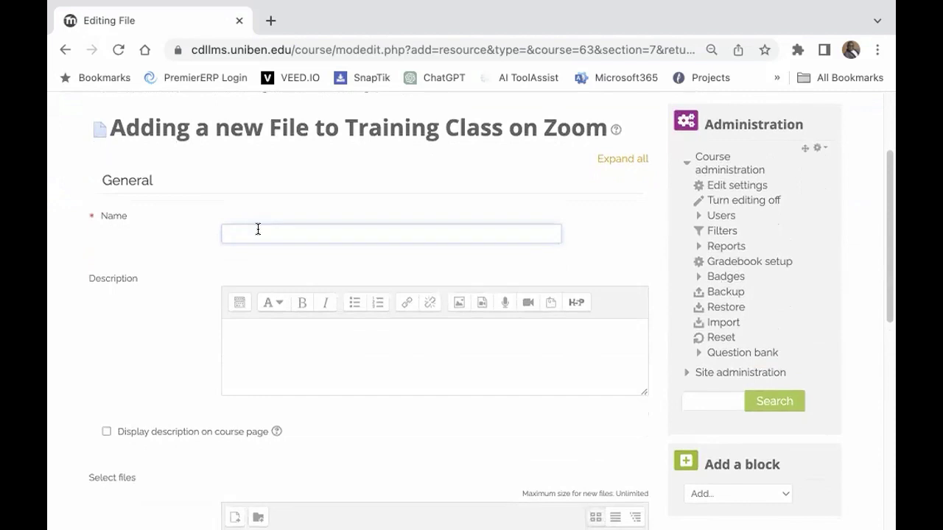
type("Short ")
type("Noy")
type("es on St")
type("ud")
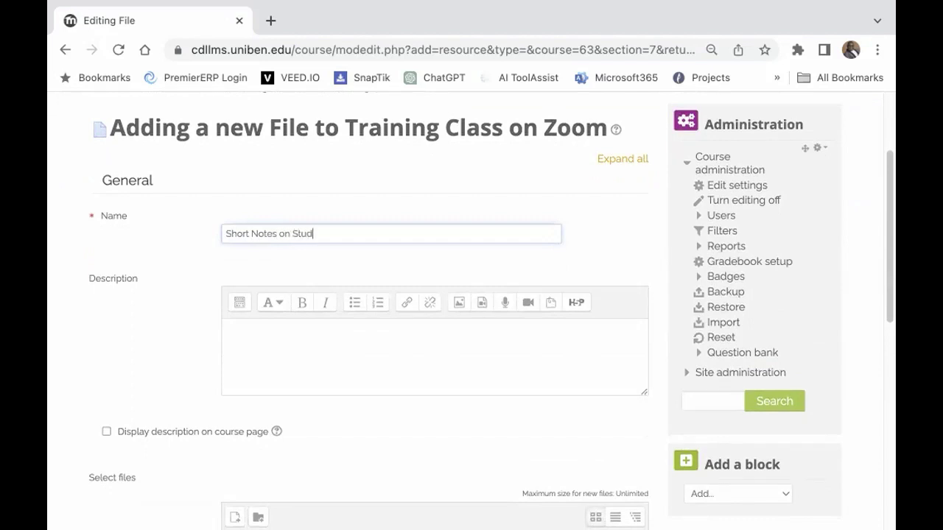
type("y Session 1")
scroll(274, 286, "down", 3)
left_click(271, 227)
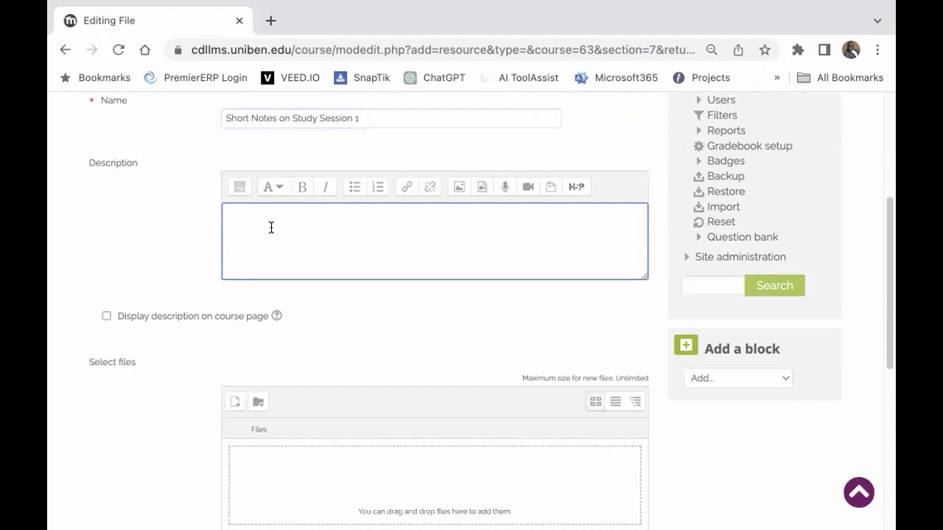
Step: Write a description urging students to read the note breaking down complex sections in Study Session 1
type("Please endeav")
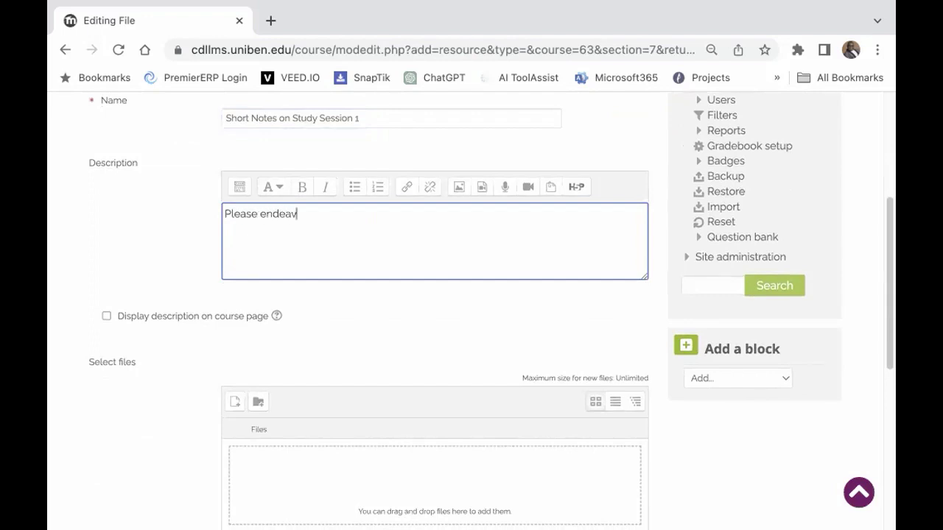
type("our to go through thi")
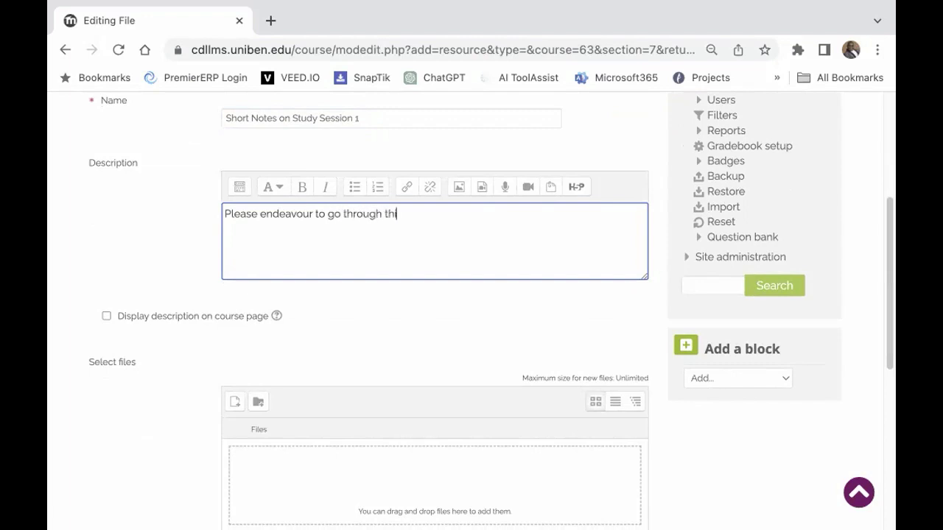
type("s note as it will break d")
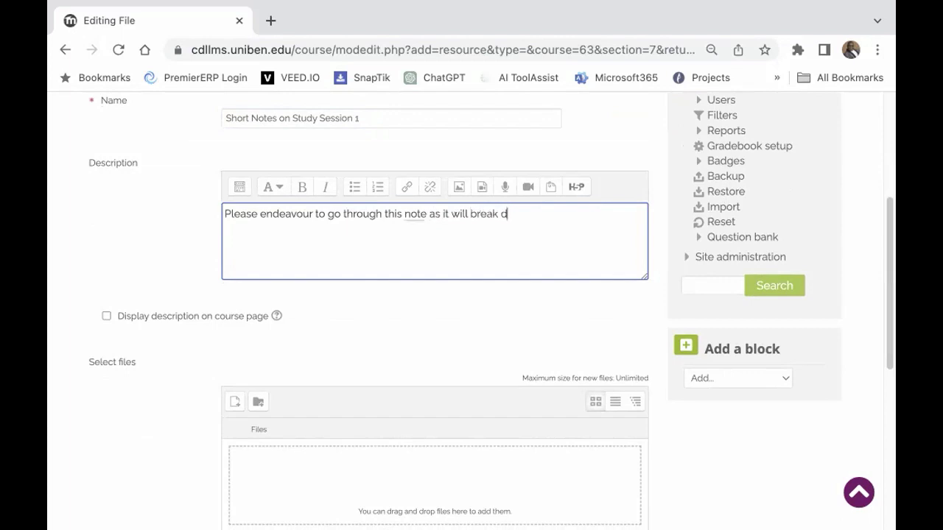
type("own complex s")
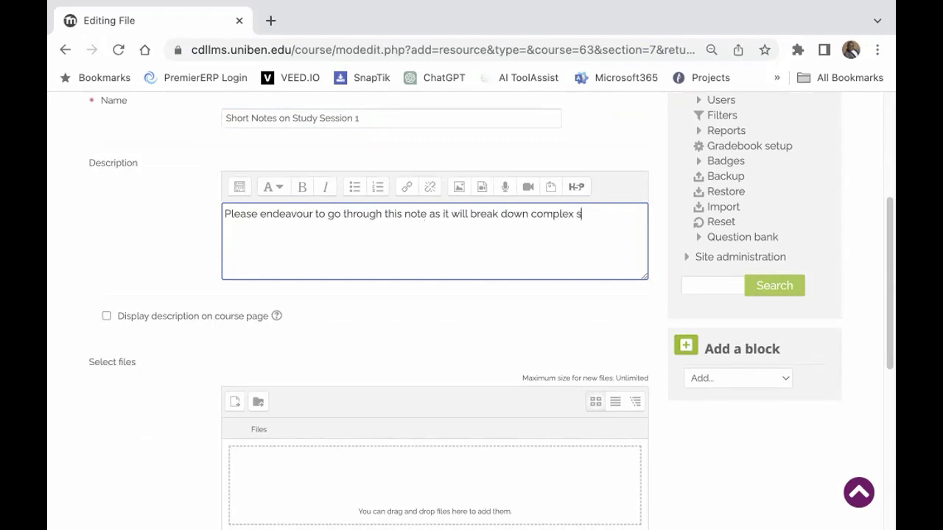
type("ections in the Sr")
key("BackSpace")
type("tudy ")
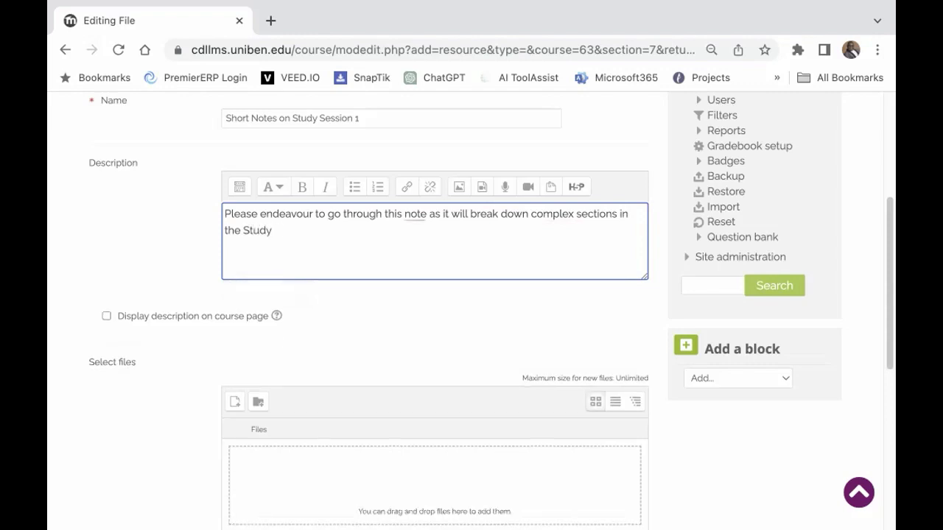
type("Session1")
key("BackSpace")
type("1")
Step: Enable 'Display description on course page' for the file resource
scroll(302, 200, "down", 1)
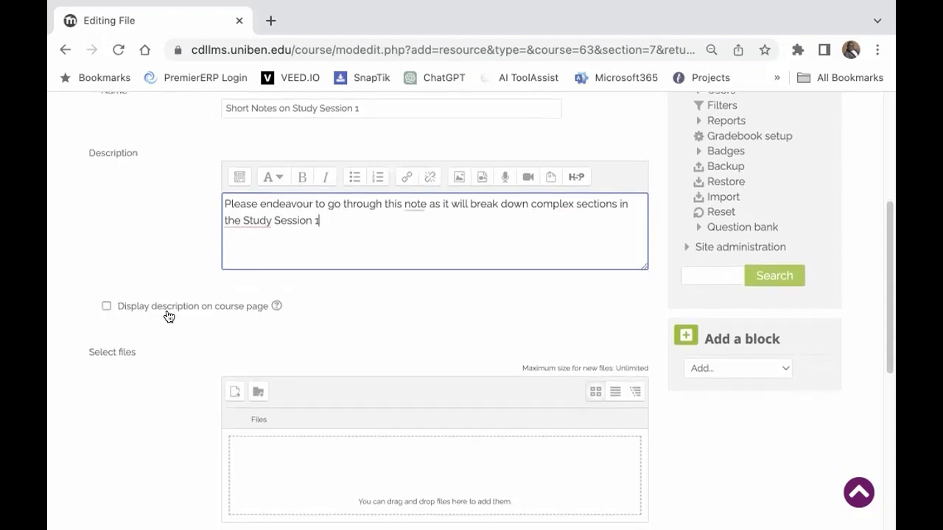
left_click(107, 309)
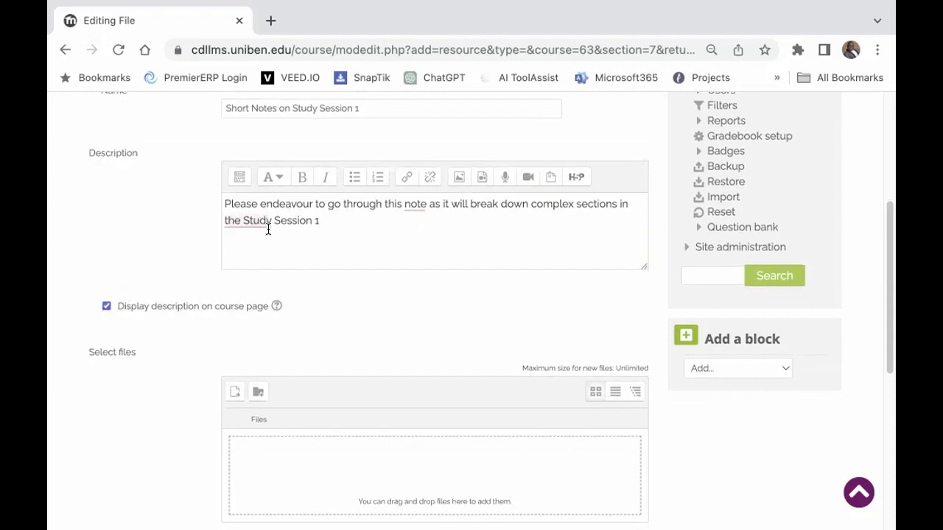
scroll(371, 258, "down", 1)
scroll(371, 258, "down", 5)
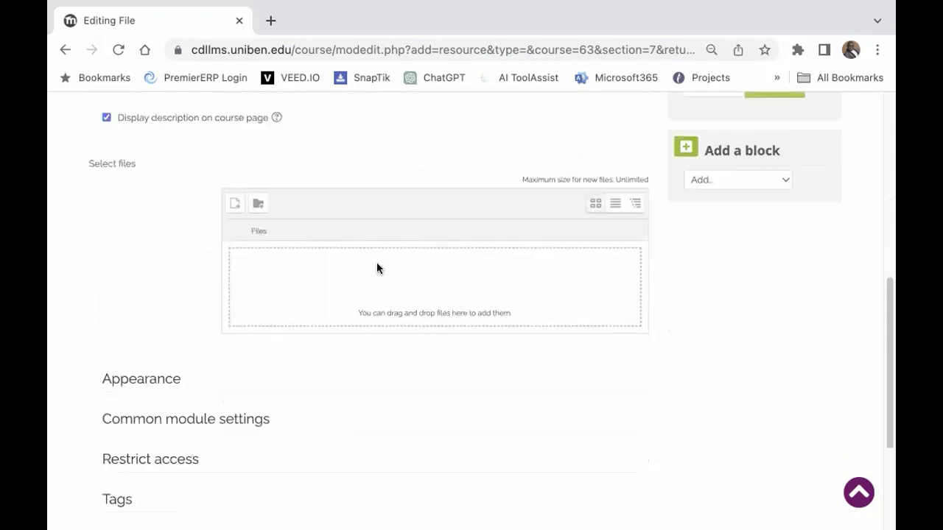
scroll(377, 269, "up", 1)
scroll(377, 269, "up", 1)
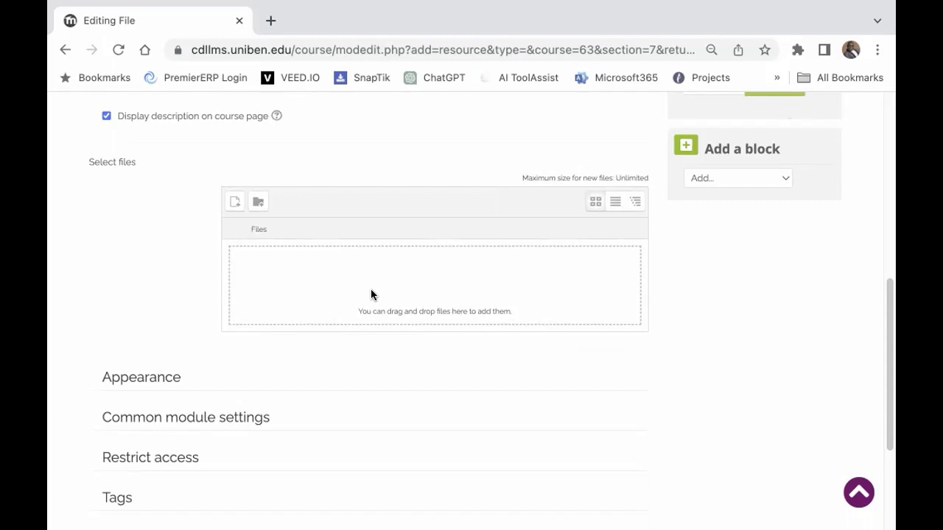
Step: Upload 2nd Class Infographics.pptx from the Desktop as the Short Notes file
left_click(233, 201)
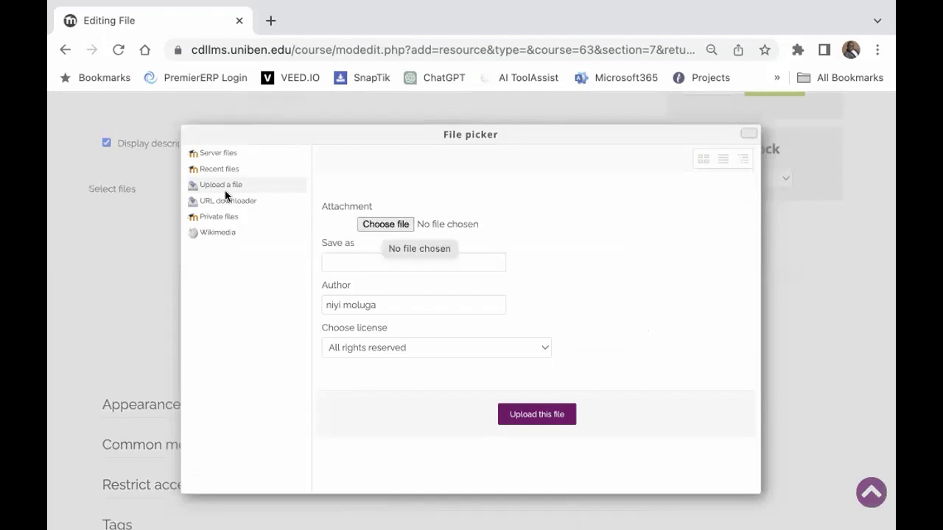
left_click(381, 224)
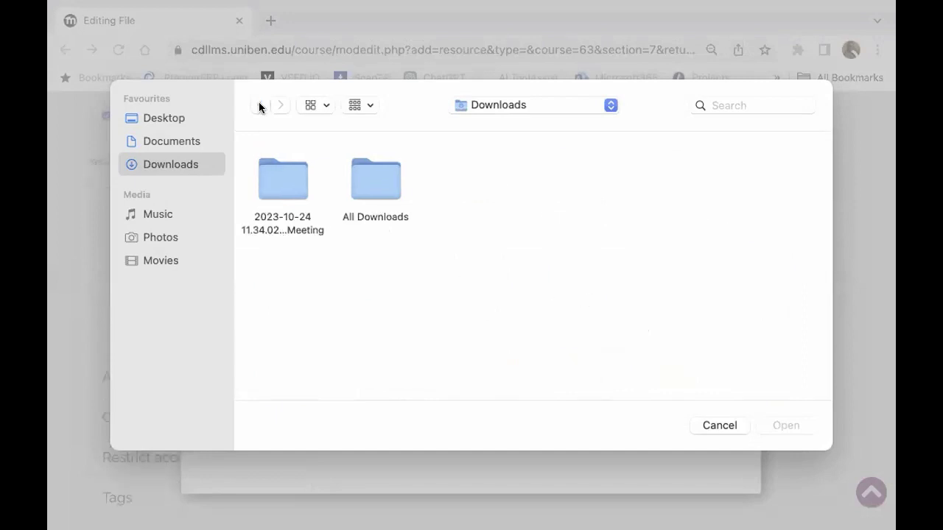
left_click(157, 142)
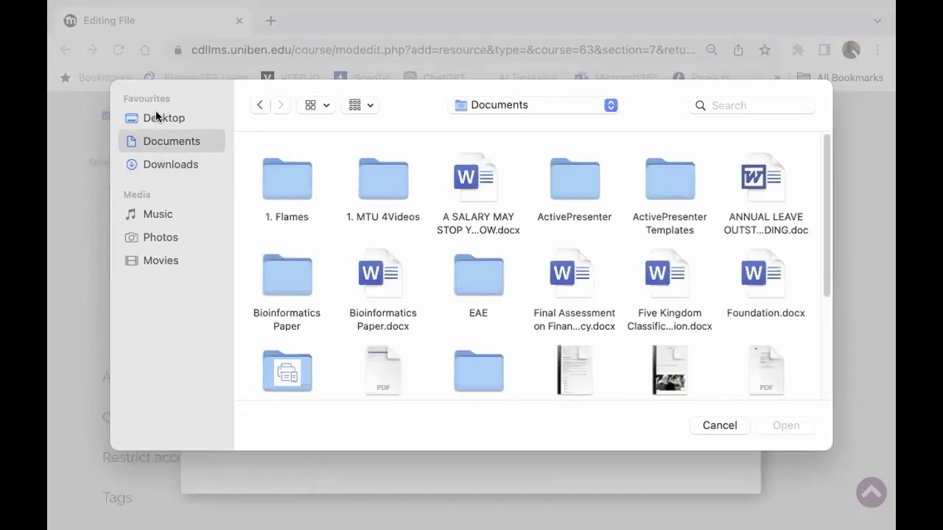
left_click(156, 116)
scroll(477, 258, "down", 2)
scroll(478, 259, "down", 8)
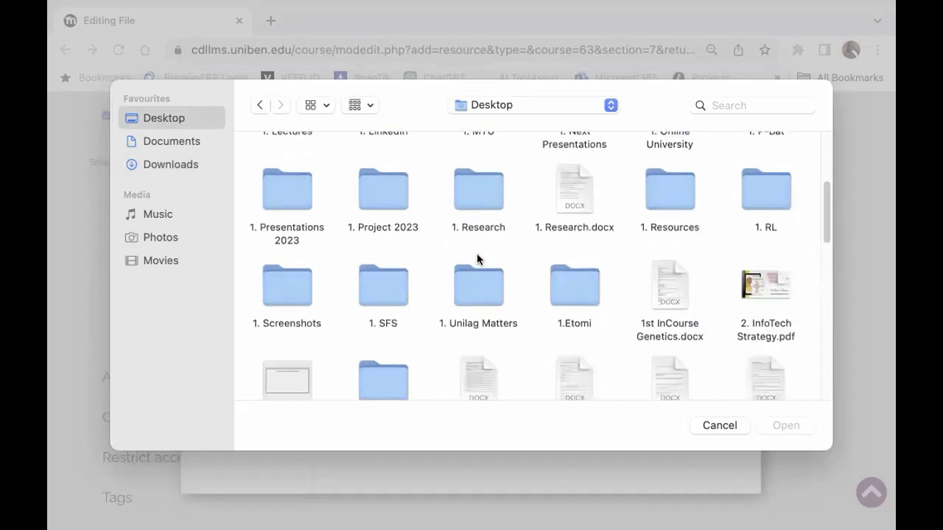
scroll(477, 259, "down", 3)
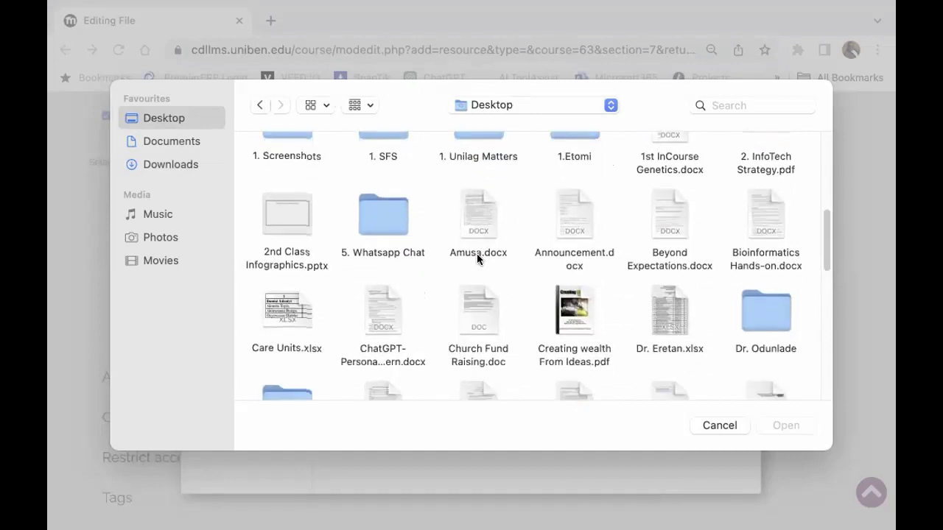
scroll(476, 254, "down", 2)
scroll(477, 255, "down", 1)
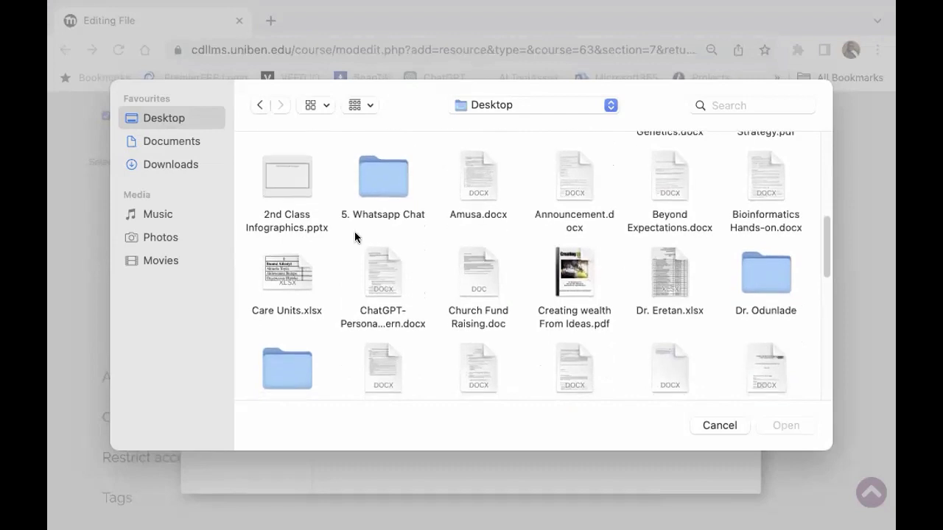
double_click(282, 175)
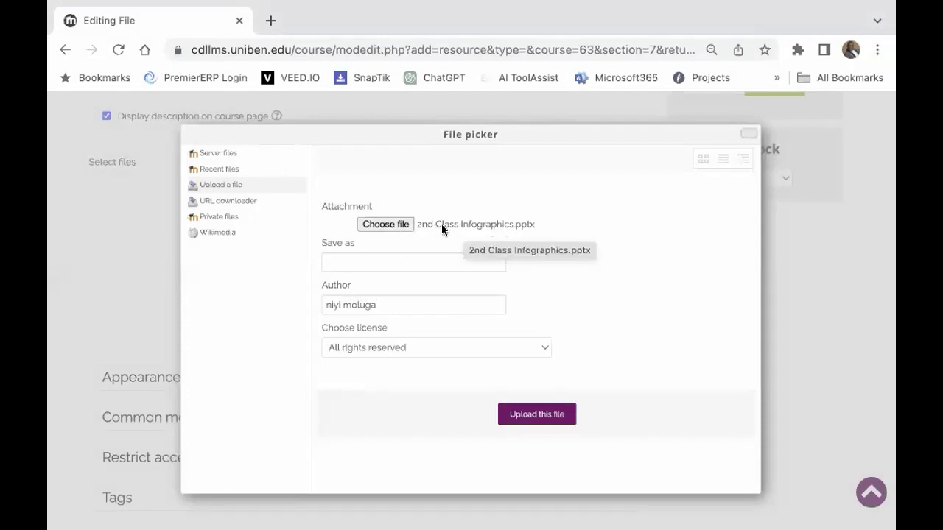
left_click(530, 415)
left_click(525, 414)
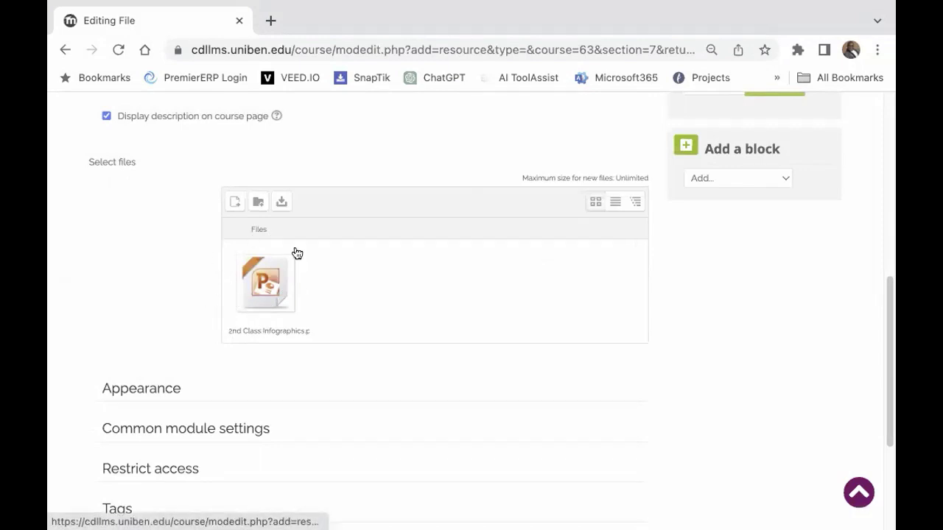
Step: Leave Show size unchecked under Appearance and save Short Notes on Study Session 1 to the course
scroll(279, 266, "down", 3)
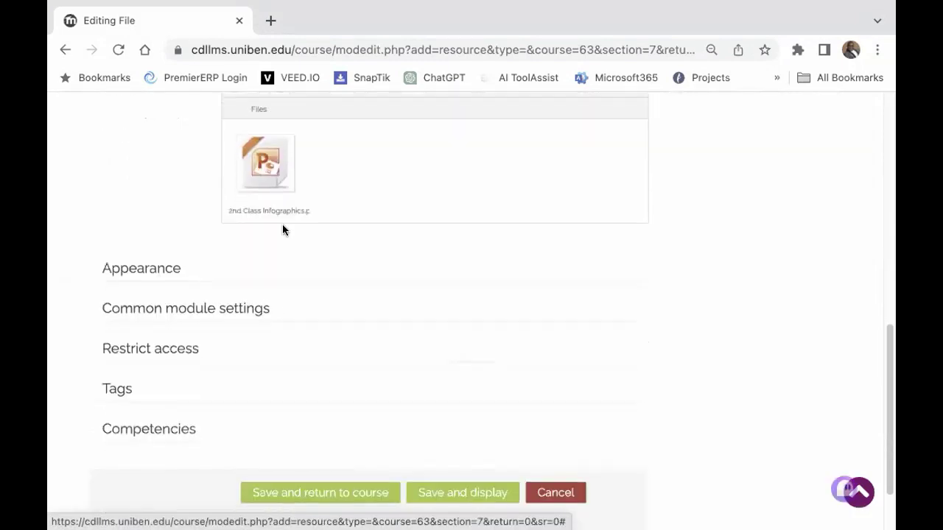
left_click(151, 269)
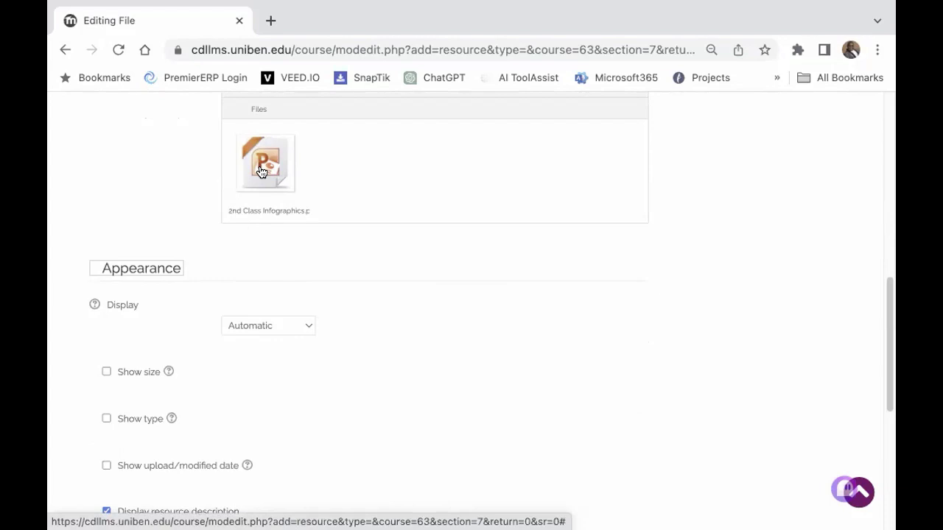
scroll(295, 339, "down", 2)
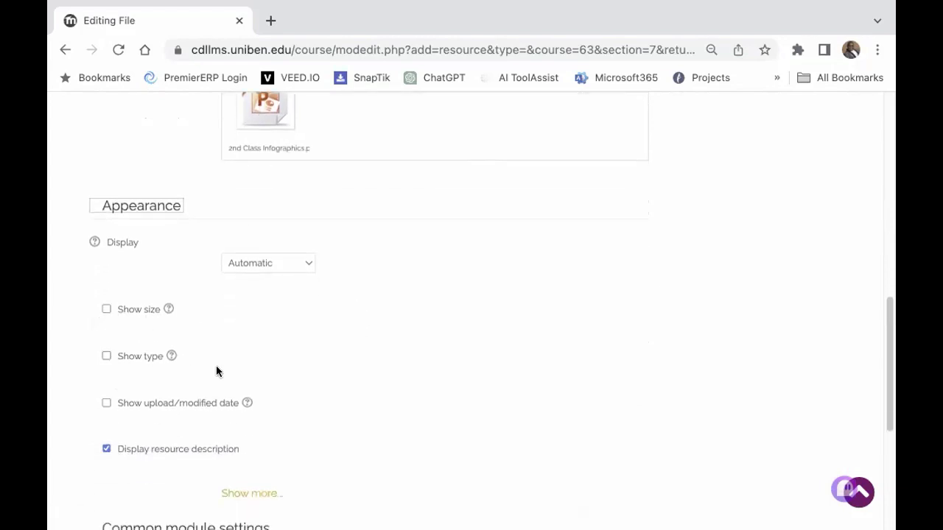
left_click(105, 310)
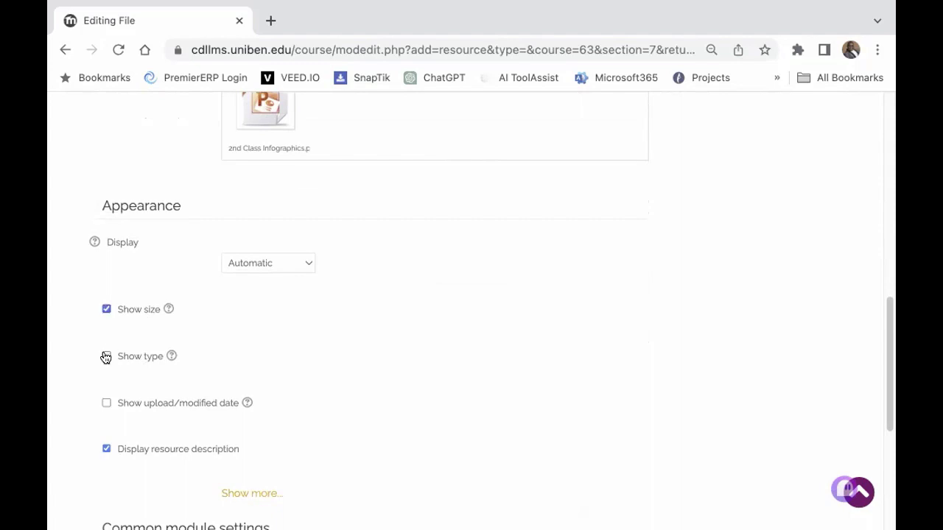
left_click(106, 310)
scroll(331, 368, "down", 1)
scroll(330, 371, "down", 1)
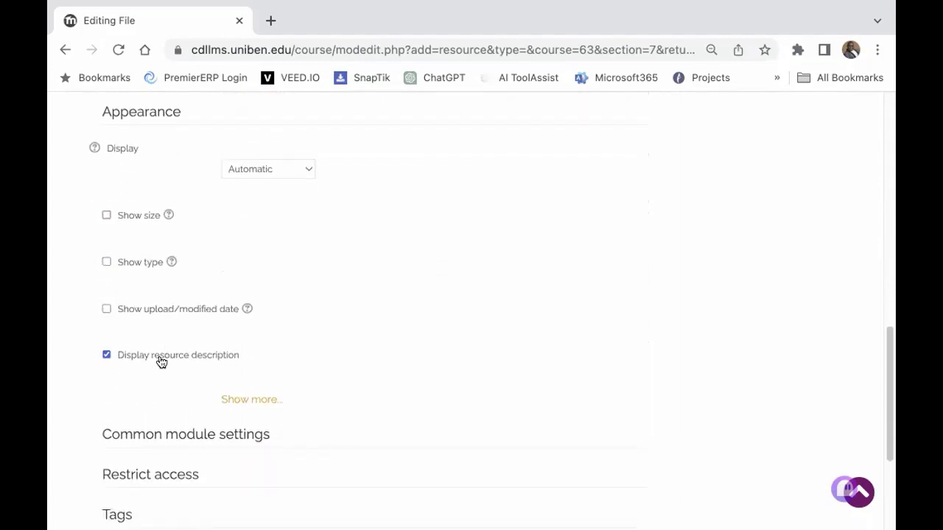
scroll(368, 361, "up", 2)
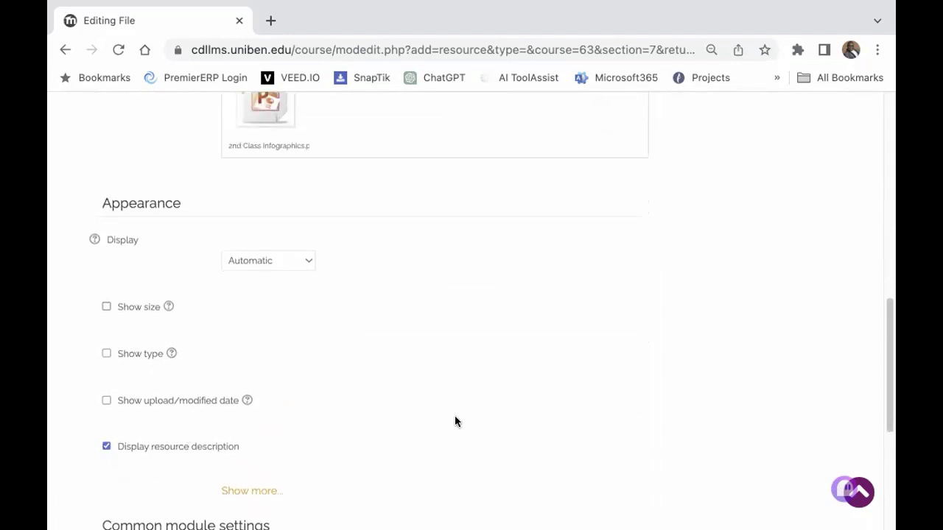
scroll(455, 416, "down", 5)
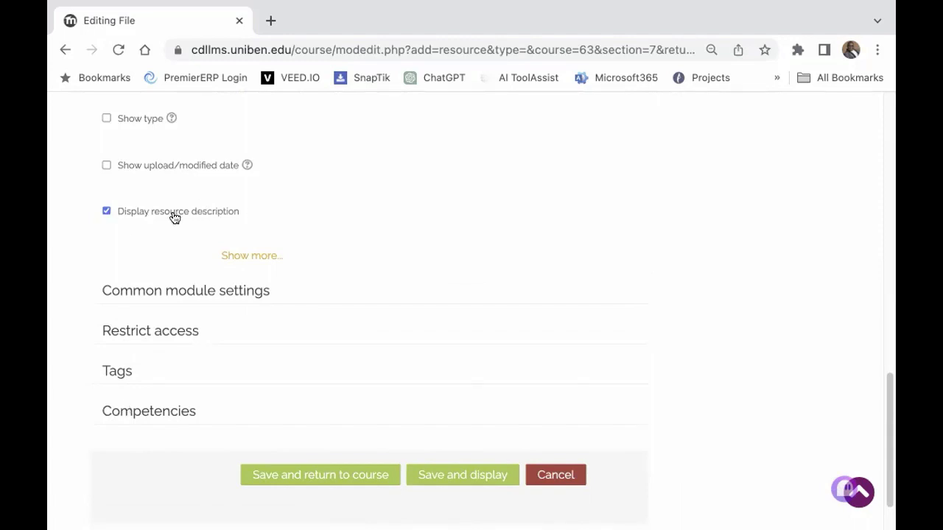
left_click(269, 477)
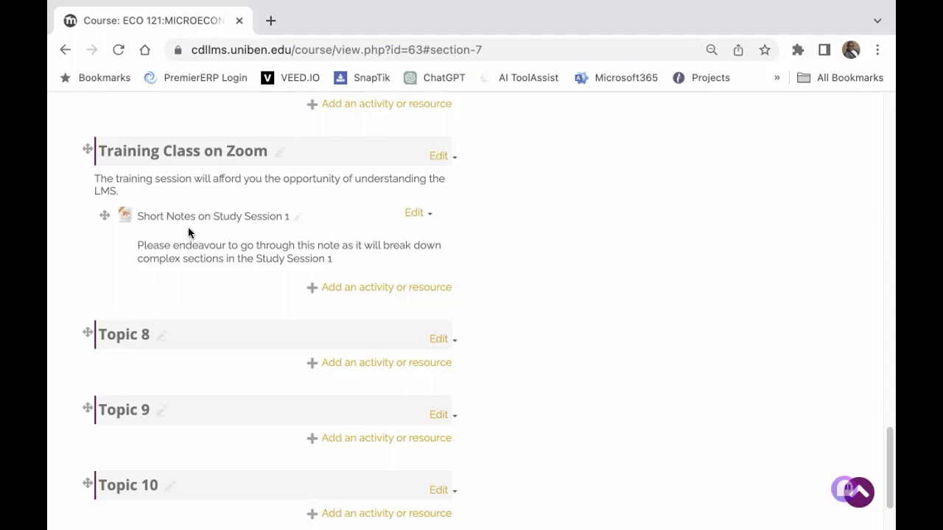
Step: Scroll to Training Class on Zoom and bring up its activity and resource chooser
scroll(189, 232, "down", 2)
scroll(195, 235, "up", 4)
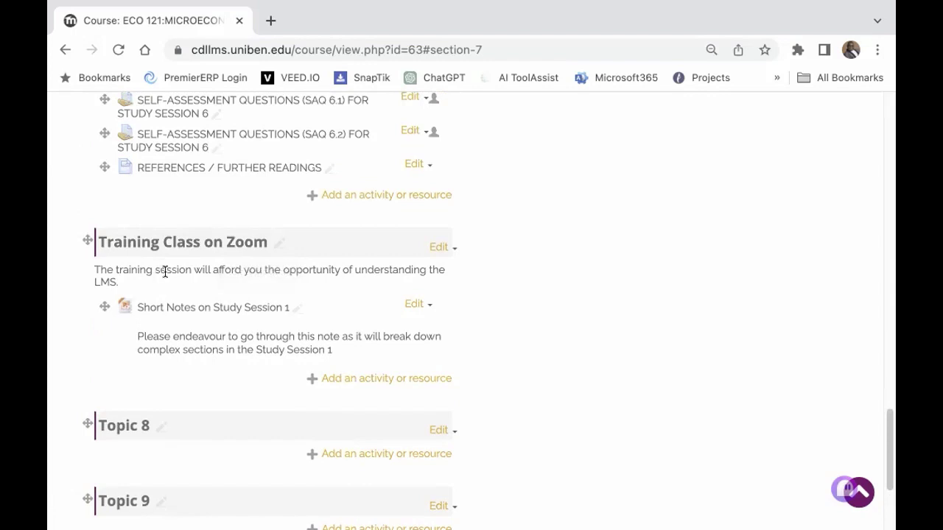
scroll(238, 307, "down", 3)
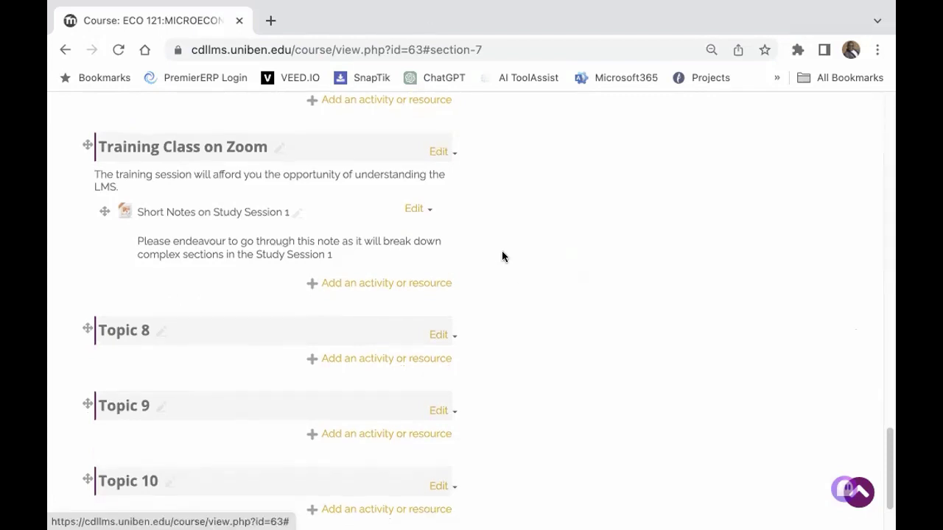
scroll(501, 251, "down", 1)
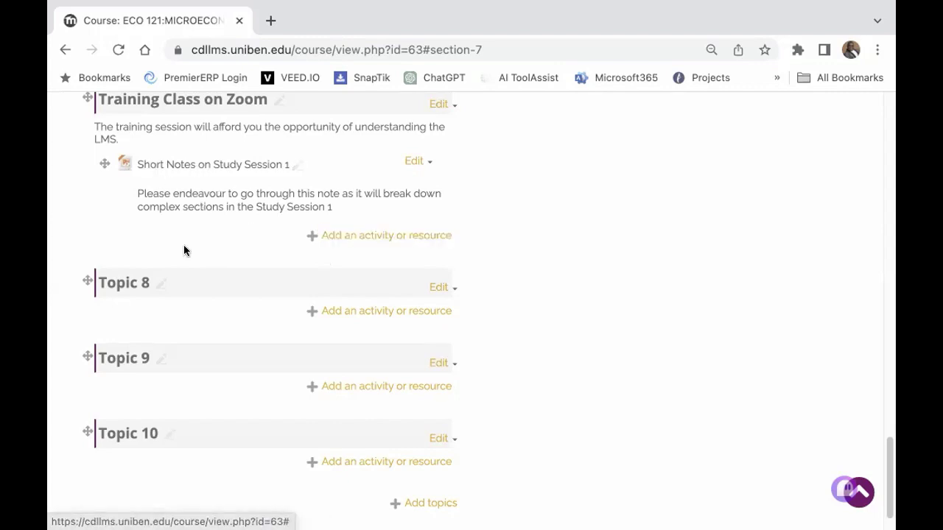
left_click(378, 237)
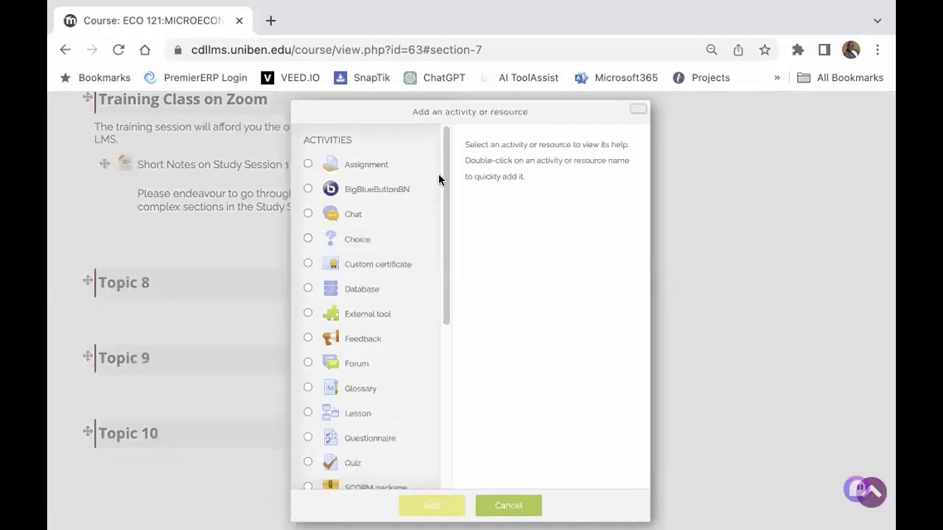
Step: Choose Label from the chooser's resources and add it to Training Class on Zoom
left_click_drag(443, 179, 454, 358)
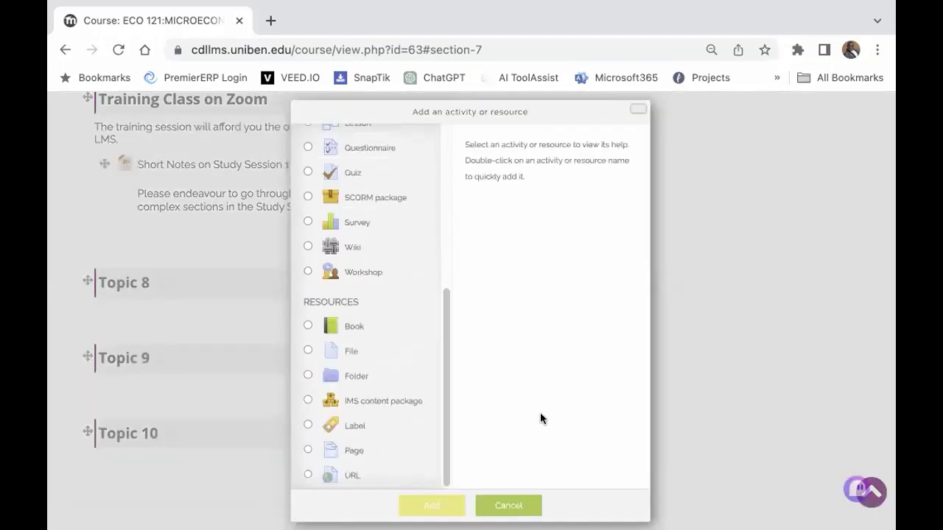
left_click(308, 474)
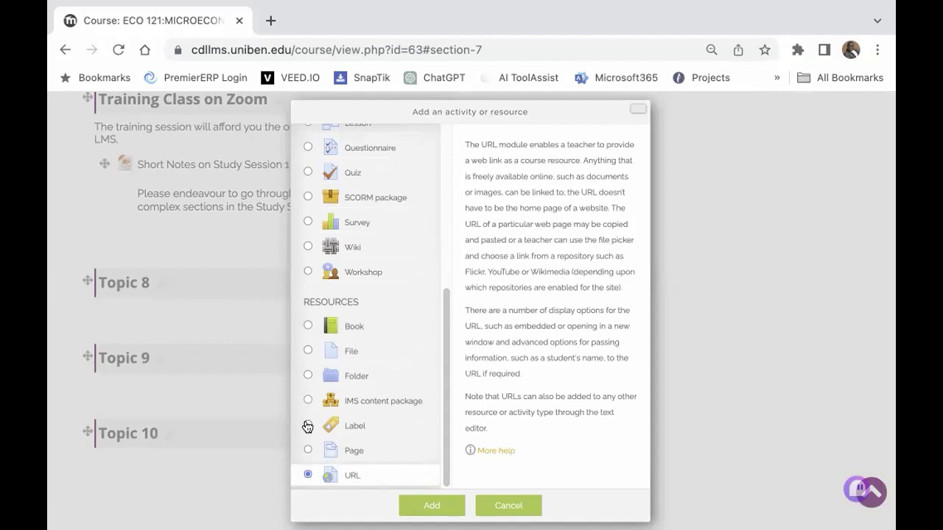
left_click(308, 427)
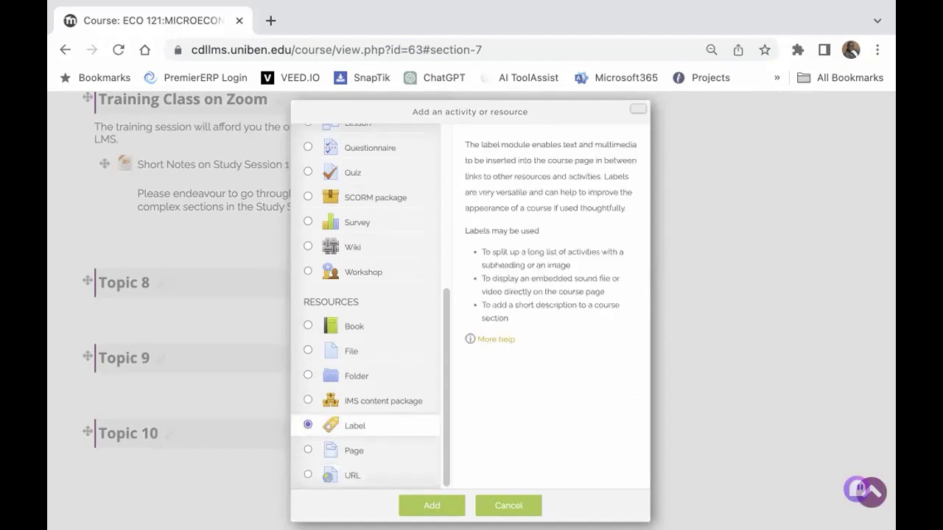
left_click(424, 506)
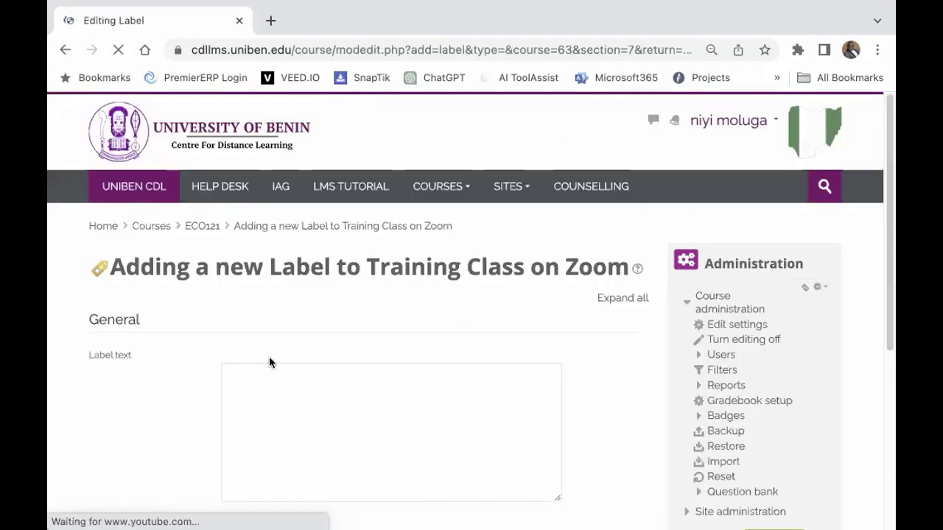
Step: Enter 'Video Class on Econometrics' as the label text and bring up the Insert media dialog
scroll(352, 406, "down", 1)
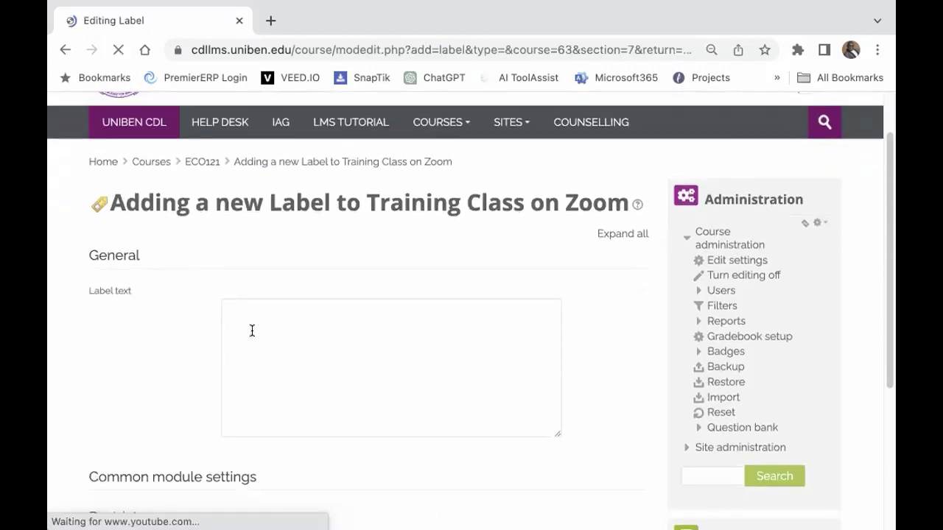
left_click(270, 320)
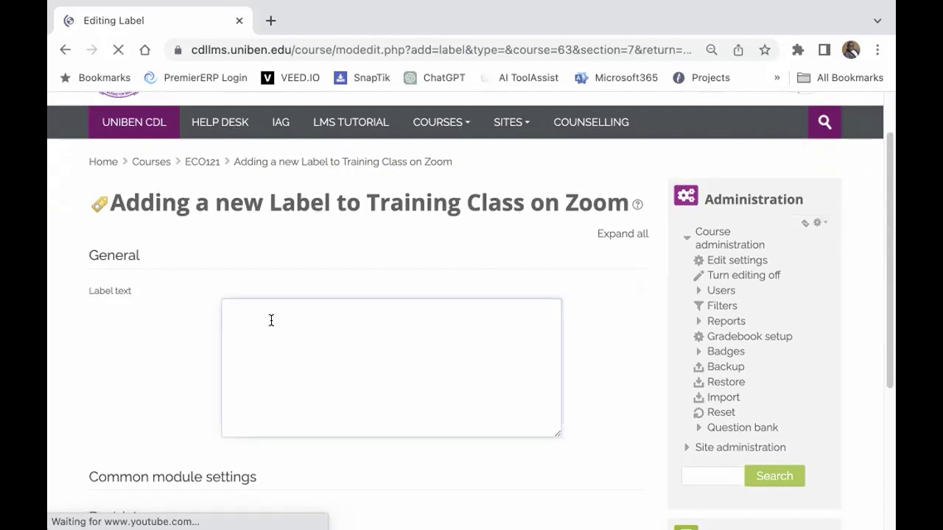
type("Video Clas")
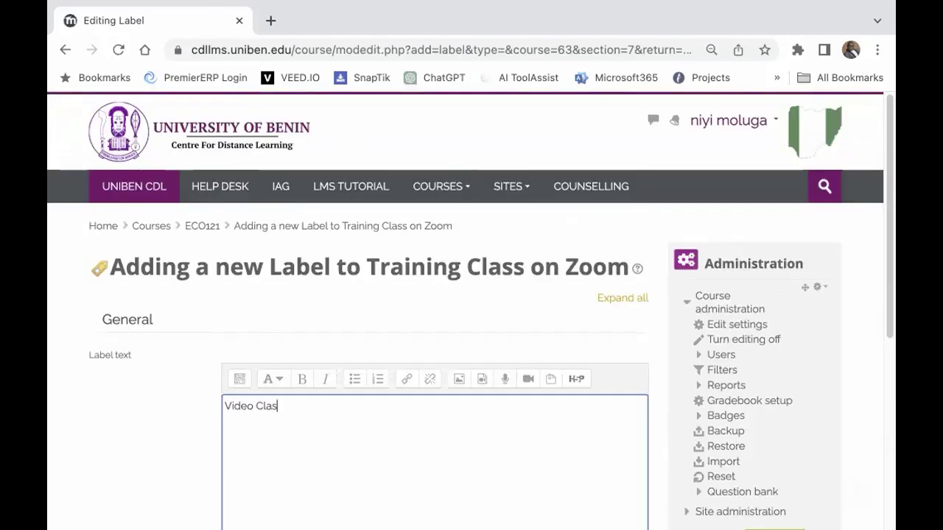
type("s on Econo")
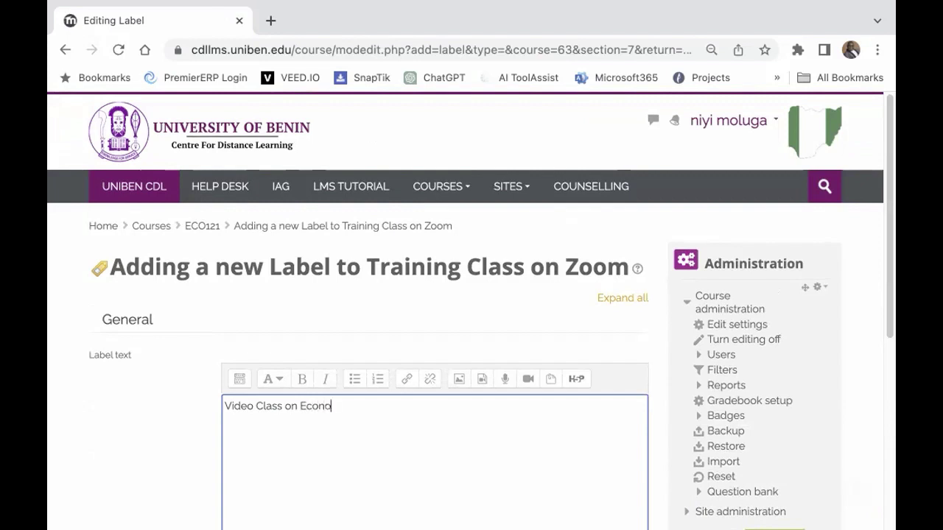
type("metrics")
left_click_drag(649, 120, 167, 186)
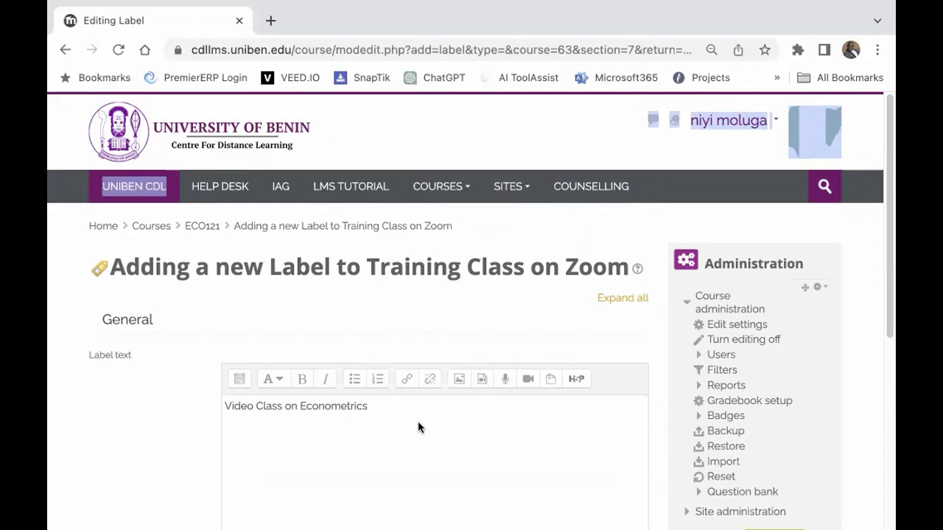
scroll(418, 423, "down", 1)
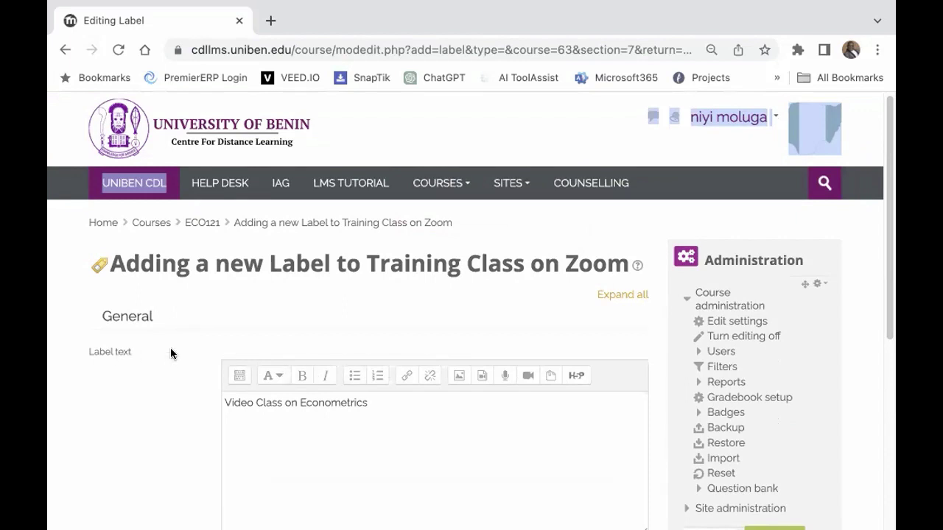
left_click(481, 376)
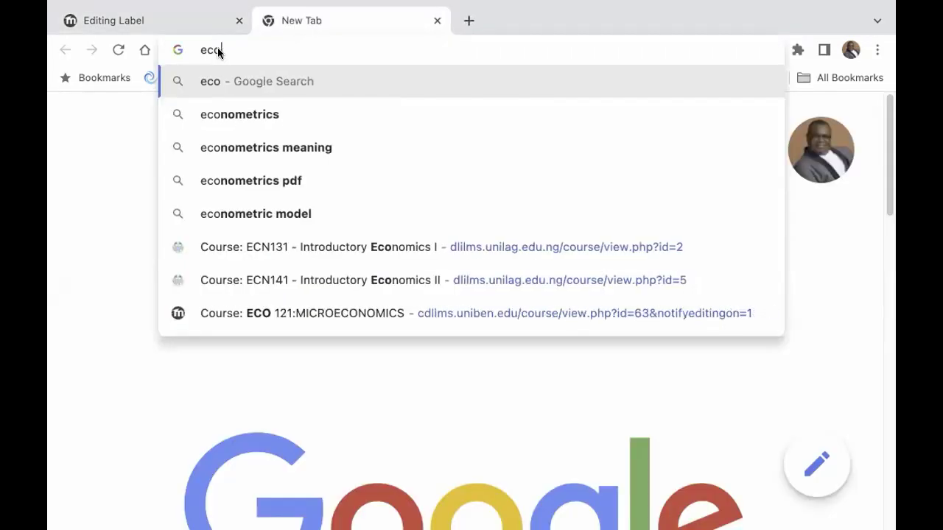
Step: Go to YouTube in a new tab and search for 'econometrics'
key("BackSpace")
key("BackSpace")
key("BackSpace")
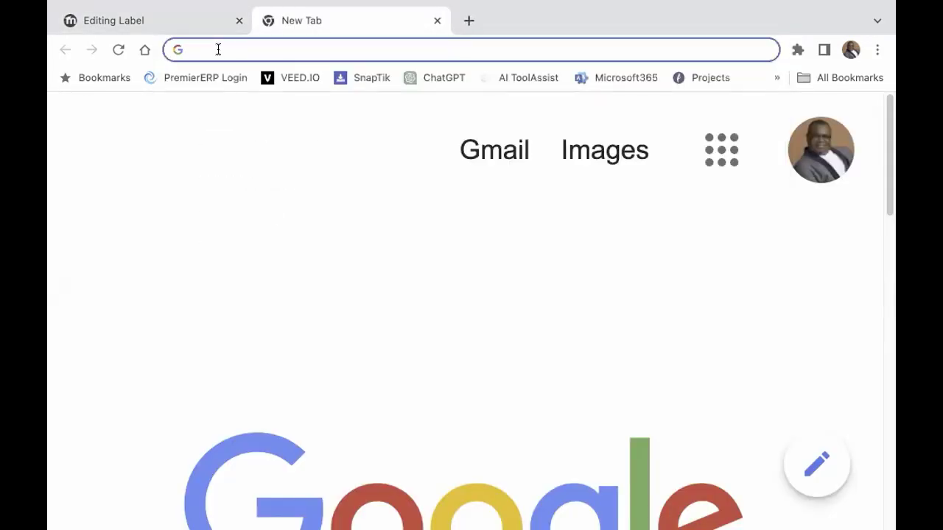
type("w")
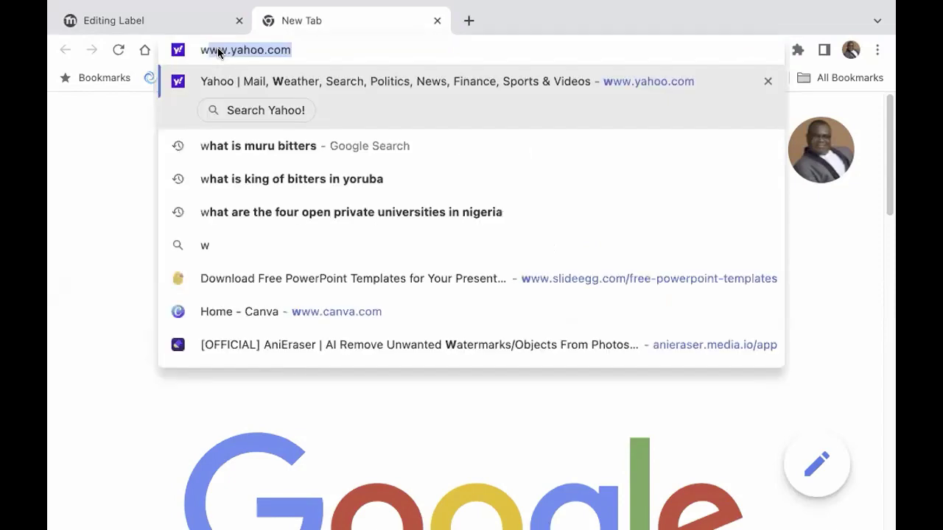
type("www")
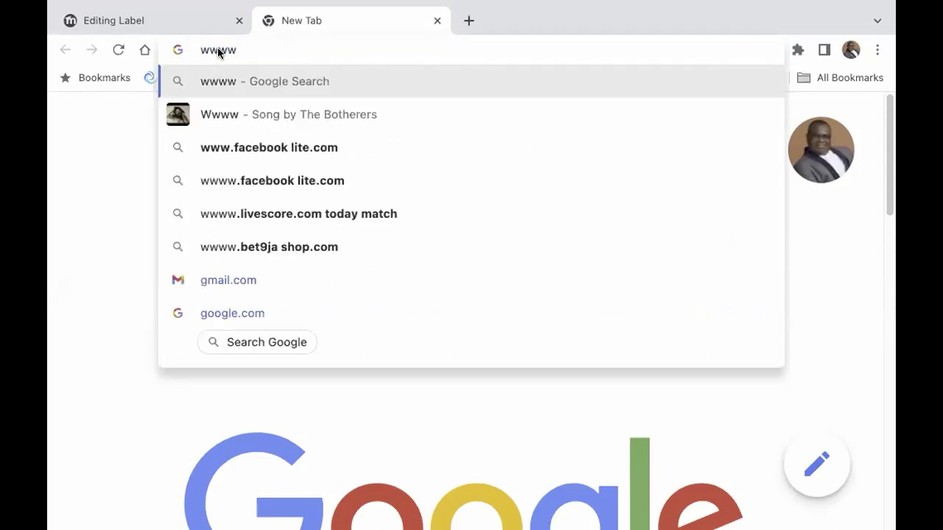
key("BackSpace")
type(".youtube.com")
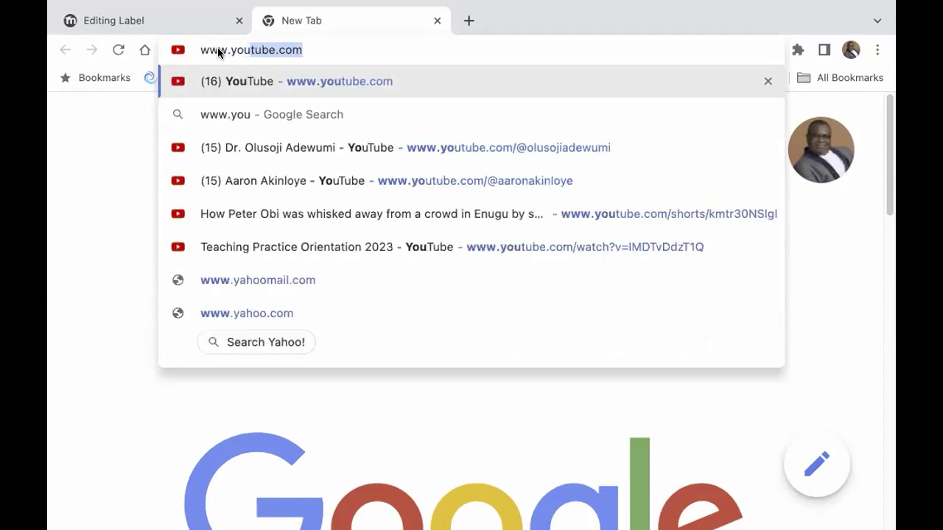
key("Return")
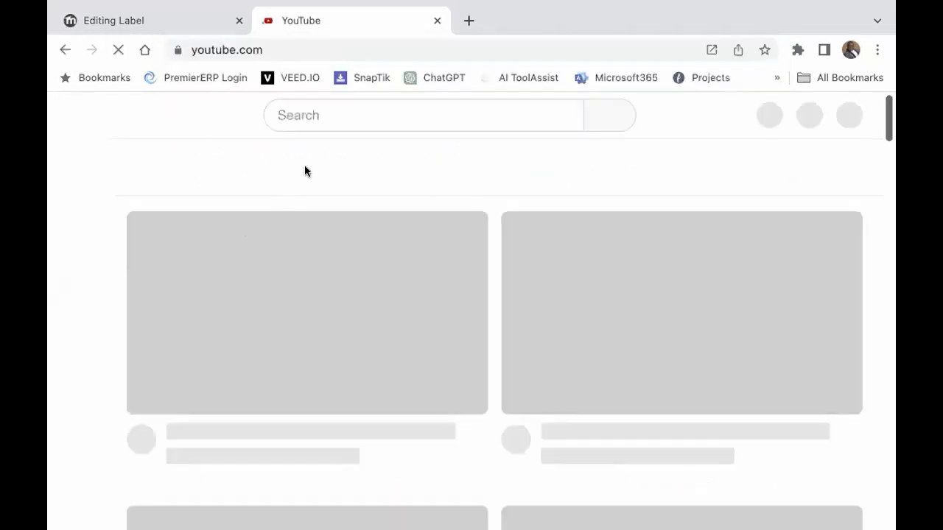
left_click(301, 115)
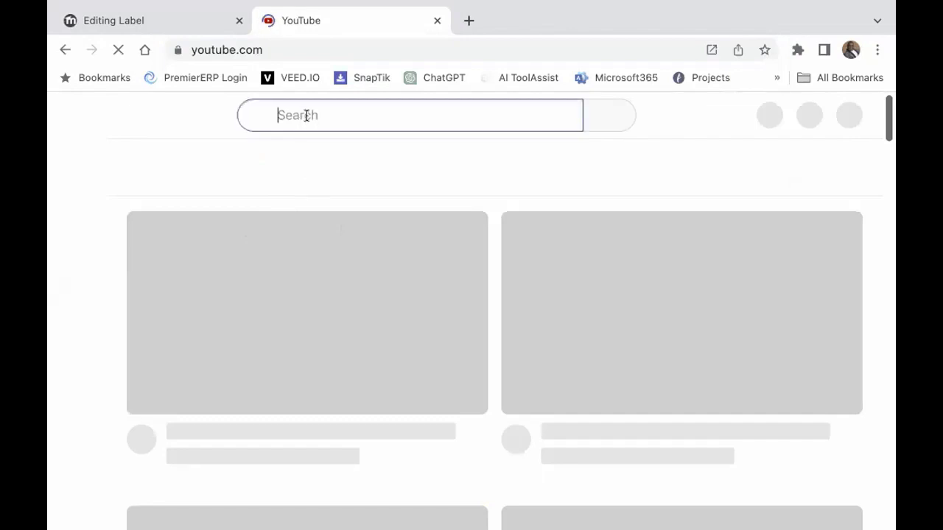
type("e")
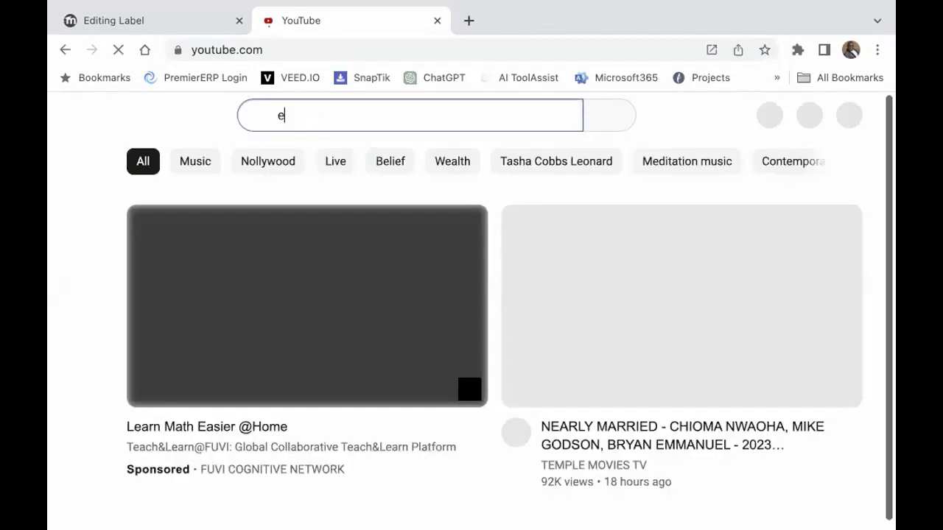
type("conometic")
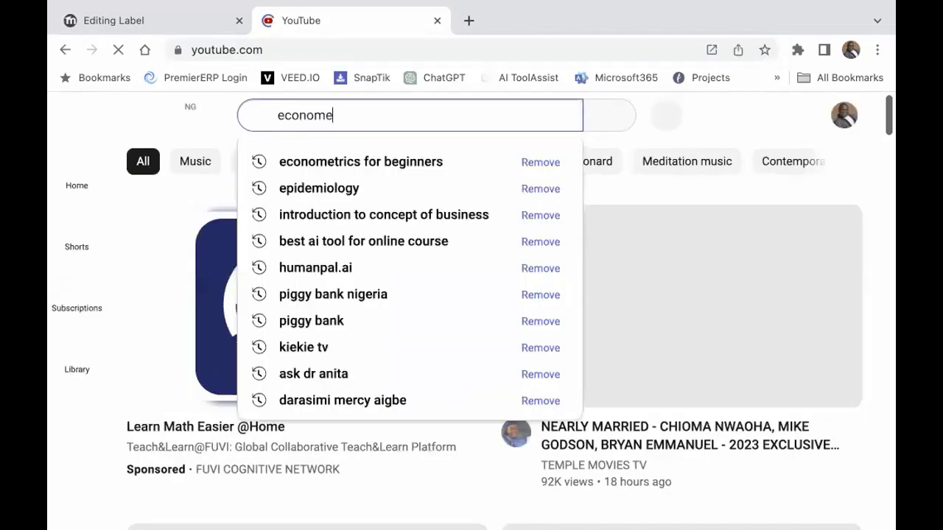
key("BackSpace")
key("BackSpace")
type("rics")
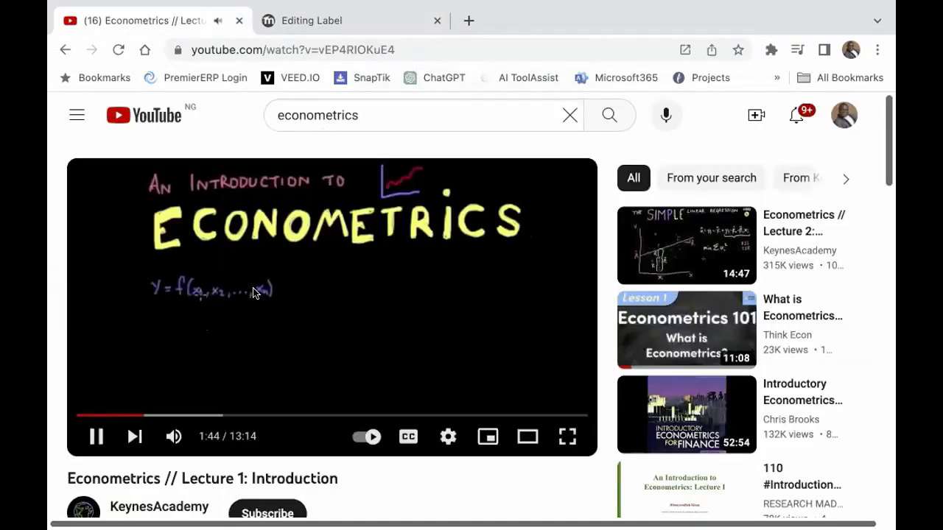
Step: Pause the Econometrics // Lecture 1: Introduction video and copy its web address
left_click(98, 429)
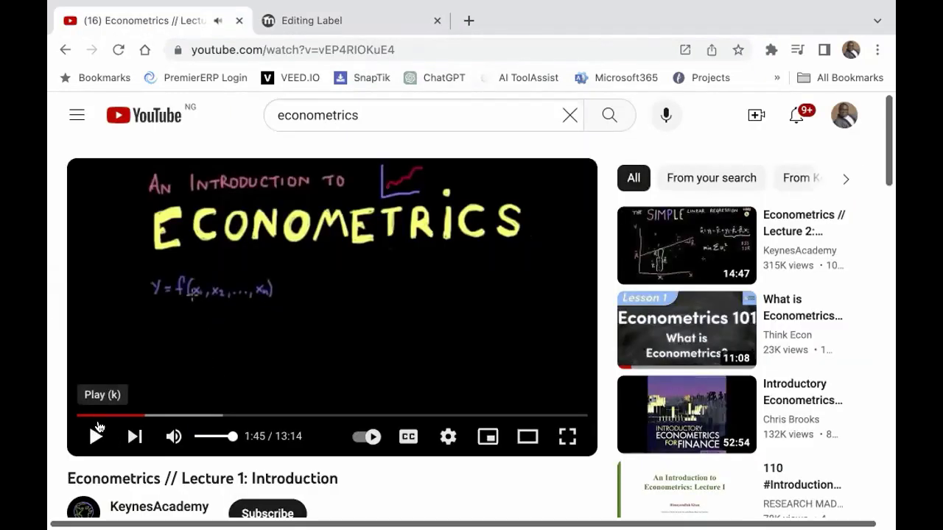
left_click(391, 46)
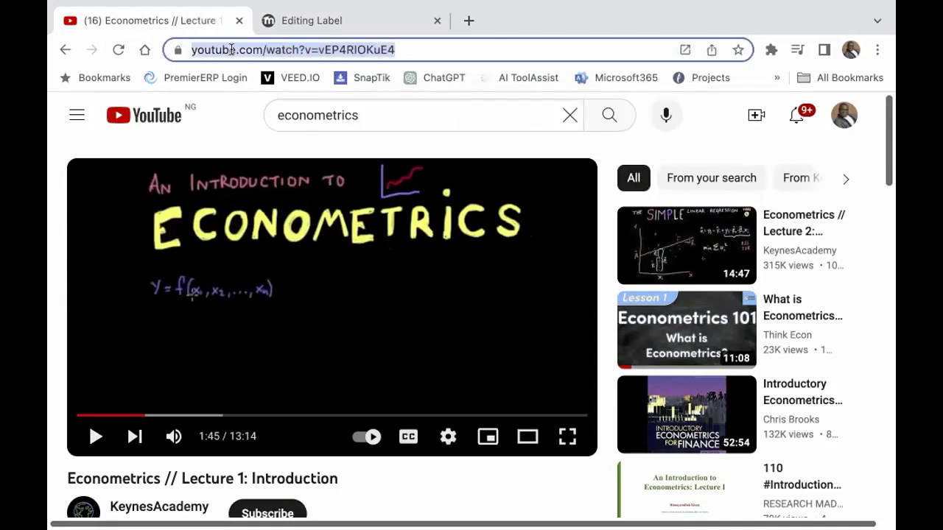
right_click(231, 49)
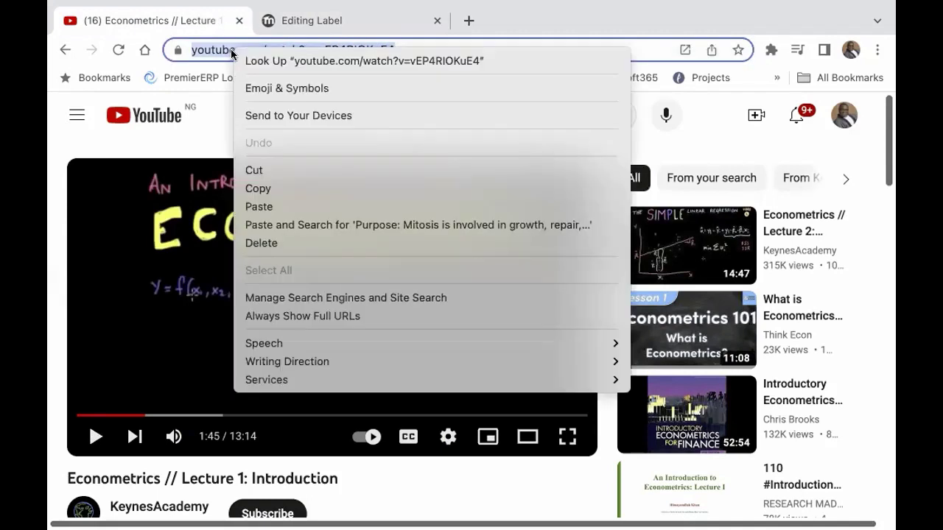
left_click(260, 189)
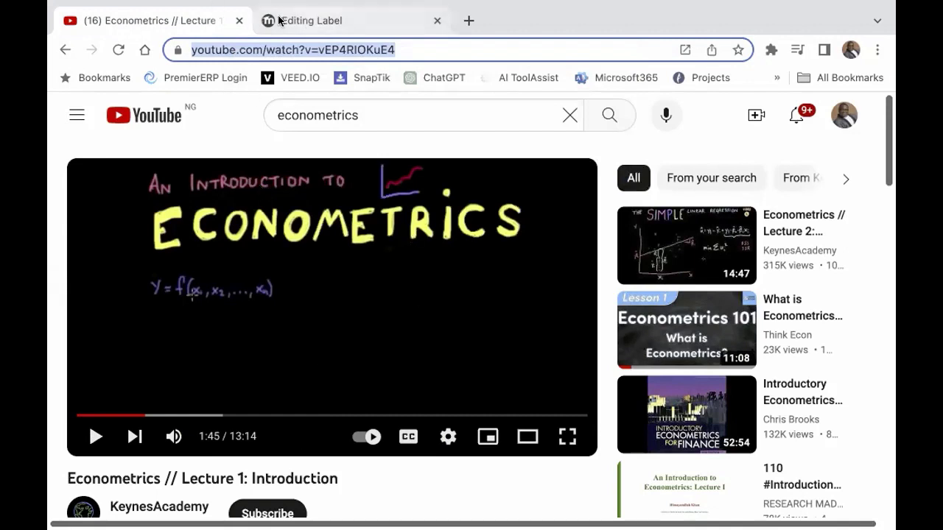
left_click(317, 20)
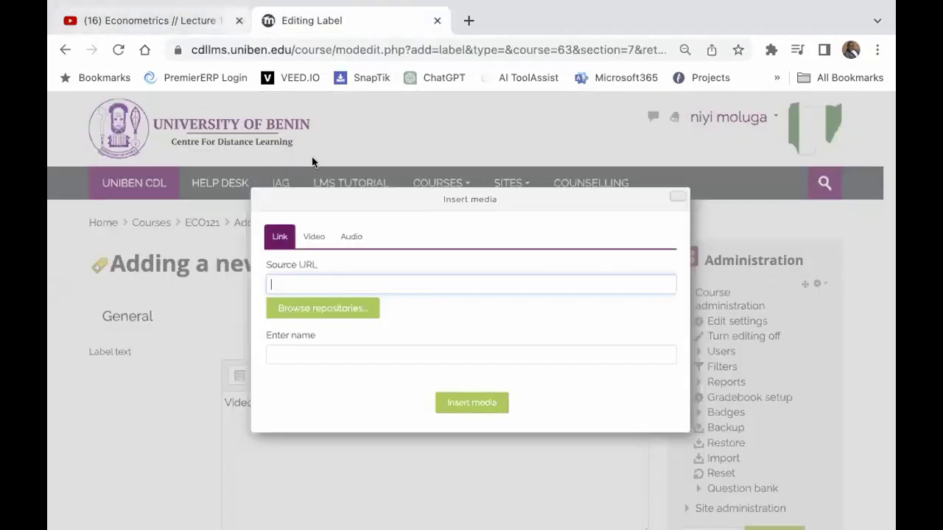
Step: Paste the YouTube link as the media source, name it 'Video Class', and insert it
right_click(286, 287)
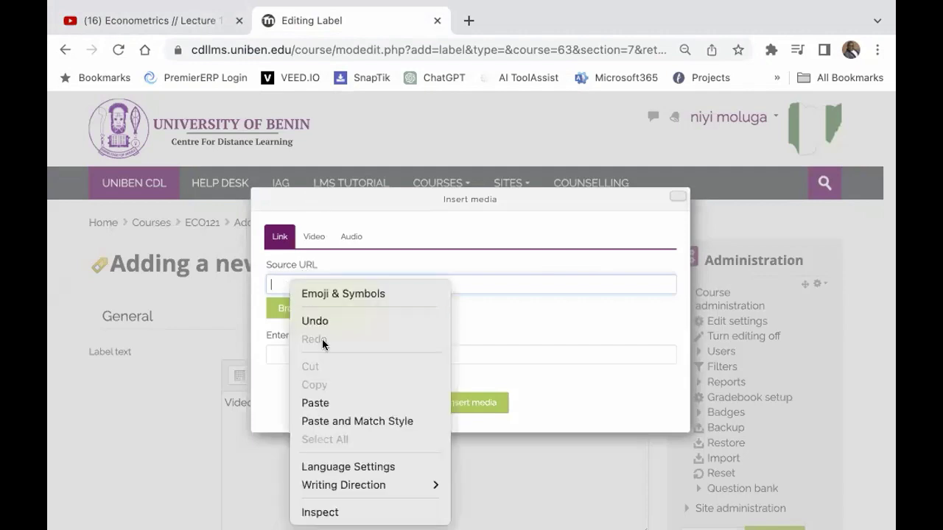
left_click(321, 403)
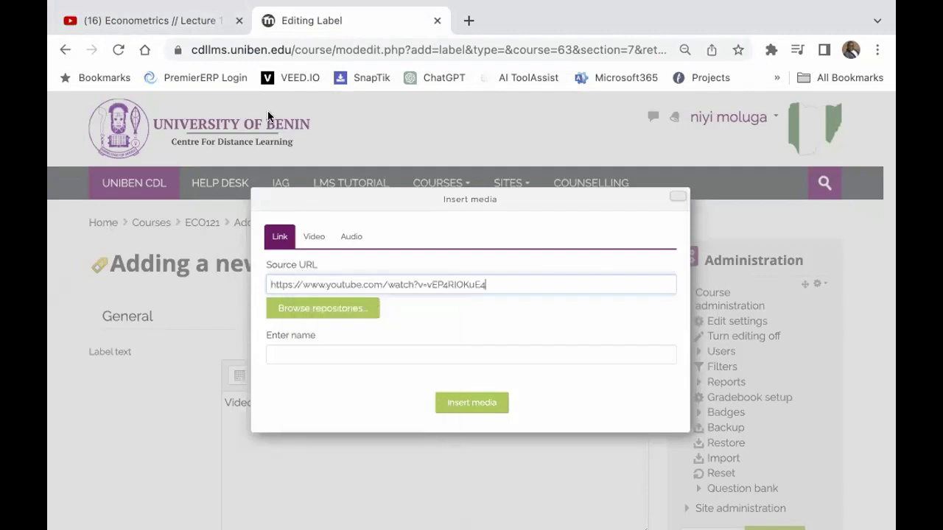
left_click(238, 20)
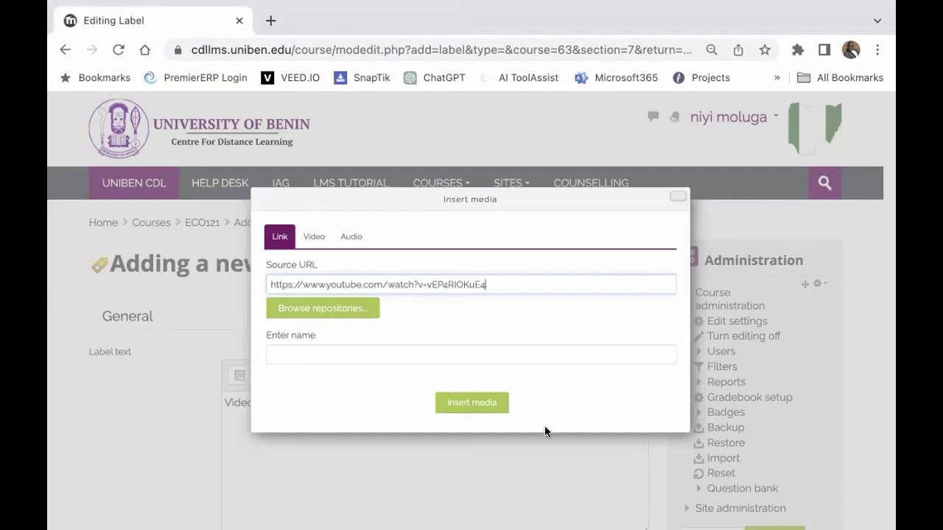
left_click(293, 355)
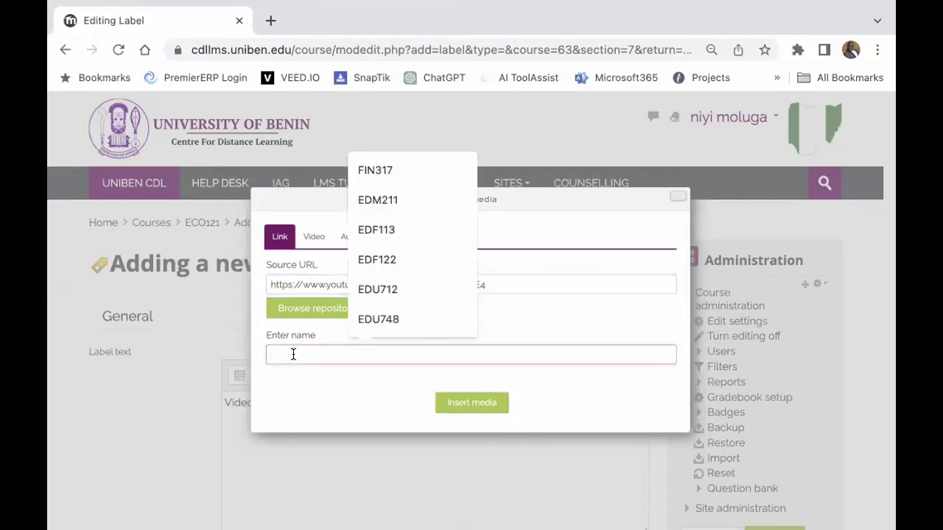
type("Video Class")
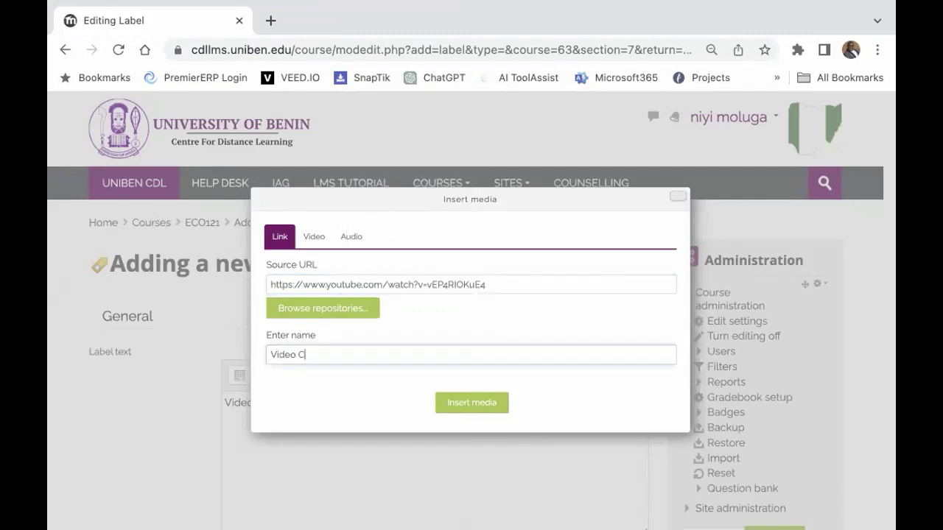
left_click(463, 404)
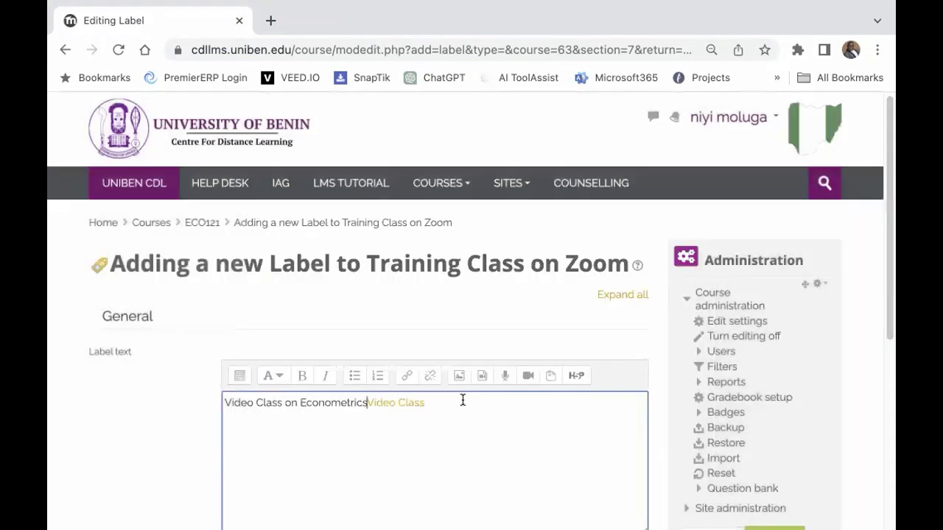
Step: Move the Video Class link onto its own line after a blank line, then save the label
left_click(369, 402)
key("Return")
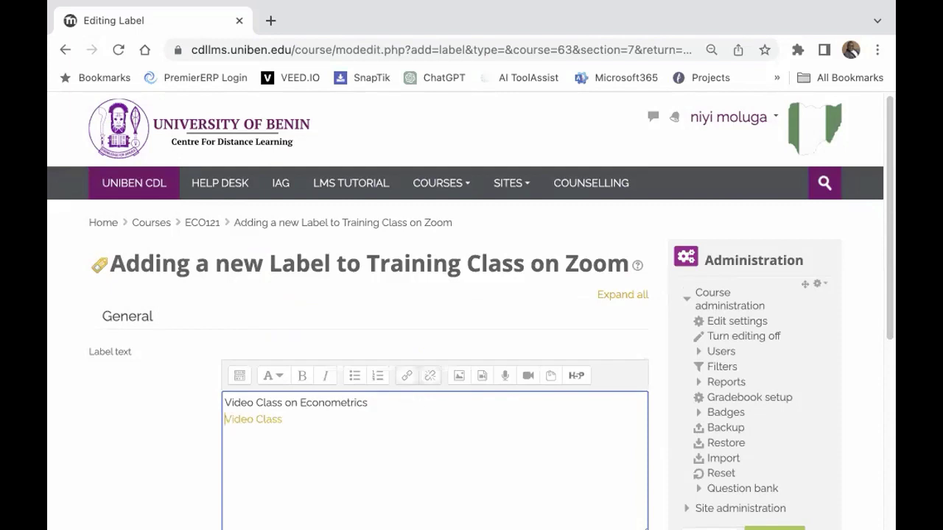
key("Return")
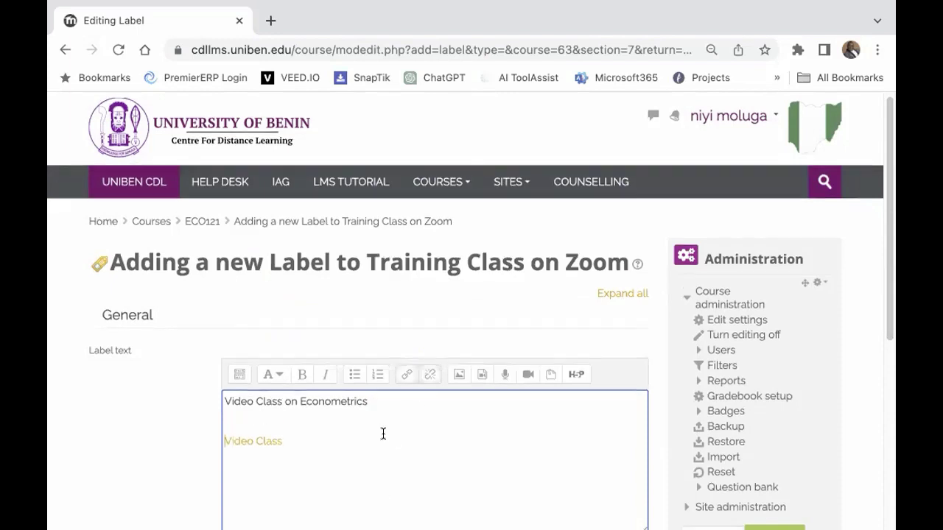
scroll(383, 434, "down", 3)
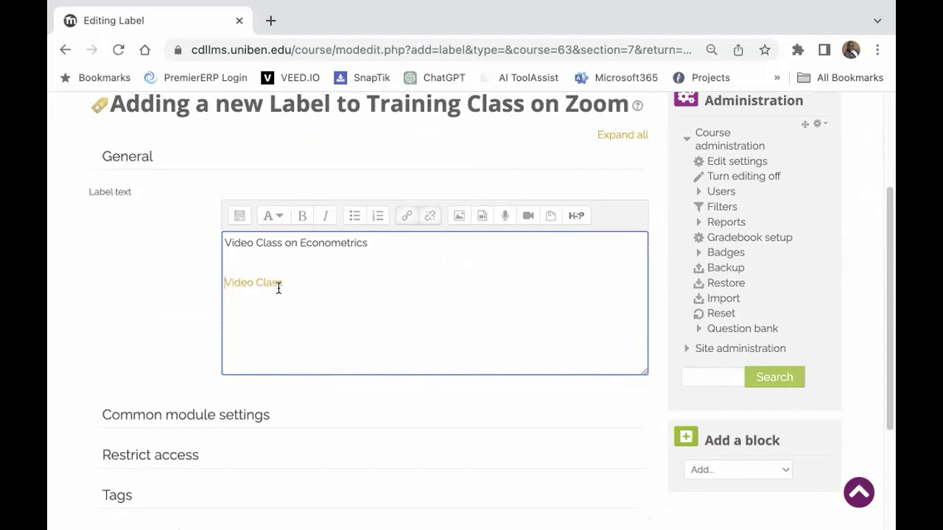
scroll(354, 303, "down", 3)
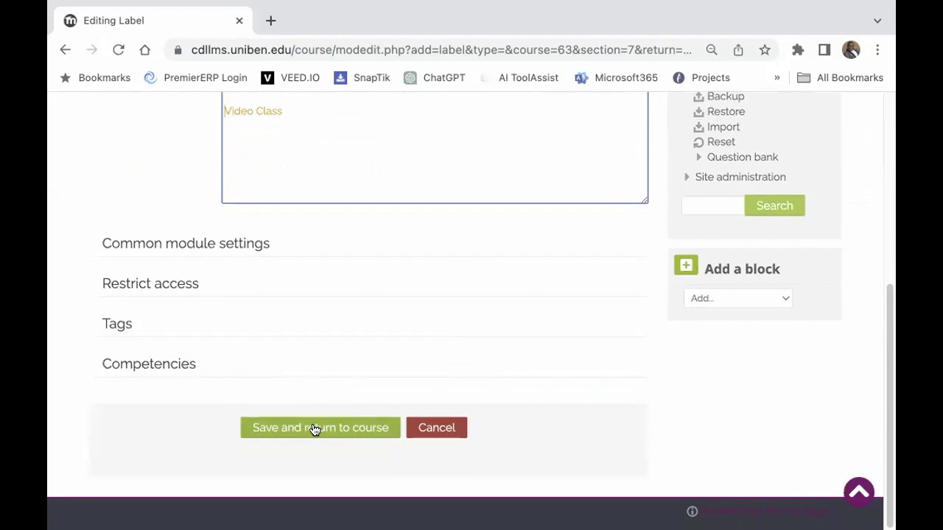
left_click(314, 430)
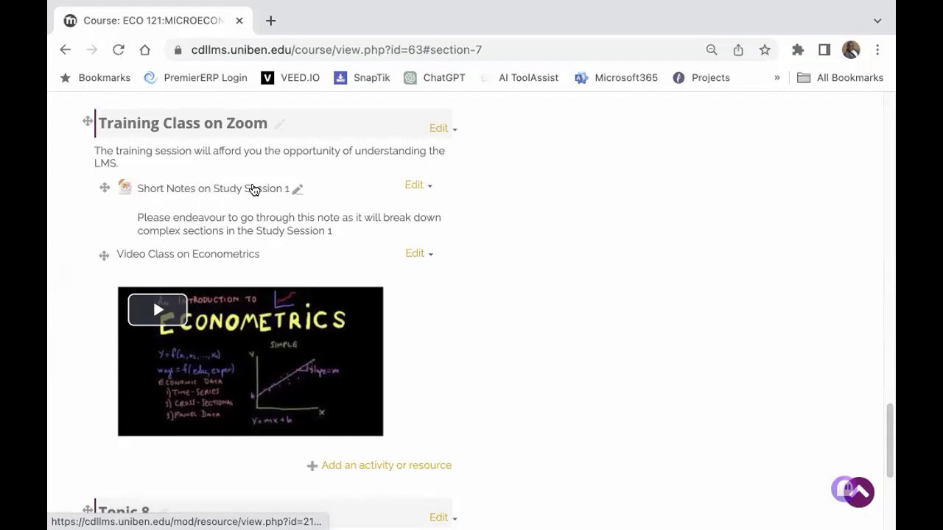
scroll(253, 190, "down", 1)
scroll(252, 190, "down", 2)
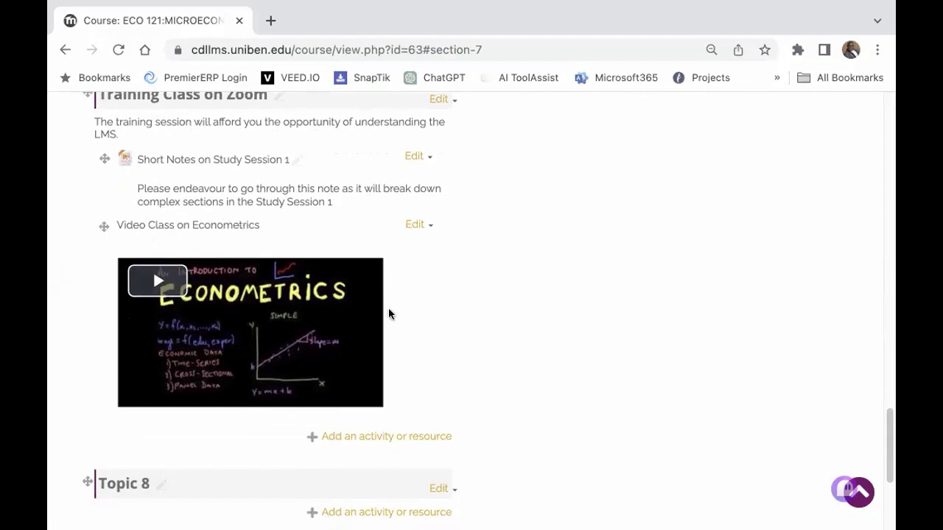
scroll(390, 315, "down", 2)
scroll(391, 315, "down", 4)
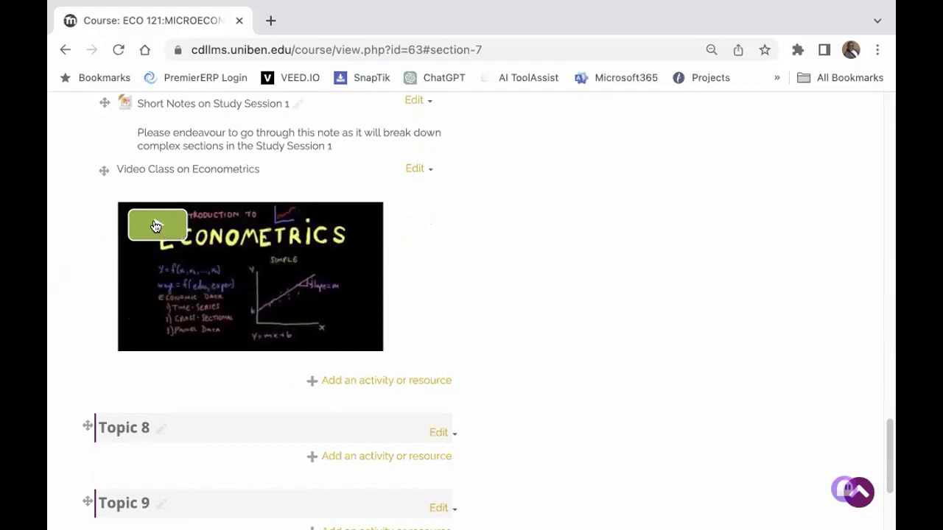
left_click(155, 225)
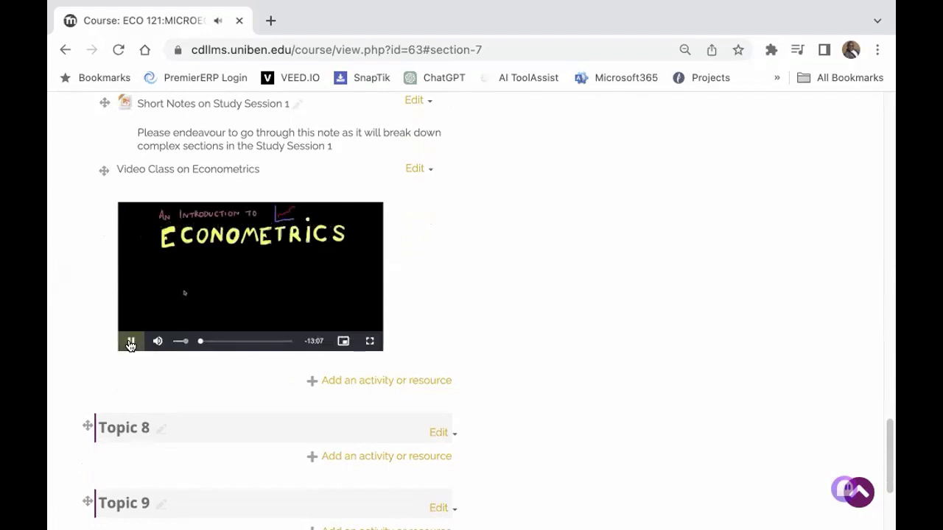
left_click(131, 344)
scroll(474, 265, "down", 2)
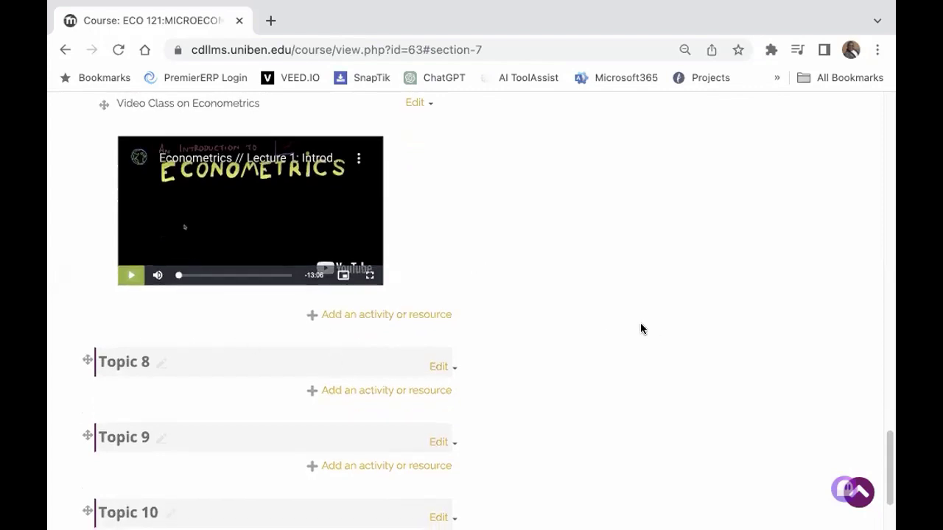
scroll(641, 328, "up", 3)
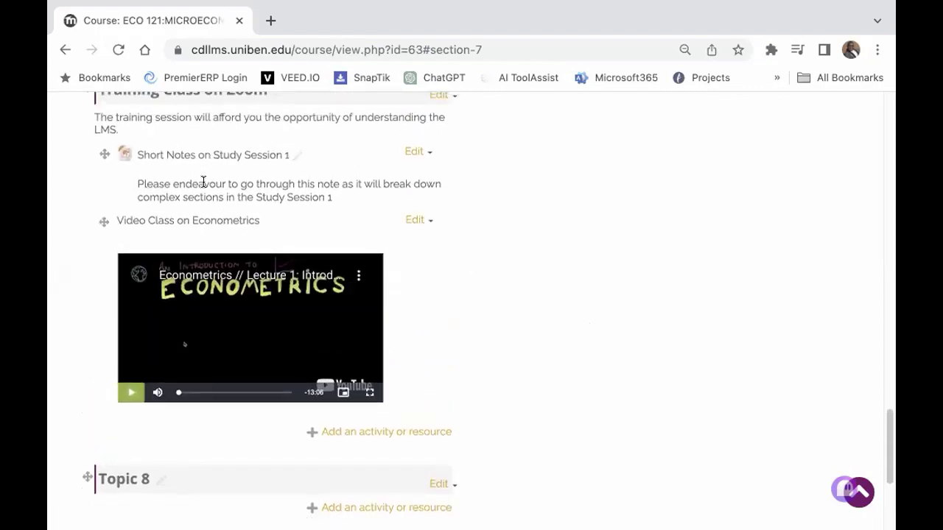
scroll(208, 200, "up", 3)
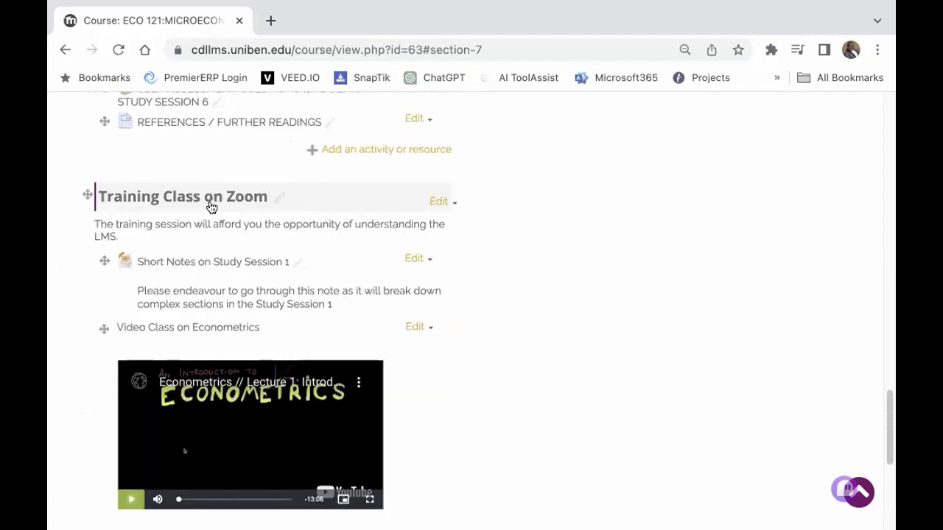
scroll(267, 262, "down", 2)
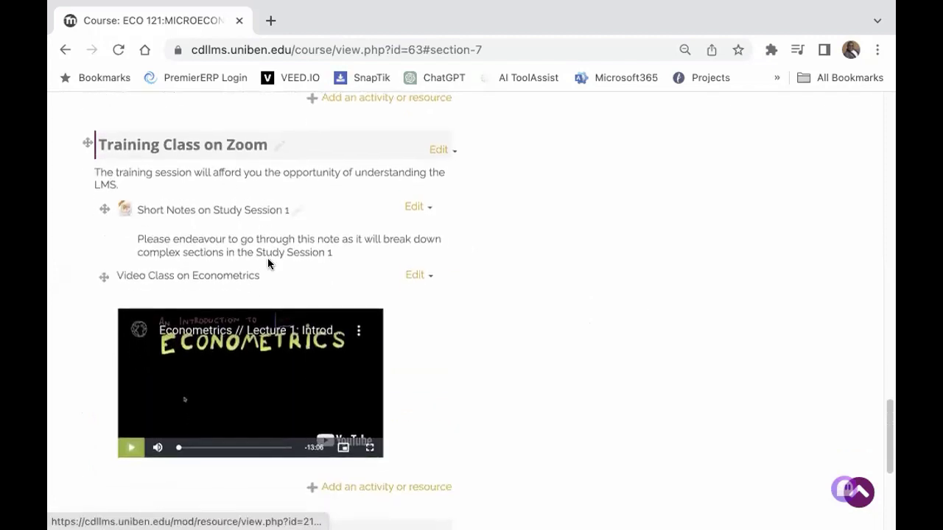
scroll(268, 263, "down", 5)
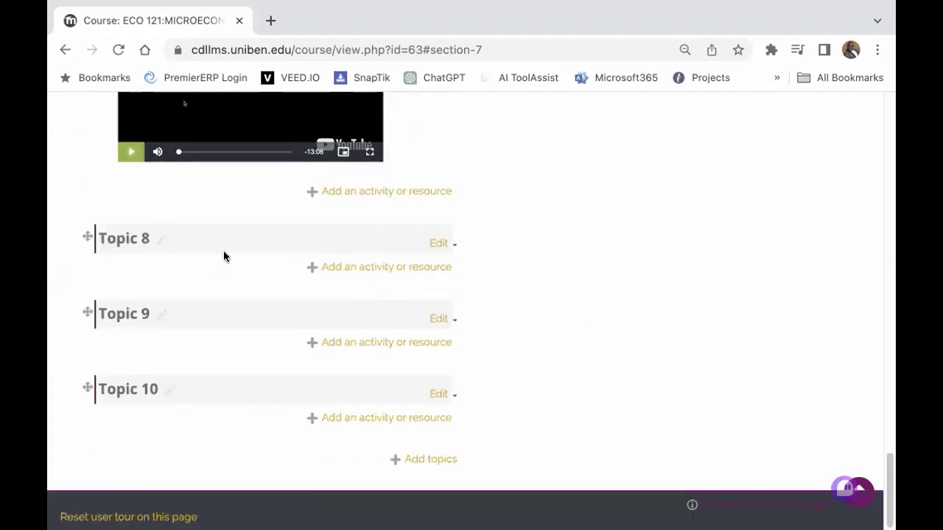
scroll(224, 255, "up", 4)
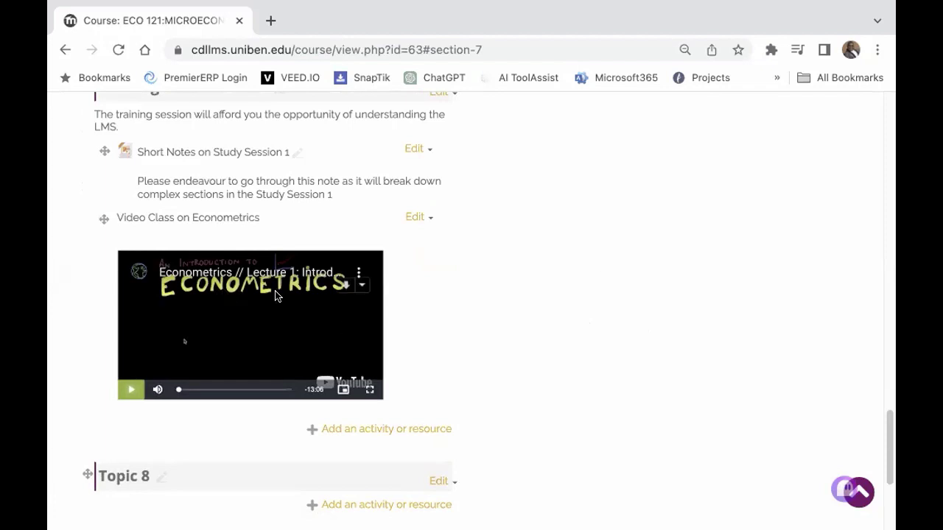
scroll(276, 295, "up", 1)
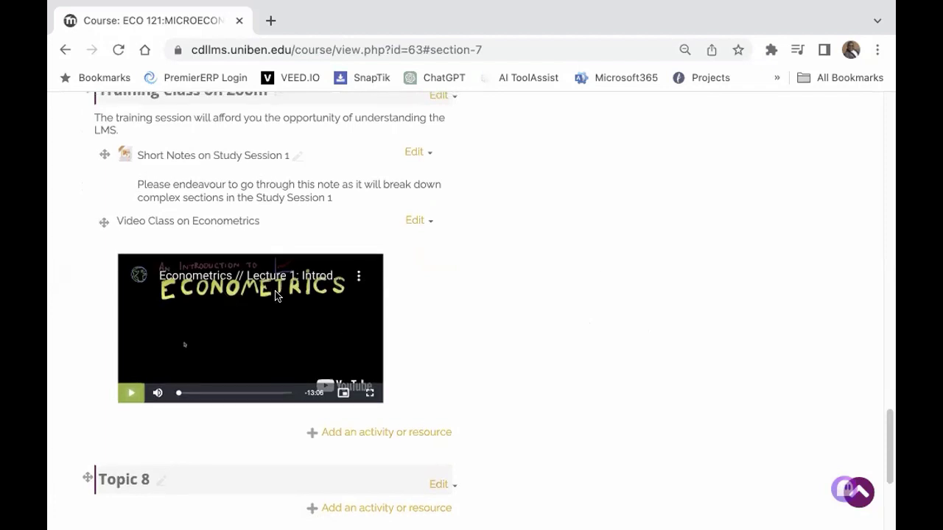
scroll(417, 329, "up", 2)
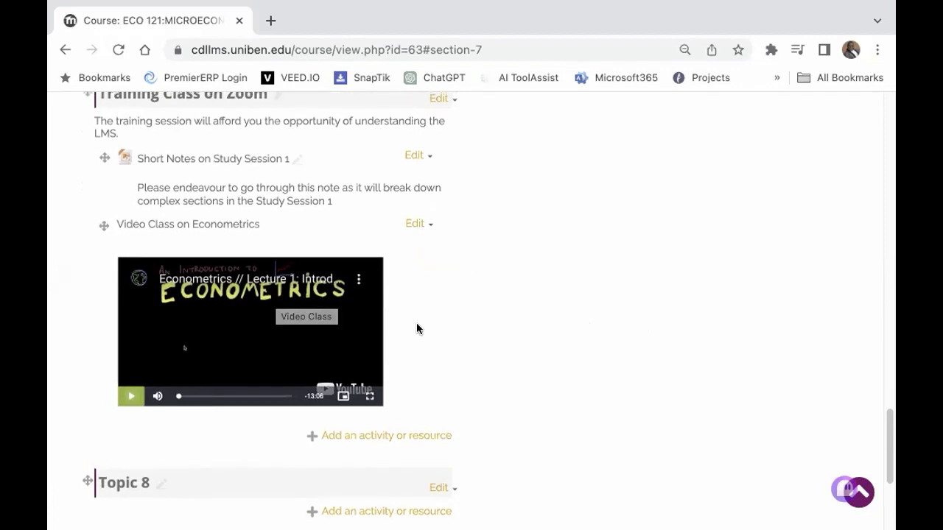
scroll(417, 328, "up", 3)
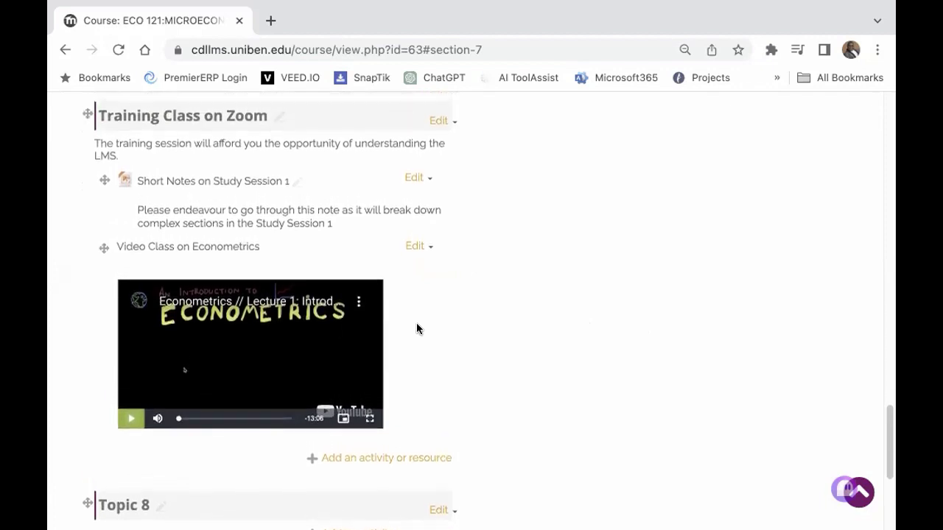
scroll(416, 329, "up", 2)
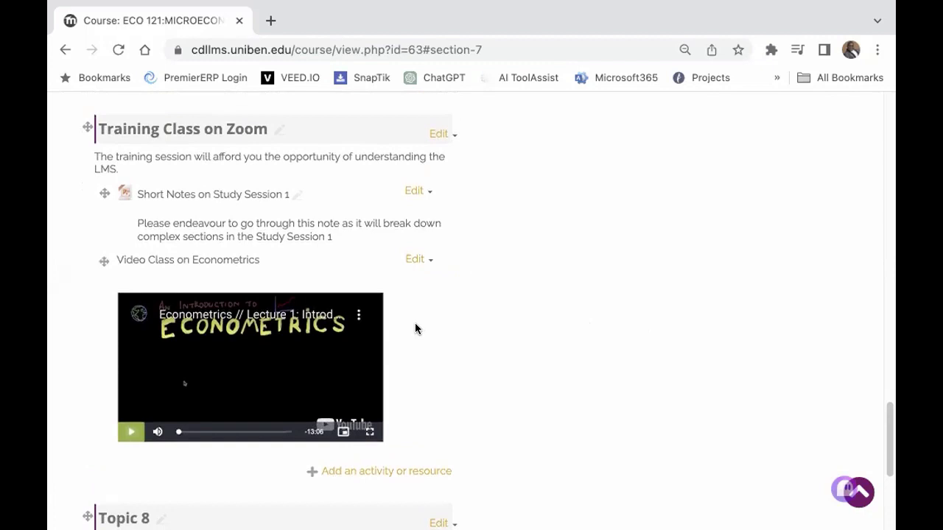
scroll(446, 358, "down", 5)
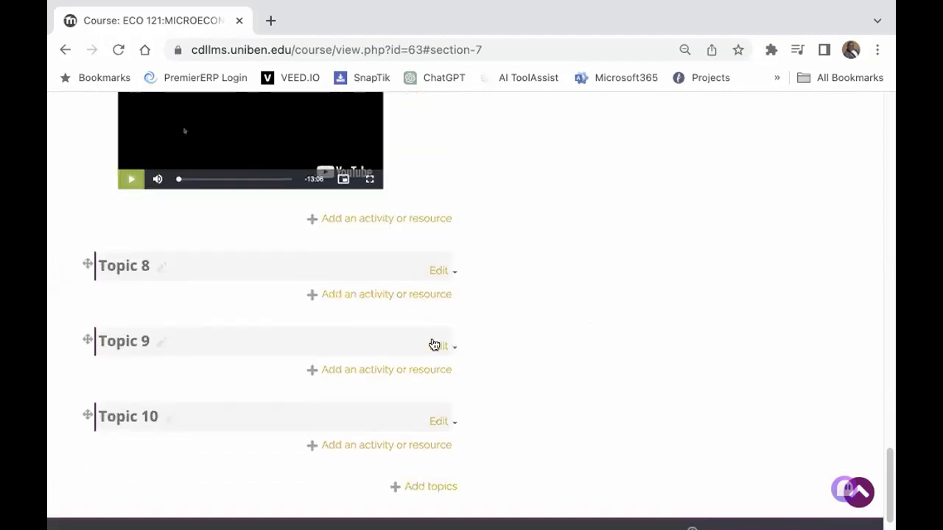
scroll(529, 341, "up", 1)
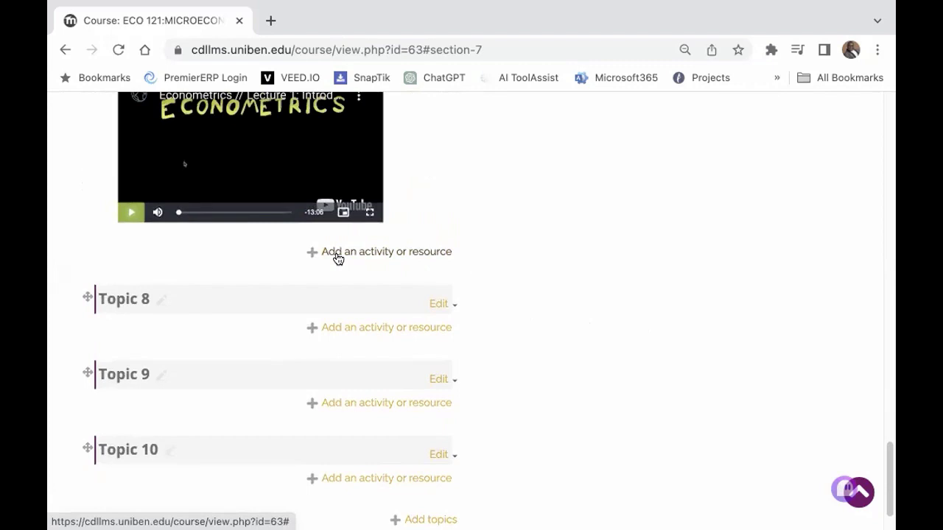
Step: Pick Assignment in the Training Class on Zoom activity chooser and add it
left_click(376, 252)
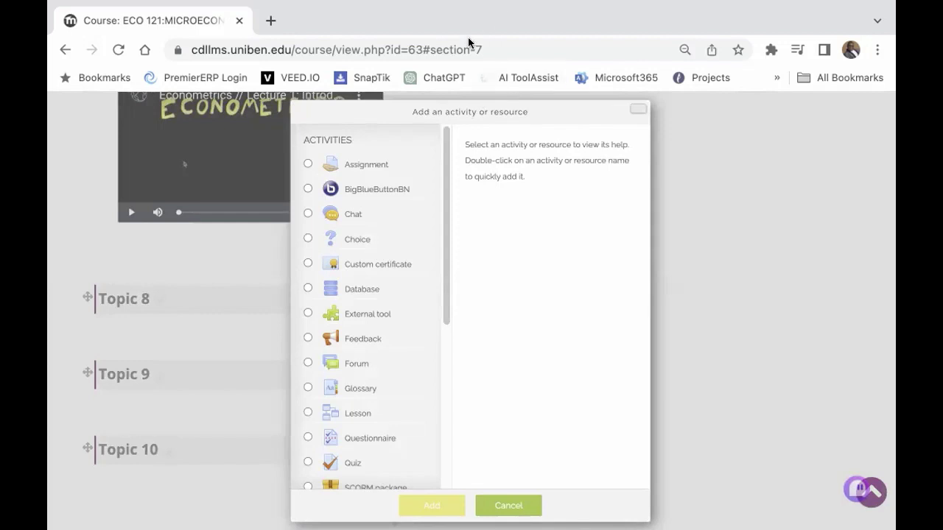
left_click(308, 165)
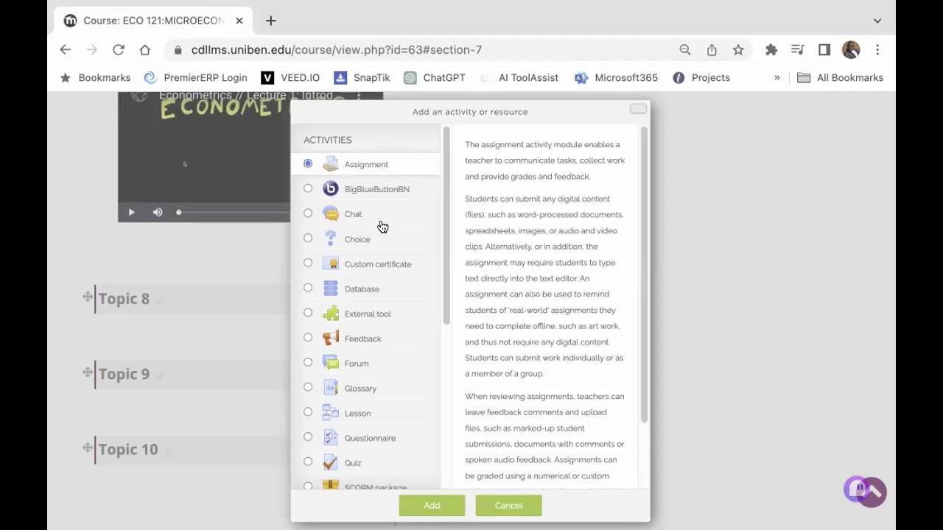
left_click(414, 508)
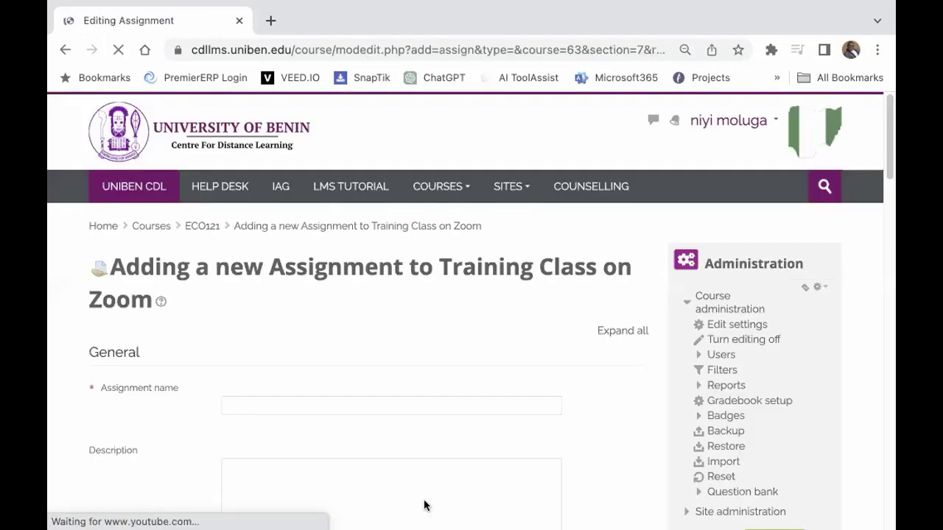
Step: Complete the assignment name as 'Tutor Marked Assignment on Econometrics'
scroll(466, 395, "down", 5)
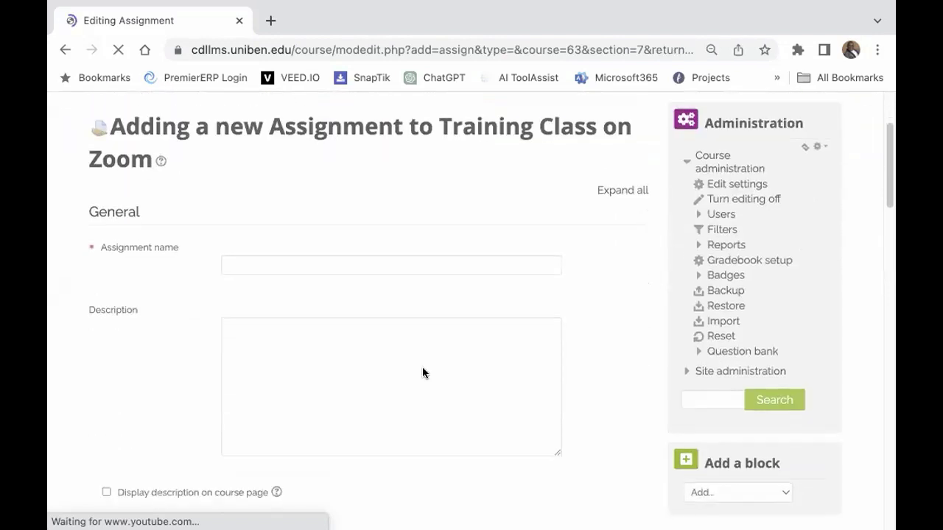
scroll(262, 249, "down", 1)
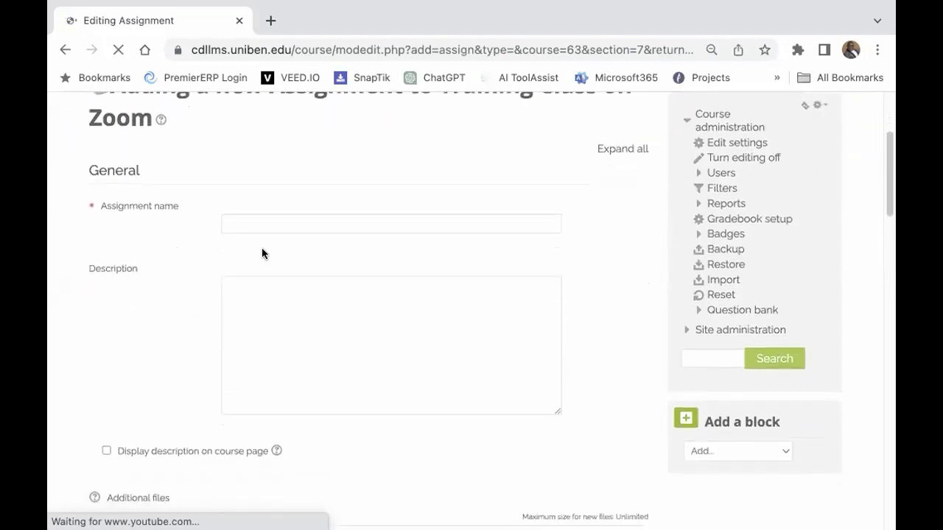
left_click(230, 218)
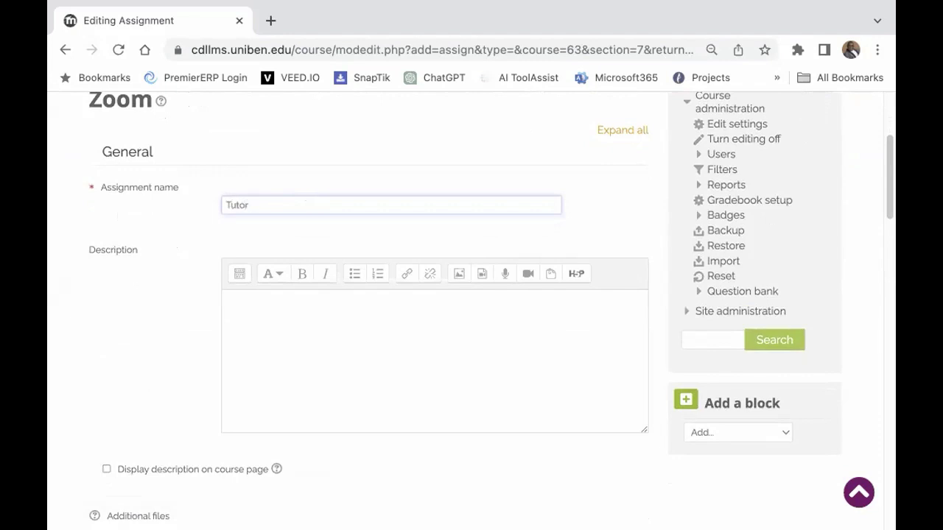
type("Marked Assignment")
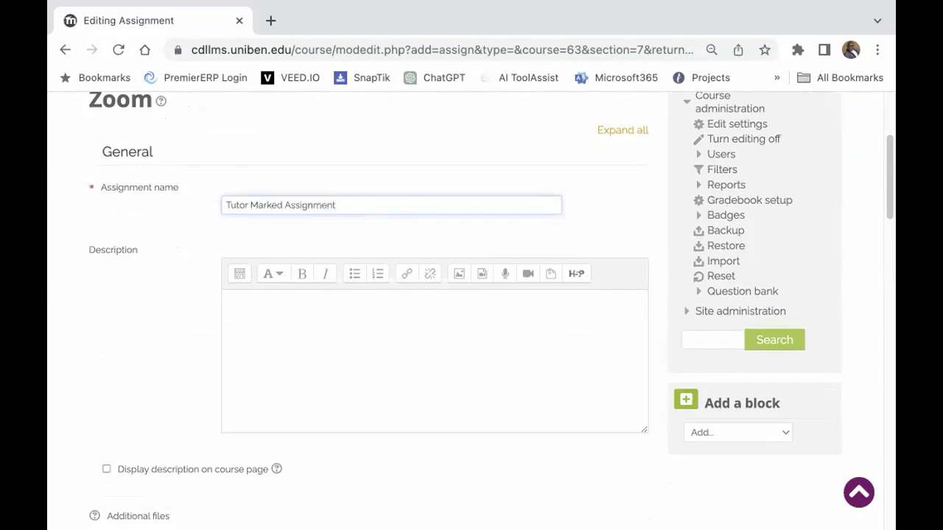
type(" on Econometrics")
scroll(389, 253, "down", 1)
scroll(283, 298, "down", 1)
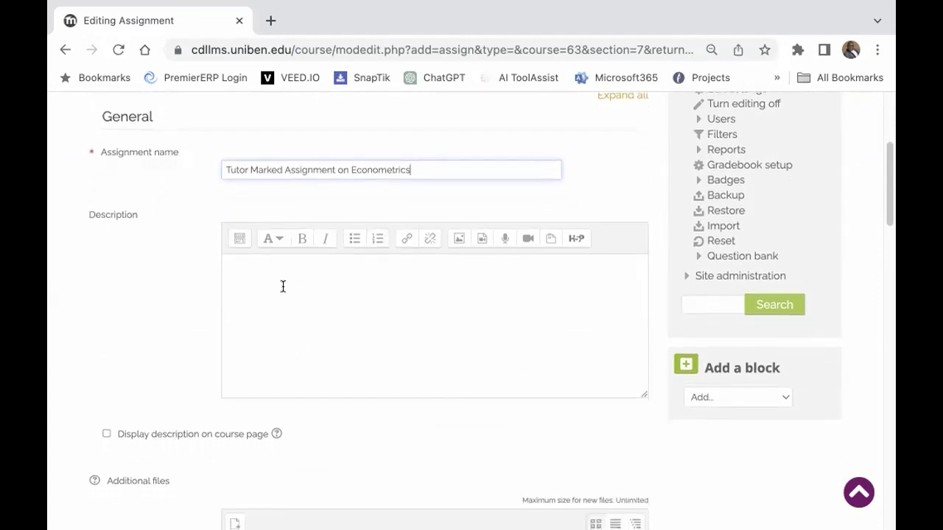
Step: Write the description: a 10-marks attempt reminder, a 'Questions' heading, then 'What is .......' and '2. Where is .....', each (5marks)
left_click(283, 286)
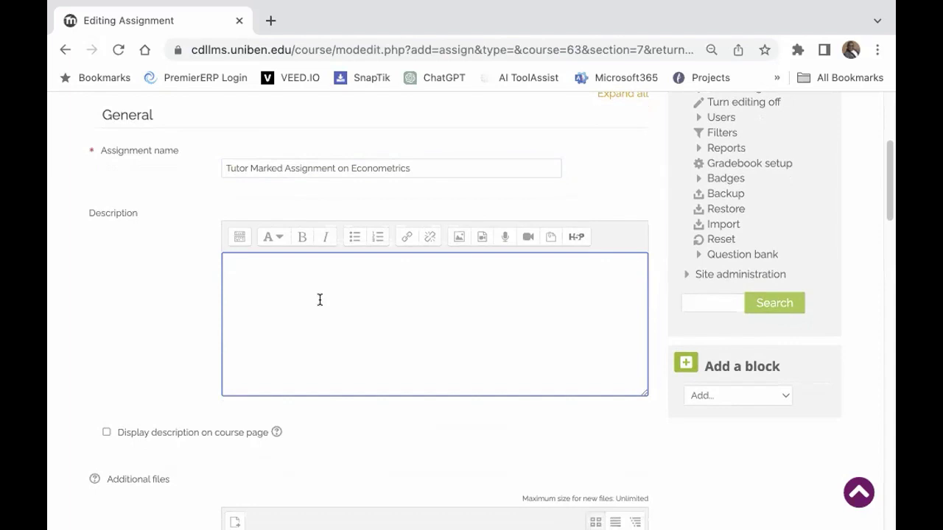
type("Please endeav")
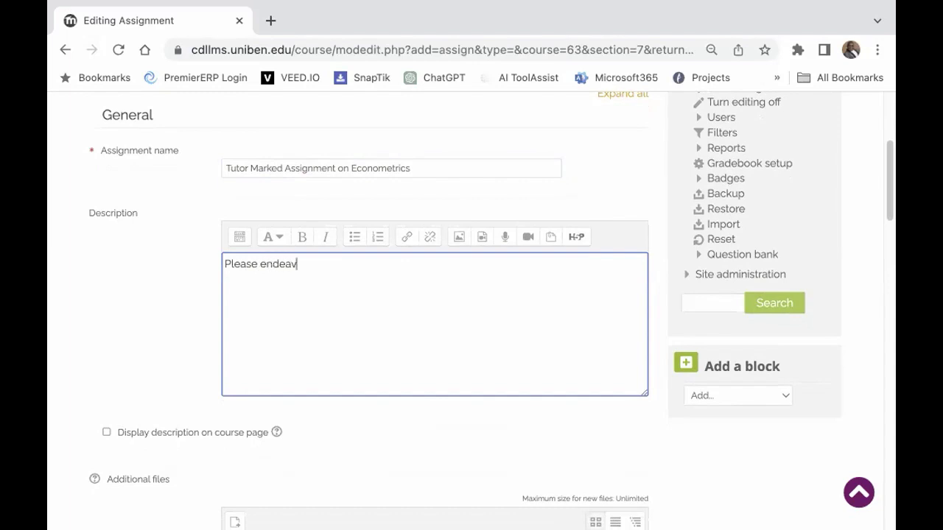
type("our that you attem")
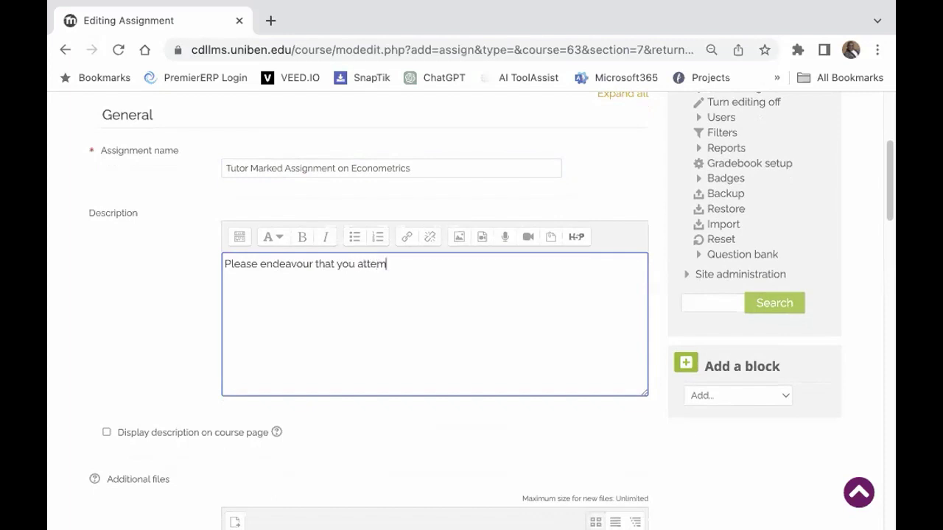
type("pt this assig")
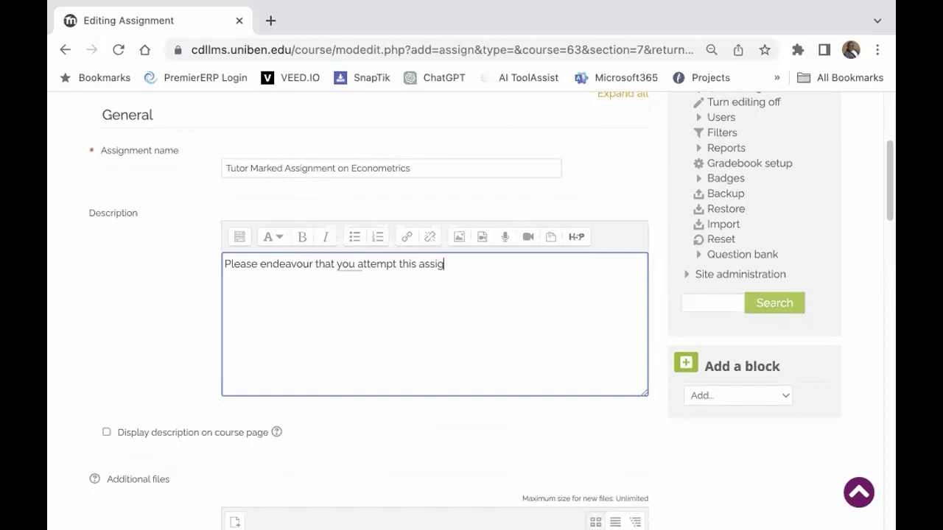
type("nment as it's going")
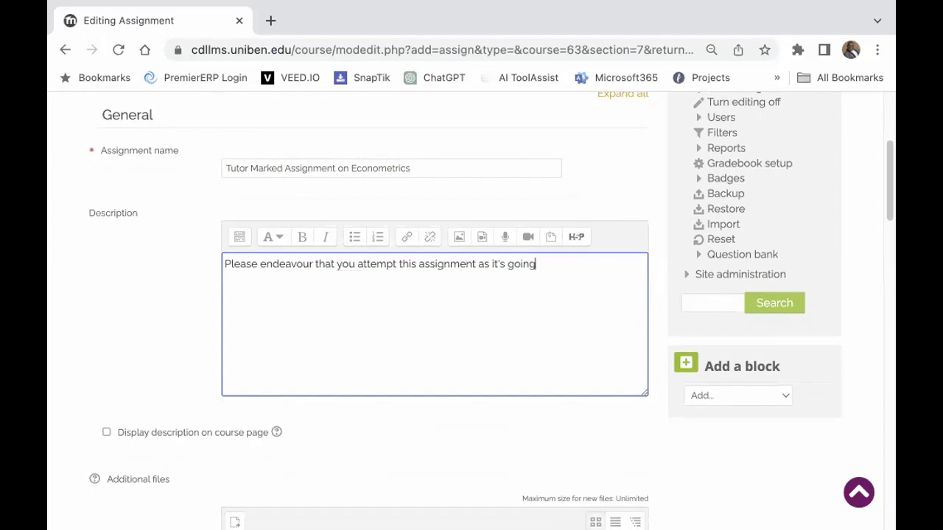
type(" to carry 10 marks.")
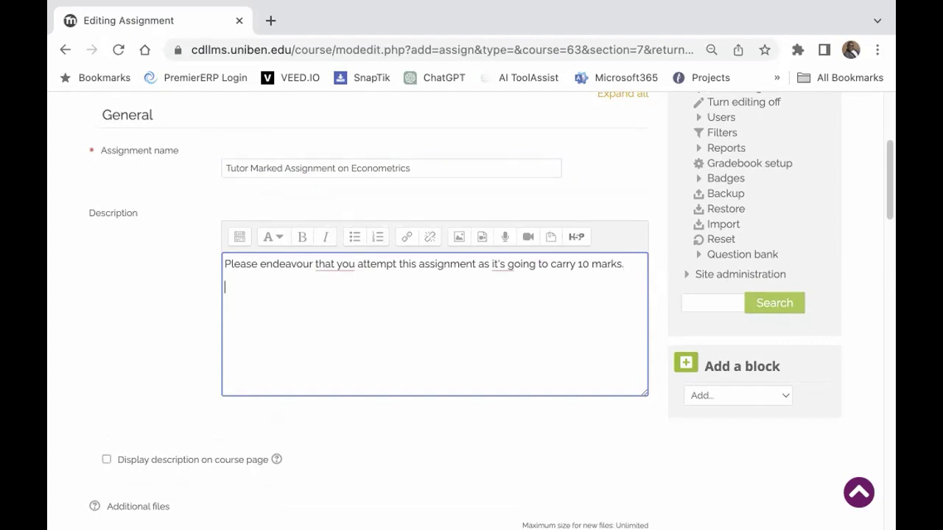
type("Questions")
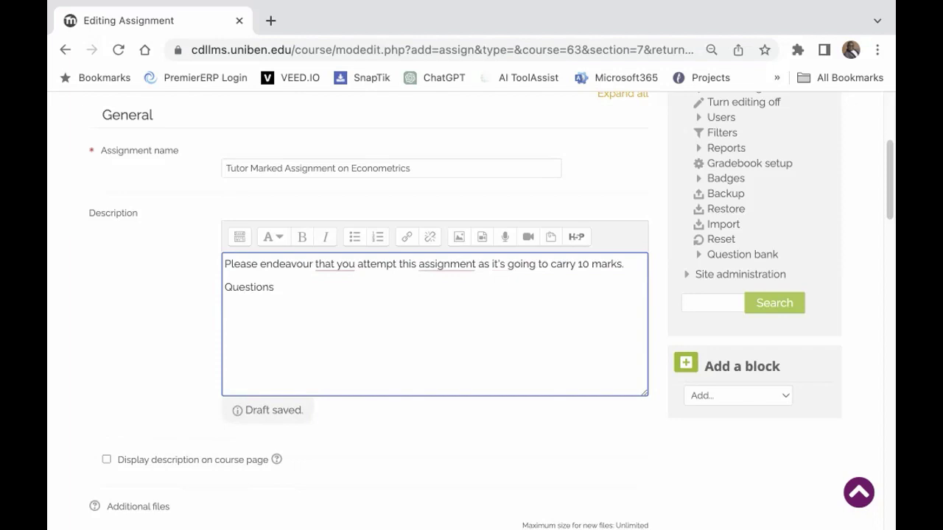
key("Return")
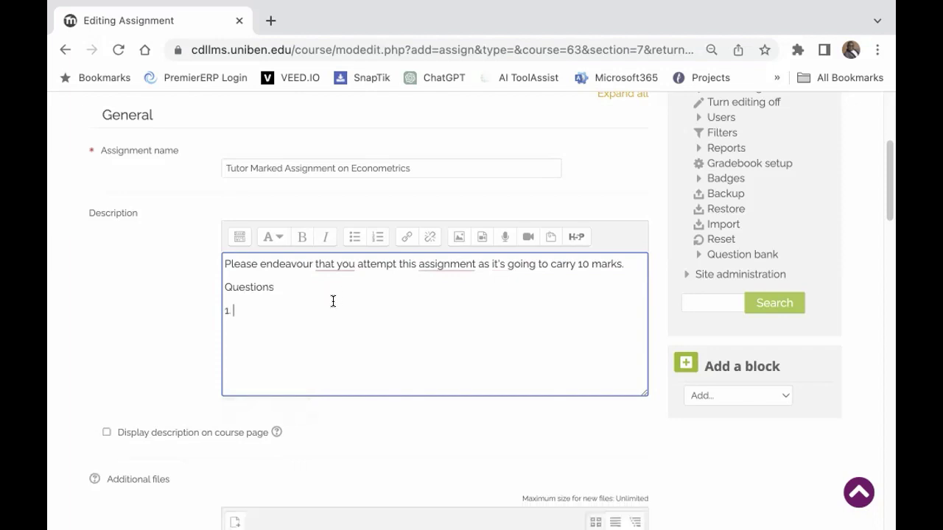
type("What is .......")
left_click(313, 312)
type("(5ma")
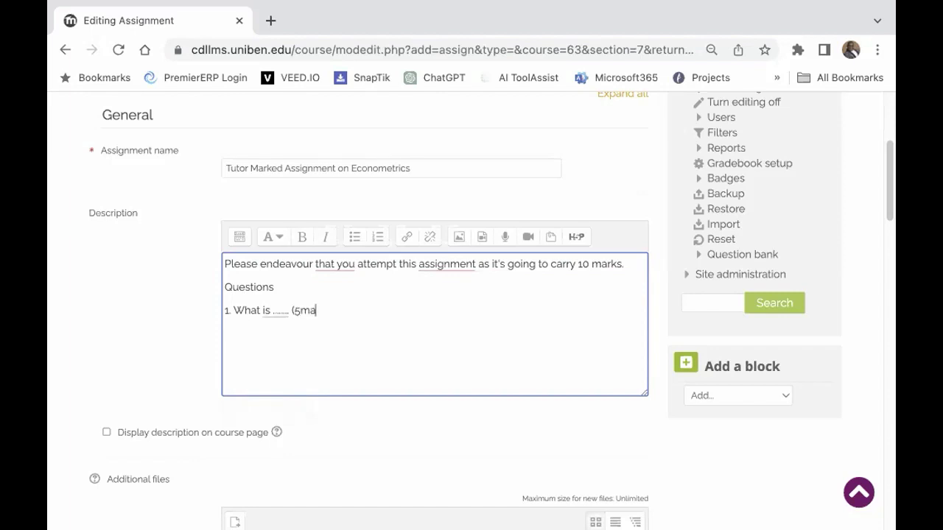
type("rks) ")
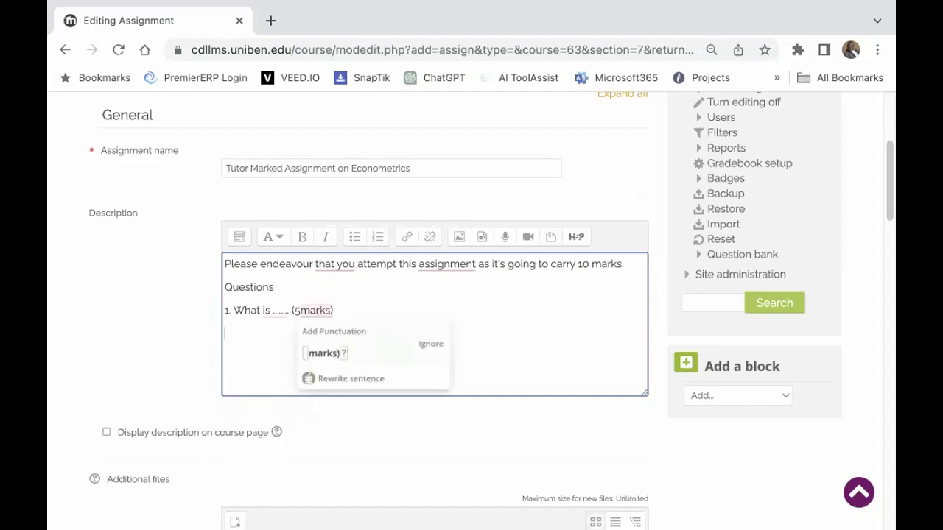
type("2. Where is ..... (")
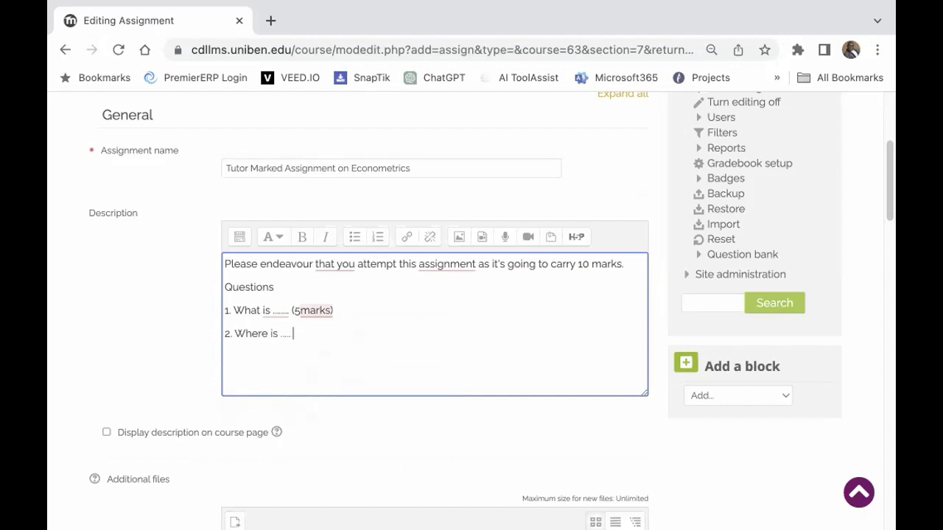
type("5mark")
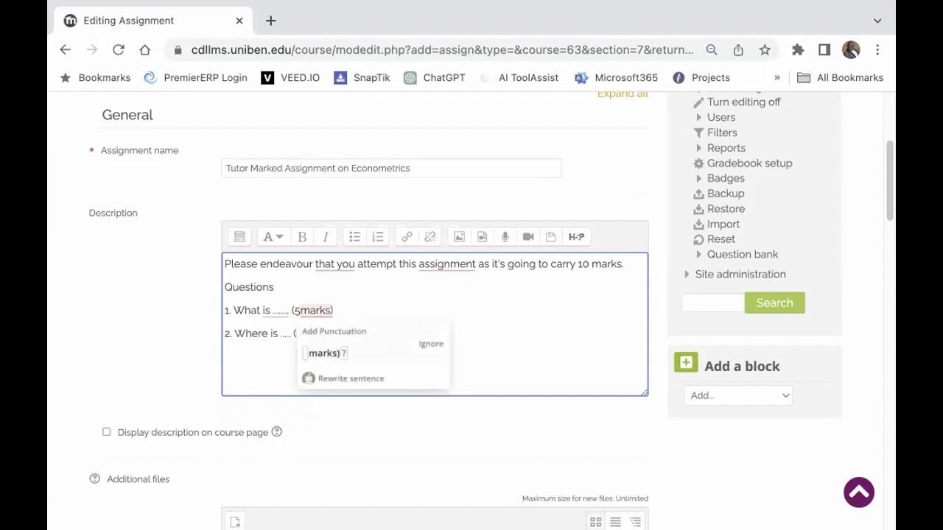
type("s")
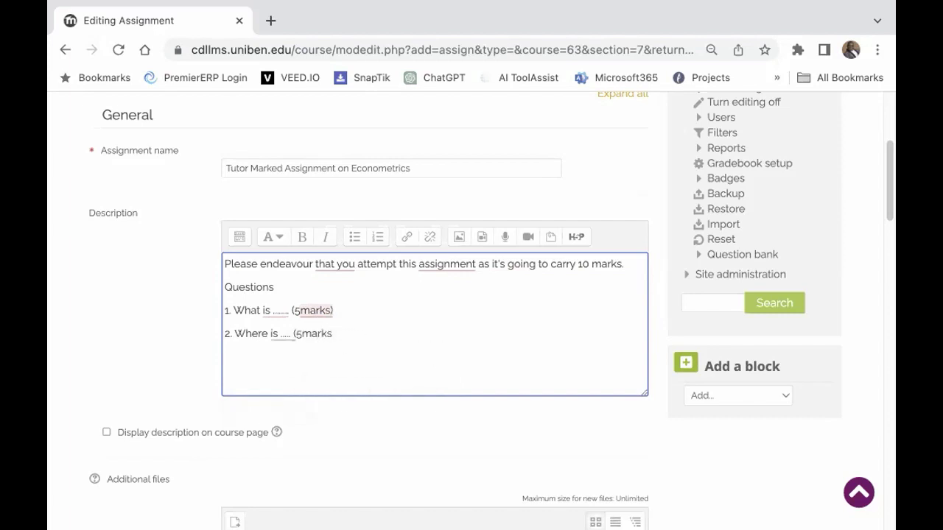
type(")")
key("Return")
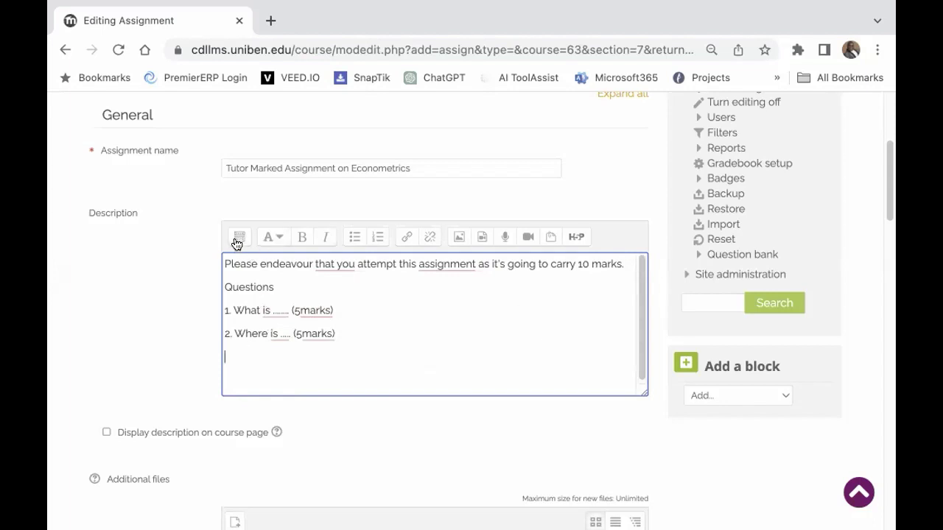
Step: Format the 'Questions' heading in the description editor as italic text
double_click(238, 286)
left_click(302, 239)
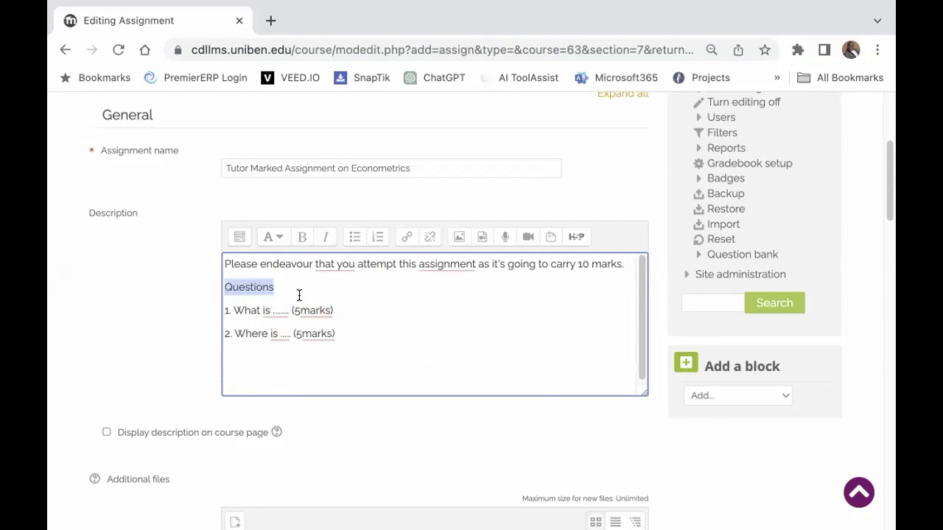
left_click(252, 313)
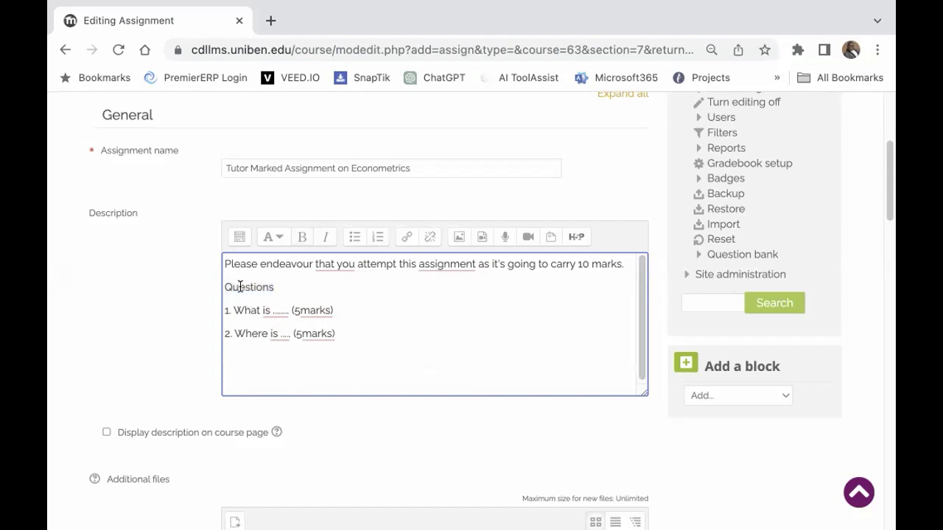
double_click(240, 287)
key("ctrl+i")
left_click(362, 360)
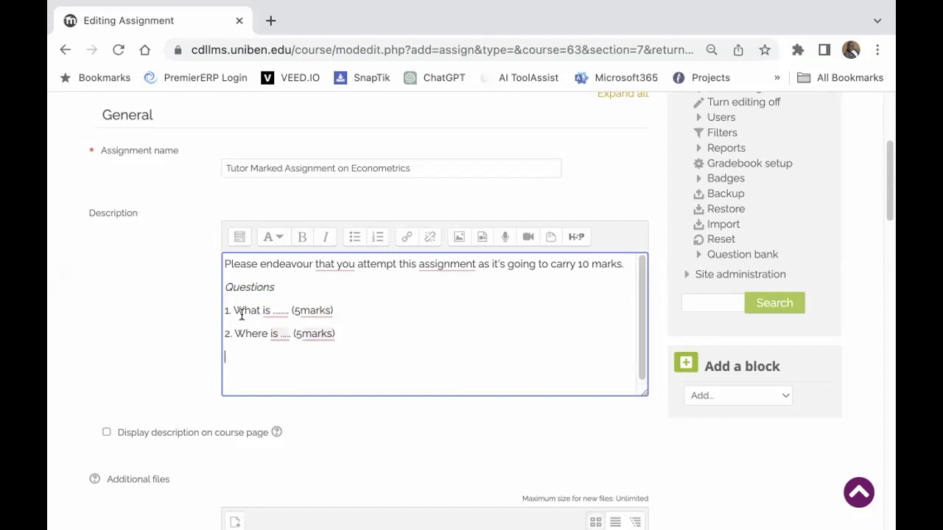
mouse_move(312, 334)
scroll(312, 351, "down", 3)
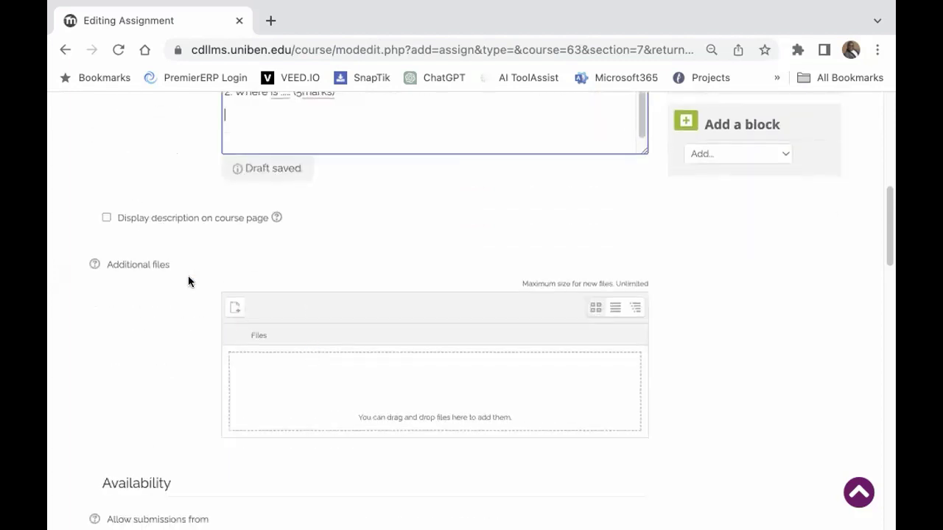
Step: Tick the assignment's 'Display description on course page' option
scroll(318, 246, "up", 1)
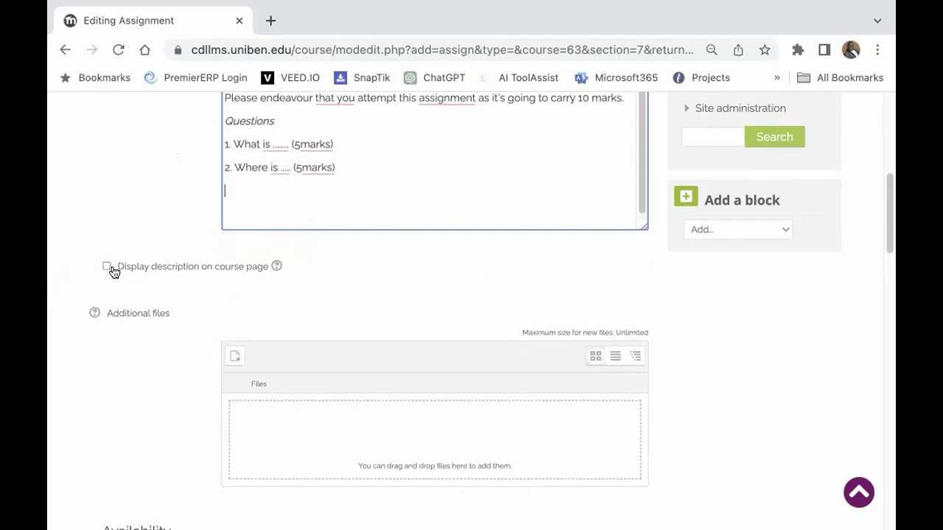
left_click(106, 268)
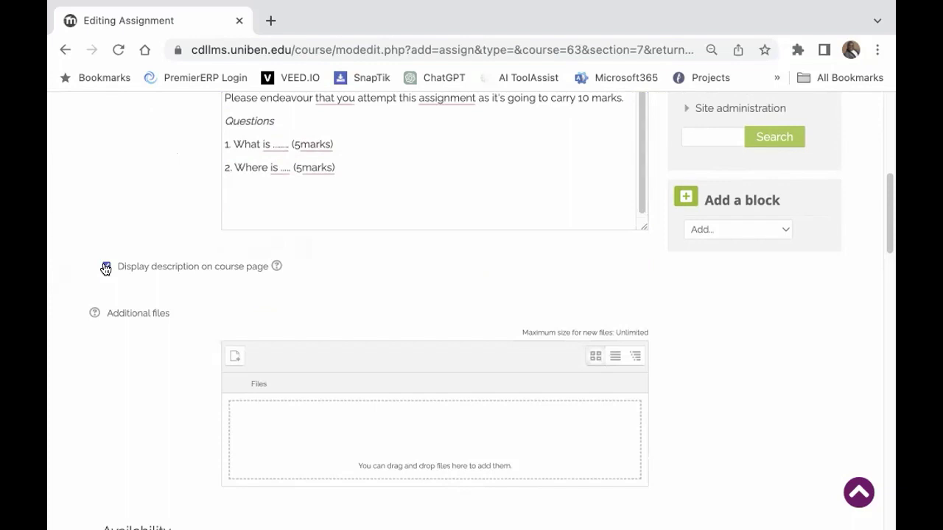
scroll(232, 300, "down", 4)
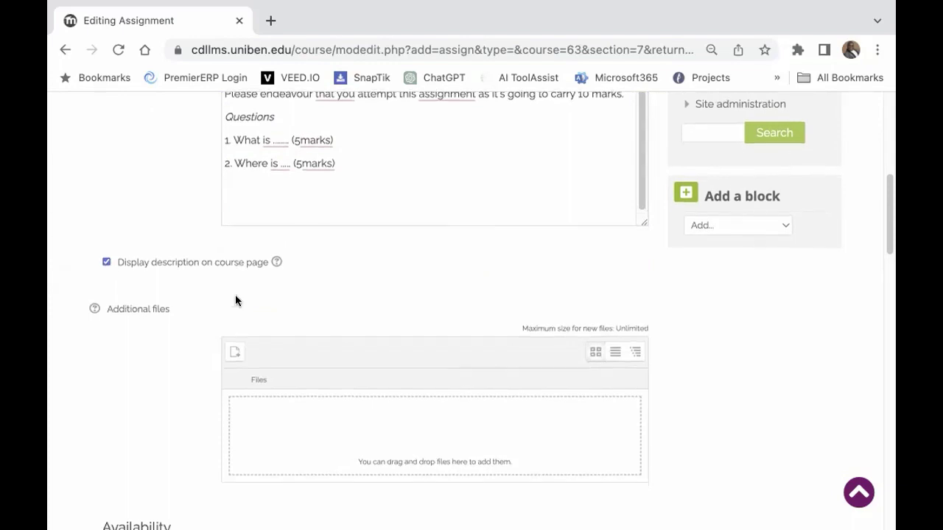
scroll(262, 305, "down", 4)
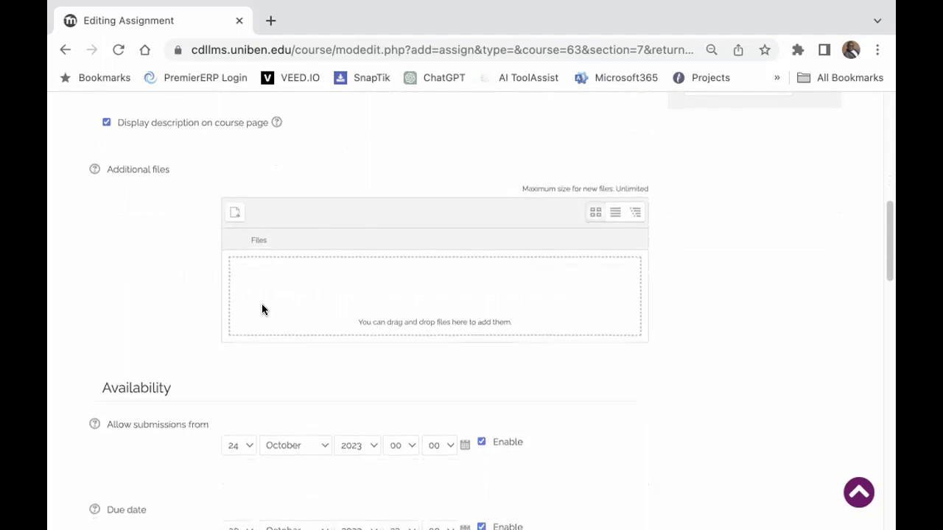
scroll(261, 305, "down", 3)
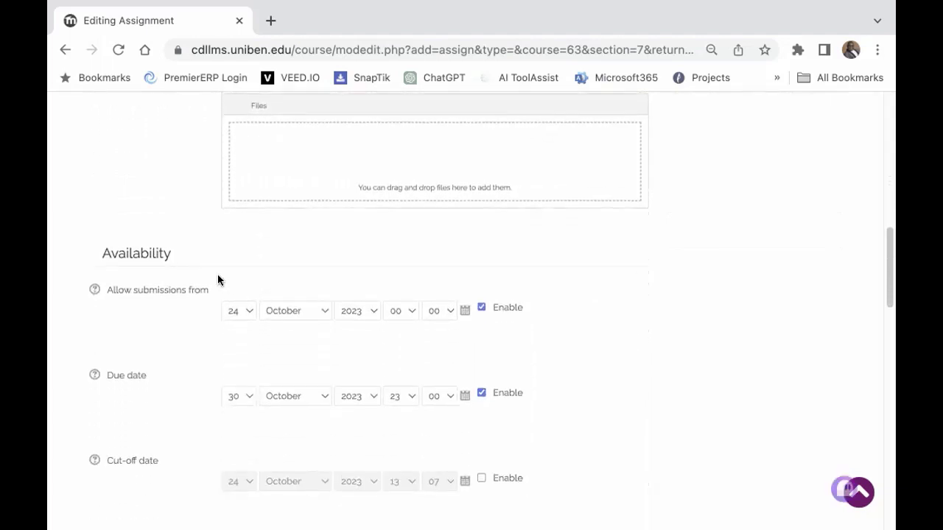
scroll(140, 173, "up", 1)
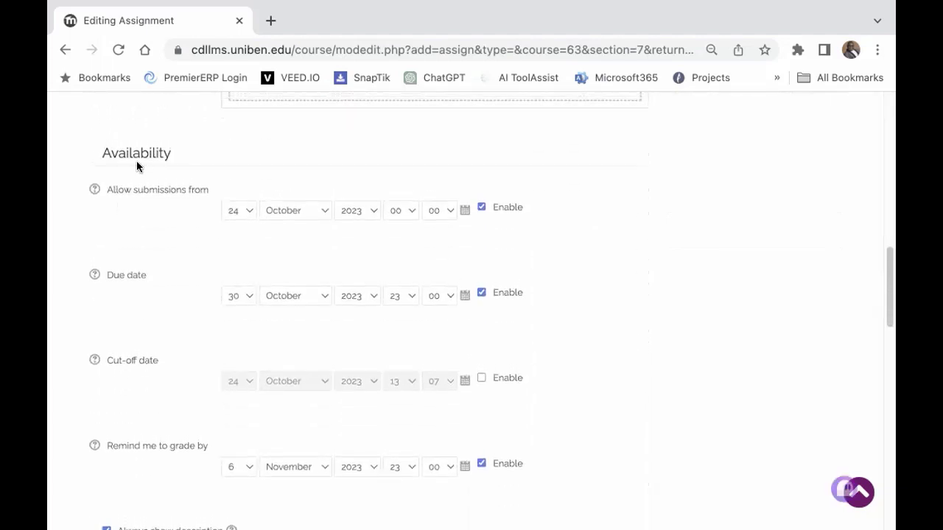
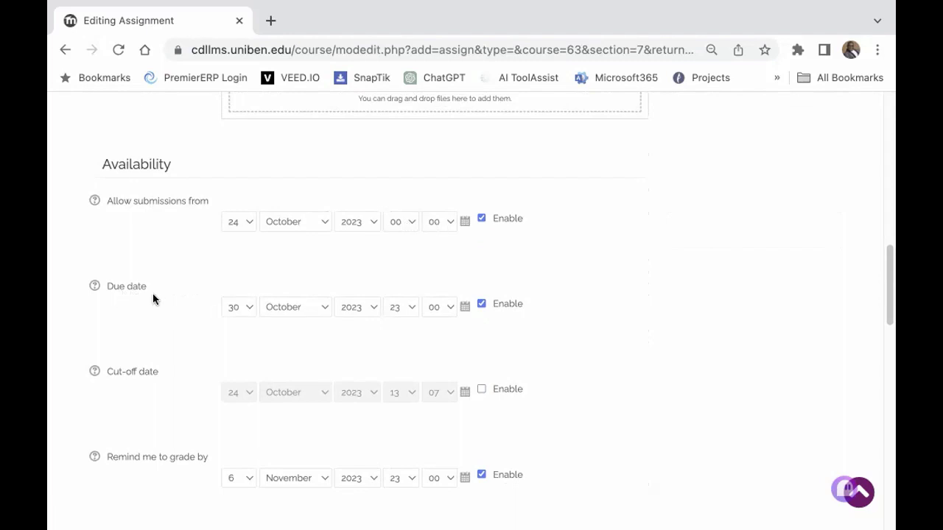
Step: Set the Due date to day 28, hour 23, minute 59 (28 October 2023, 23:59)
left_click(248, 310)
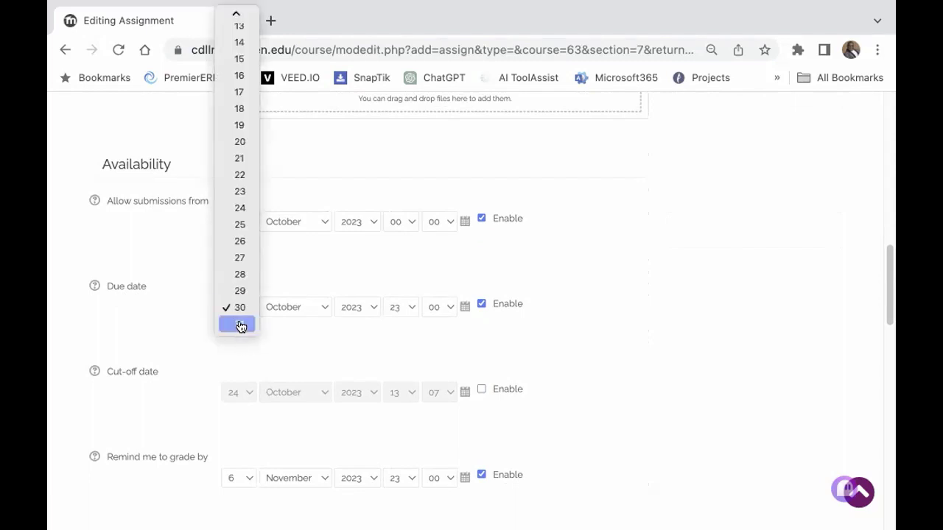
left_click(241, 274)
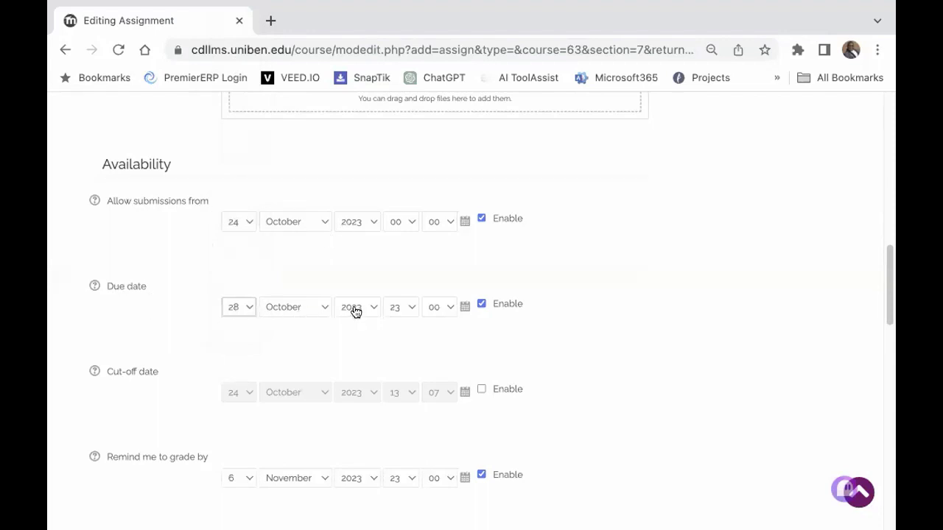
left_click(413, 309)
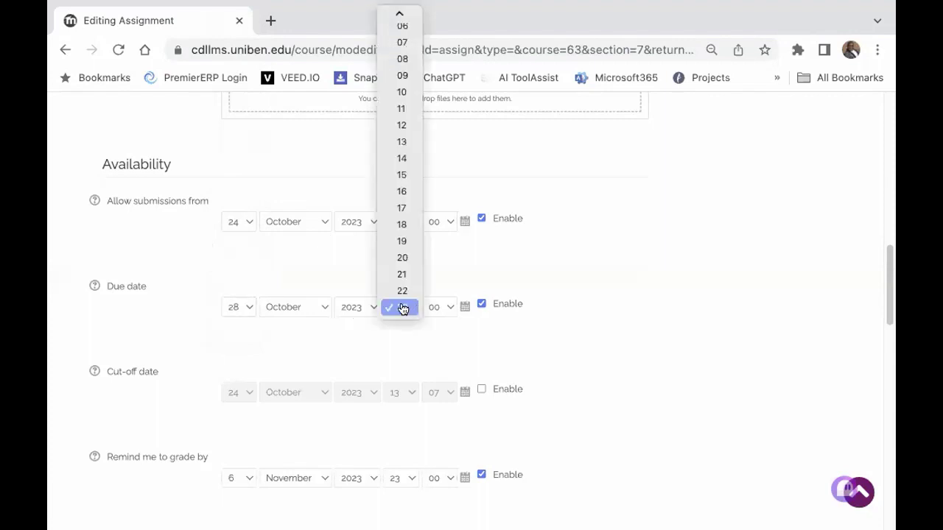
left_click(442, 309)
left_click(447, 307)
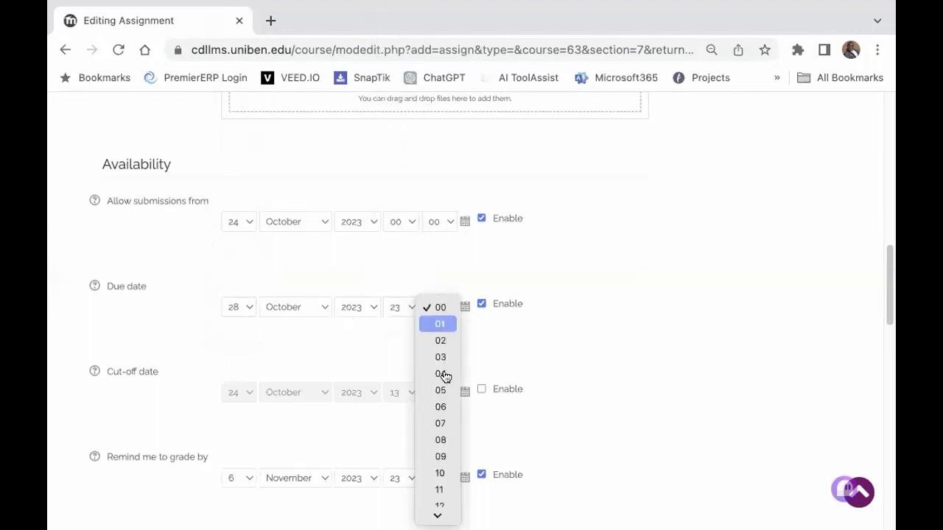
scroll(442, 494, "down", 10)
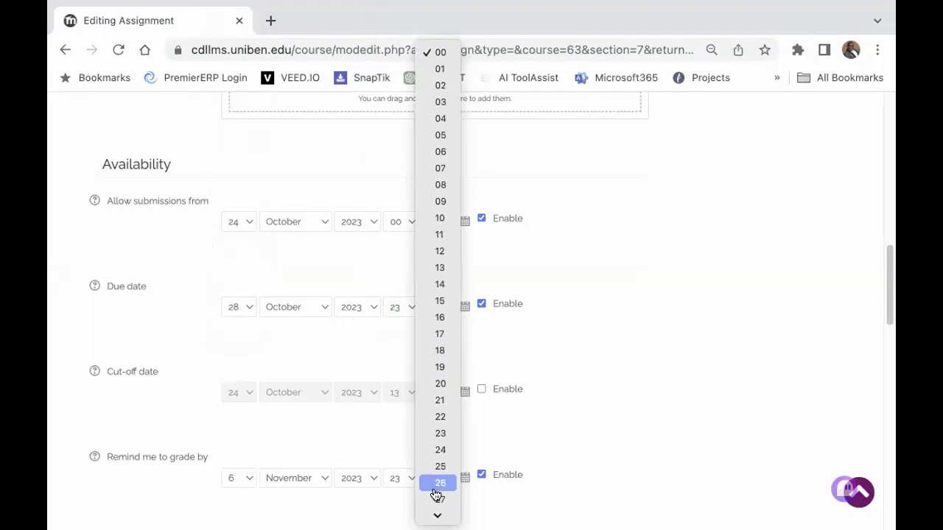
scroll(436, 493, "down", 5)
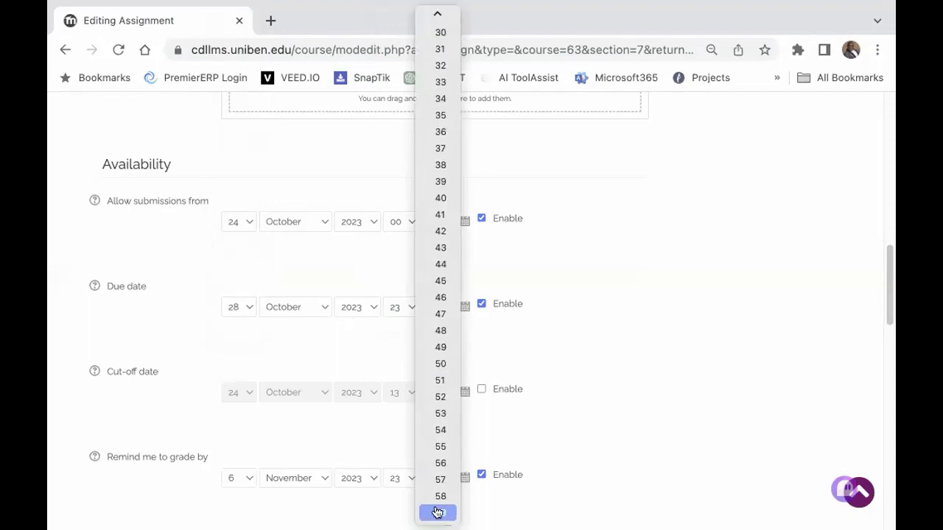
left_click(436, 511)
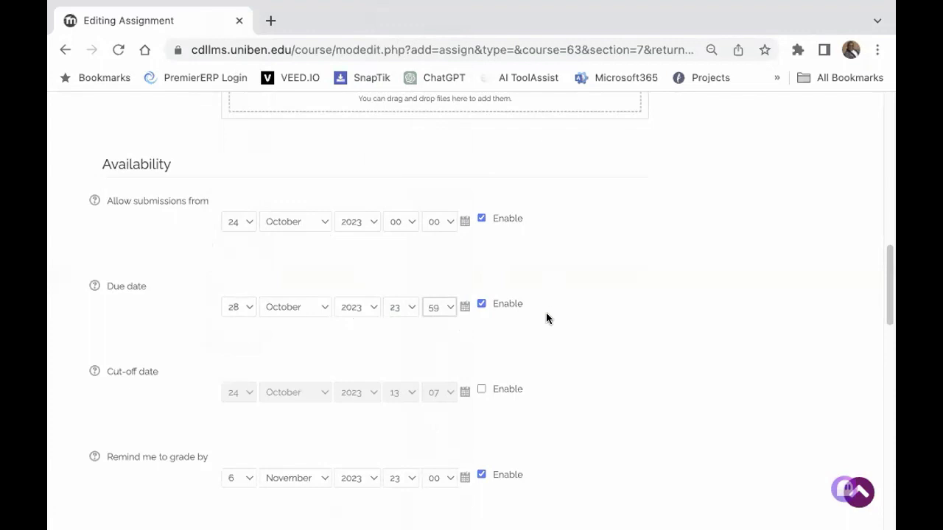
scroll(516, 316, "down", 1)
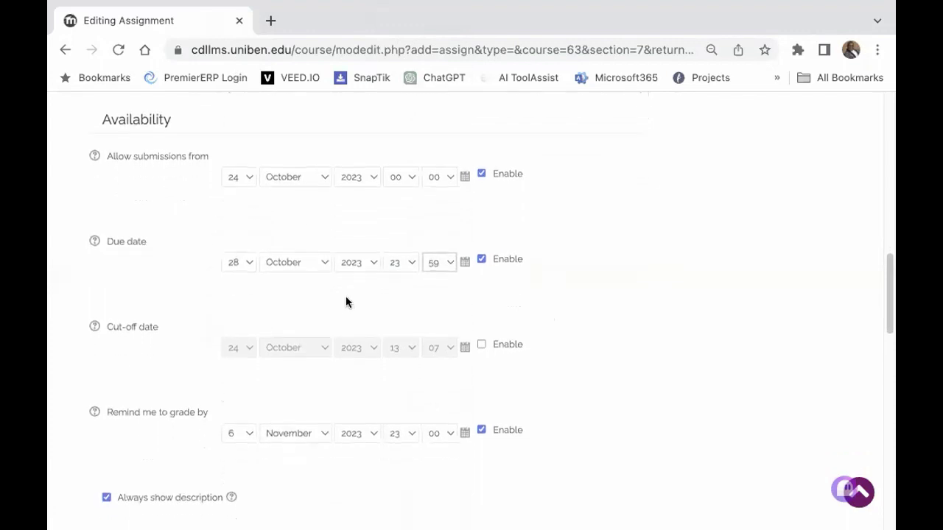
scroll(345, 302, "down", 2)
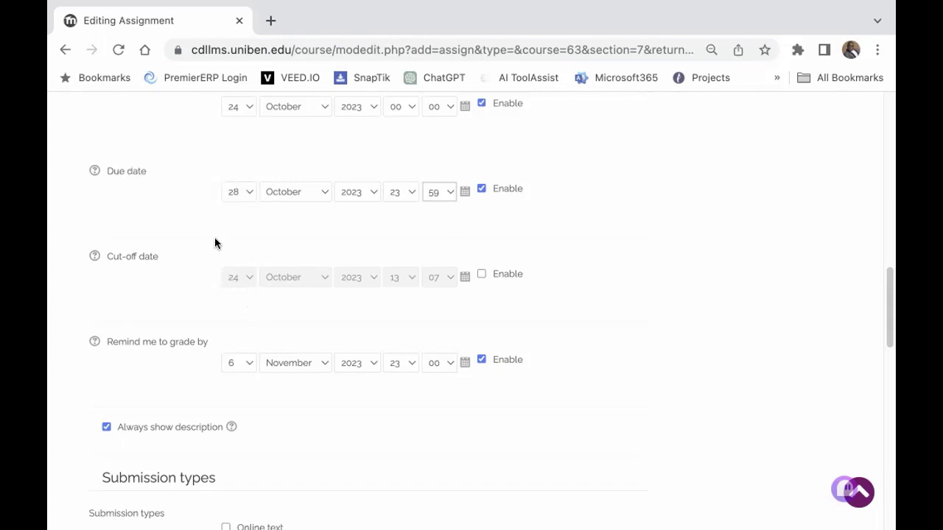
Step: Enable the Cut-off date and change its day to 30, giving 30 October 2023 13:07
left_click(486, 278)
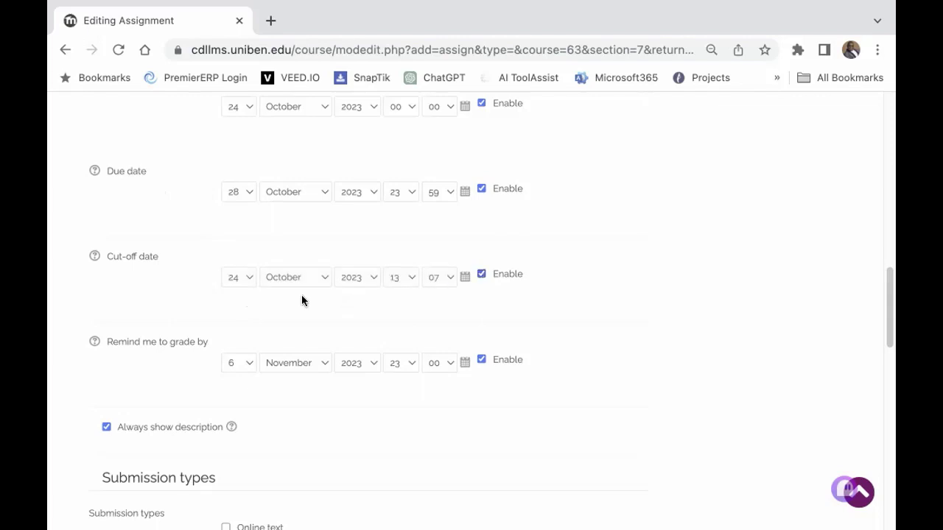
left_click(248, 278)
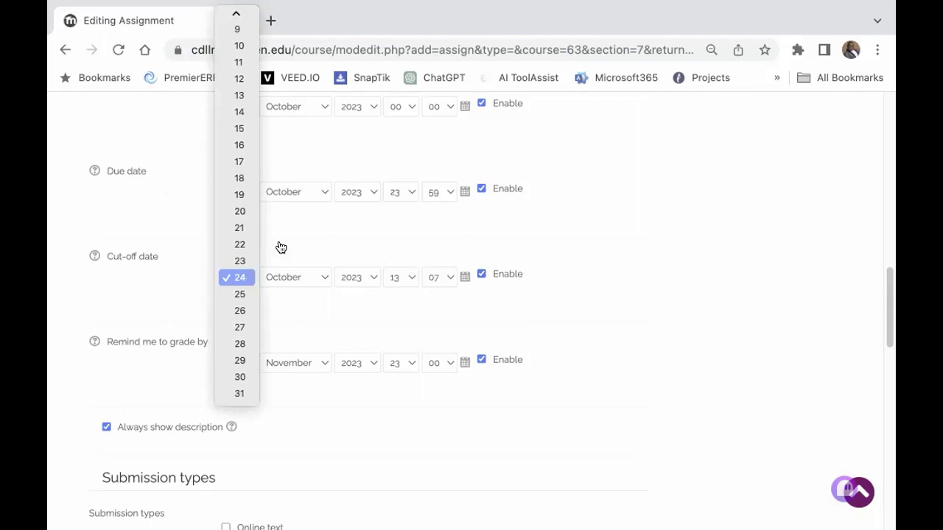
left_click(244, 279)
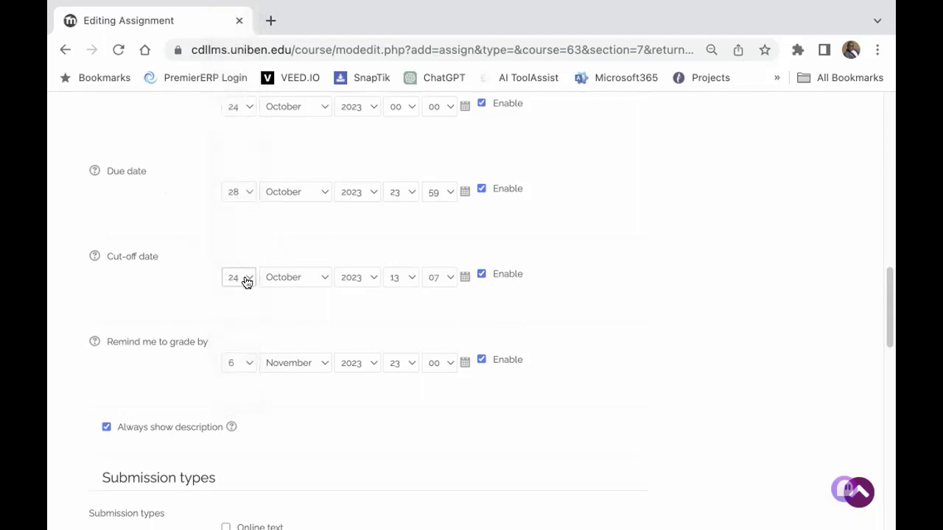
left_click(249, 281)
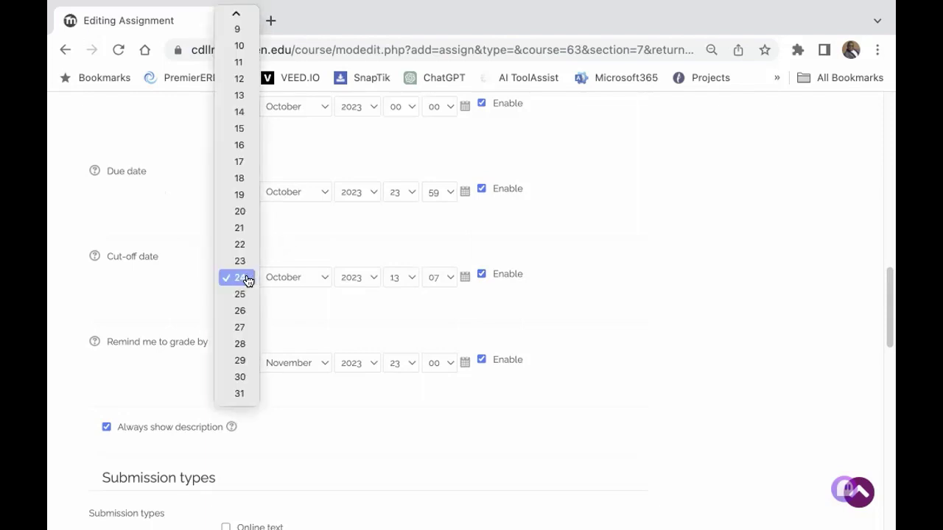
left_click(240, 376)
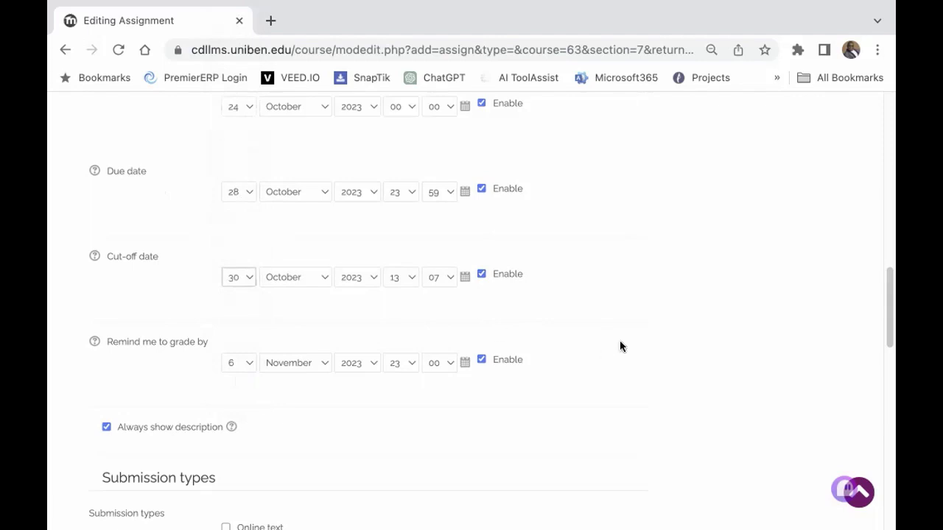
scroll(616, 344, "down", 3)
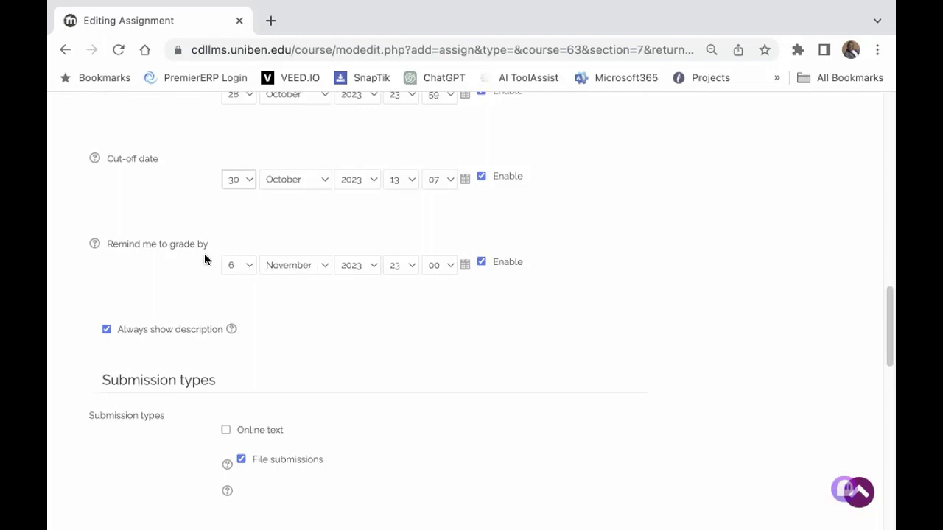
Step: Untick Enable beside 'Remind me to grade by' so no grading reminder is set
left_click(481, 264)
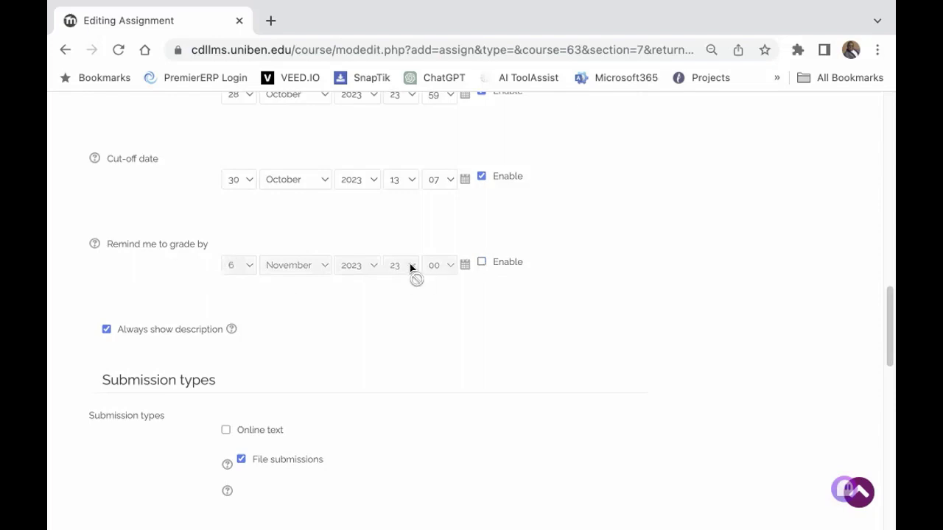
scroll(413, 305, "down", 1)
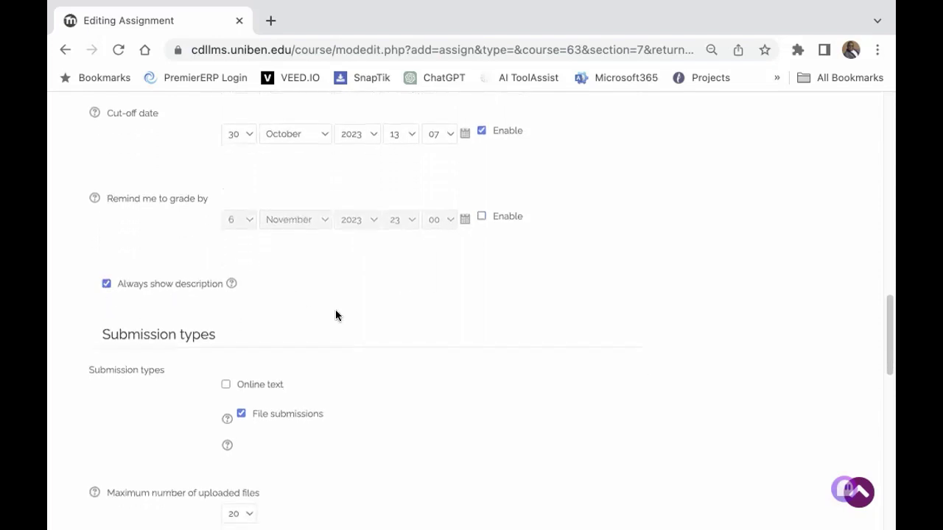
scroll(335, 316, "down", 2)
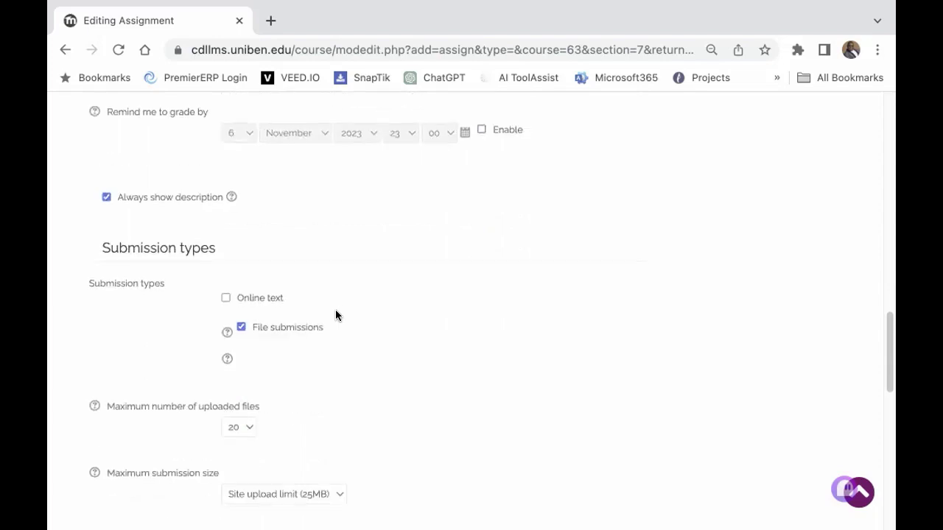
scroll(335, 316, "down", 1)
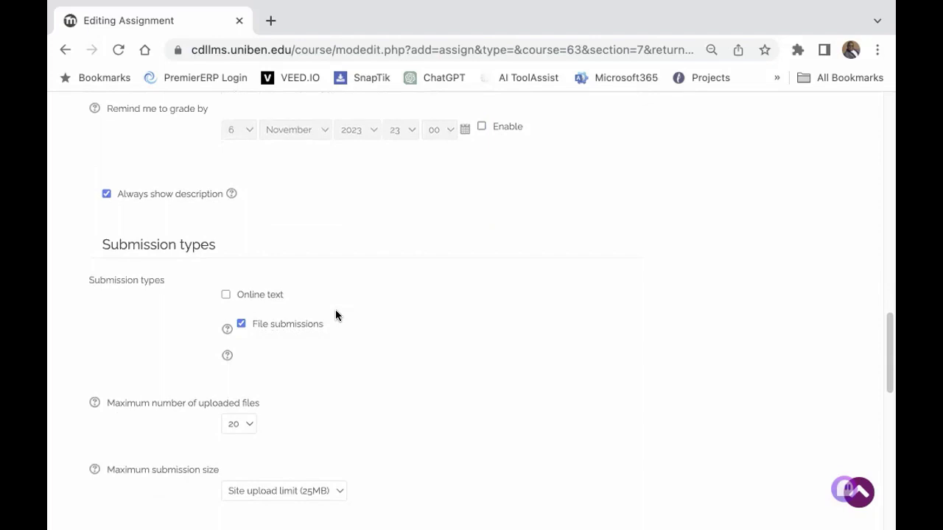
scroll(204, 273, "down", 1)
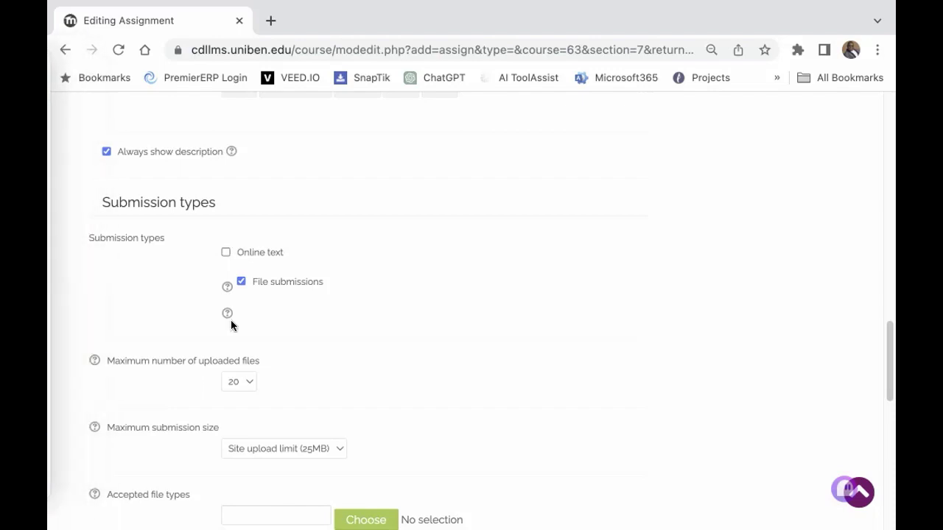
left_click(249, 252)
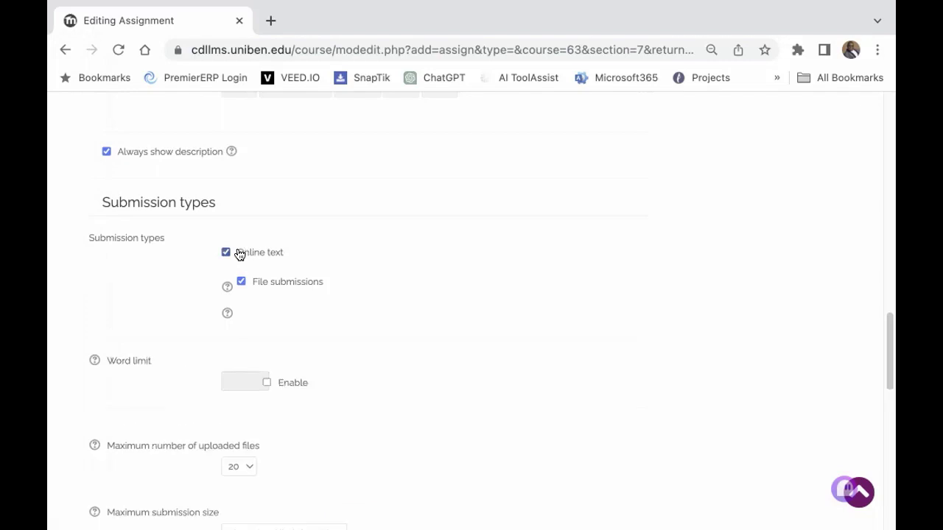
left_click(239, 253)
left_click(238, 253)
left_click(265, 383)
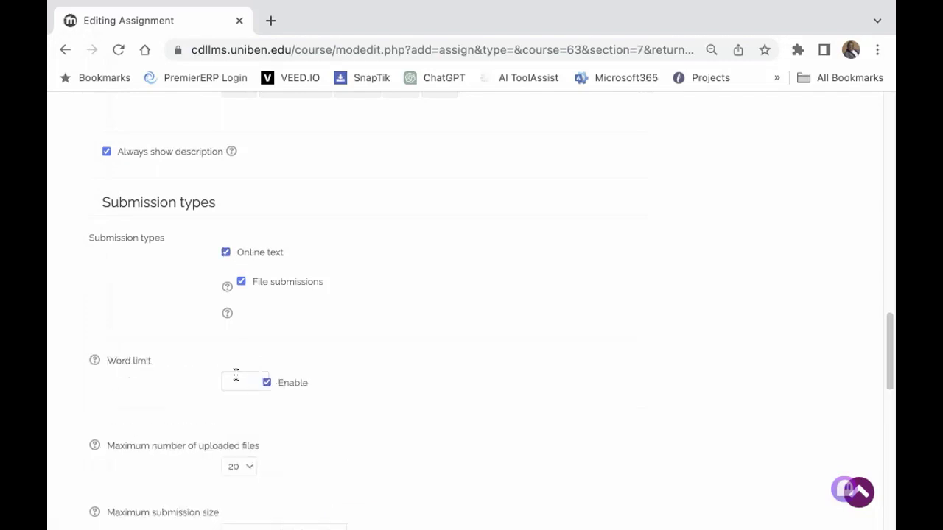
left_click(235, 376)
type("200")
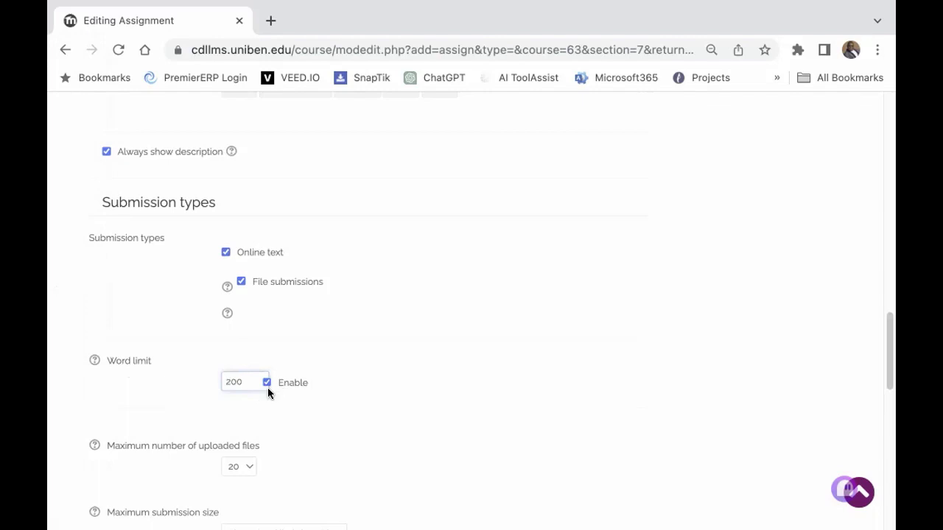
left_click(225, 252)
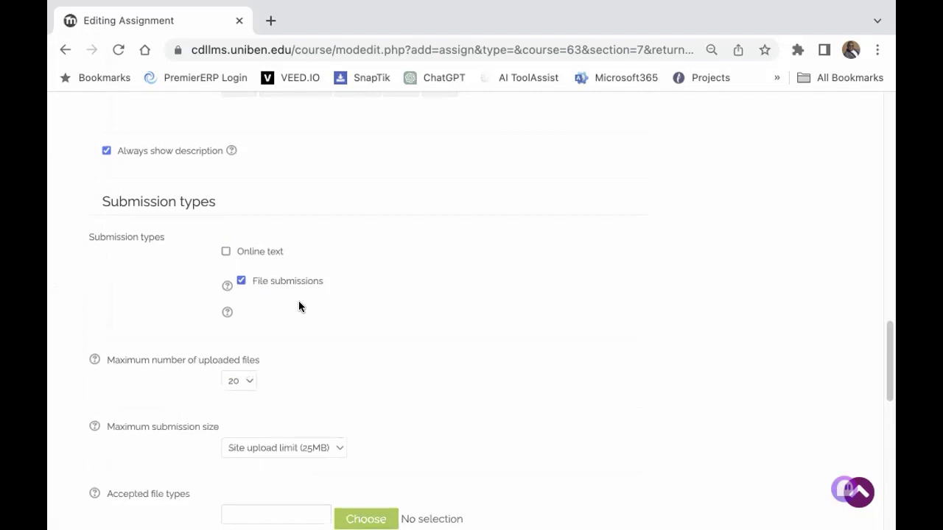
Step: Limit the maximum number of uploaded files to 1
scroll(299, 304, "down", 2)
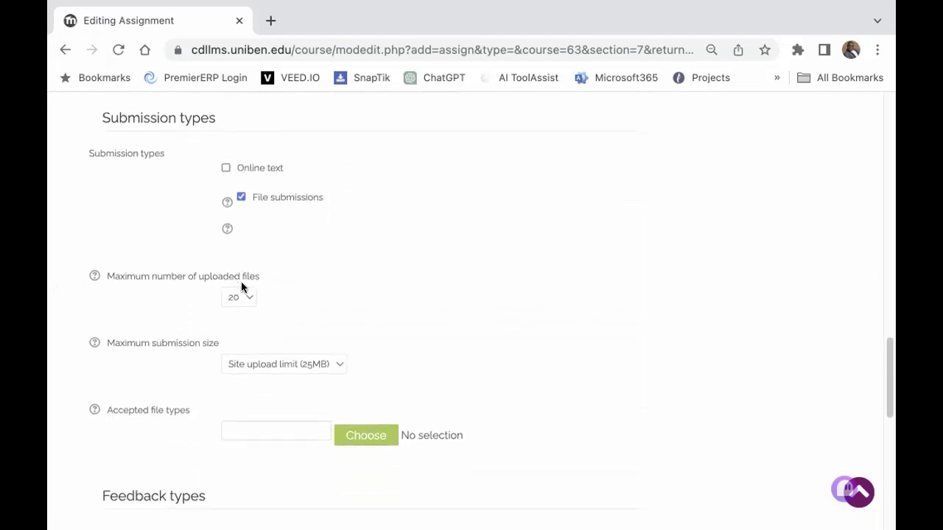
left_click(249, 299)
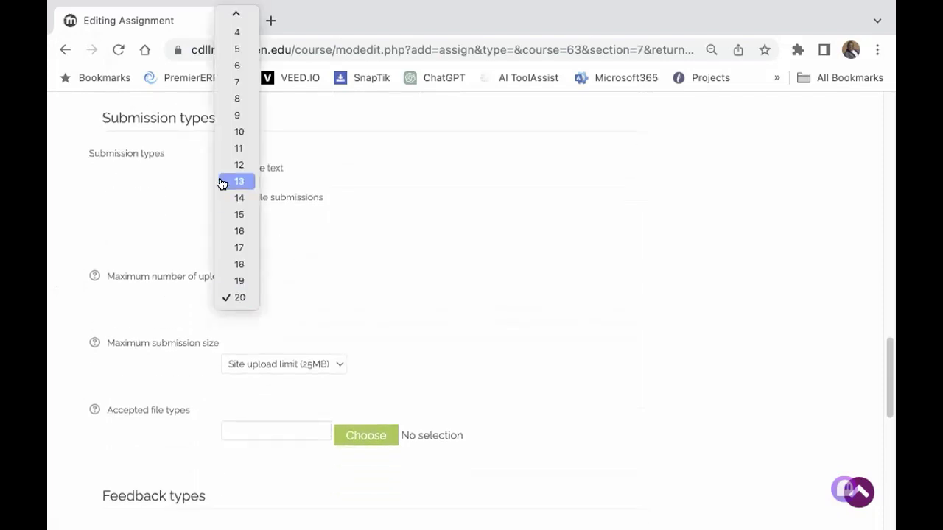
scroll(232, 182, "up", 2)
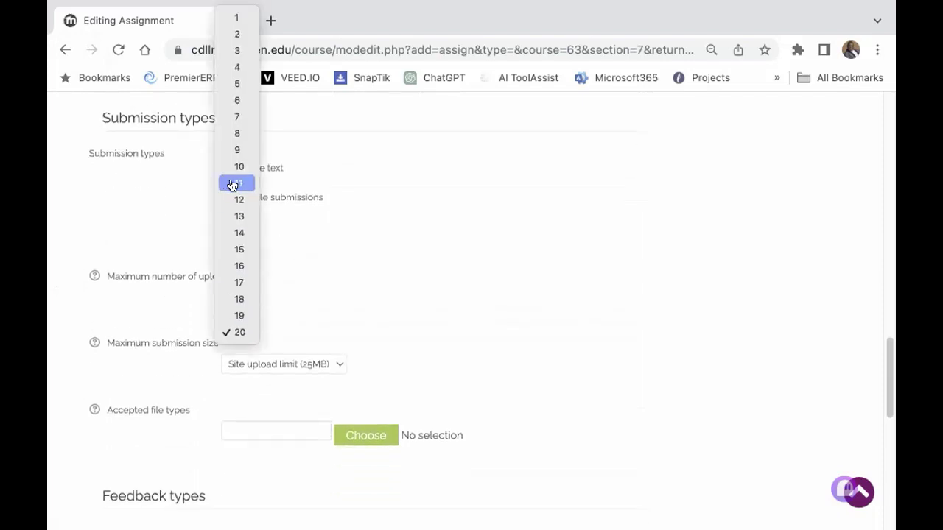
left_click(239, 16)
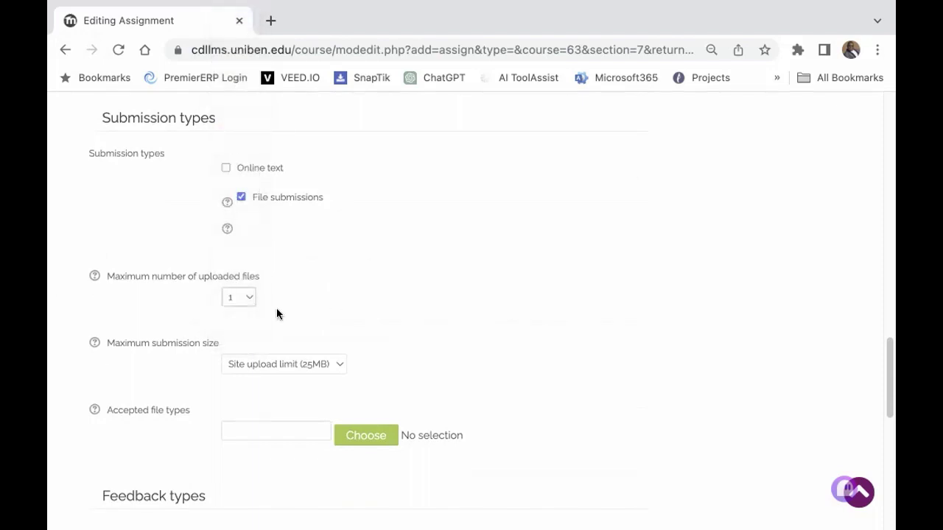
Step: Choose 5MB as the maximum submission size
scroll(276, 312, "down", 1)
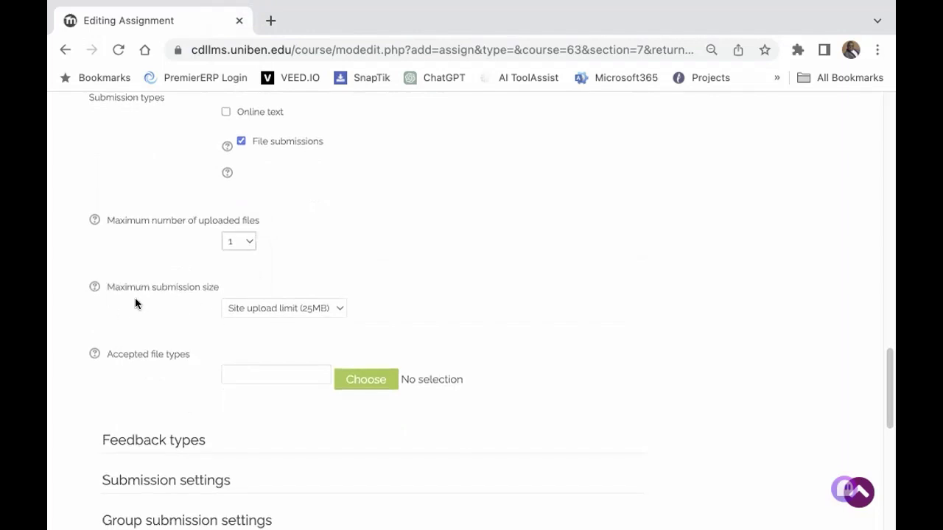
scroll(333, 310, "down", 1)
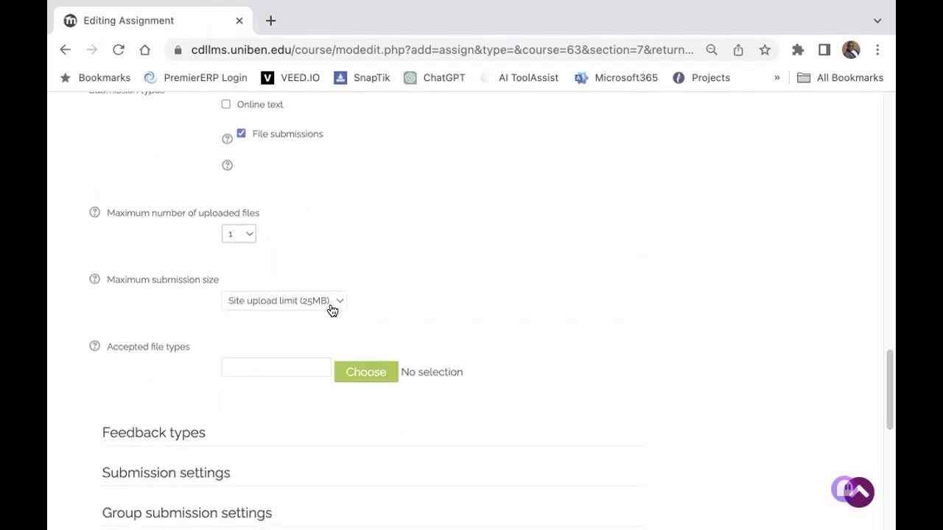
left_click(341, 305)
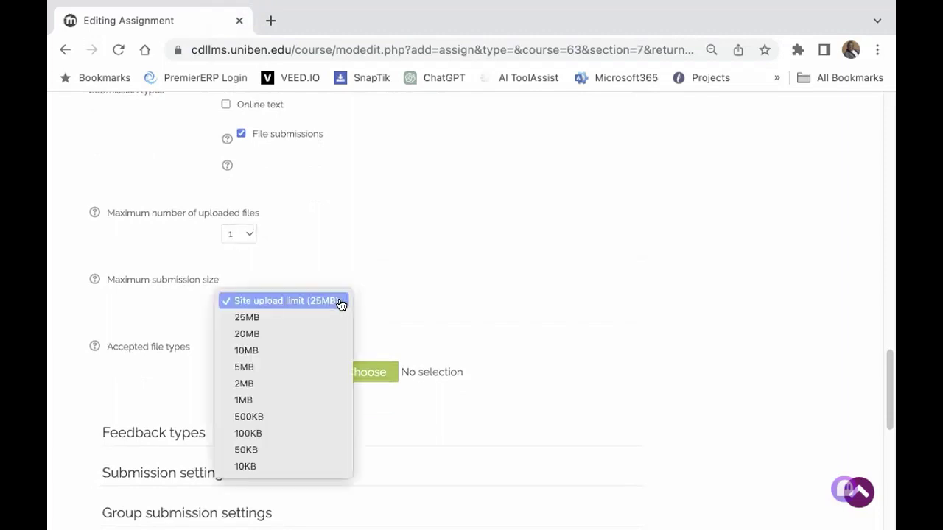
left_click(252, 368)
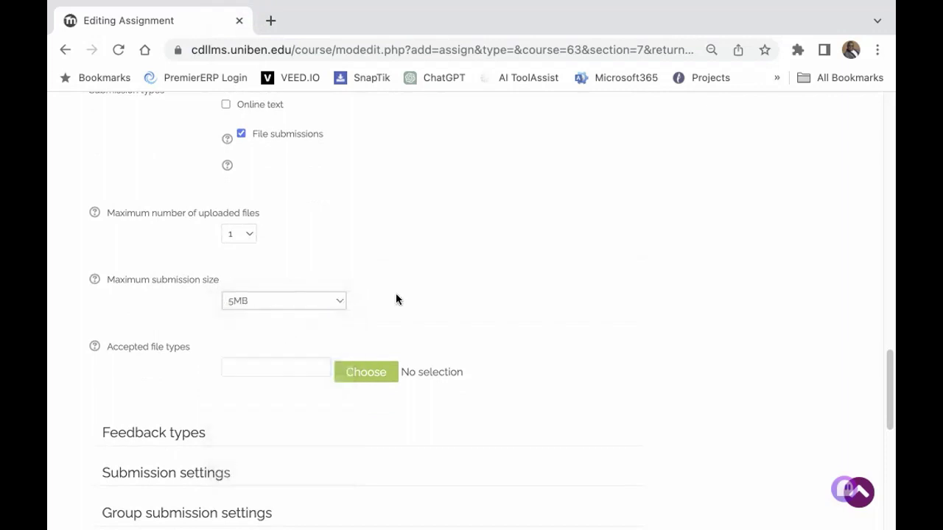
scroll(396, 299, "down", 2)
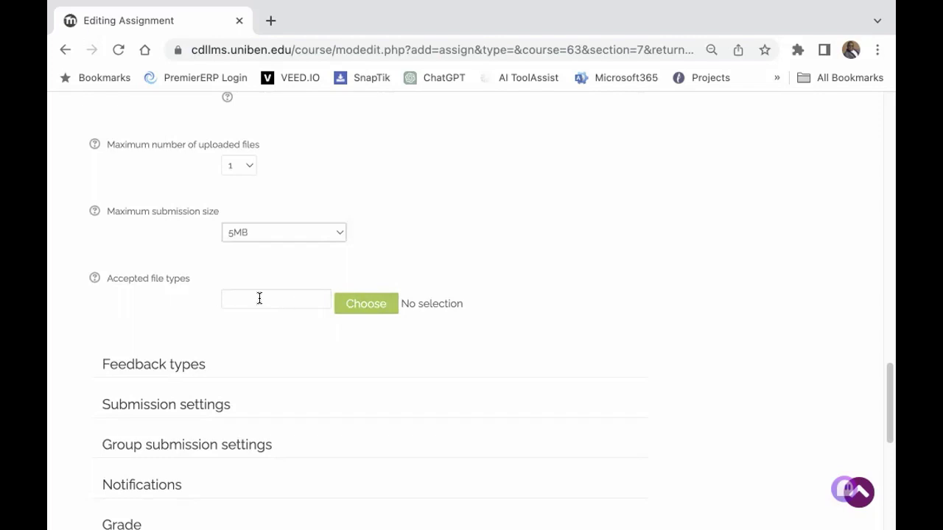
left_click(365, 307)
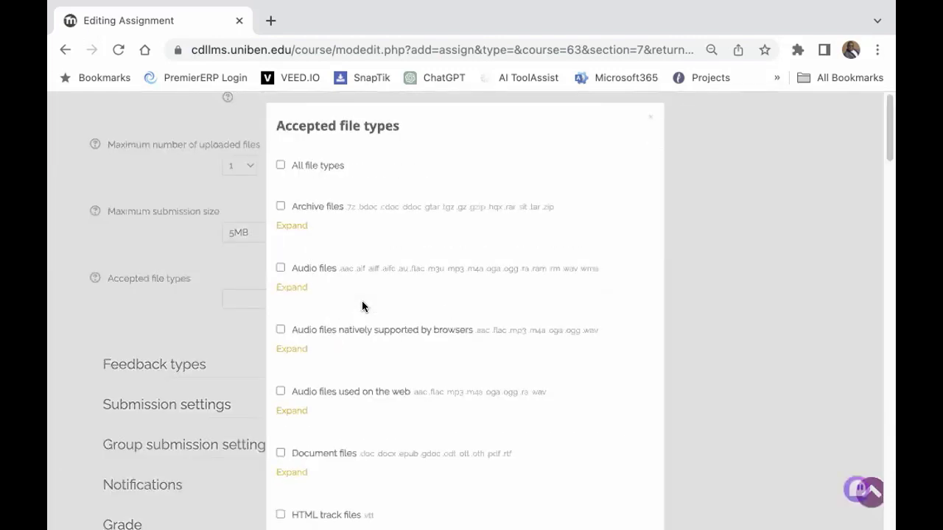
scroll(484, 316, "down", 1)
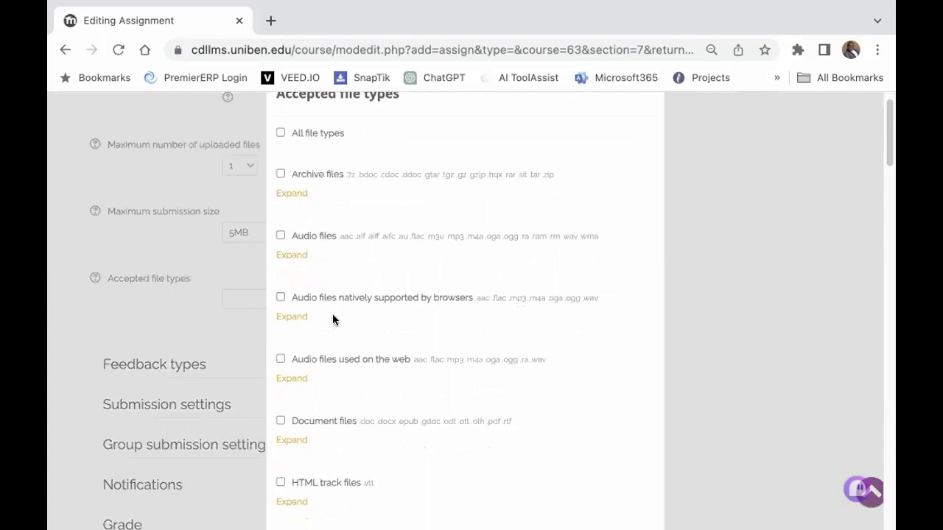
scroll(332, 317, "down", 3)
scroll(426, 271, "down", 4)
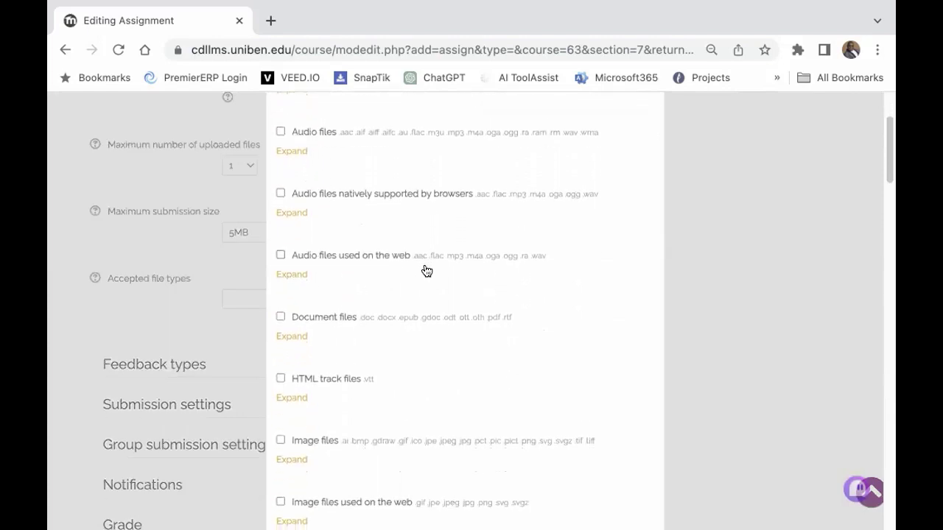
scroll(345, 273, "down", 5)
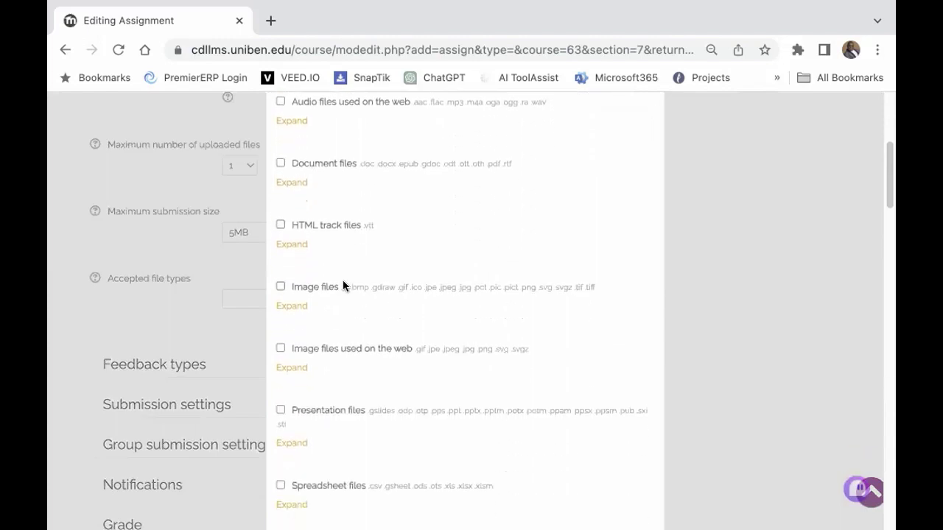
scroll(341, 286, "down", 8)
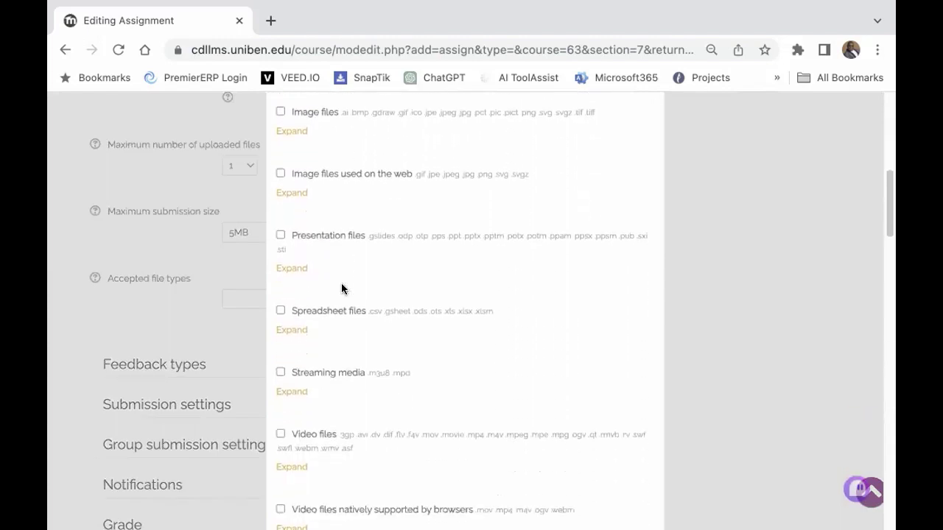
scroll(342, 286, "down", 6)
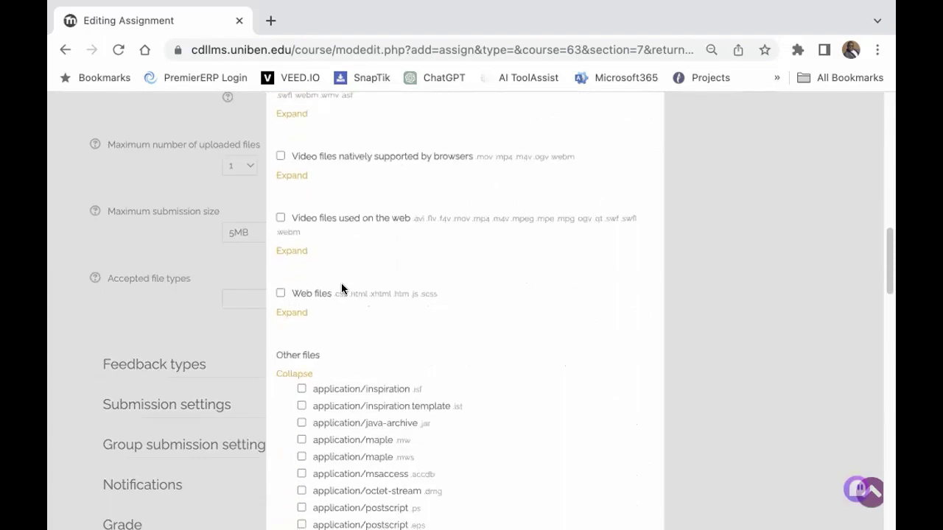
scroll(343, 286, "down", 16)
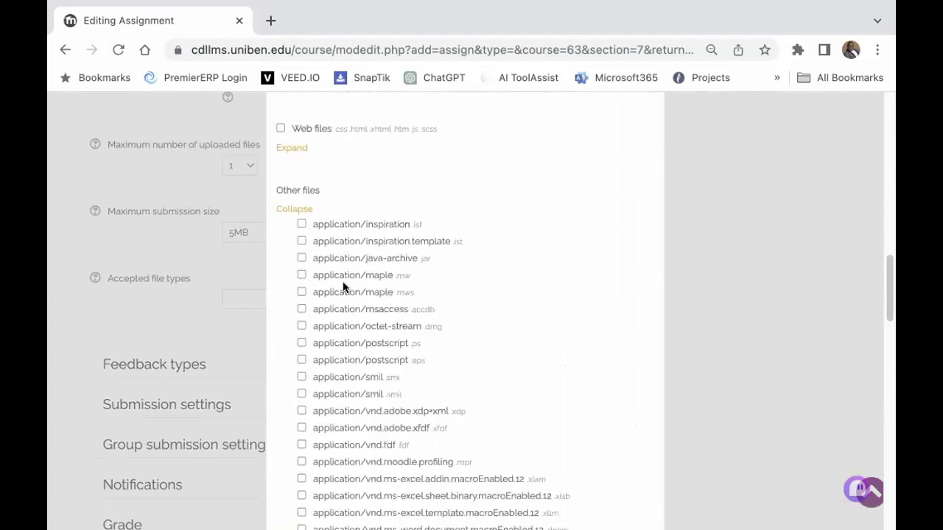
scroll(343, 286, "down", 20)
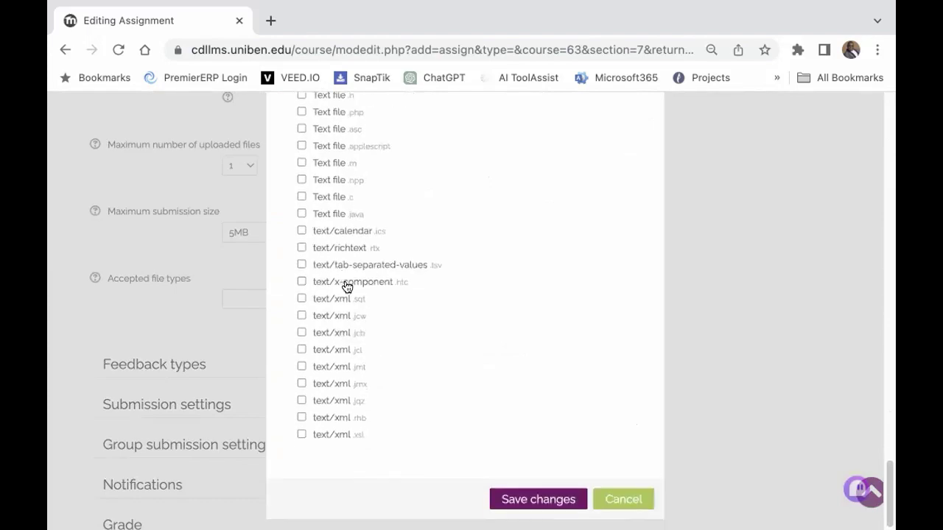
scroll(346, 287, "up", 20)
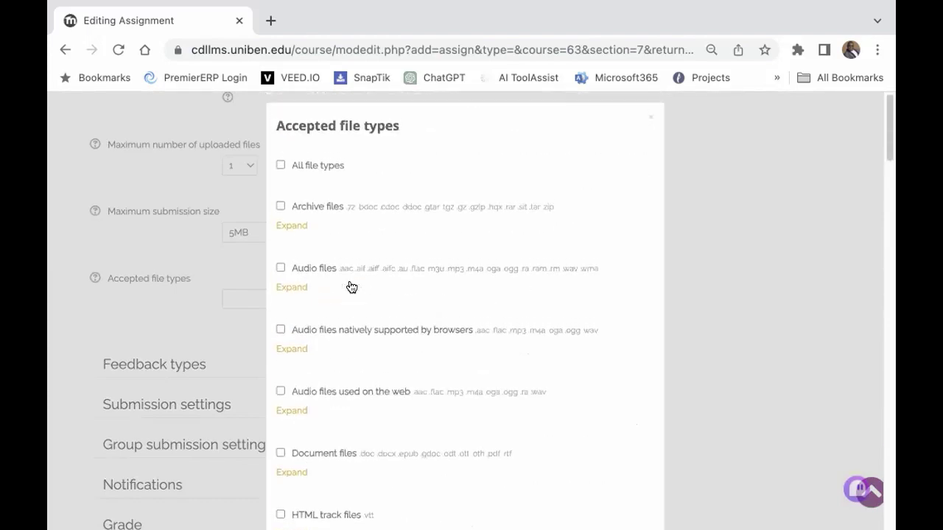
scroll(371, 257, "down", 20)
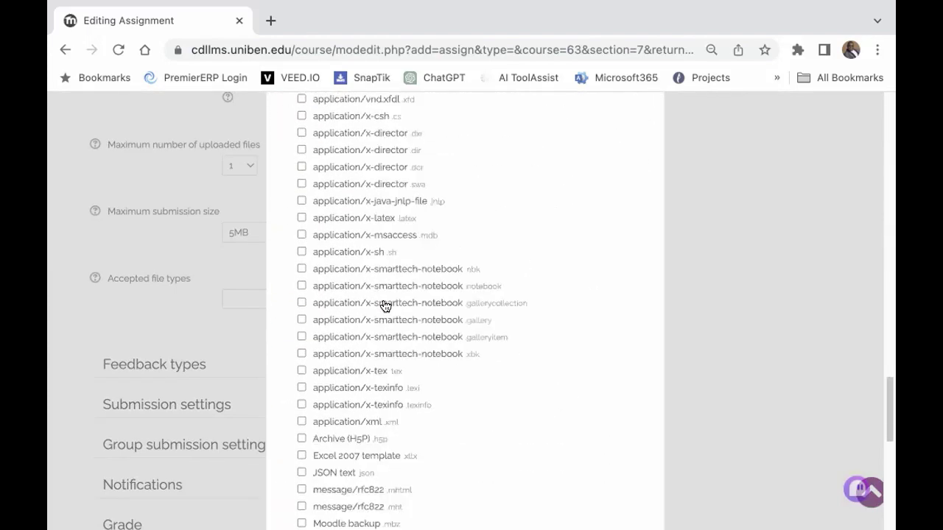
scroll(383, 306, "down", 15)
left_click(623, 499)
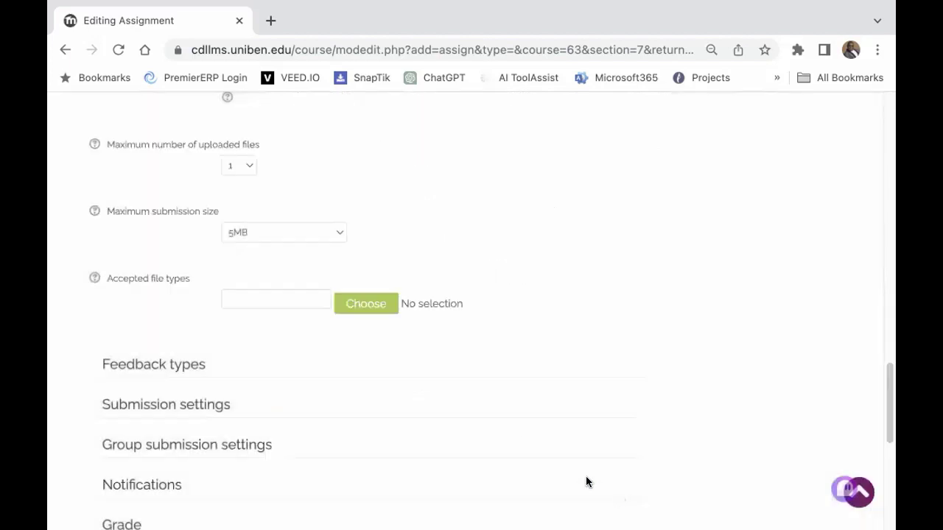
scroll(317, 324, "down", 1)
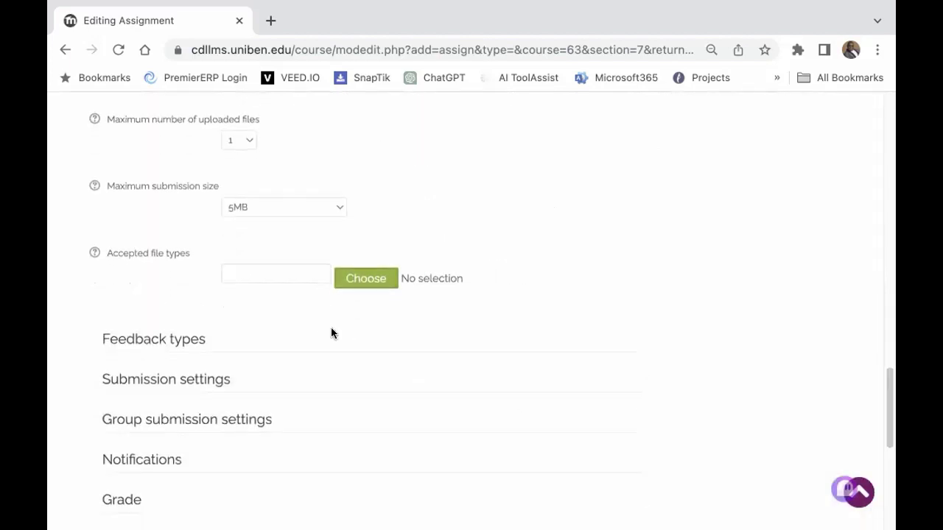
scroll(331, 334, "down", 2)
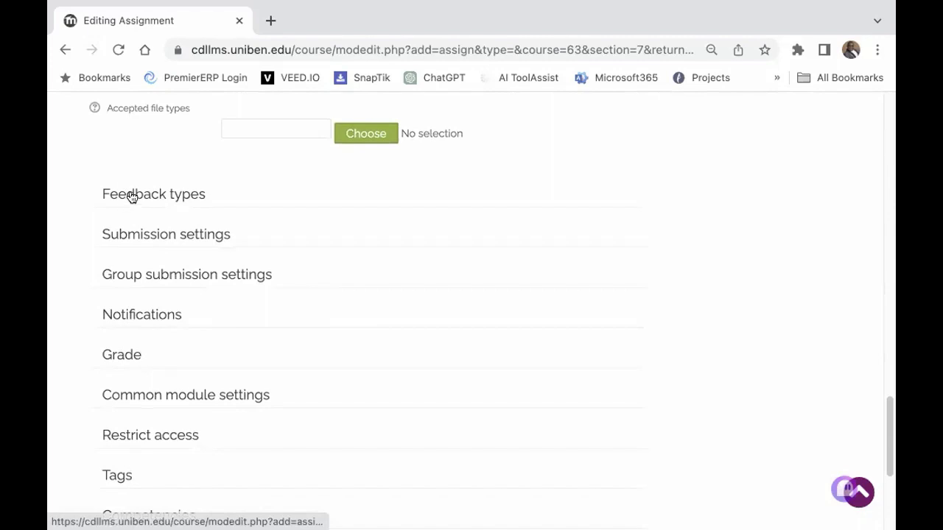
Step: Expand Feedback types and leave Comment inline set to No
left_click(132, 195)
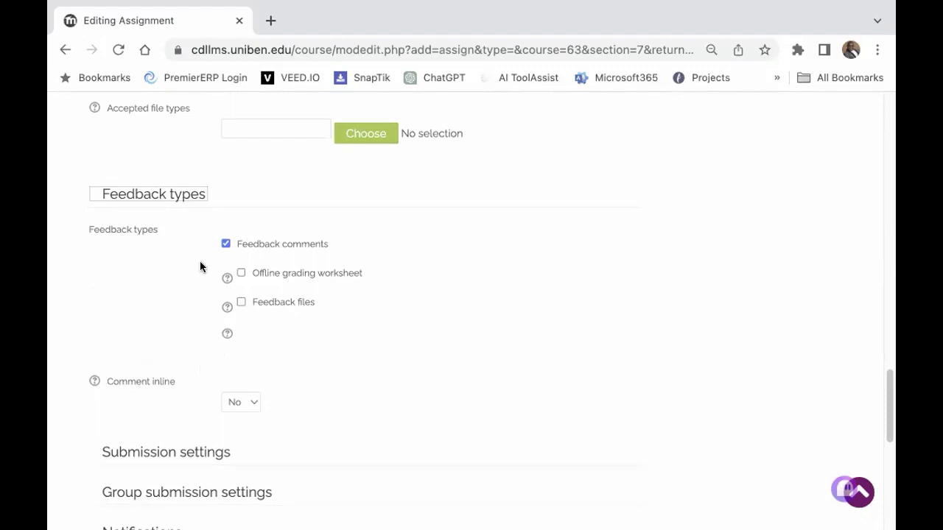
scroll(322, 343, "down", 3)
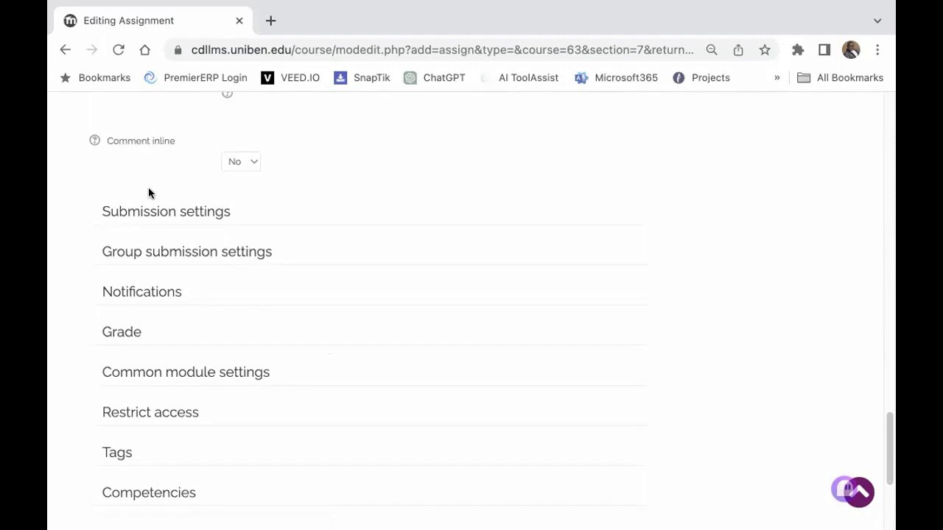
left_click(251, 162)
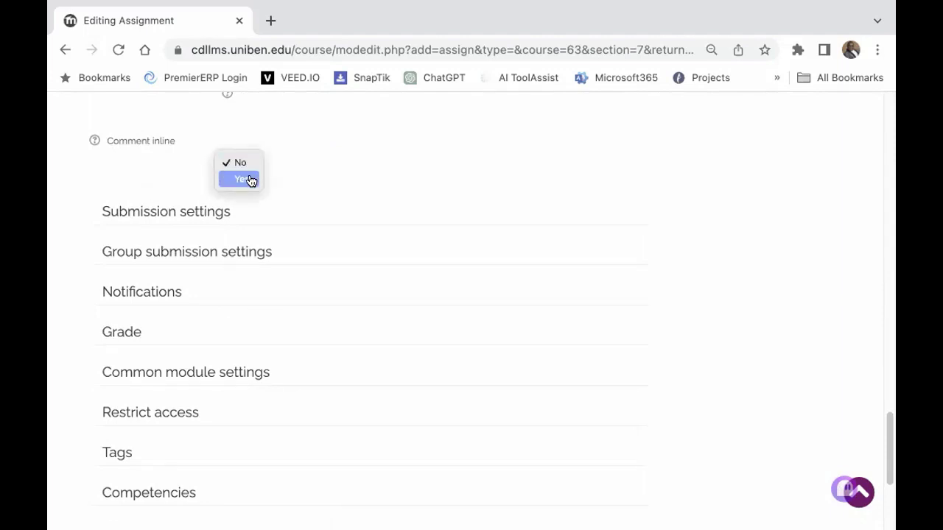
left_click(246, 163)
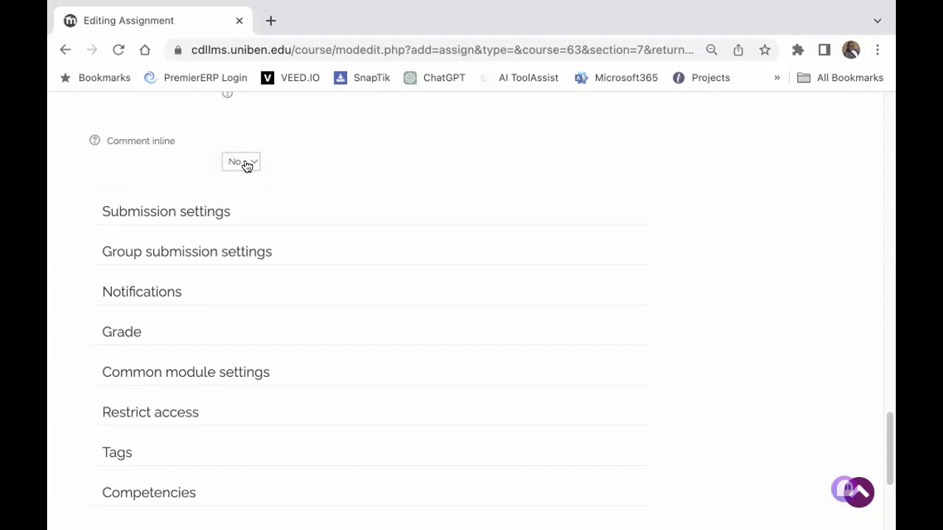
scroll(194, 202, "down", 1)
Step: In Submission settings, set 'Require students to click the submit button' to Yes
left_click(189, 200)
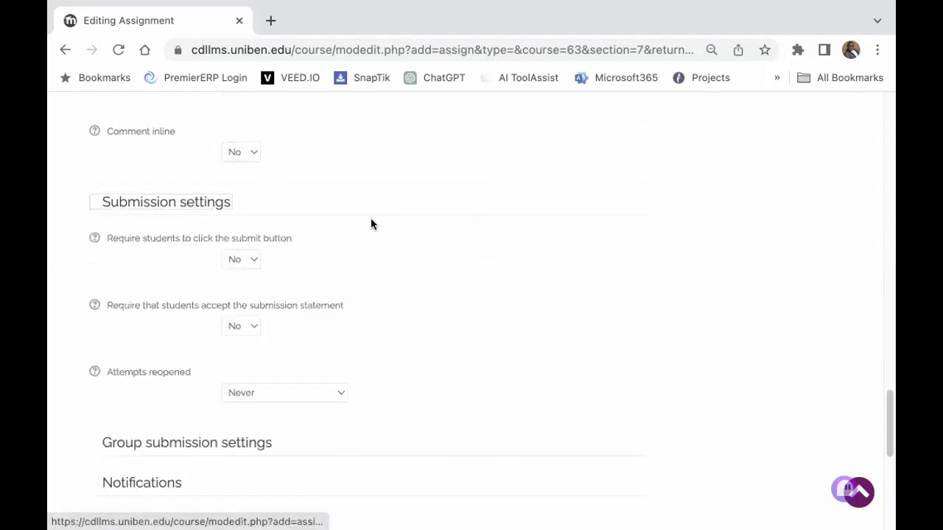
scroll(384, 220, "down", 1)
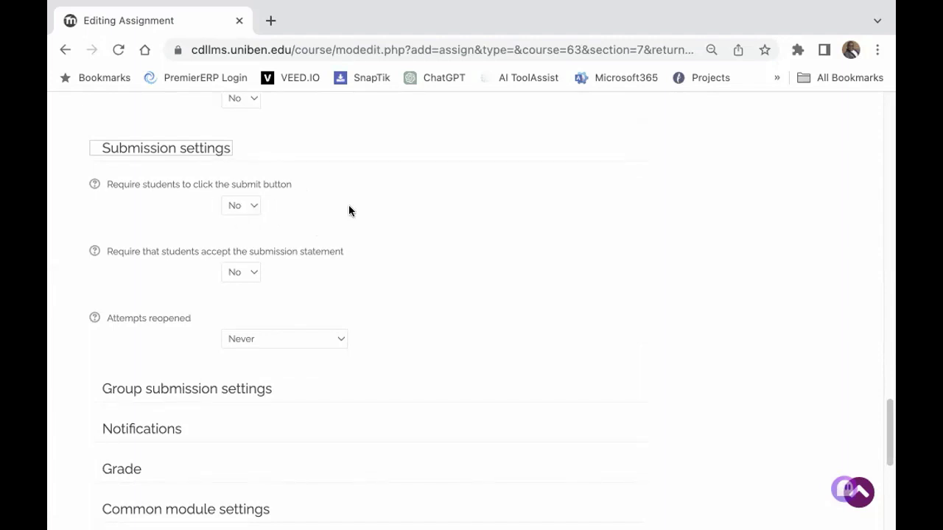
scroll(349, 210, "down", 1)
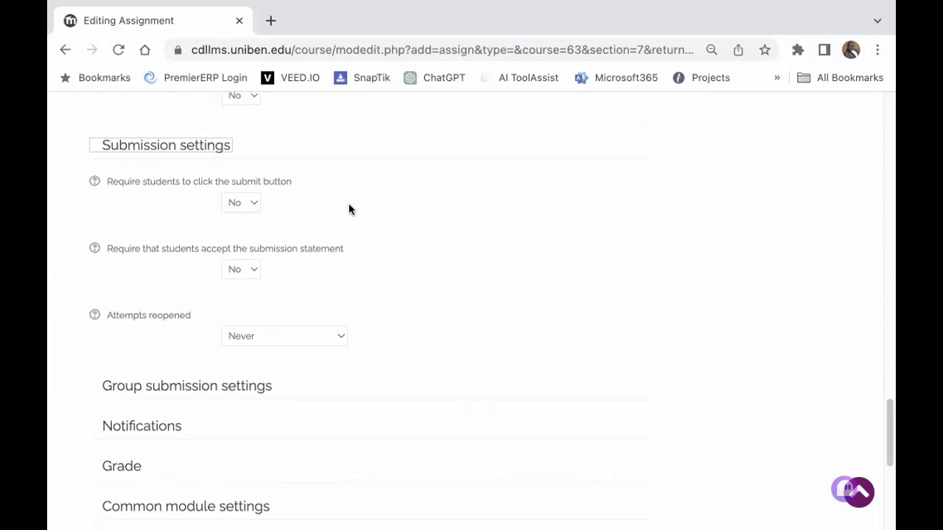
left_click(253, 201)
left_click(241, 216)
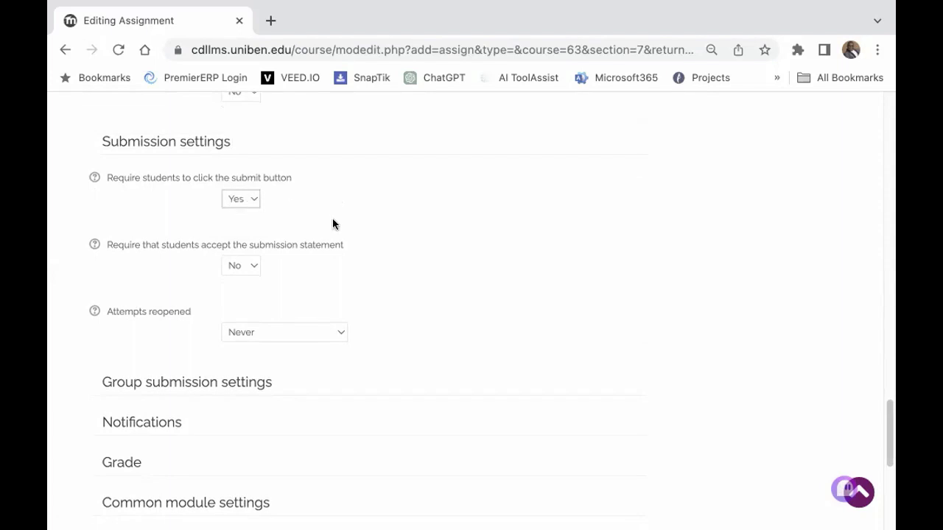
Step: Leave Attempts reopened set to Never
scroll(148, 232, "down", 1)
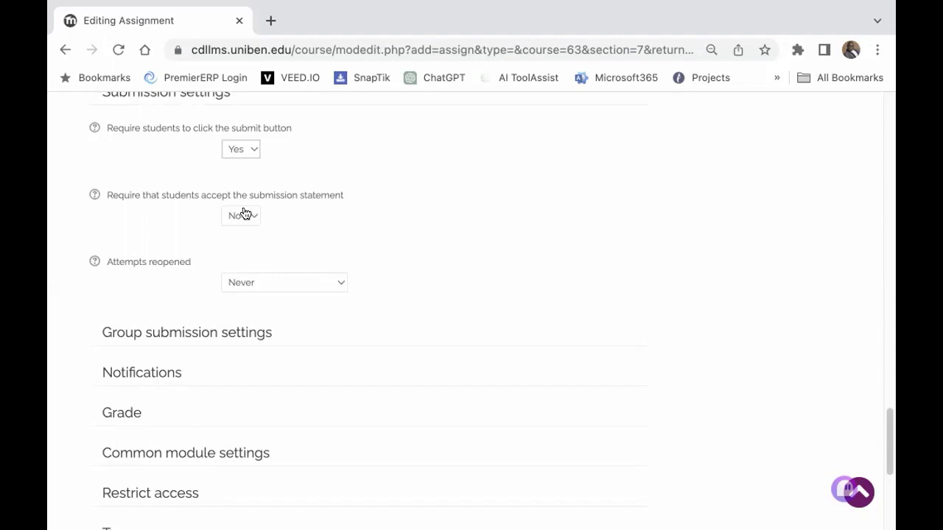
scroll(354, 222, "down", 3)
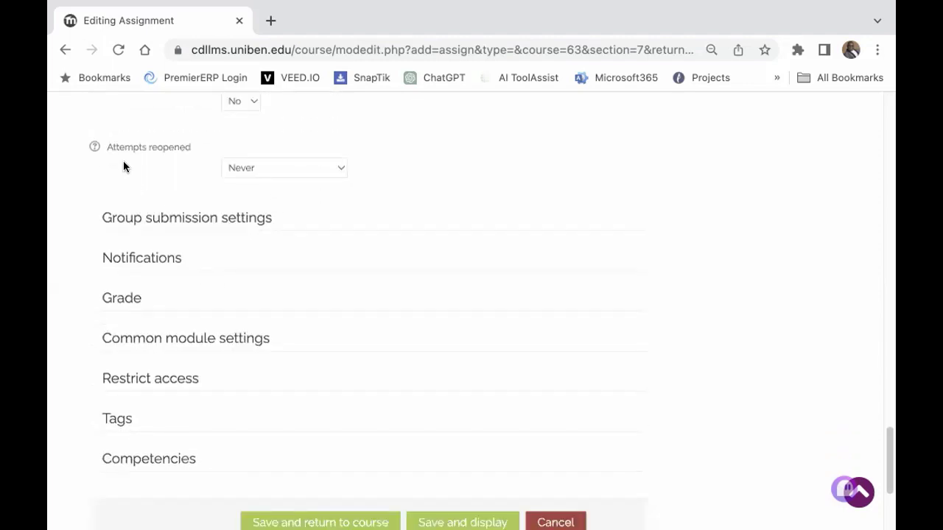
scroll(193, 171, "up", 1)
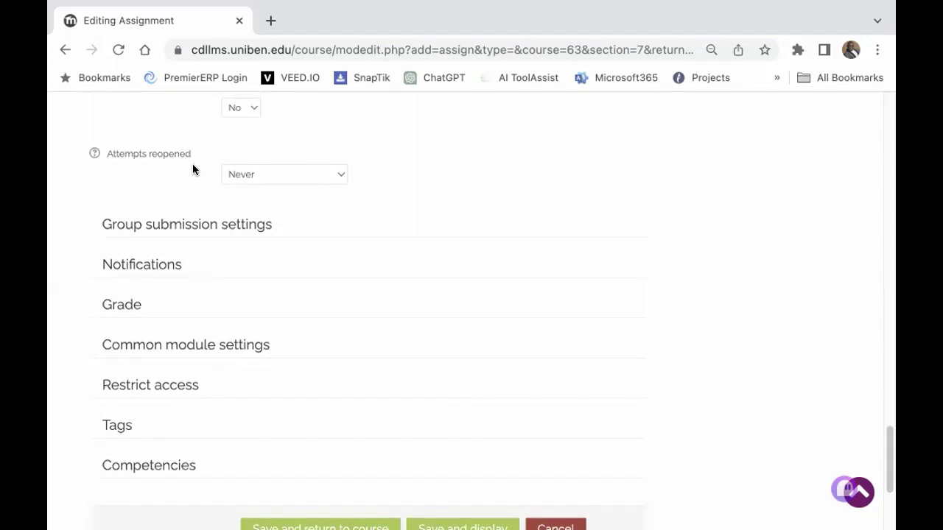
left_click(342, 174)
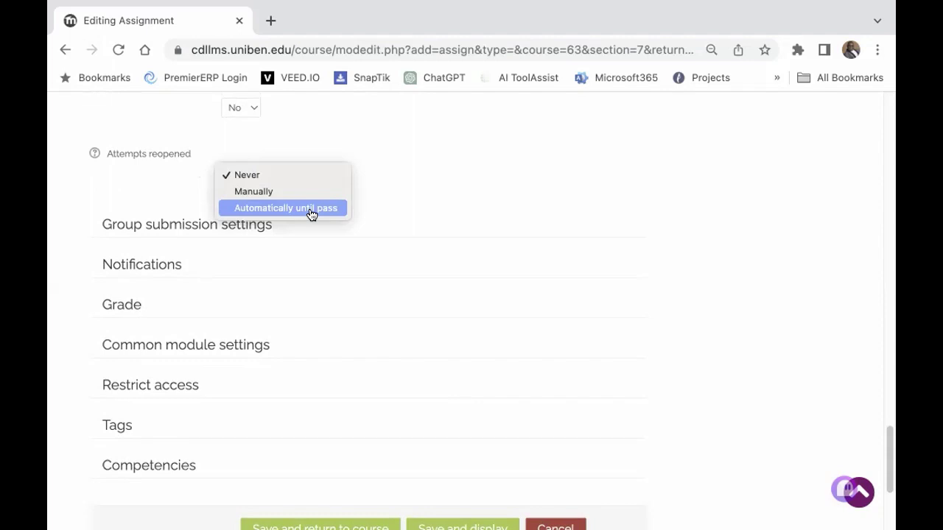
left_click(382, 164)
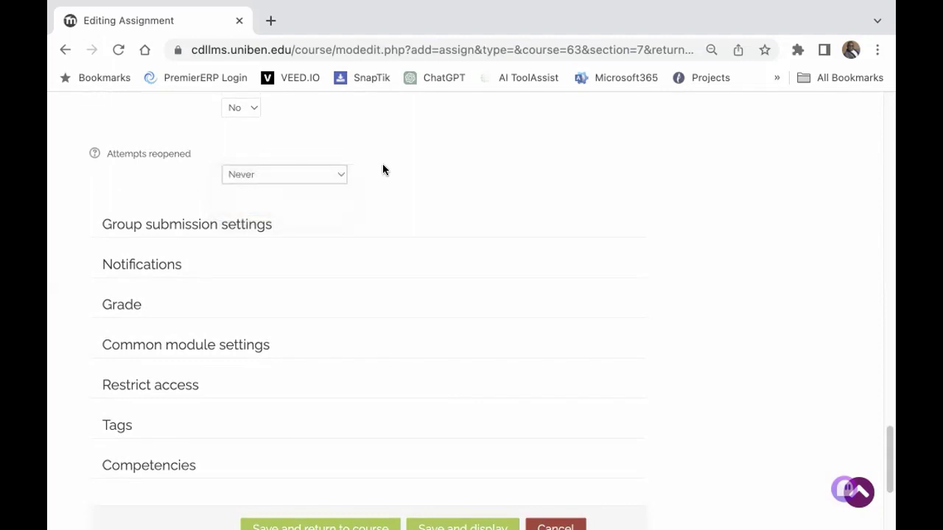
scroll(438, 165, "down", 2)
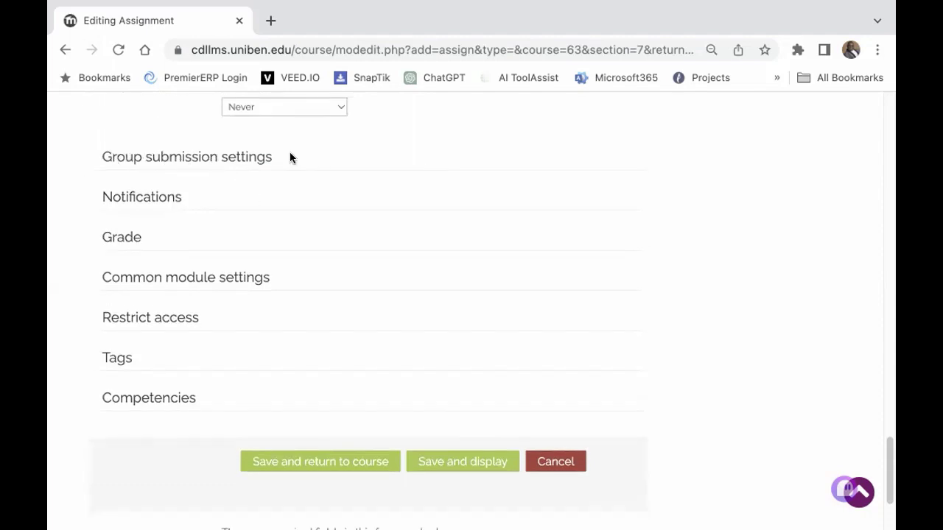
left_click(199, 161)
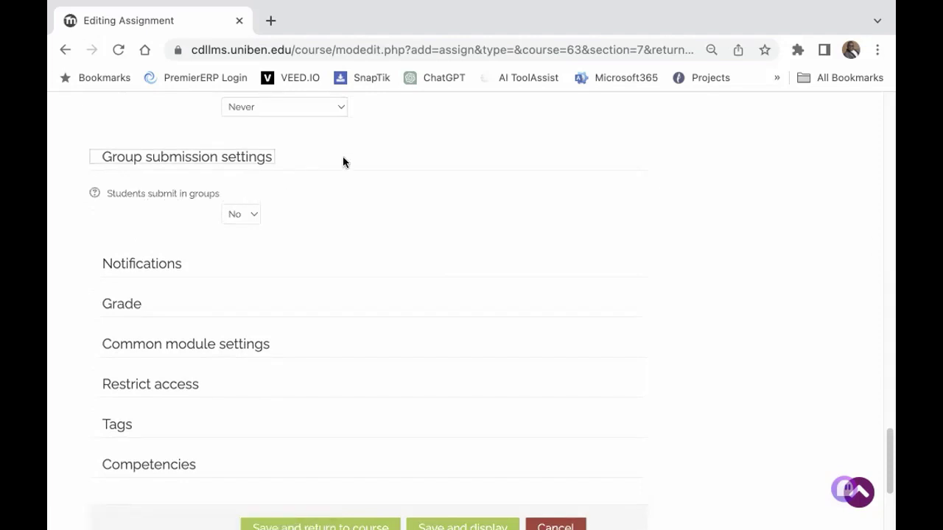
scroll(257, 213, "down", 3)
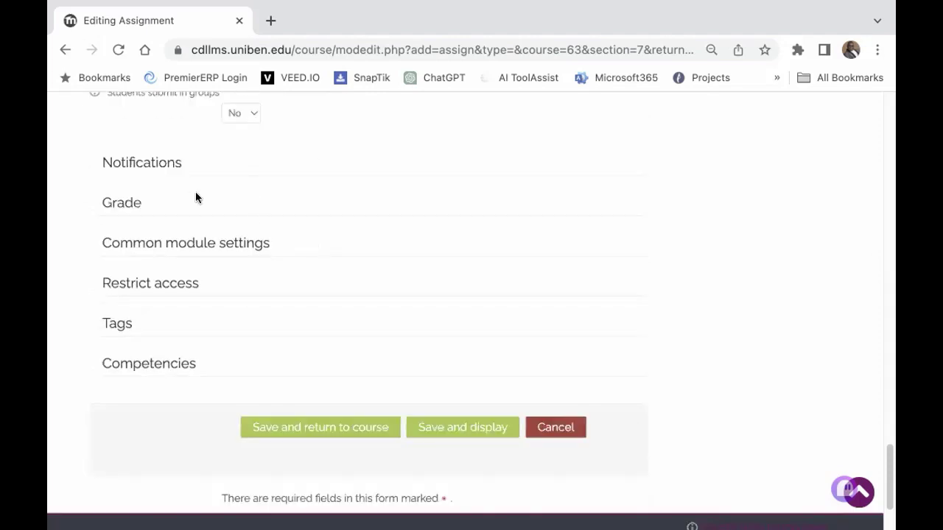
left_click(164, 168)
scroll(309, 210, "down", 2)
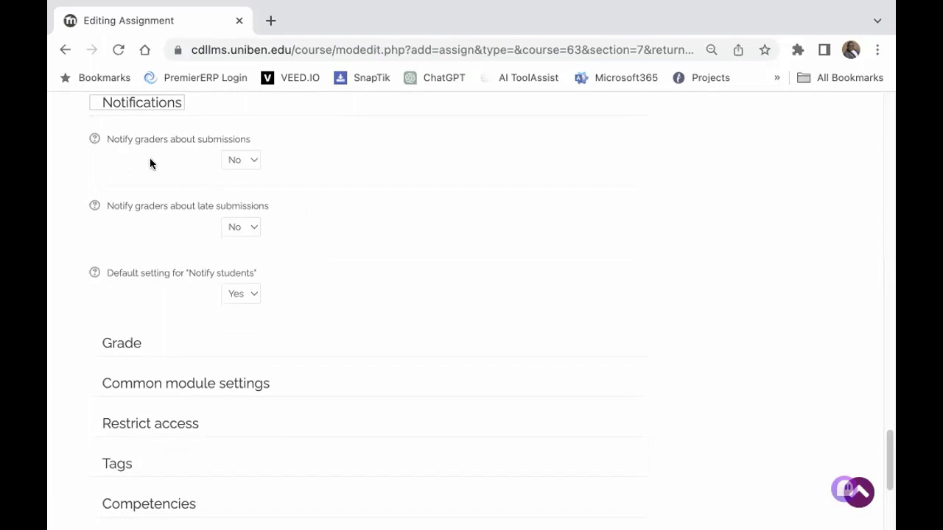
scroll(252, 224, "down", 1)
scroll(221, 213, "down", 1)
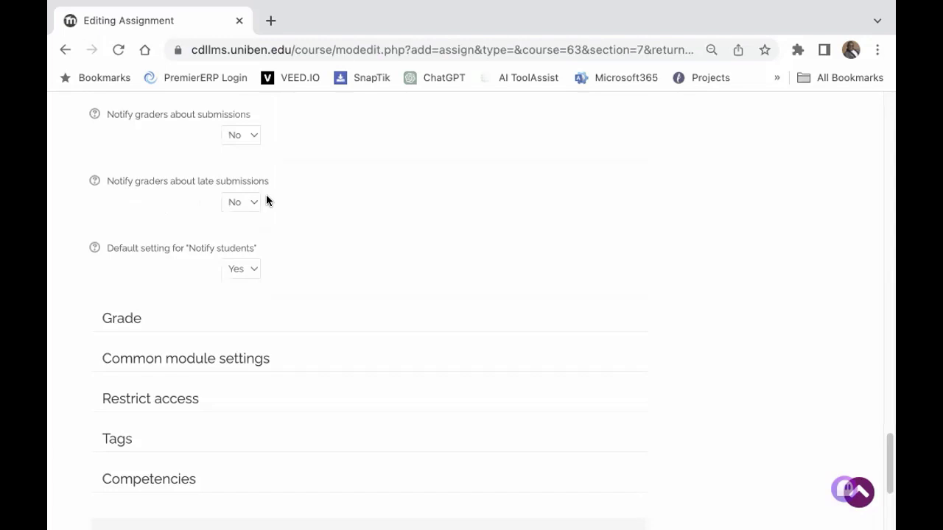
scroll(184, 203, "down", 1)
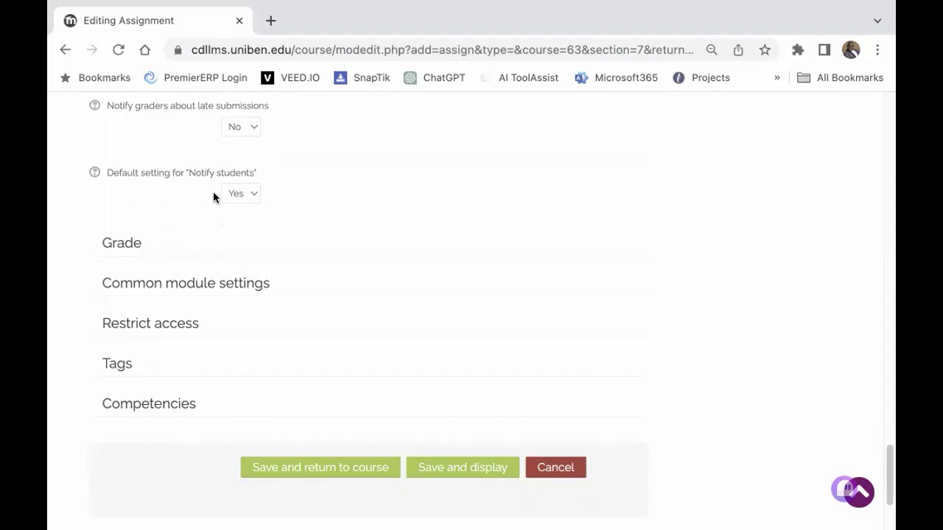
scroll(276, 193, "down", 2)
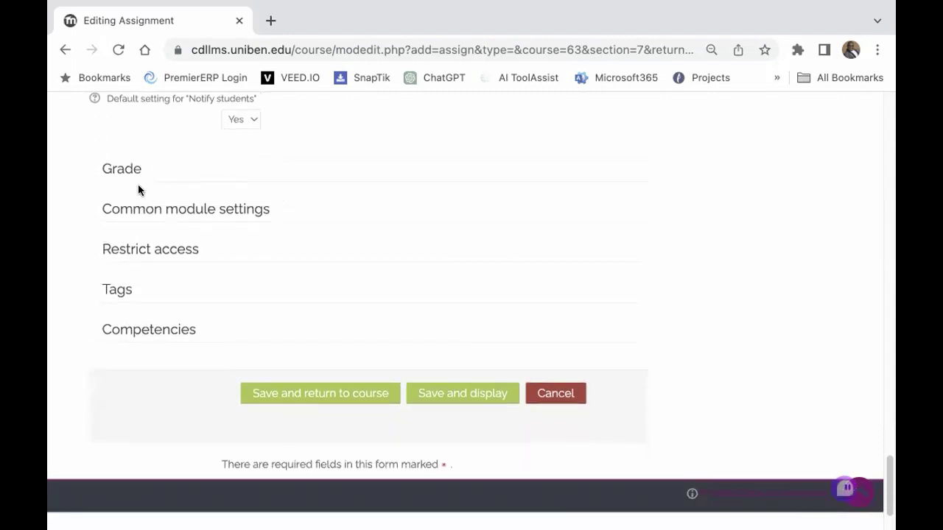
Step: In the Grade section, change Maximum grade from 100 to 10
left_click(120, 172)
scroll(276, 183, "down", 1)
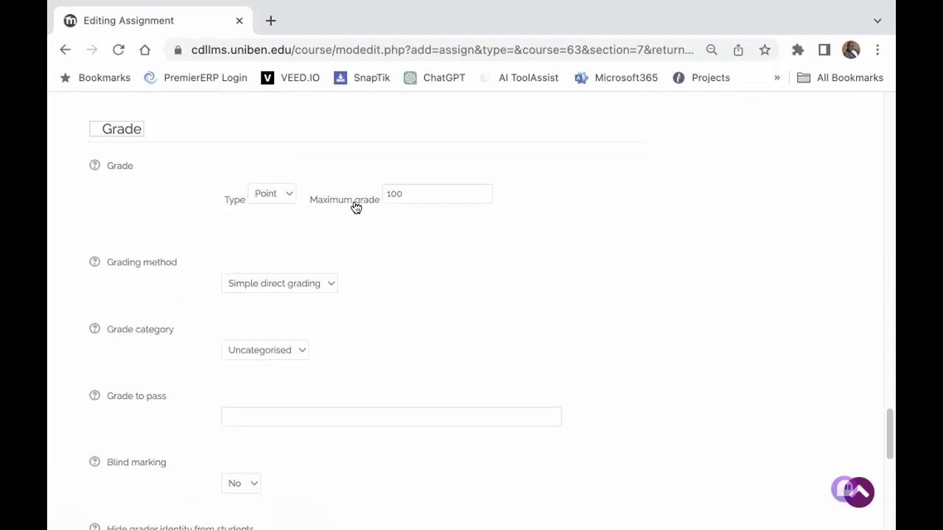
left_click(418, 192)
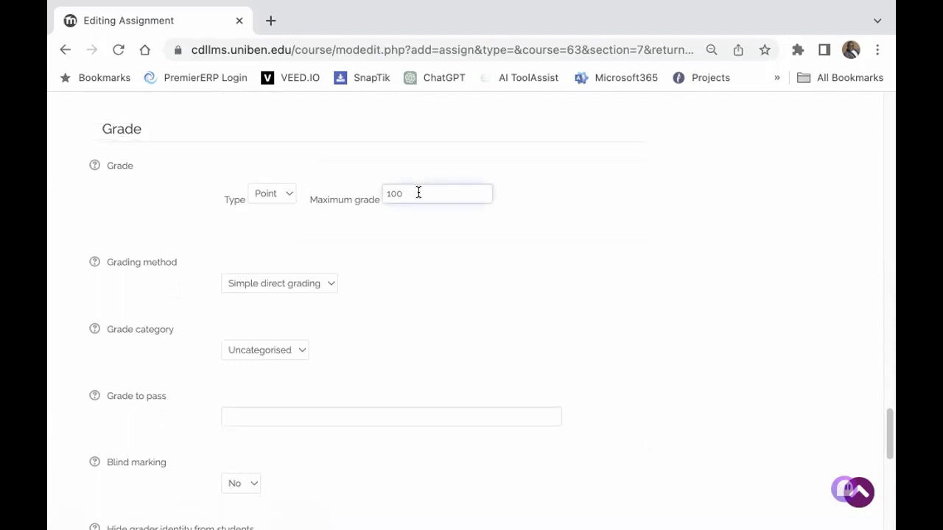
key("BackSpace")
left_click(391, 232)
scroll(390, 232, "down", 2)
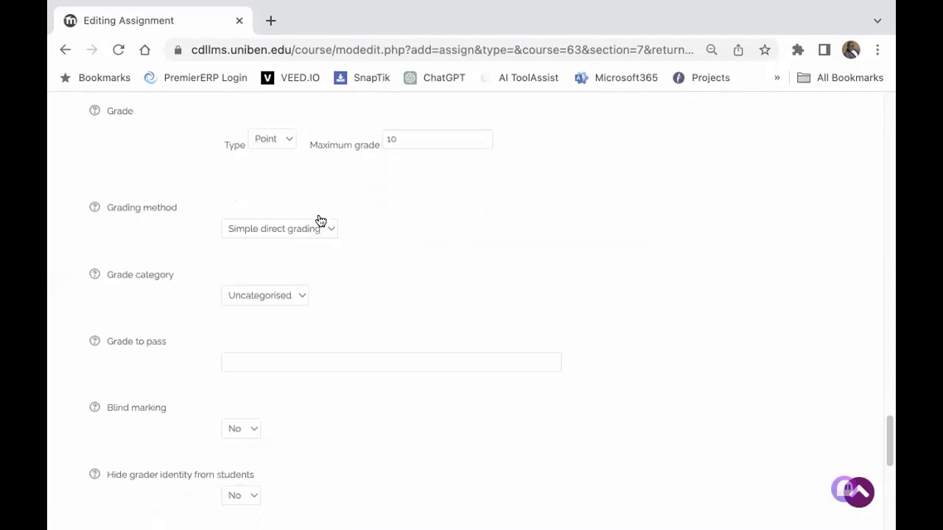
scroll(383, 222, "down", 3)
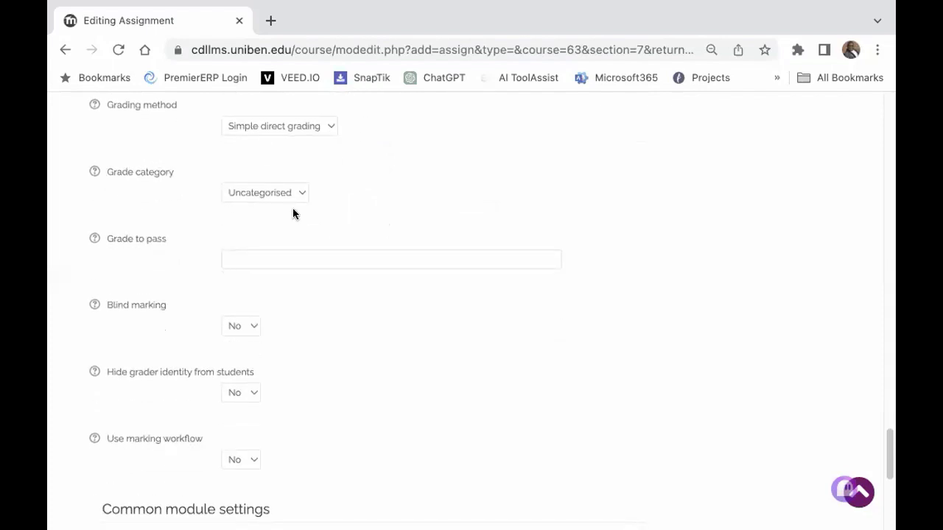
scroll(351, 202, "down", 1)
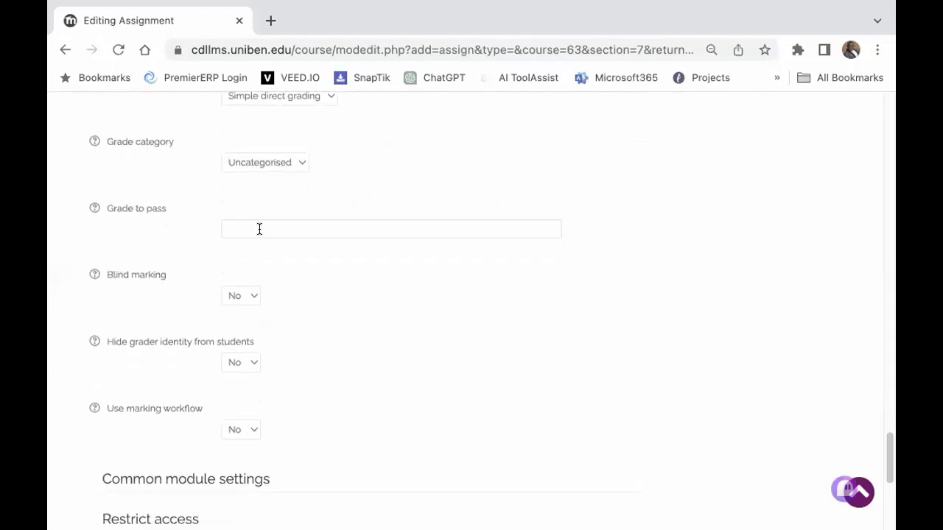
scroll(259, 206, "down", 3)
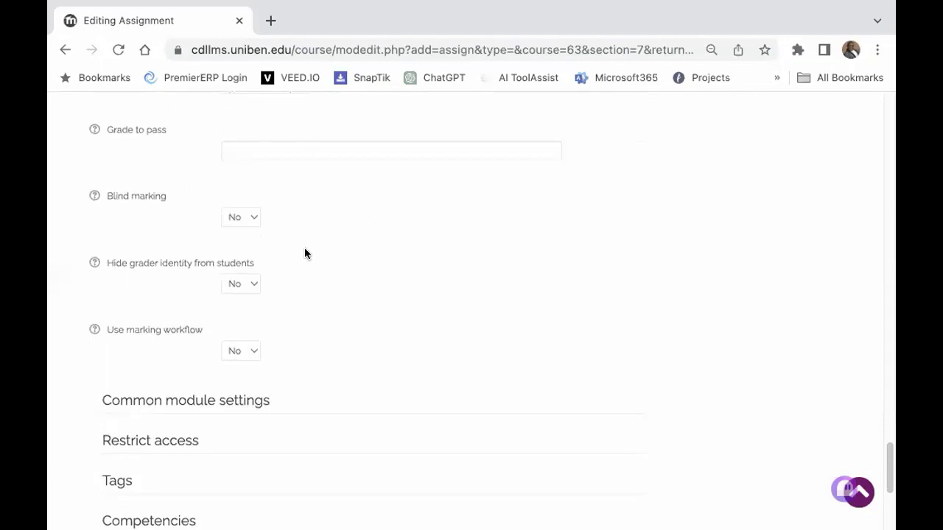
scroll(350, 216, "down", 3)
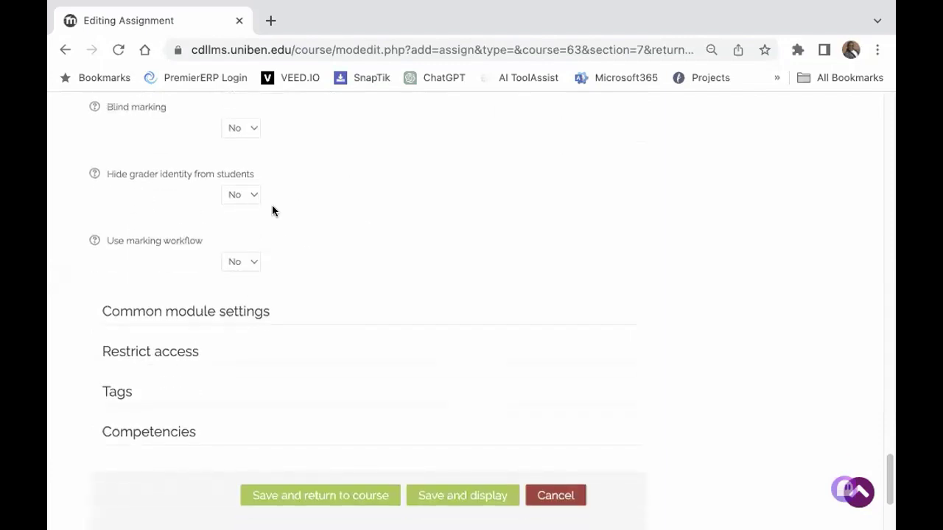
scroll(276, 255, "down", 2)
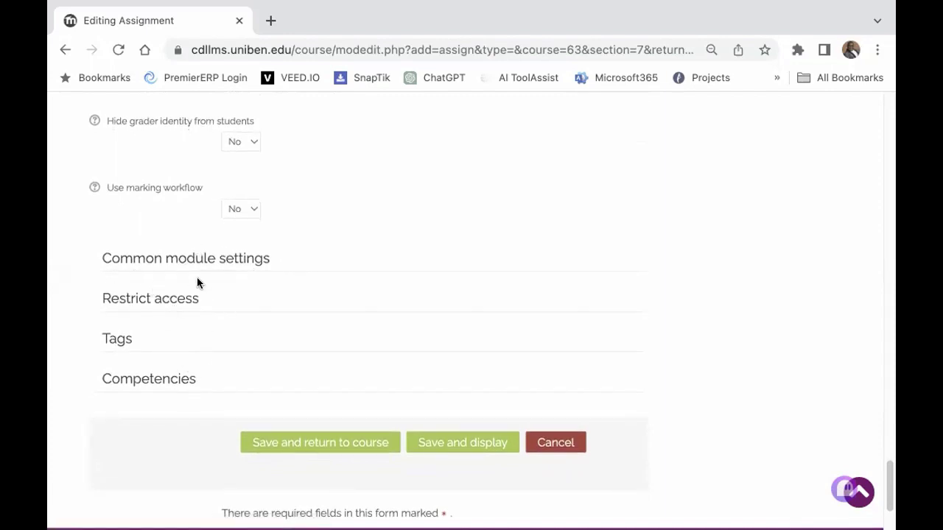
Step: Use 'Save and return to course' and find the assignment under Topic 7 of ECO 121
left_click(315, 444)
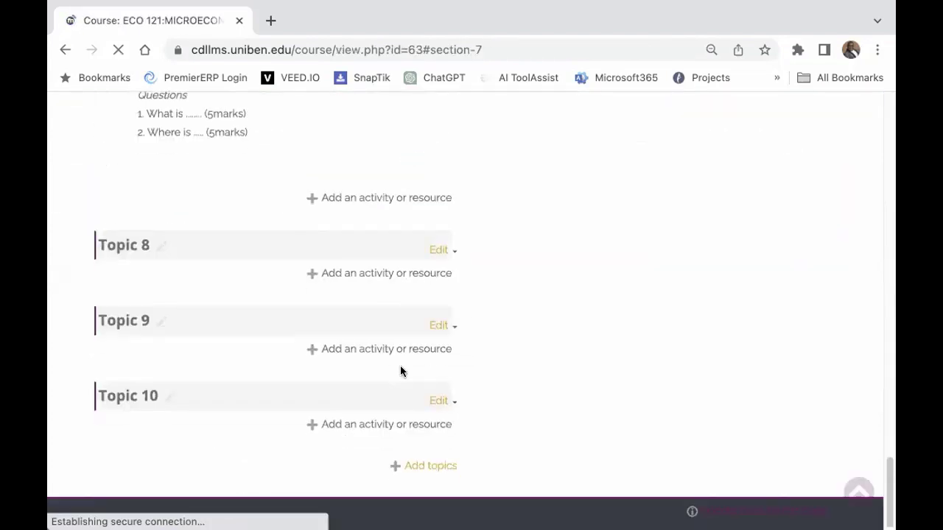
scroll(400, 364, "up", 5)
scroll(400, 362, "up", 2)
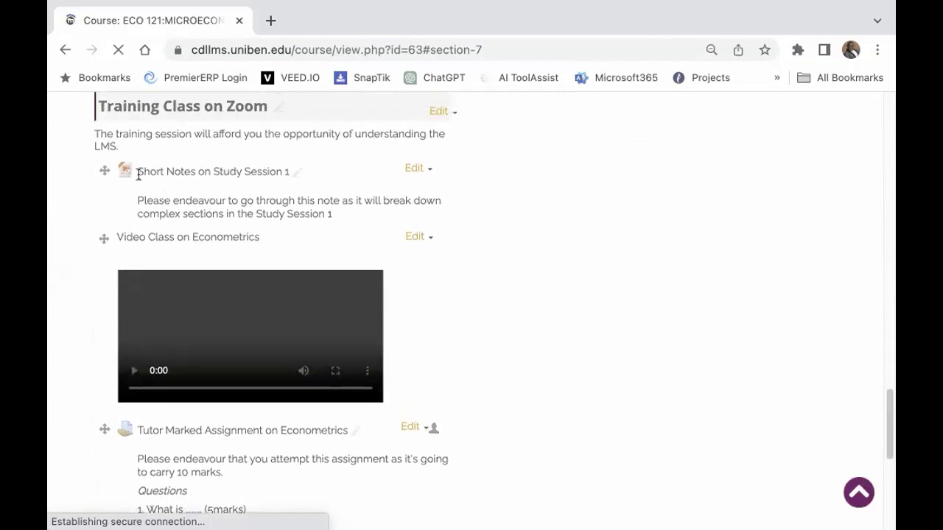
left_click(221, 174)
scroll(206, 199, "down", 2)
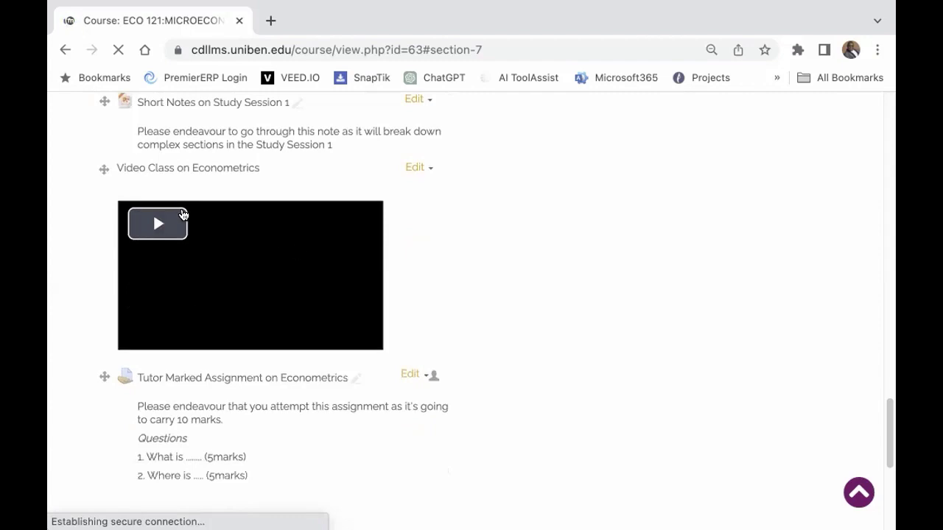
scroll(282, 275, "down", 3)
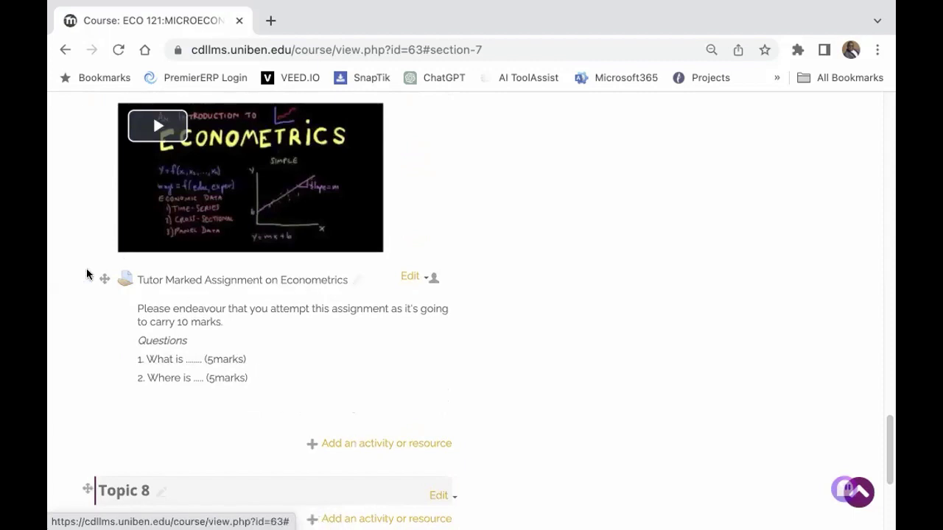
Step: Open the Tutor Marked Assignment on Econometrics and review its page
left_click(233, 282)
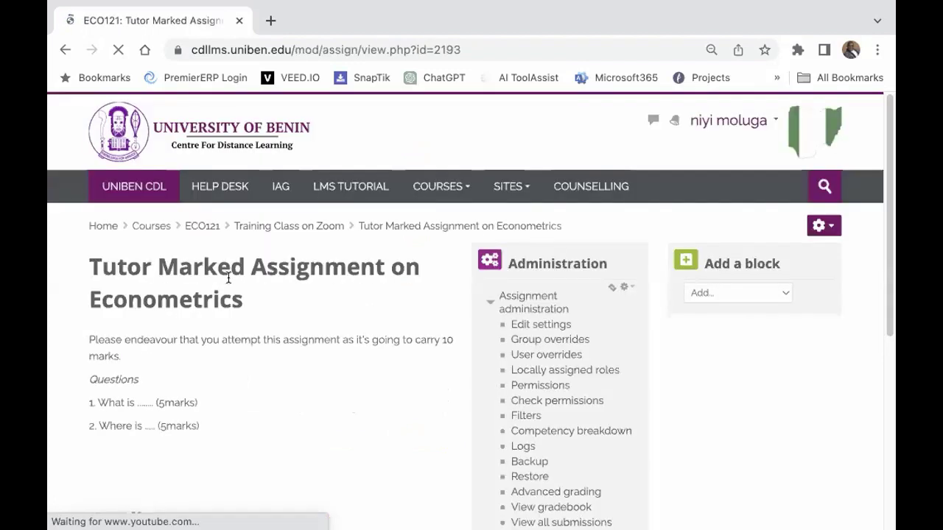
scroll(221, 324, "down", 2)
scroll(199, 303, "down", 2)
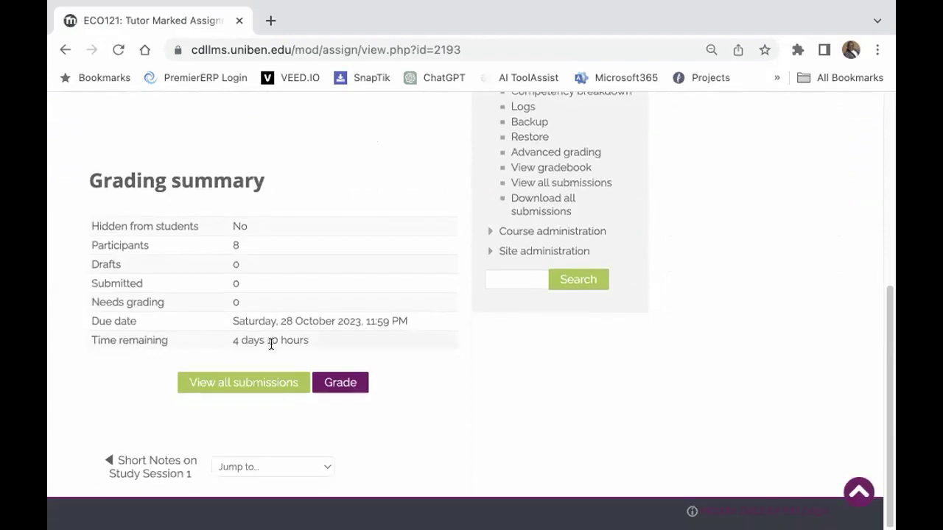
scroll(269, 339, "up", 3)
scroll(283, 331, "up", 3)
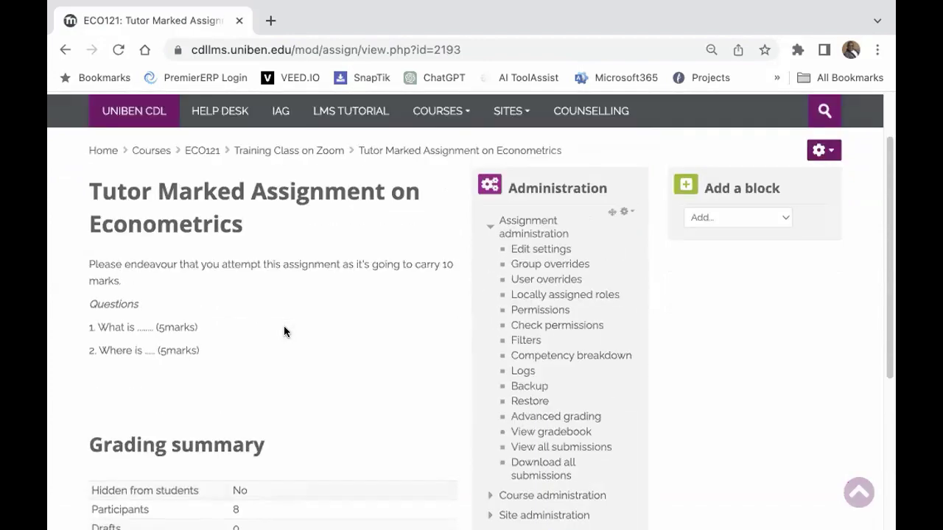
scroll(284, 331, "down", 2)
scroll(290, 383, "down", 3)
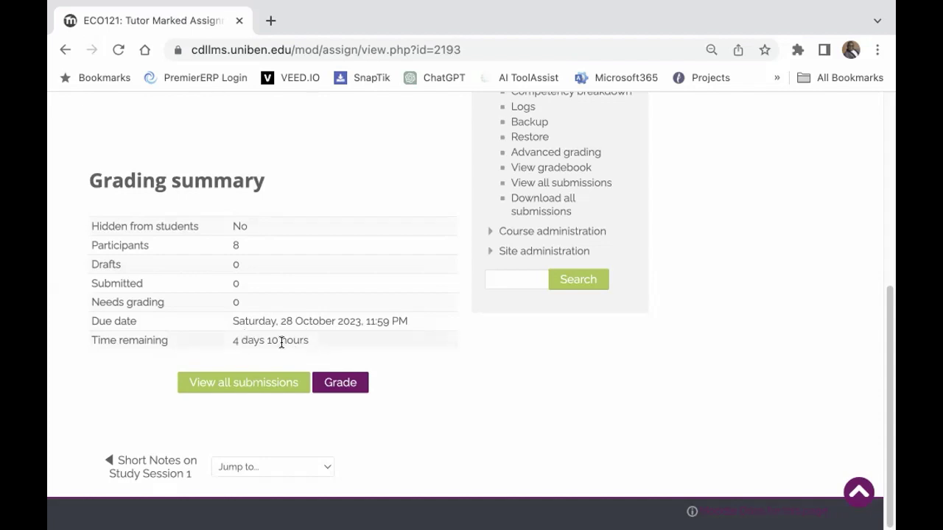
Step: Bring up the grading list of all submissions and scroll through it
left_click(238, 384)
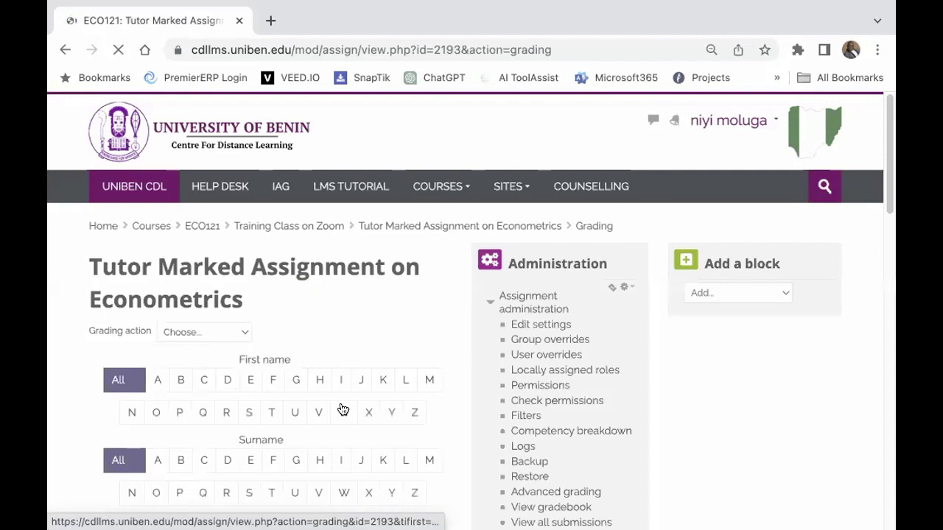
scroll(342, 410, "down", 5)
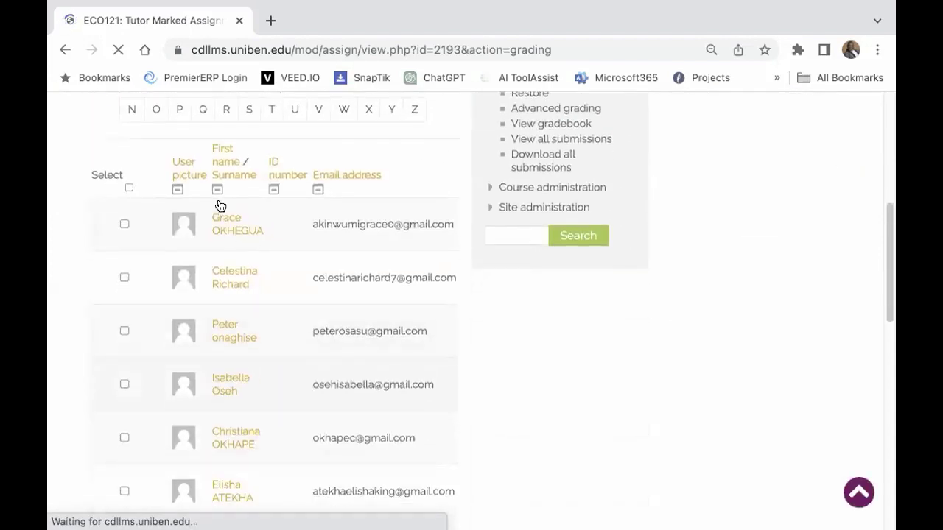
scroll(246, 344, "down", 2)
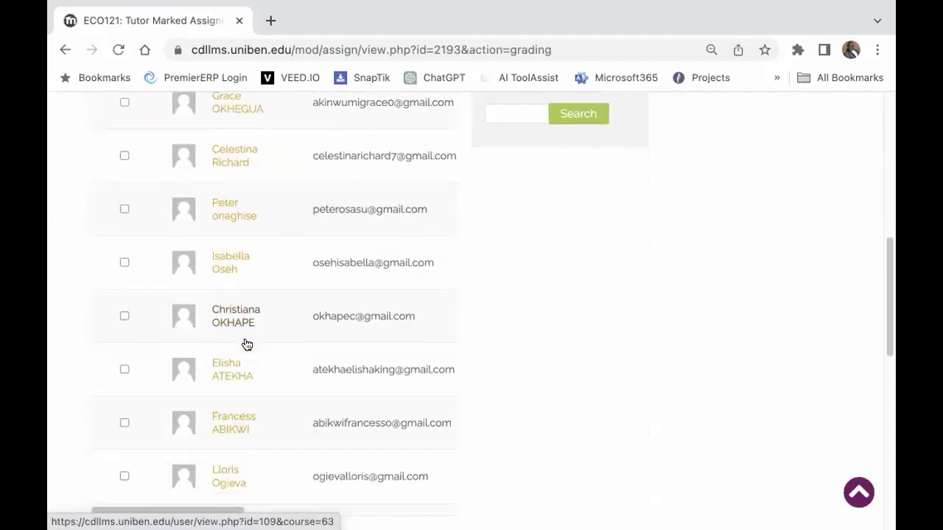
scroll(247, 345, "down", 5)
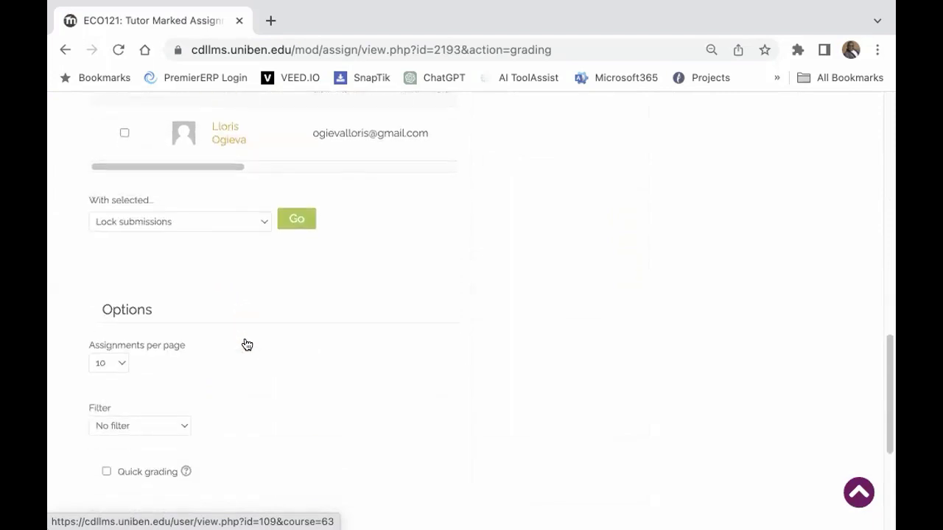
scroll(247, 345, "down", 2)
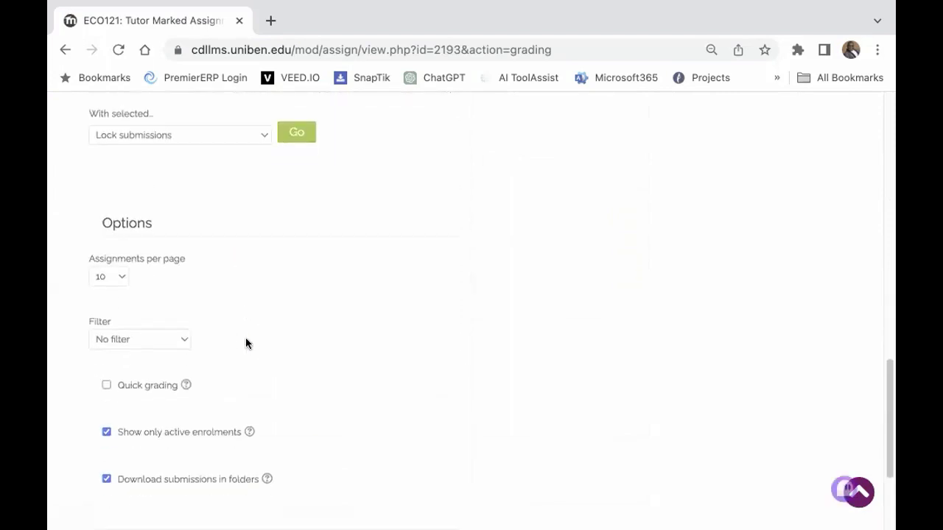
scroll(246, 344, "down", 3)
scroll(246, 343, "up", 2)
scroll(246, 343, "down", 1)
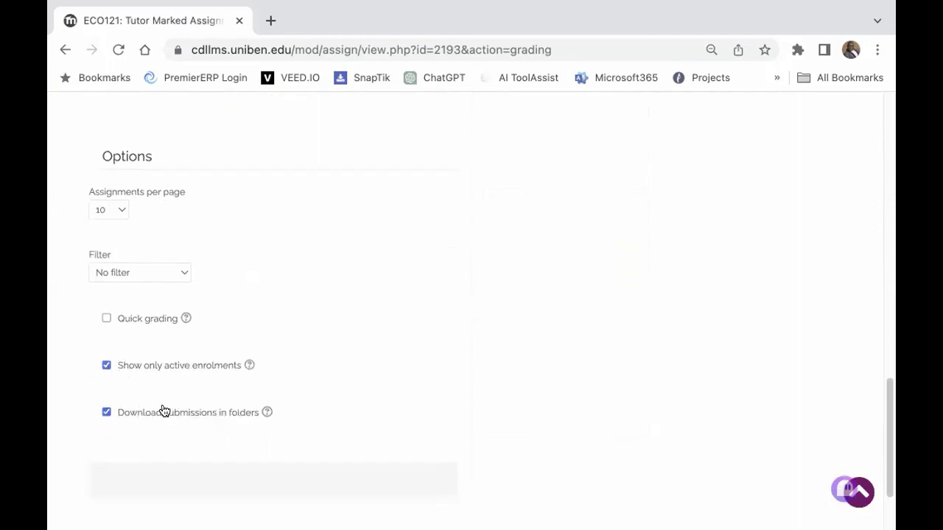
scroll(164, 376, "down", 2)
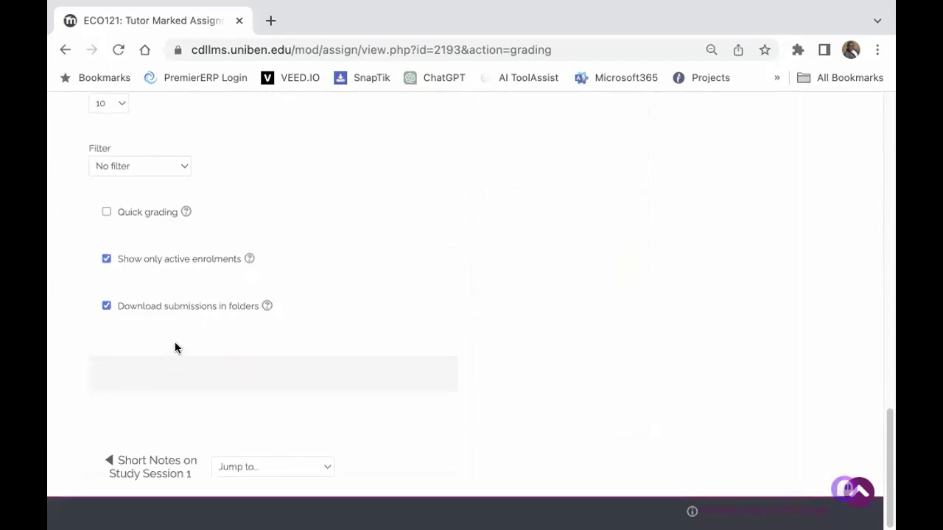
scroll(175, 348, "up", 4)
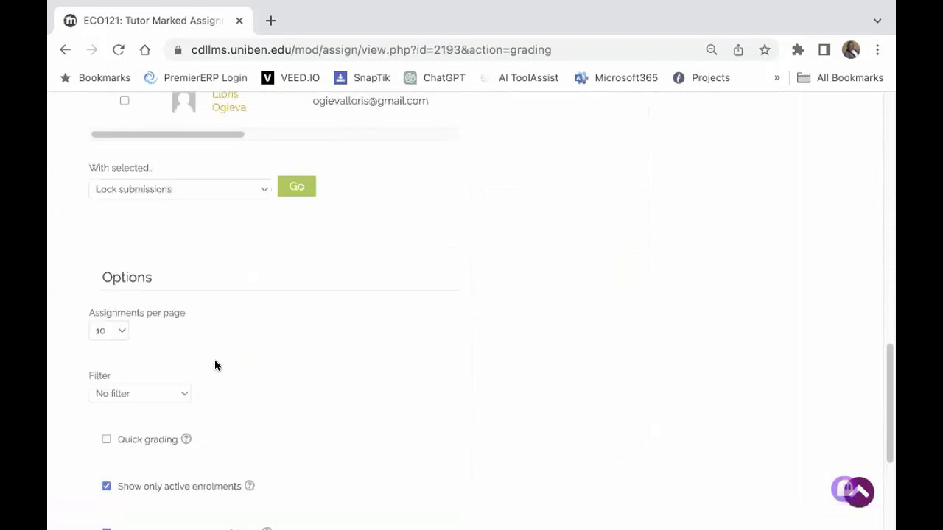
Step: Keep the submissions list unfiltered and pick a new 'Assignments per page' value
left_click(181, 395)
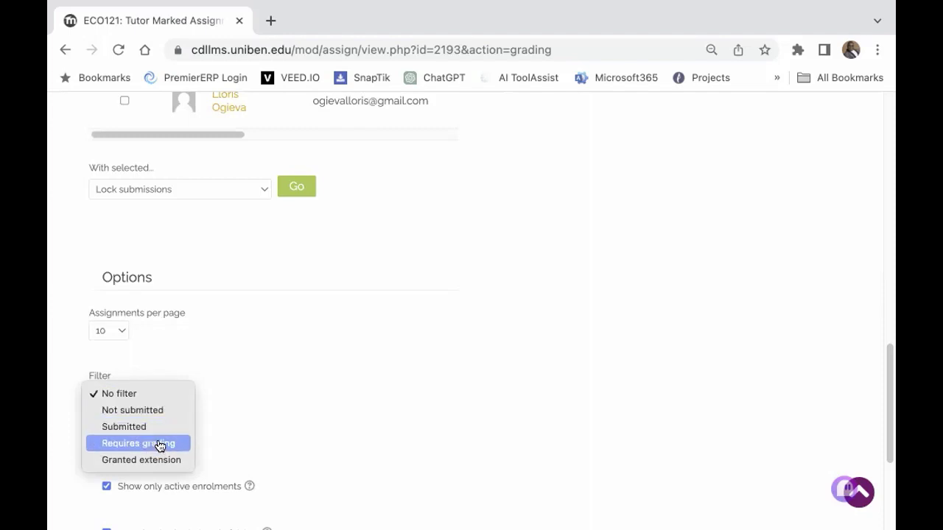
left_click(263, 413)
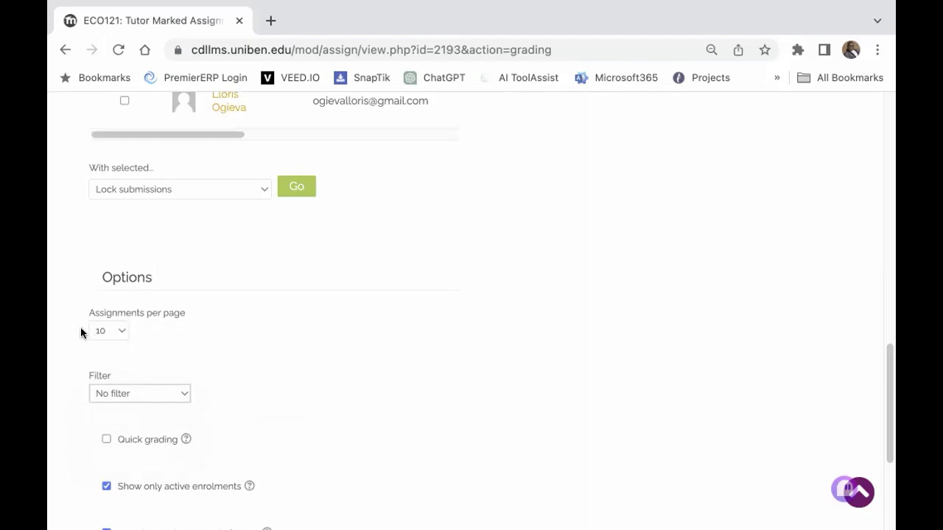
left_click(122, 336)
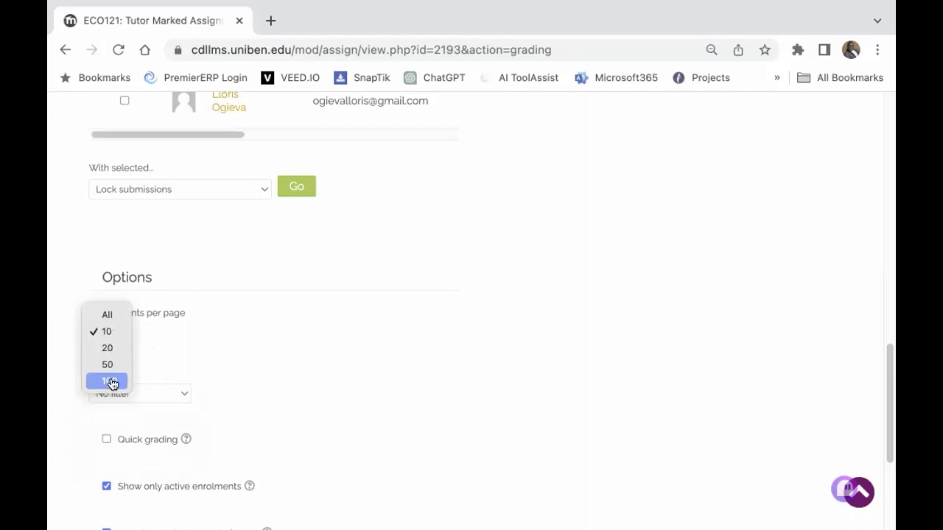
left_click(112, 365)
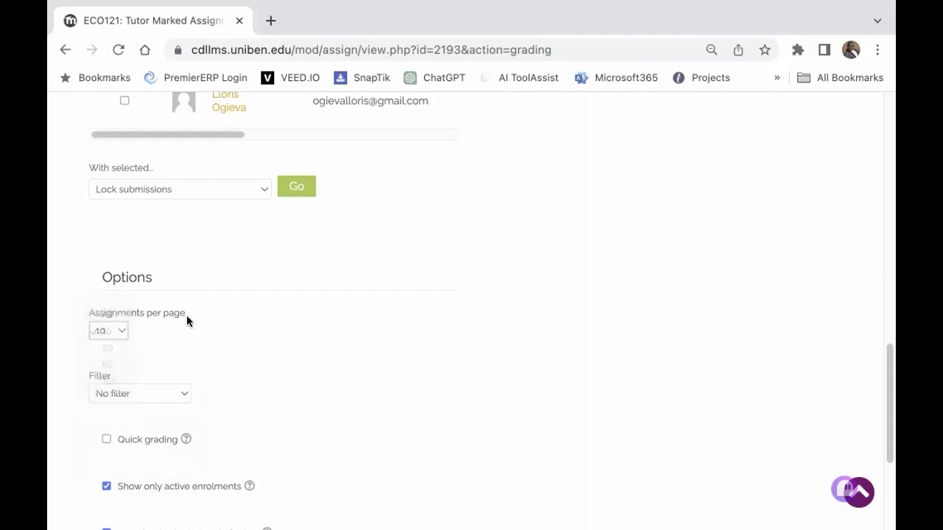
scroll(251, 329, "up", 7)
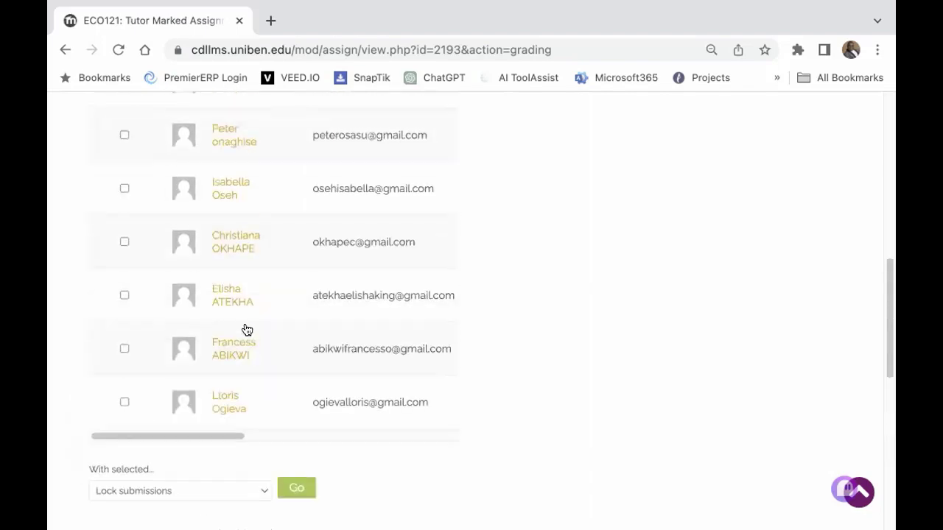
scroll(247, 330, "down", 2)
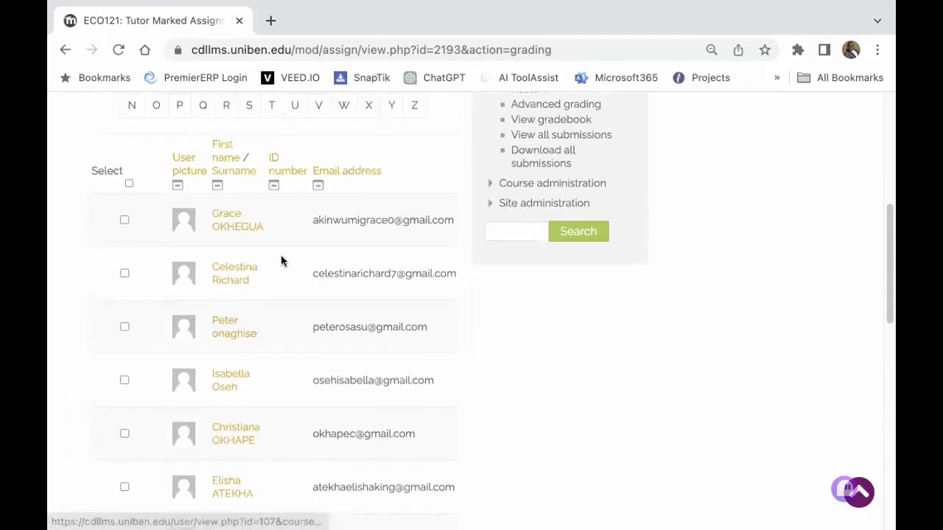
scroll(237, 387, "down", 2)
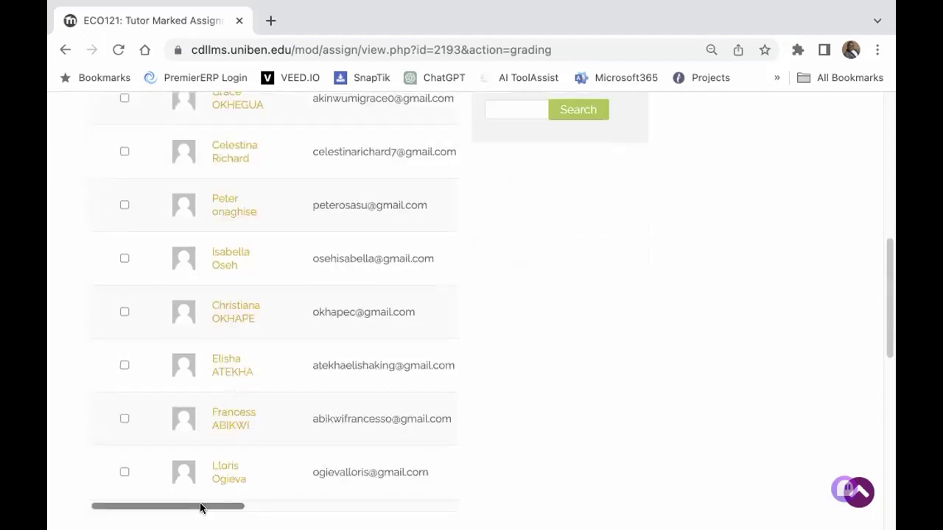
left_click_drag(199, 506, 284, 511)
scroll(332, 420, "up", 3)
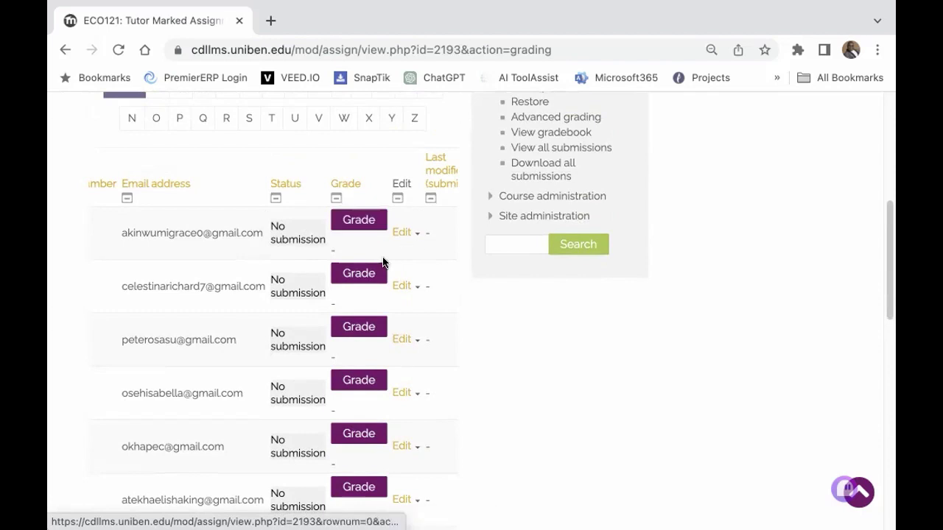
scroll(322, 411, "down", 5)
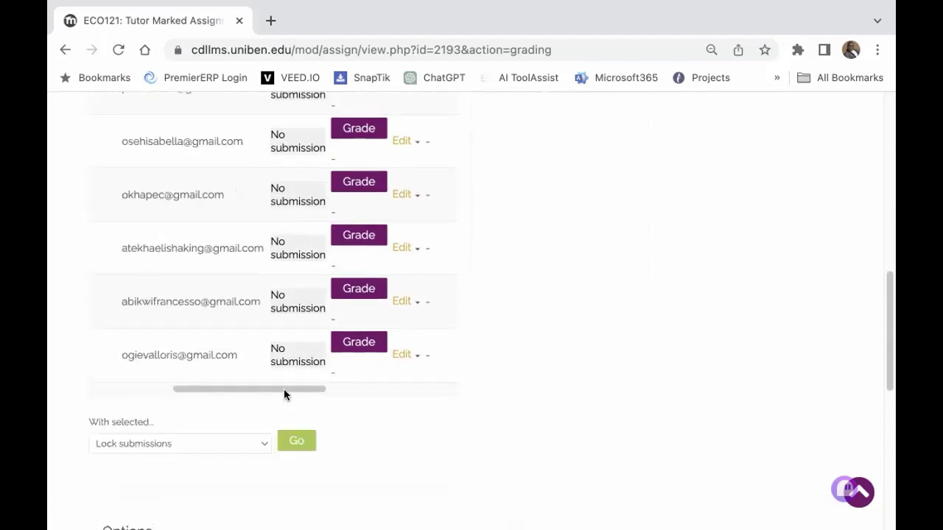
left_click_drag(284, 390, 191, 372)
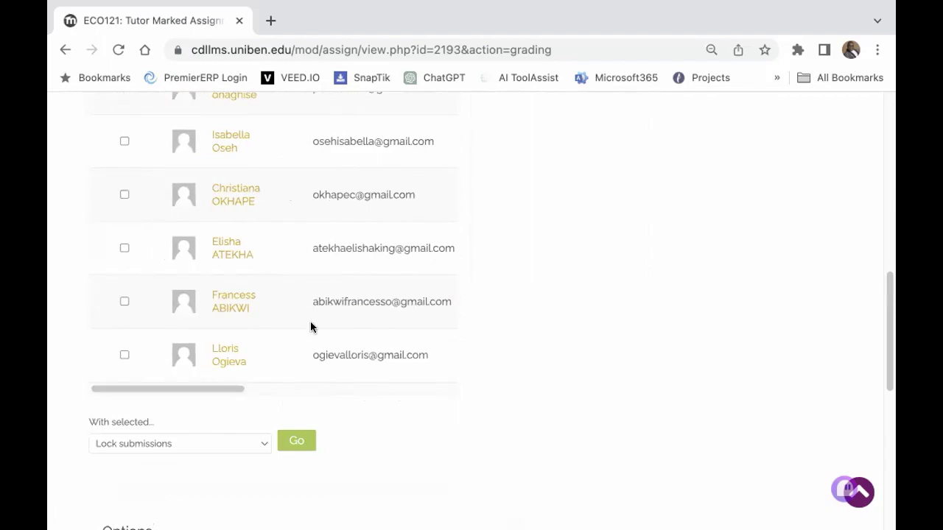
scroll(313, 328, "up", 8)
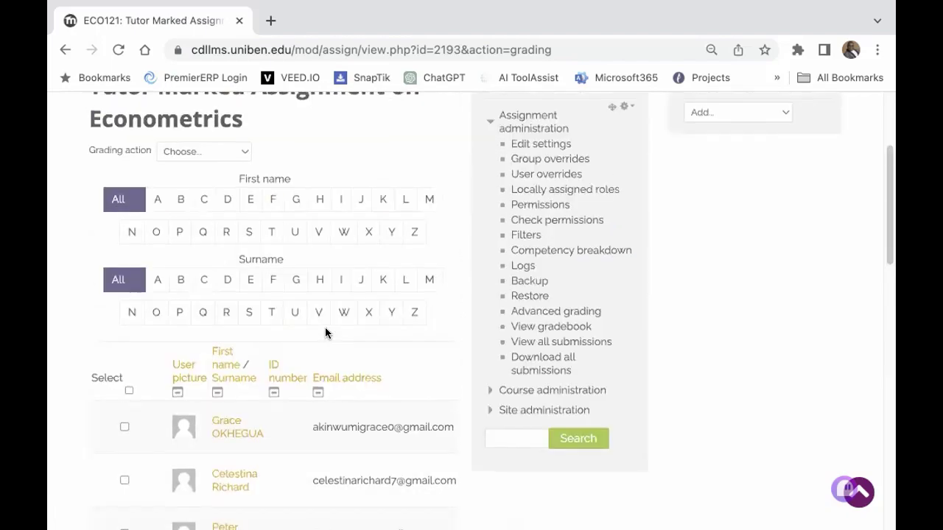
scroll(328, 333, "up", 3)
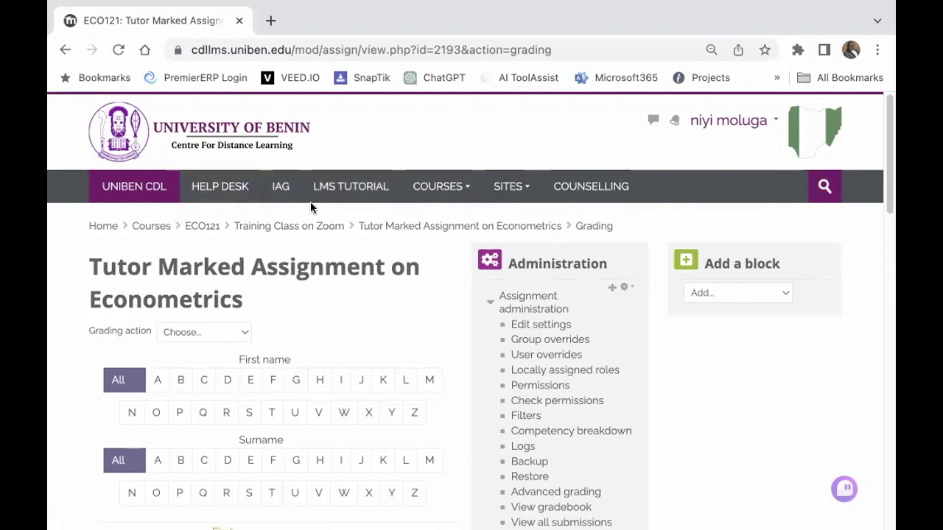
Step: From the ECO121 course page, add a Forum activity to the Training Class on Zoom section
left_click(197, 227)
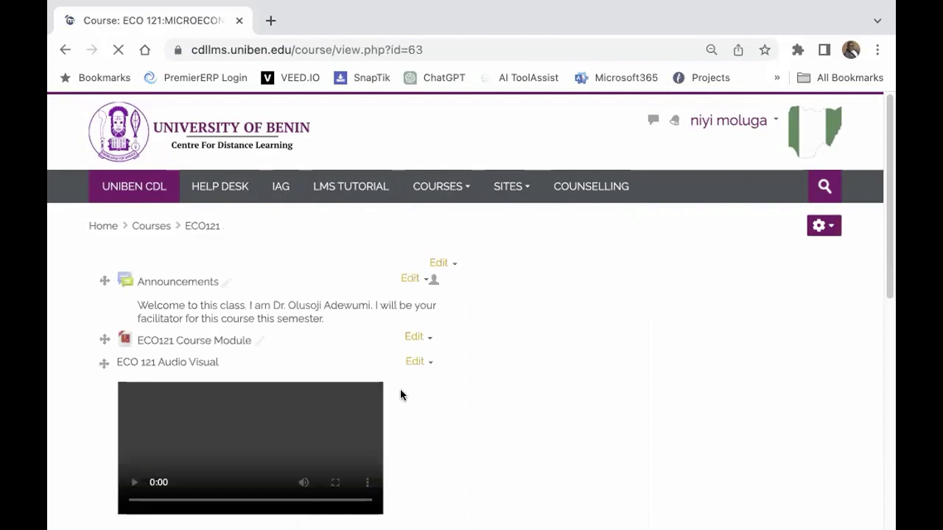
scroll(327, 379, "down", 20)
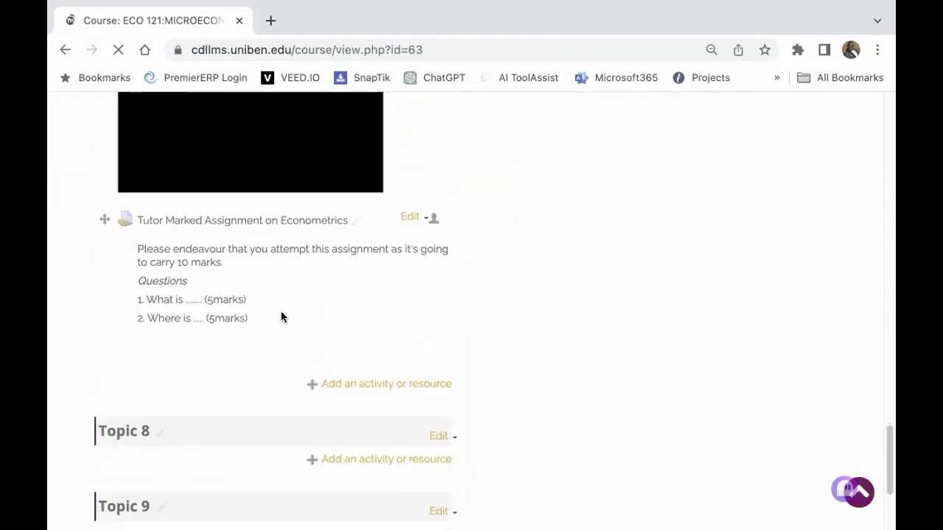
left_click(346, 384)
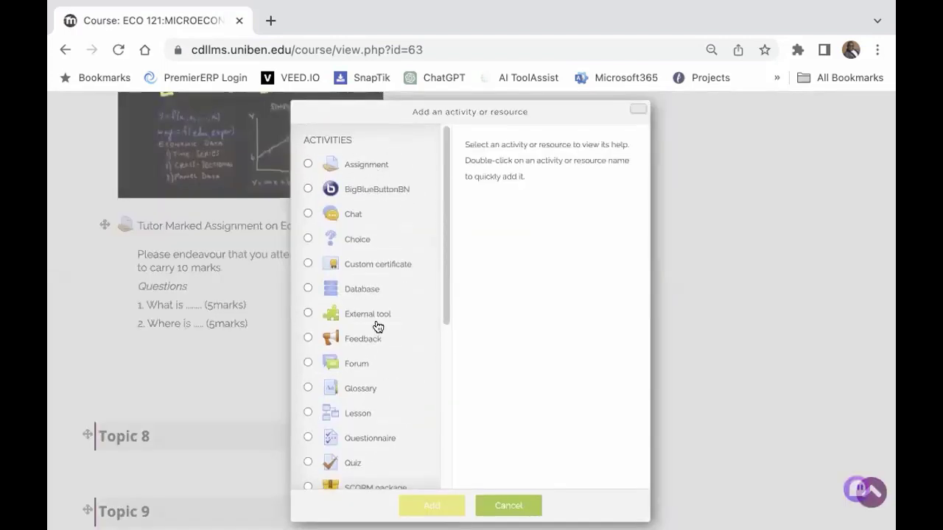
left_click(355, 367)
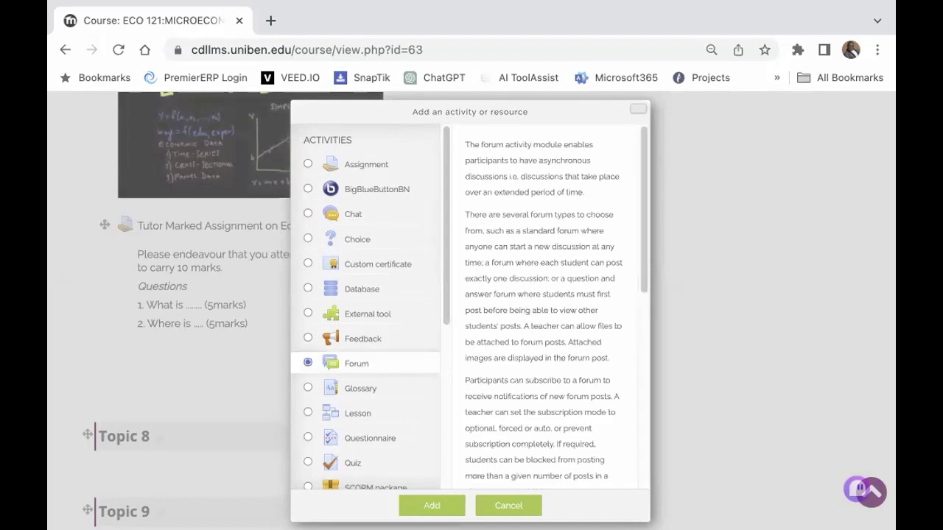
left_click(428, 504)
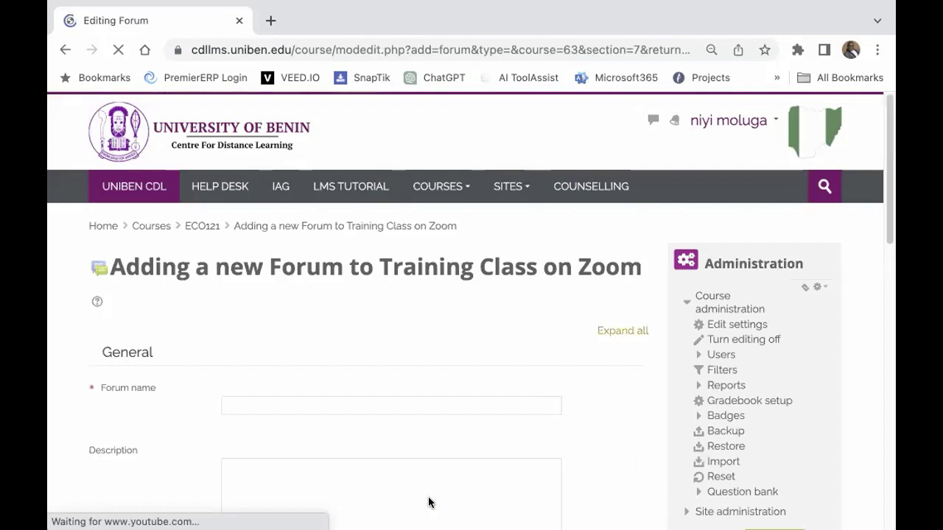
Step: Name the forum 'Discussion Forum on Econometrics'
scroll(392, 358, "down", 1)
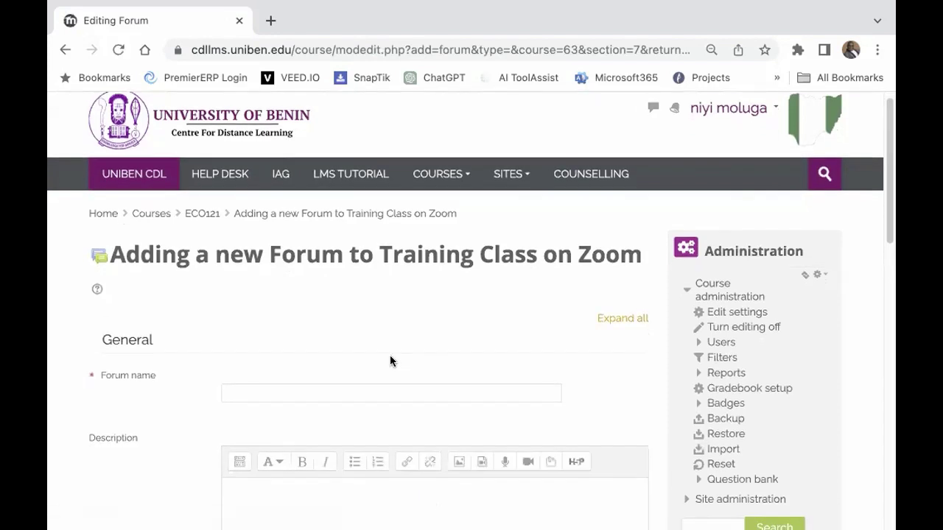
scroll(368, 347, "down", 2)
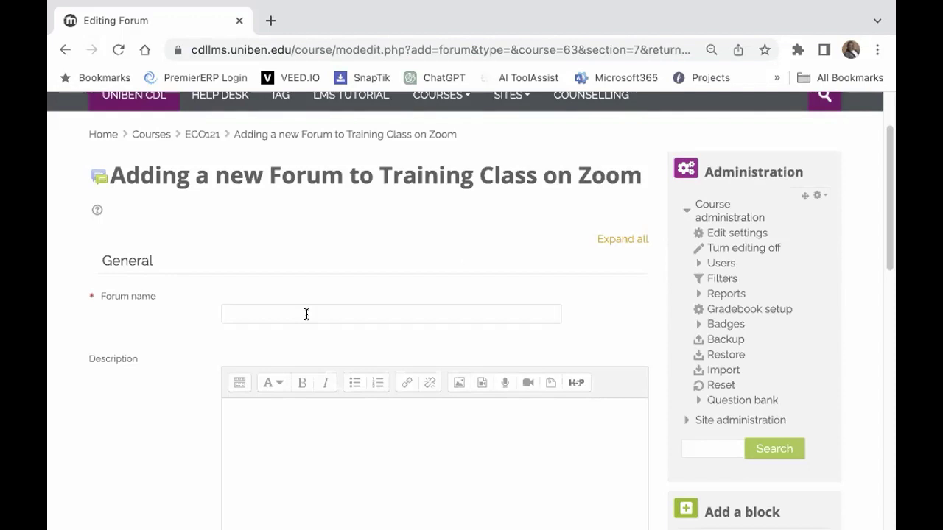
left_click(307, 315)
type("Discussion Forum on Econometrics")
Step: Add a description asking students to go through their module, displayed on the course page
scroll(470, 446, "down", 2)
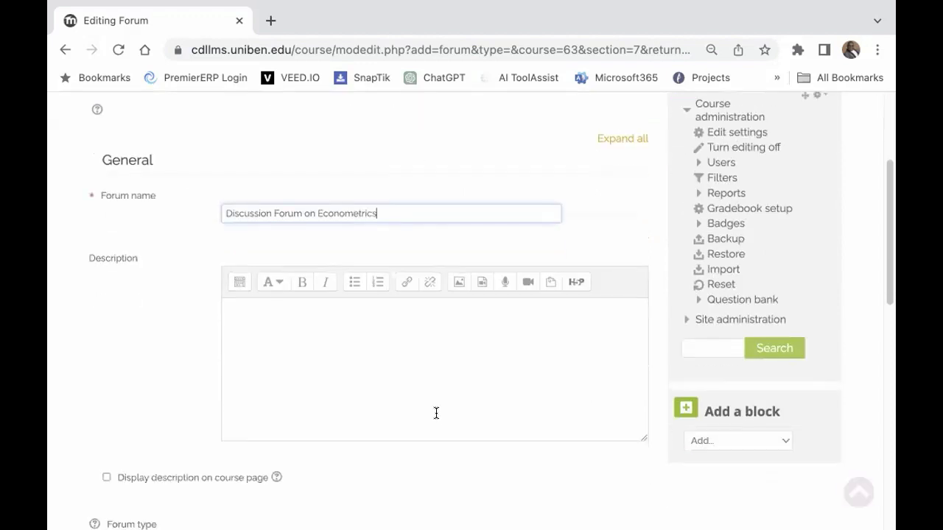
left_click(270, 325)
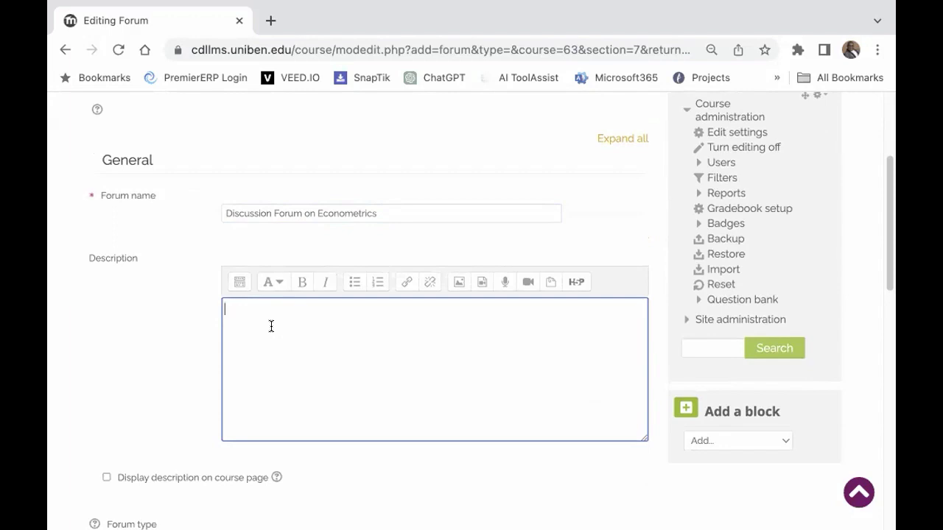
type("Please endeavour to go through your module in order to respond to the discussion.")
scroll(343, 357, "down", 4)
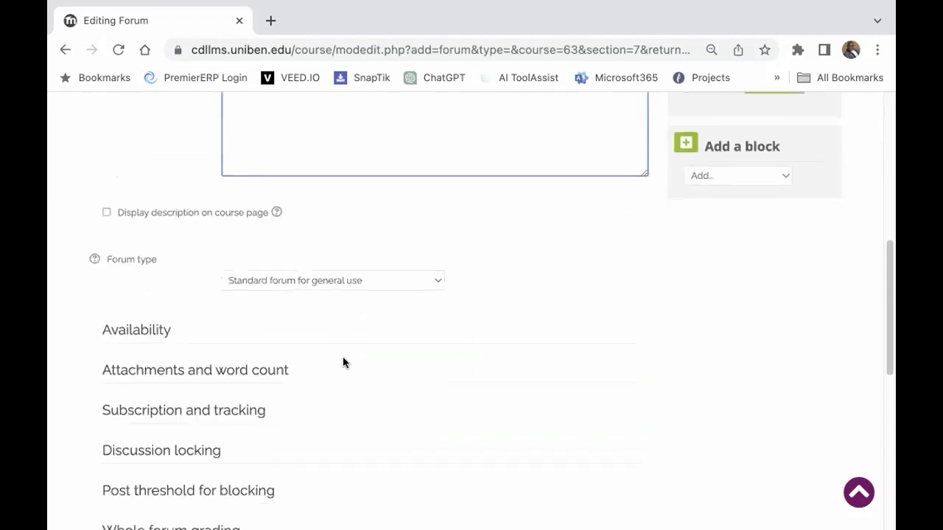
scroll(343, 356, "up", 1)
scroll(311, 255, "up", 3)
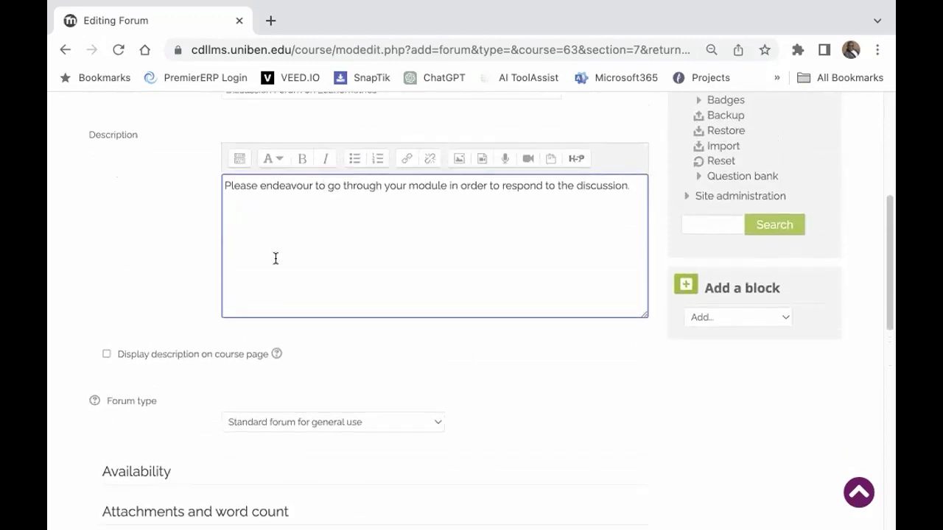
left_click(106, 355)
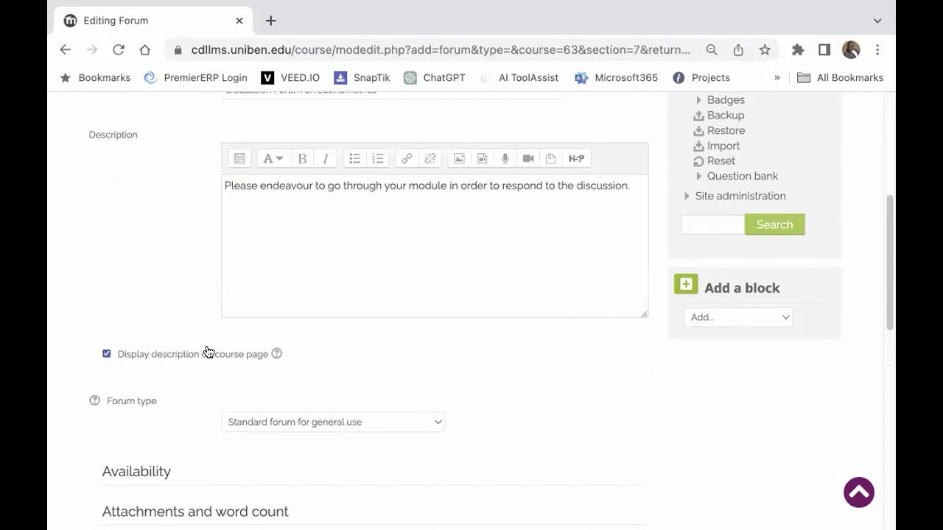
scroll(207, 351, "down", 3)
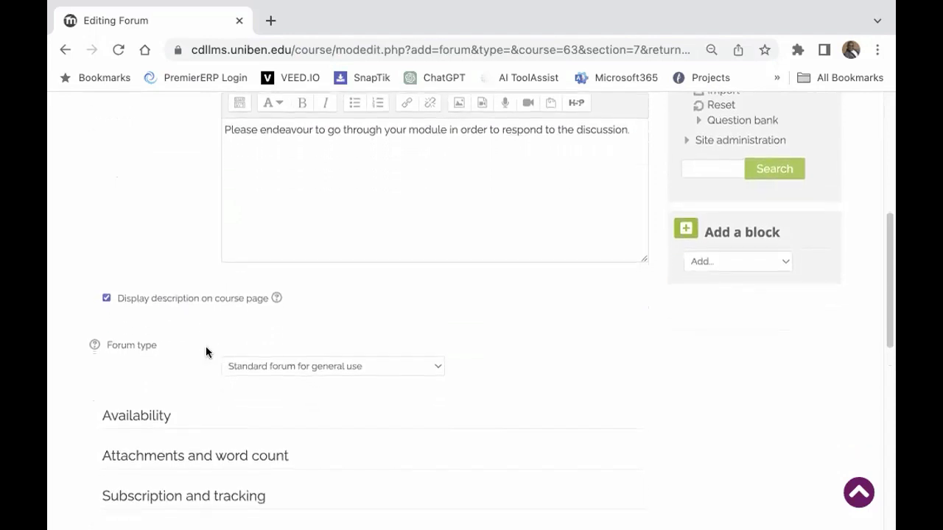
Step: Change the forum type from standard general-use to Q and A forum
left_click(437, 338)
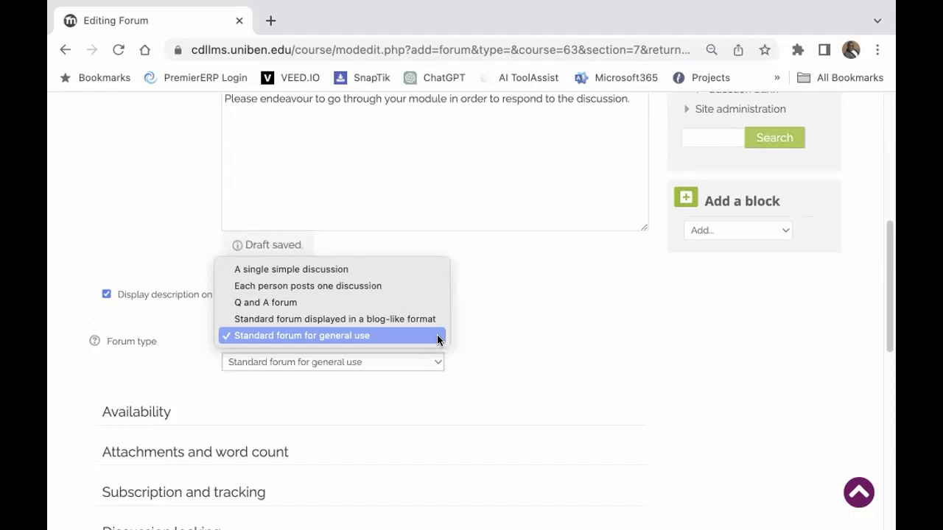
left_click(437, 336)
scroll(448, 394, "down", 1)
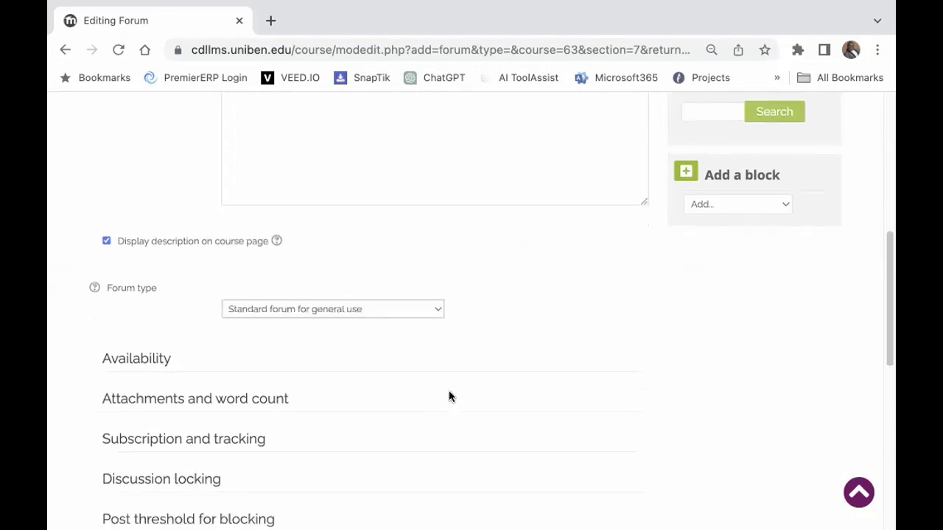
left_click(438, 298)
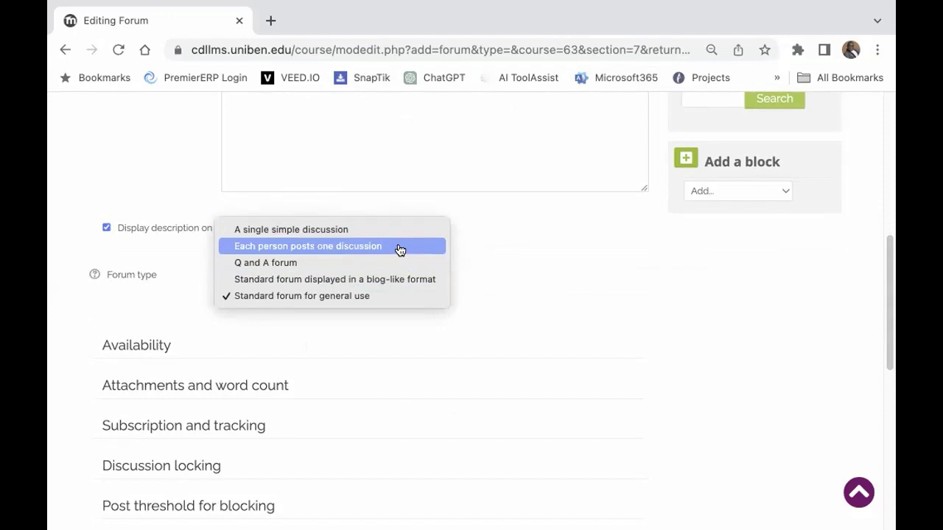
left_click(303, 264)
scroll(321, 341, "down", 1)
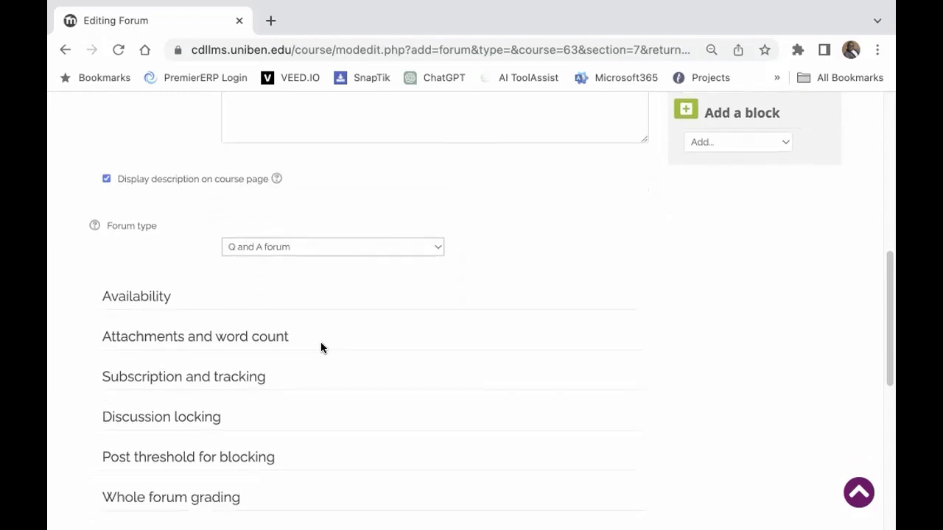
scroll(321, 343, "down", 1)
Step: Enable the forum's due date (24 October 2023, 13:22) and its cut-off date
left_click(152, 252)
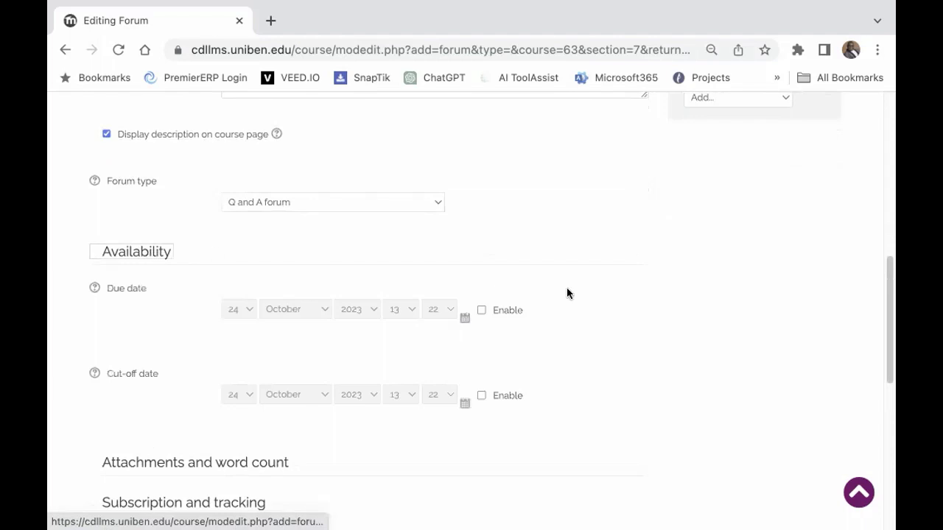
scroll(634, 356, "down", 5)
scroll(556, 333, "up", 1)
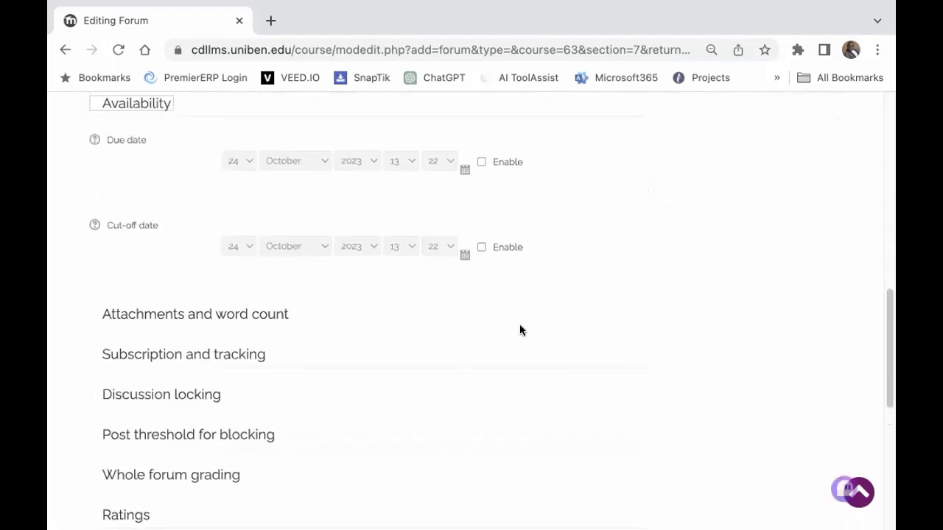
scroll(520, 331, "up", 2)
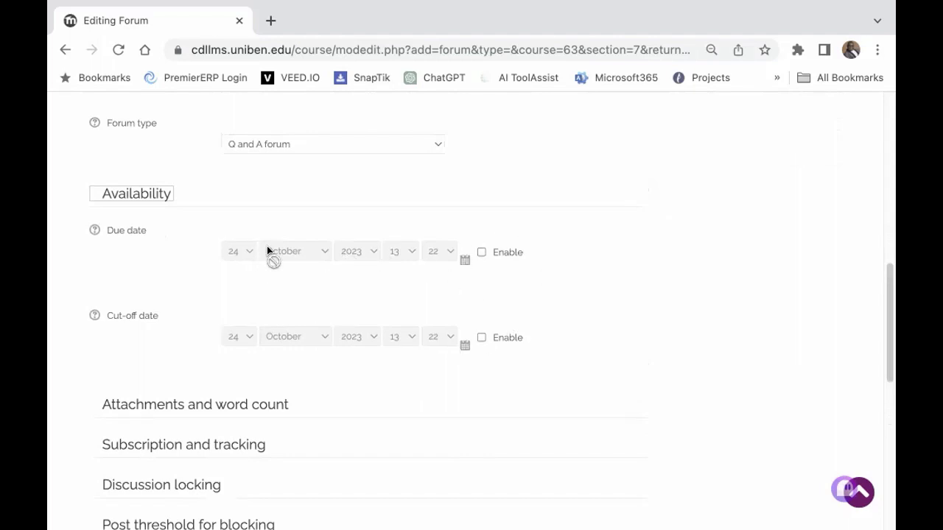
left_click(481, 252)
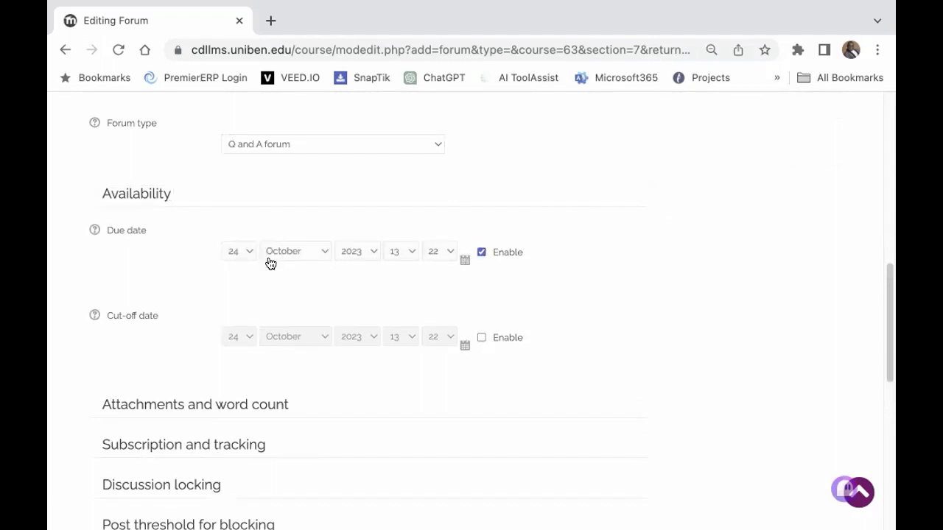
left_click(481, 340)
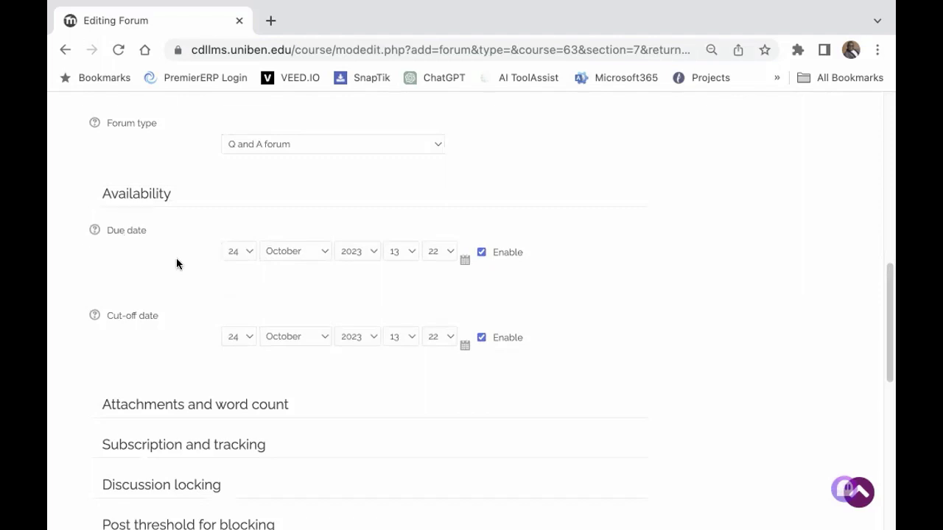
Step: Set the cut-off date to 30 October 2023 at 23:59
left_click(249, 339)
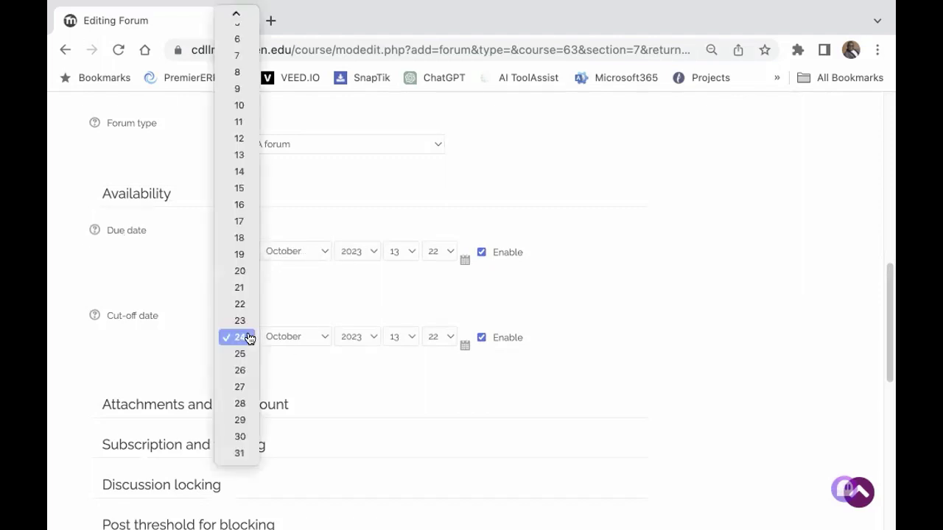
left_click(232, 439)
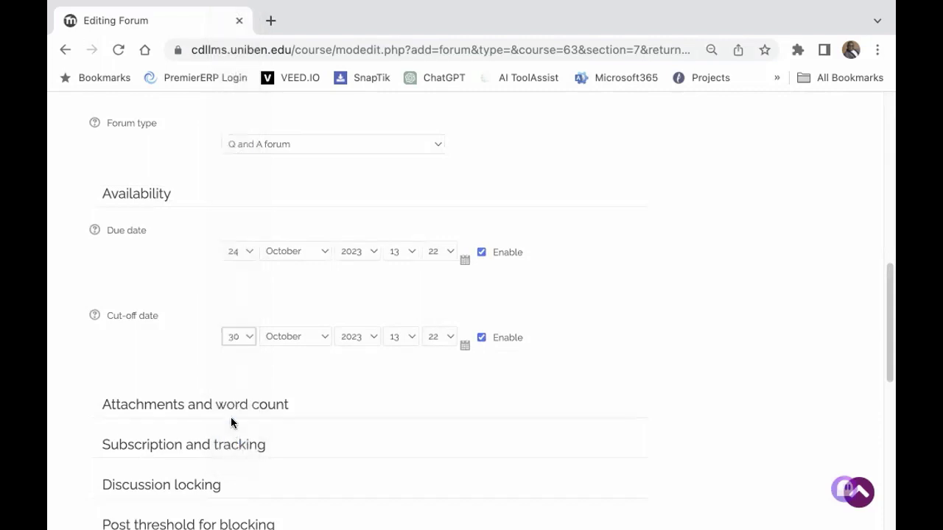
left_click(413, 337)
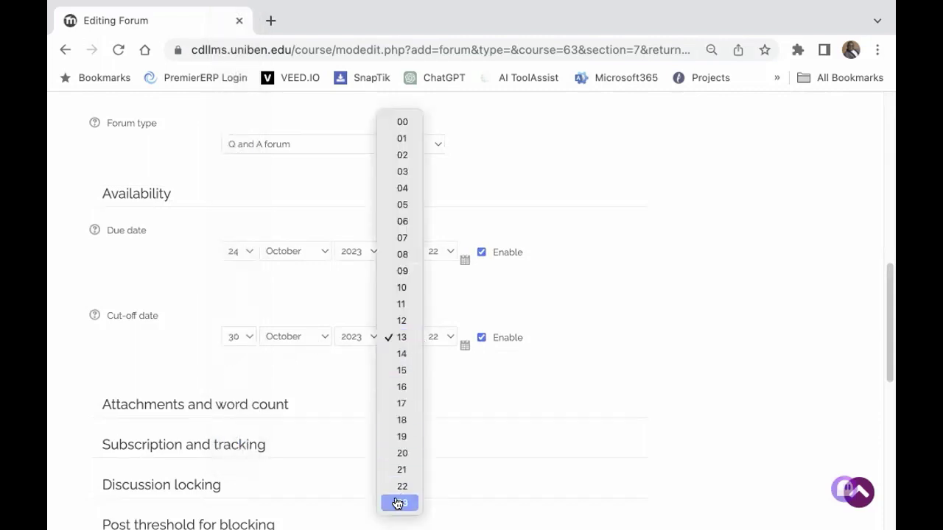
left_click(398, 503)
left_click(445, 337)
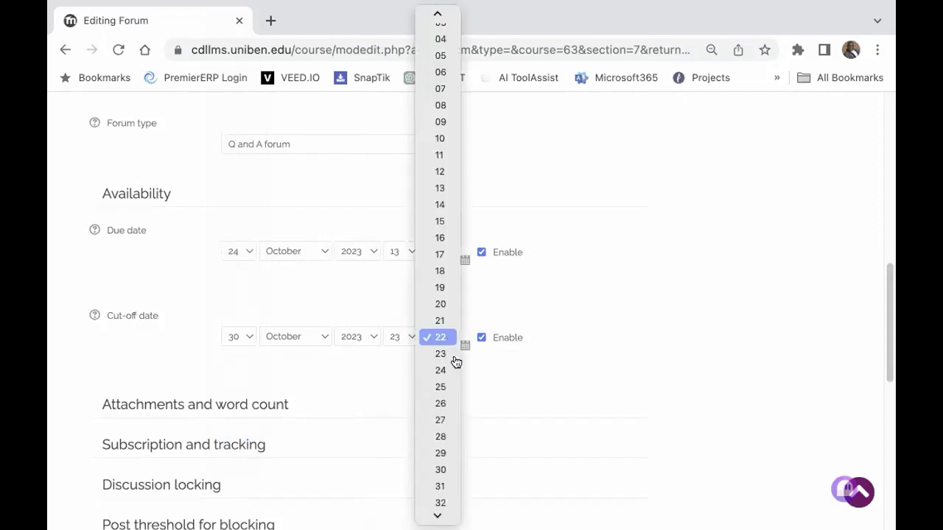
mouse_move(437, 515)
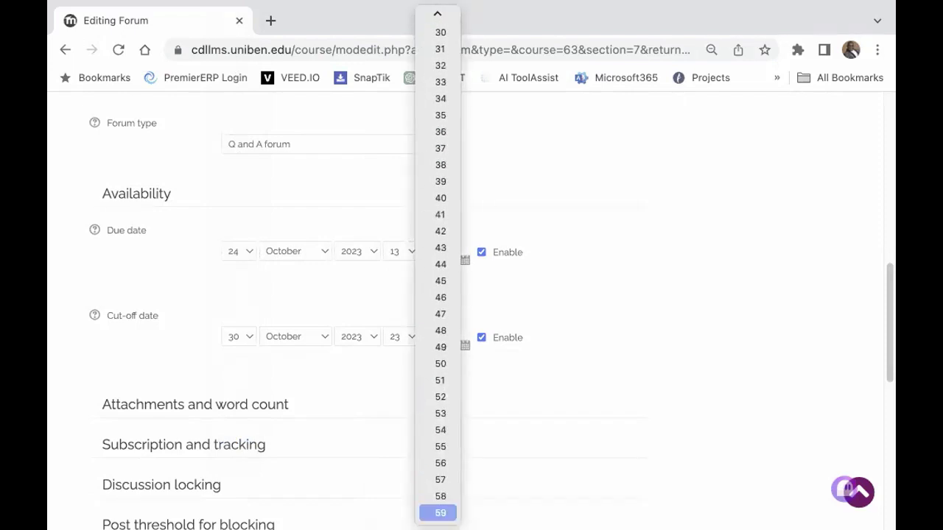
left_click(437, 515)
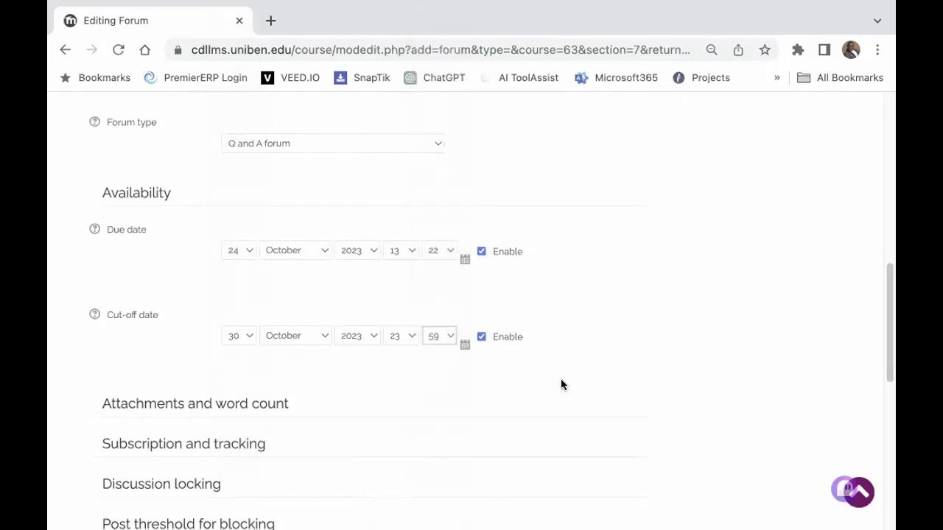
scroll(560, 384, "down", 2)
scroll(560, 384, "down", 1)
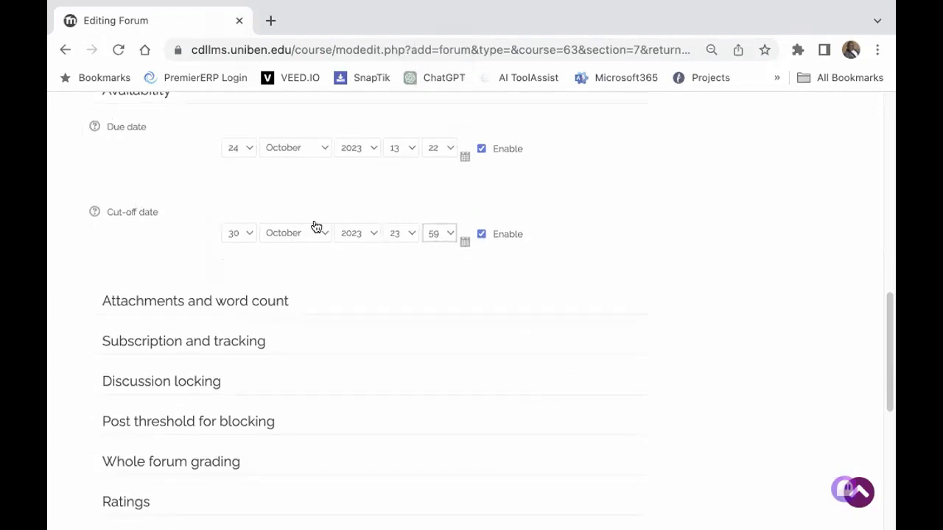
Step: Set maximum attachment size to 'Uploads are not allowed' and attachments per post to 0
left_click(274, 306)
scroll(348, 298, "down", 1)
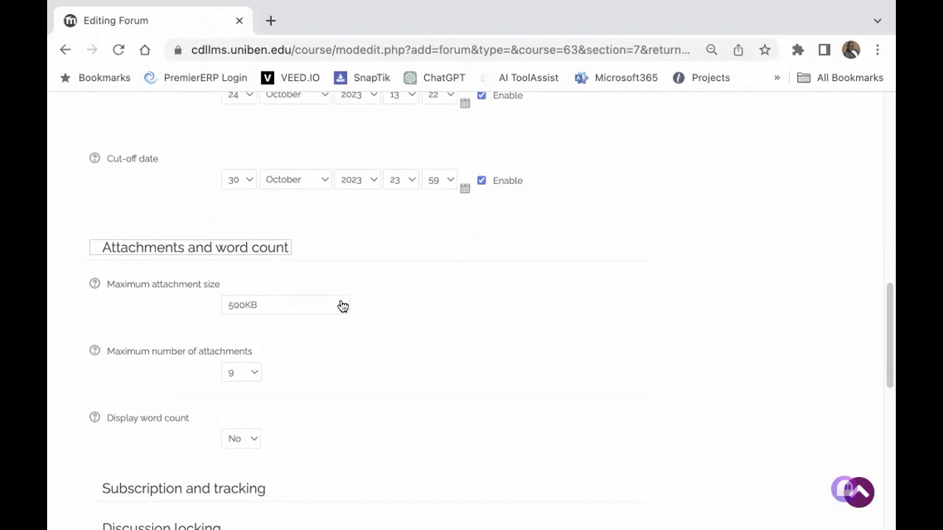
left_click(342, 306)
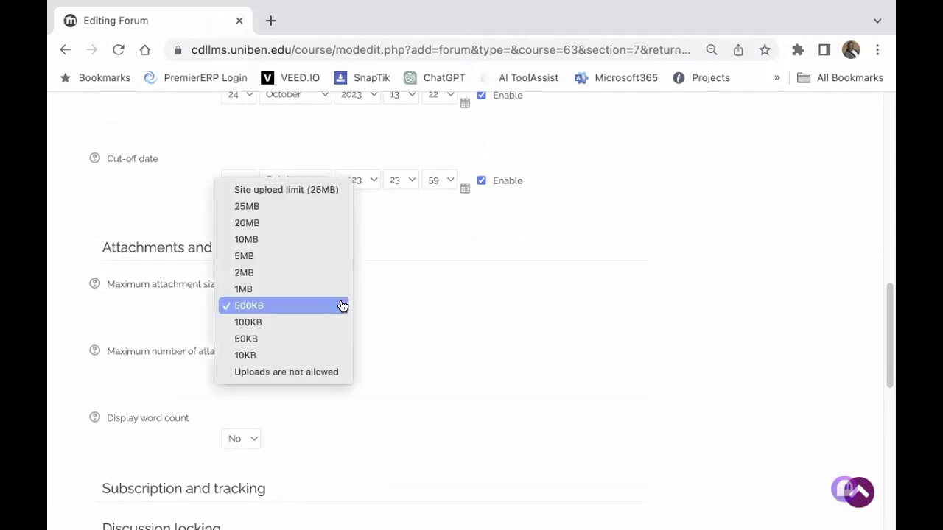
left_click(297, 374)
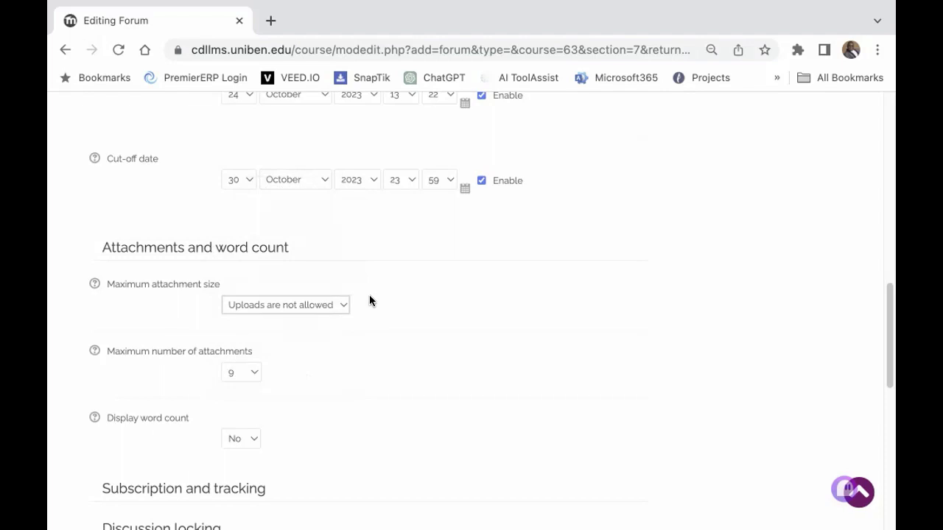
scroll(324, 321, "down", 1)
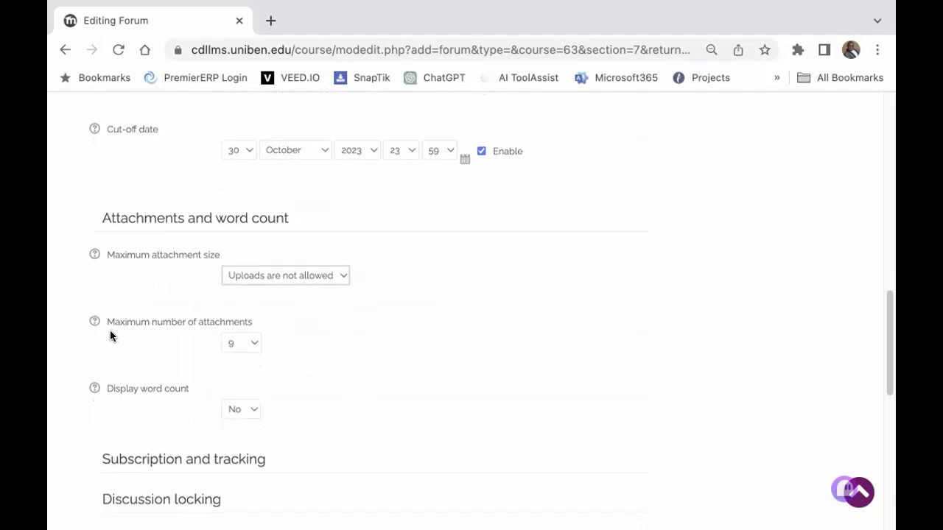
scroll(234, 280, "down", 2)
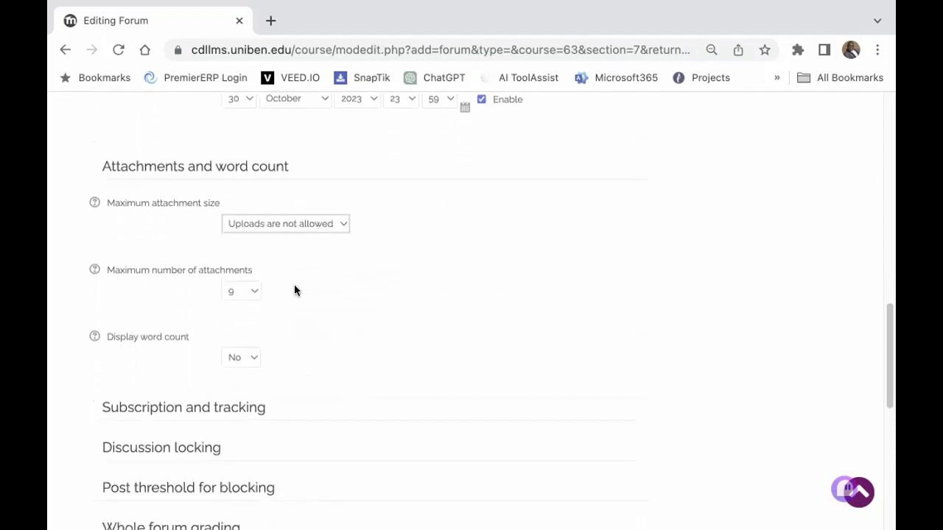
left_click(256, 293)
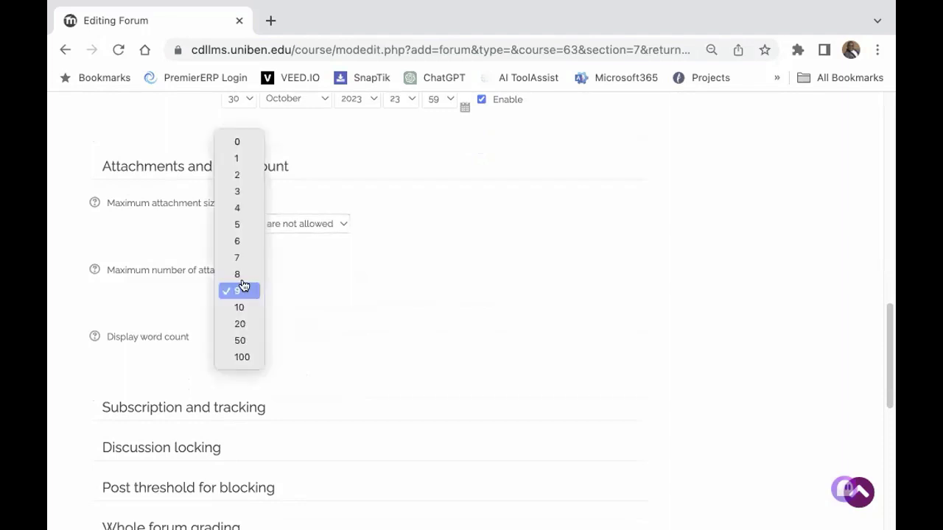
left_click(248, 142)
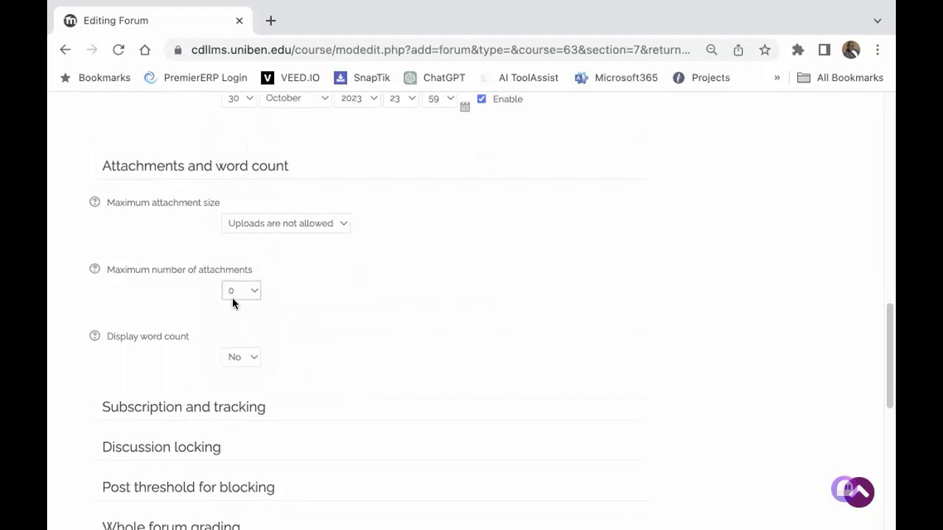
scroll(233, 299, "down", 1)
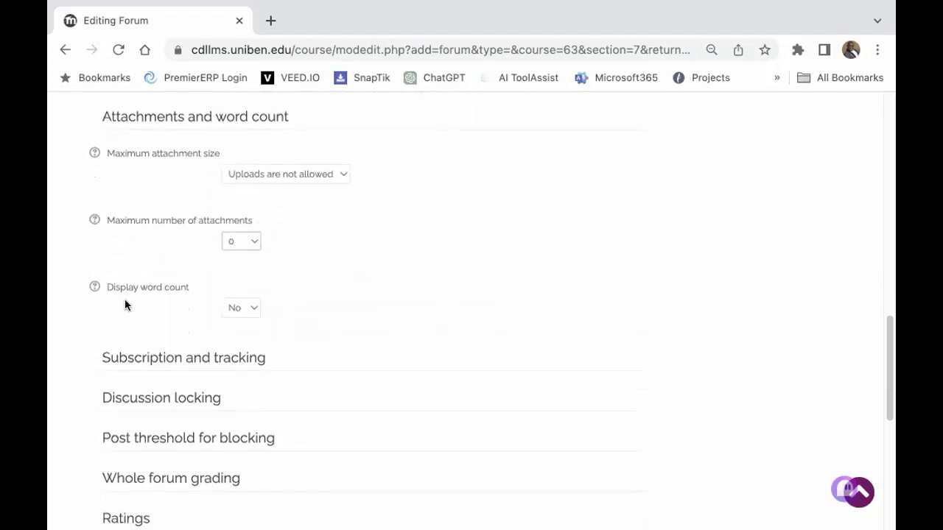
Step: Set Display word count to Yes
left_click(253, 311)
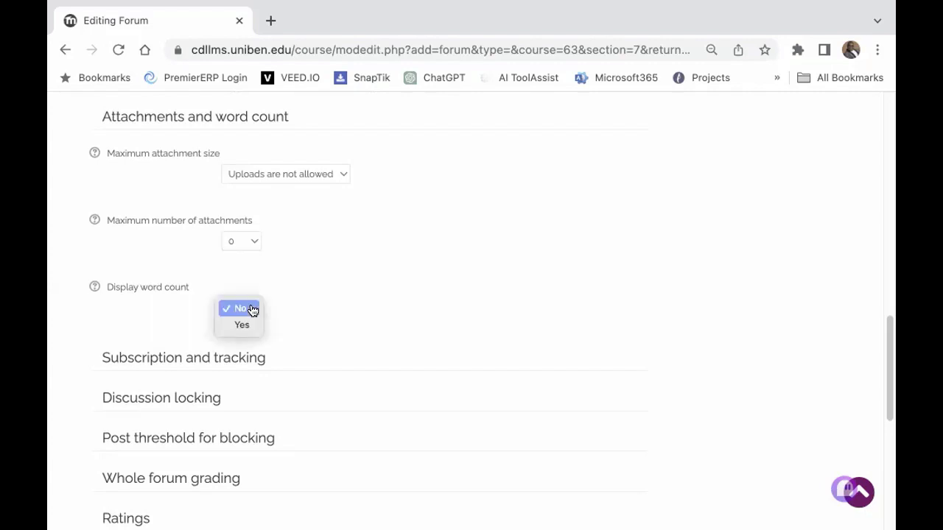
left_click(240, 325)
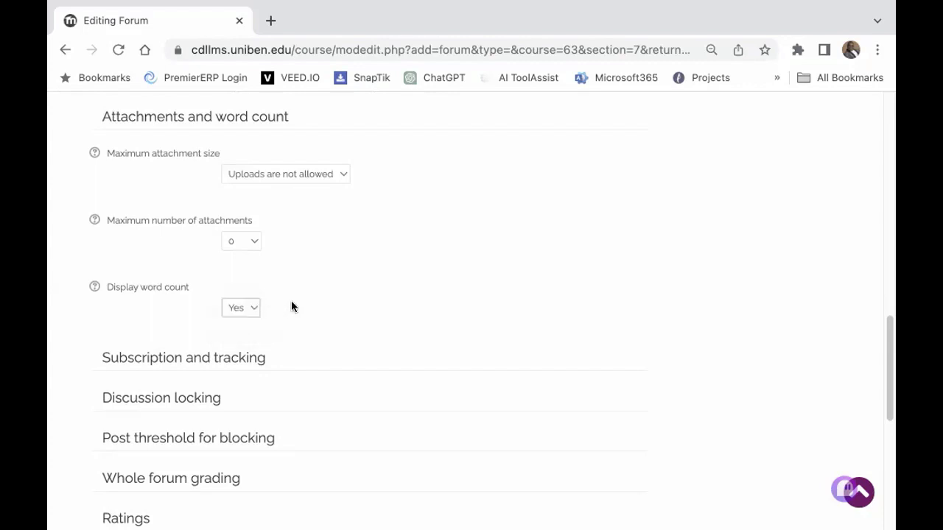
scroll(356, 315, "down", 1)
scroll(356, 315, "down", 2)
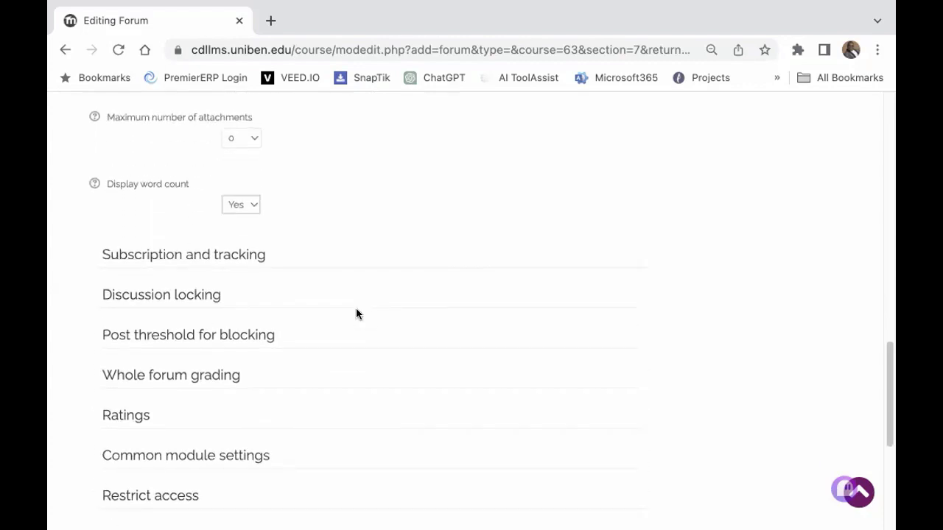
scroll(355, 315, "up", 4)
scroll(352, 315, "down", 5)
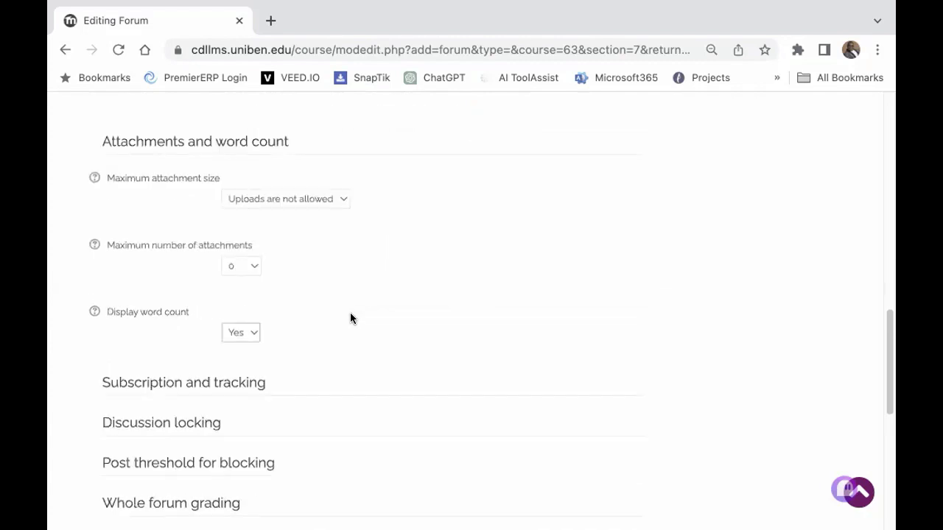
Step: Set the forum's subscription mode to Forced subscription
left_click(246, 239)
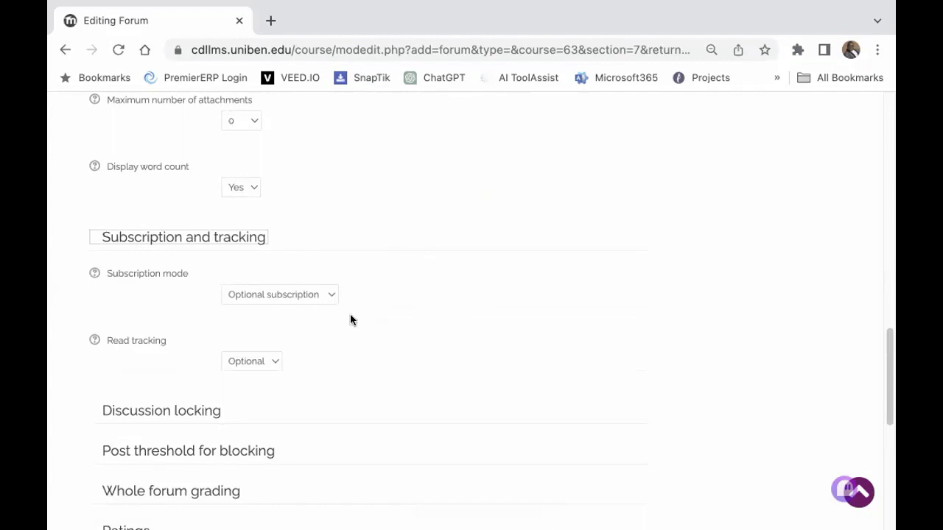
left_click(331, 294)
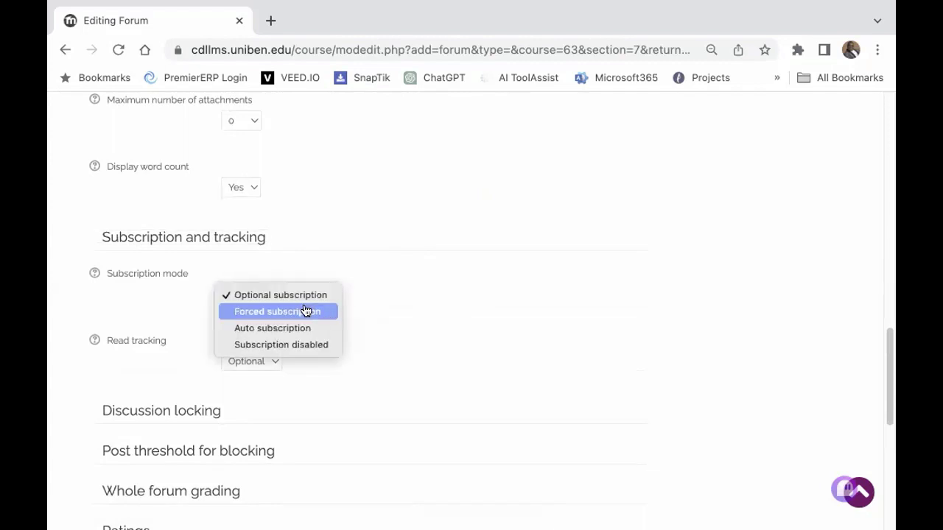
left_click(305, 313)
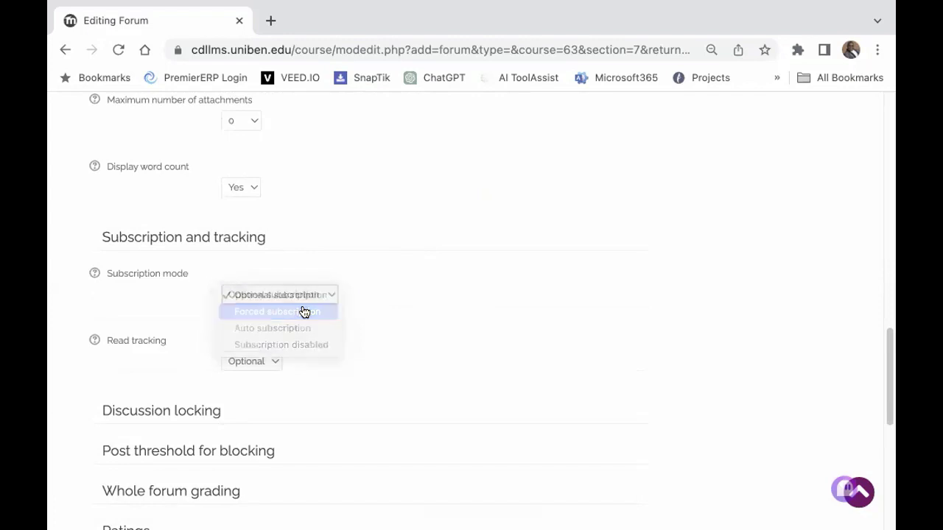
scroll(406, 327, "down", 2)
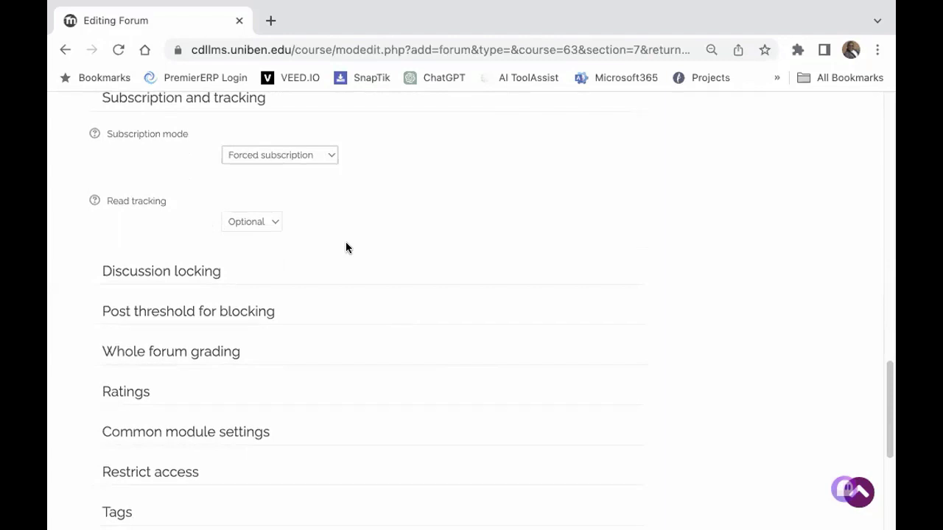
scroll(346, 243, "down", 1)
scroll(332, 303, "down", 1)
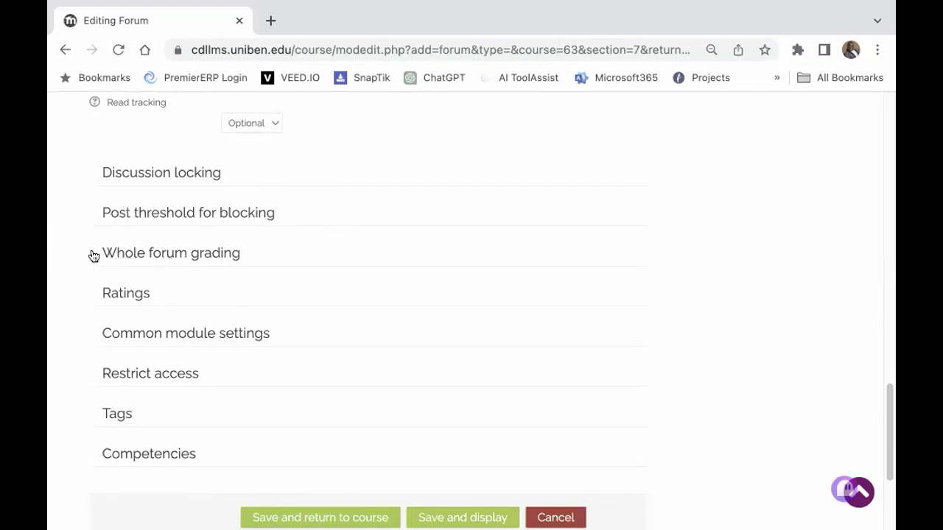
left_click(227, 256)
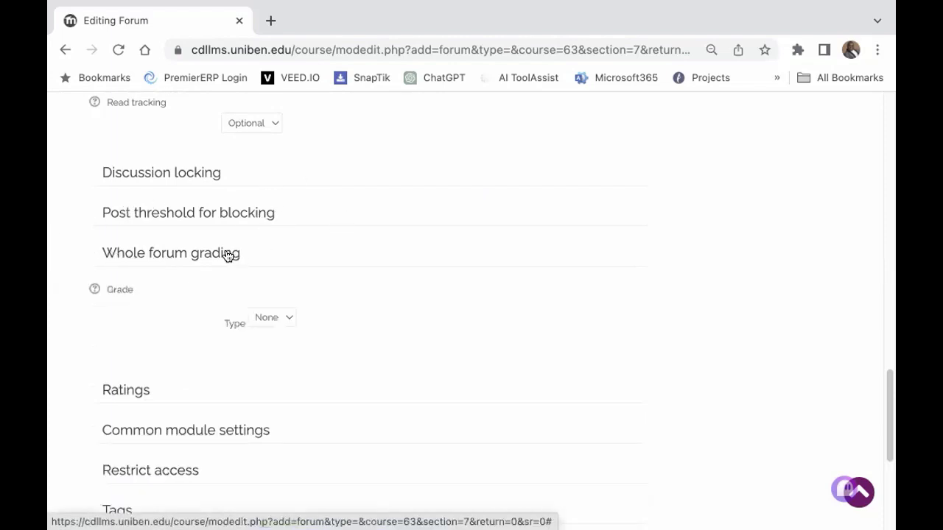
left_click(286, 318)
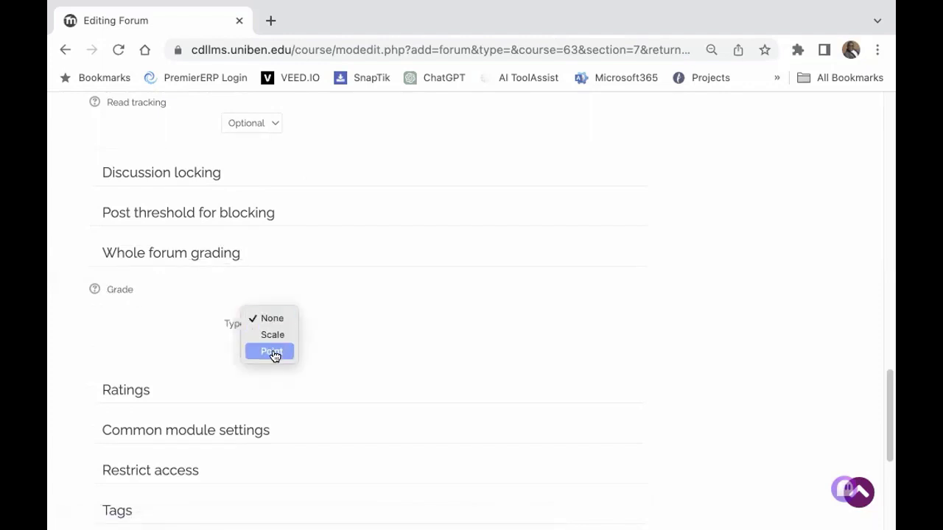
left_click(271, 352)
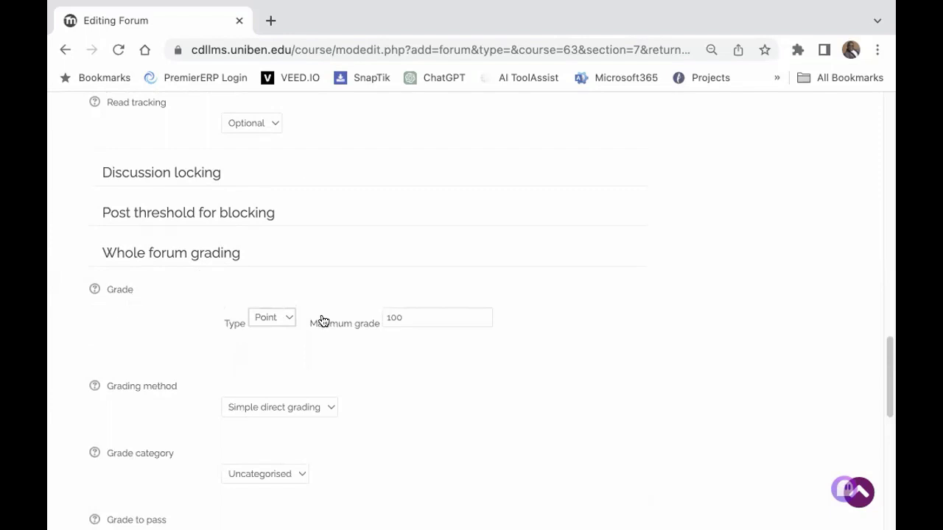
left_click(408, 315)
key("BackSpace")
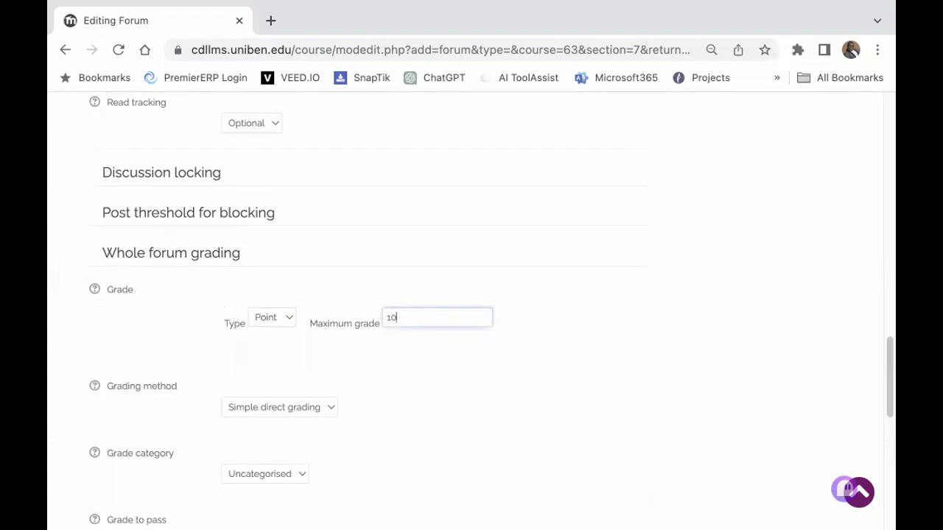
scroll(391, 341, "down", 5)
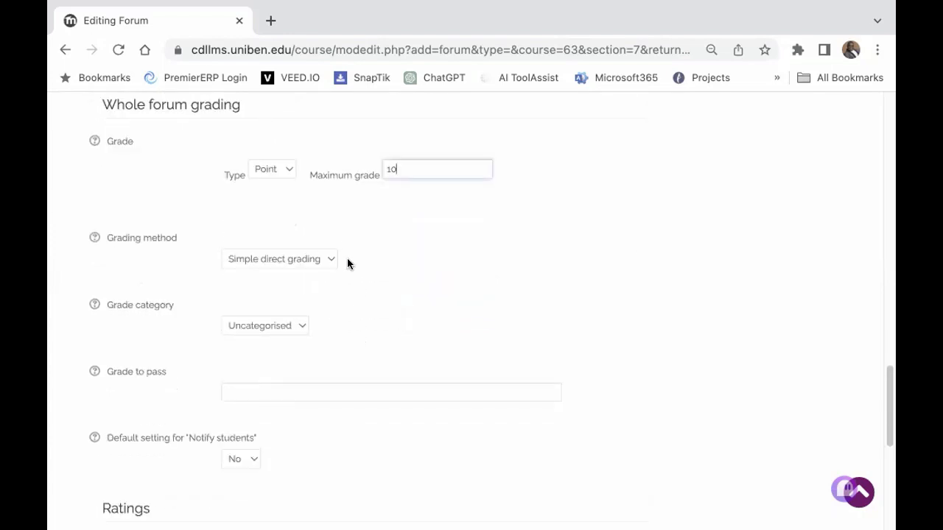
scroll(356, 254, "down", 1)
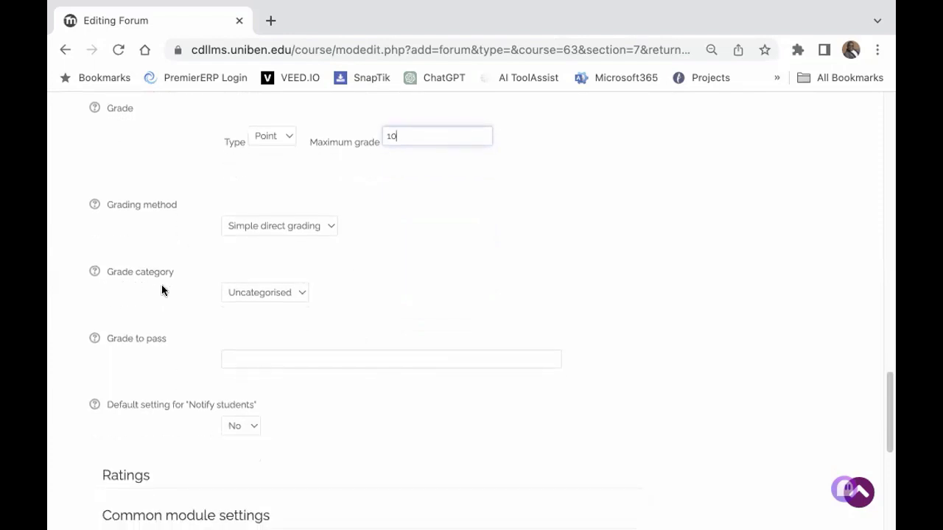
scroll(344, 295, "down", 2)
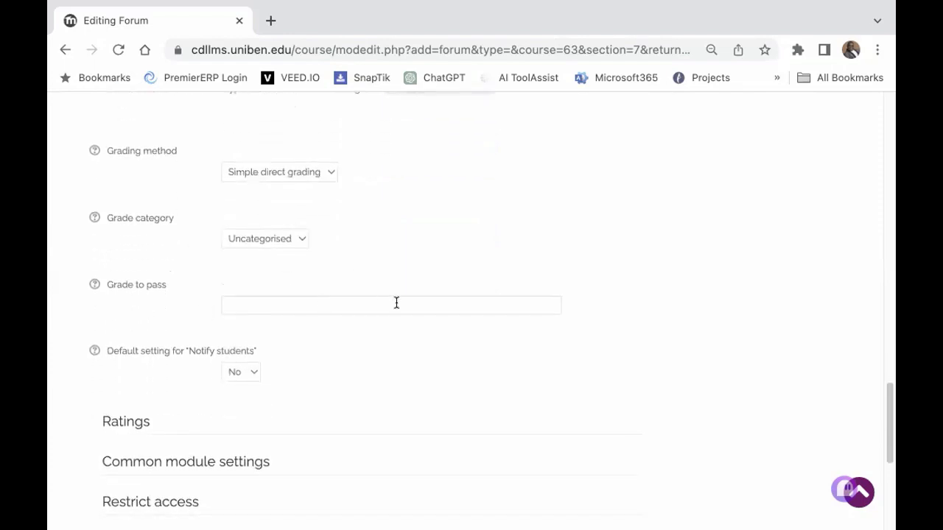
scroll(409, 303, "down", 1)
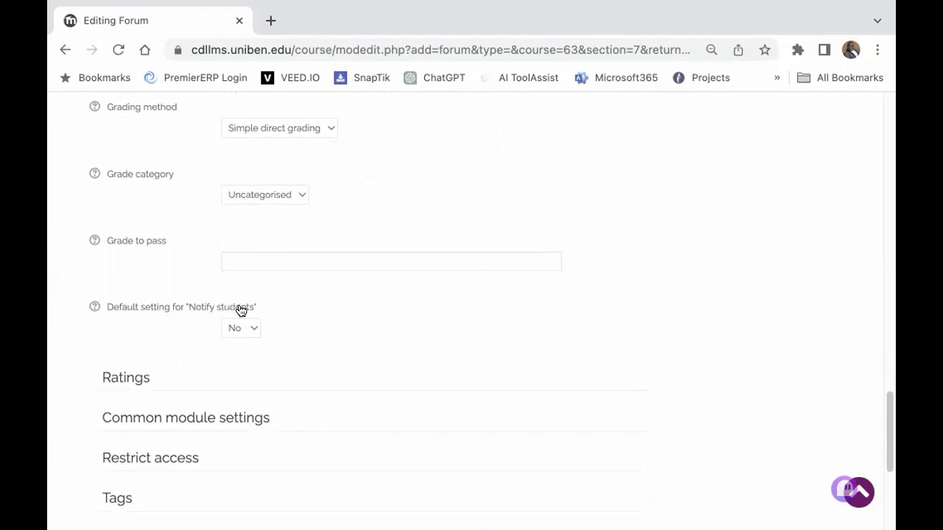
left_click(251, 331)
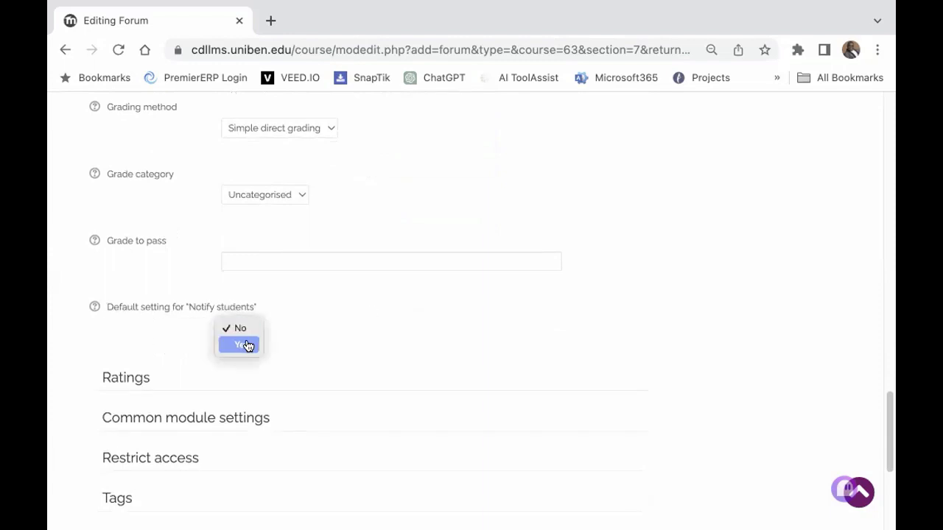
left_click(248, 346)
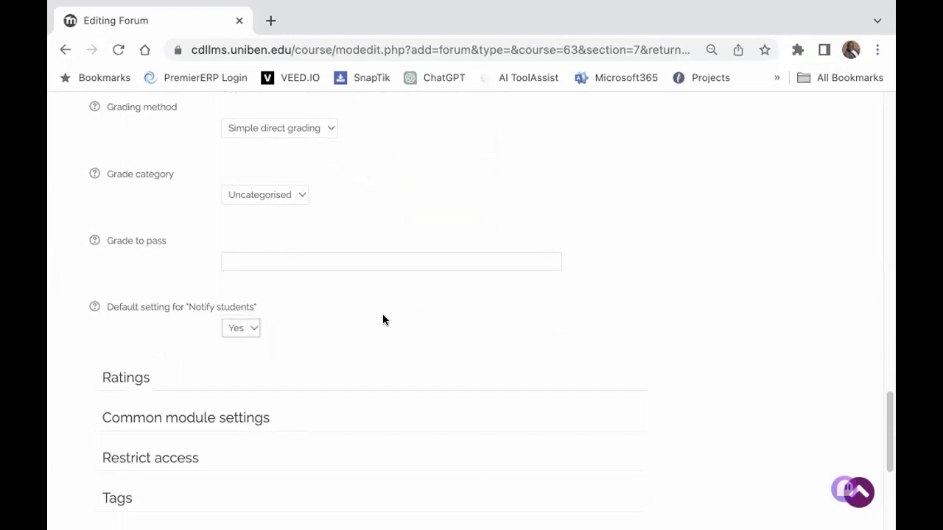
scroll(382, 320, "down", 3)
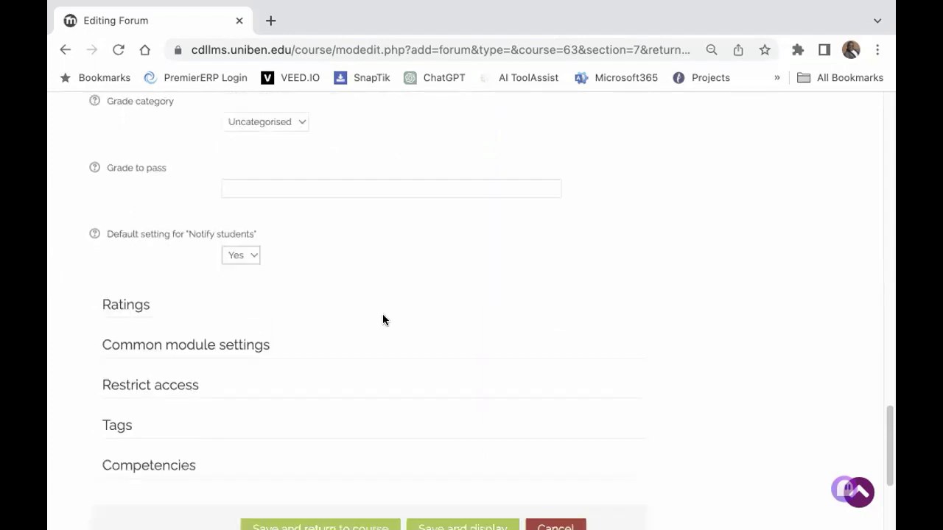
left_click(133, 219)
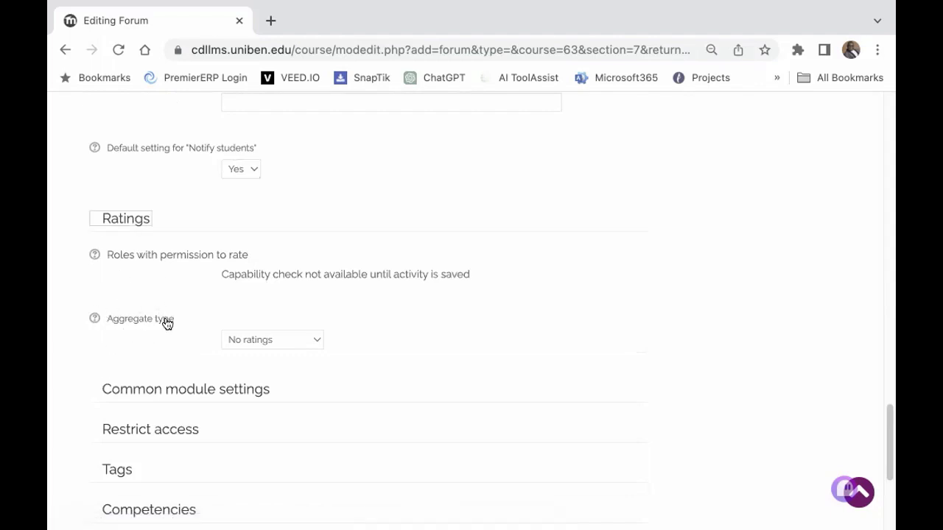
Step: Aggregate ratings by Count of ratings on a point scale with maximum grade 10
left_click(317, 343)
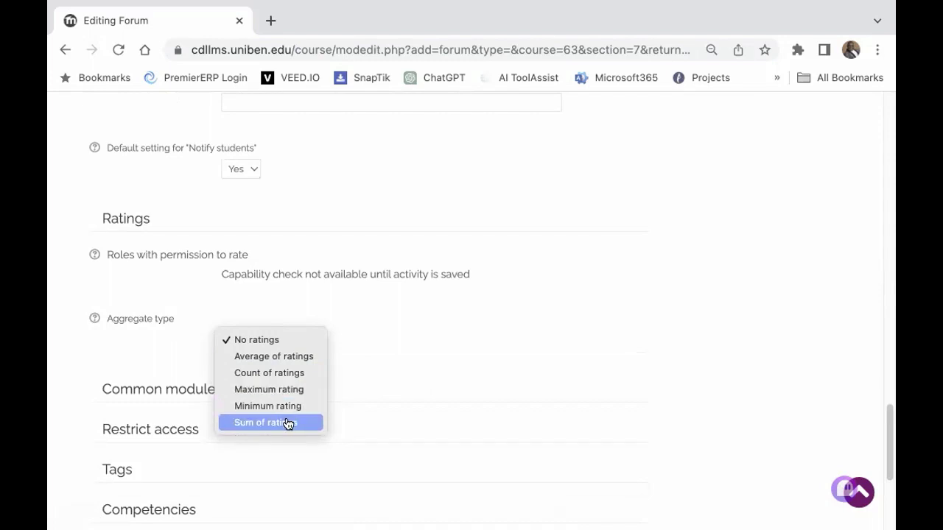
left_click(292, 374)
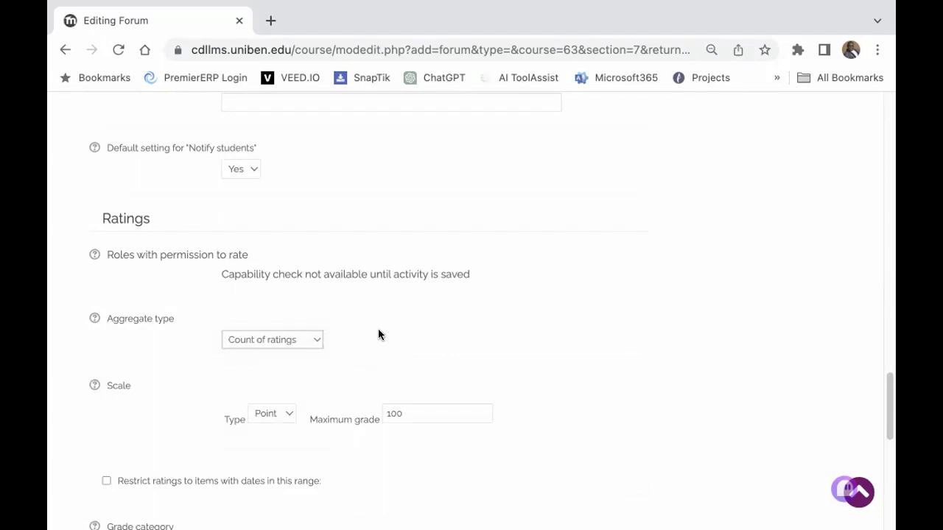
scroll(388, 332, "down", 2)
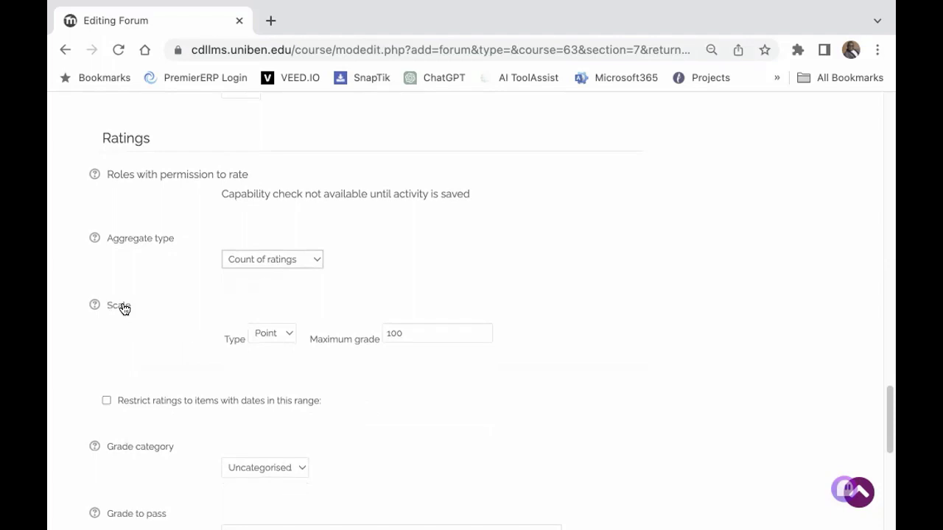
left_click(428, 330)
key("BackSpace")
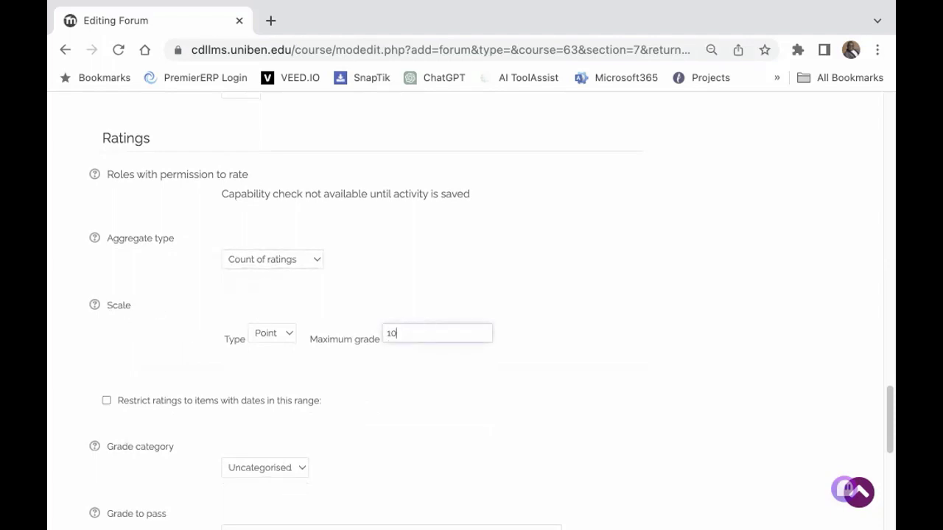
scroll(356, 341, "down", 2)
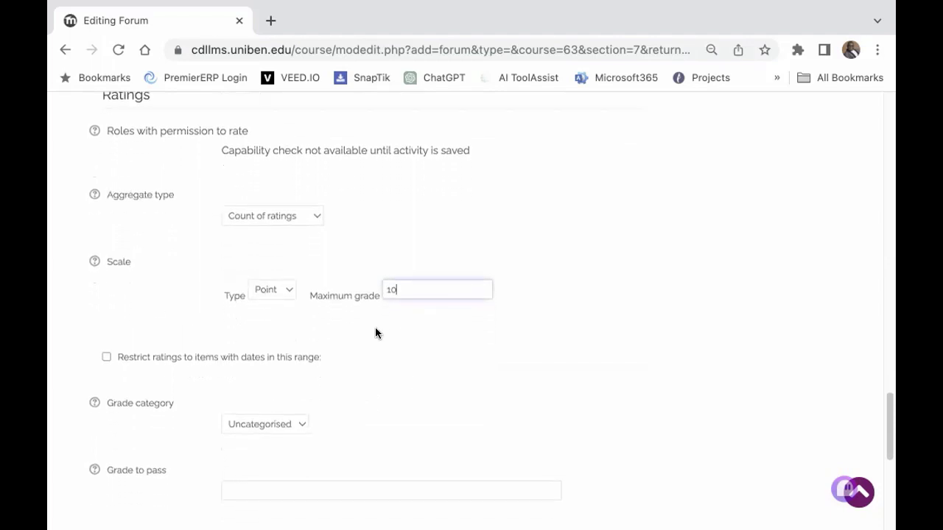
scroll(410, 259, "down", 3)
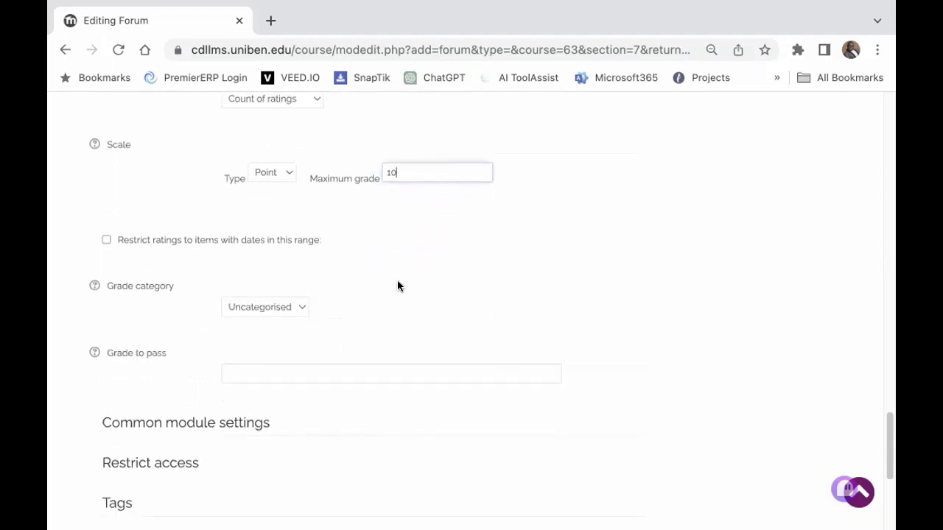
scroll(200, 307, "down", 1)
scroll(224, 274, "down", 3)
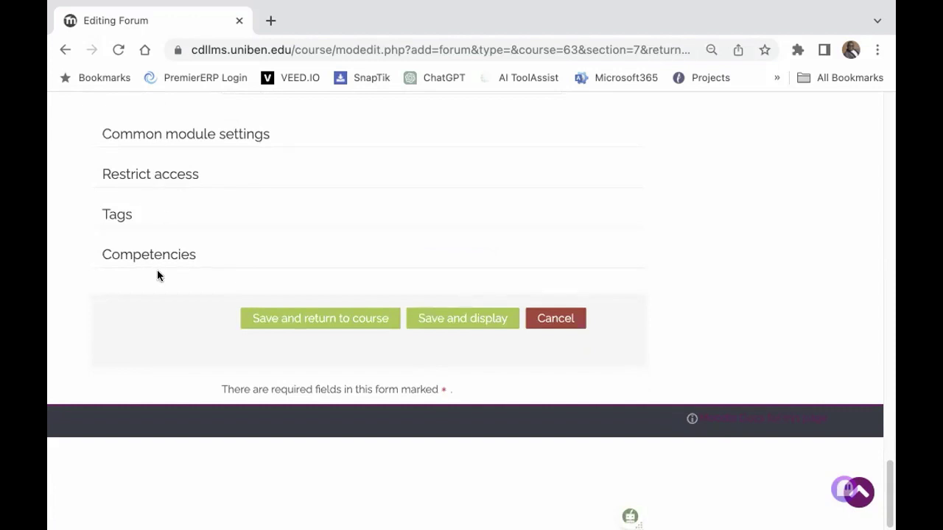
scroll(347, 269, "up", 2)
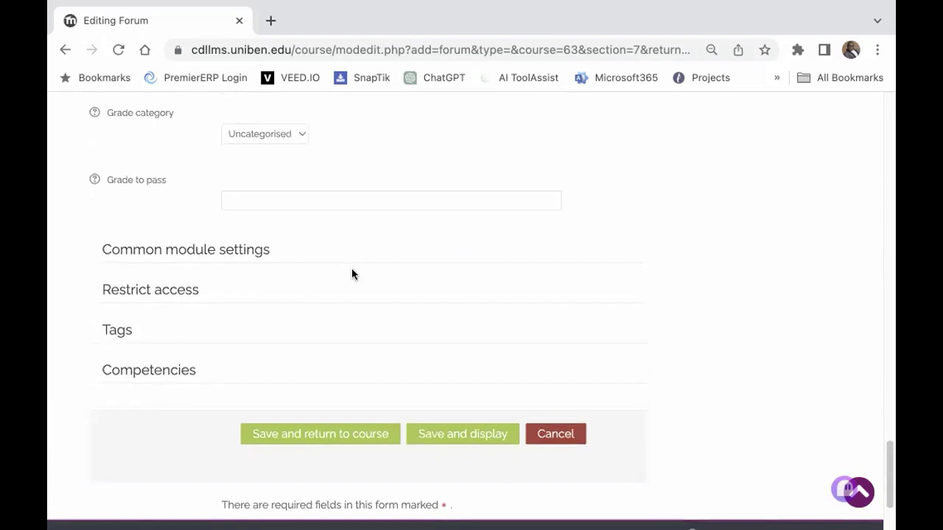
scroll(358, 308, "up", 5)
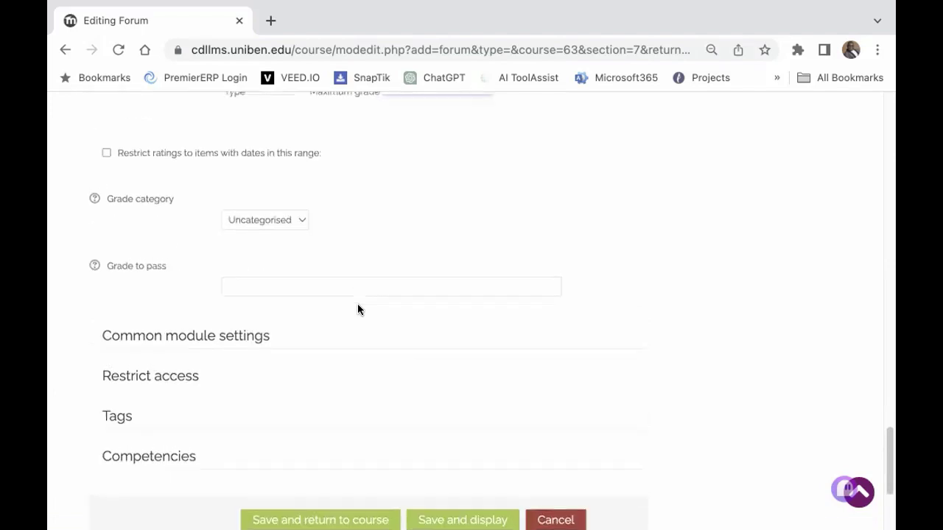
scroll(359, 308, "up", 20)
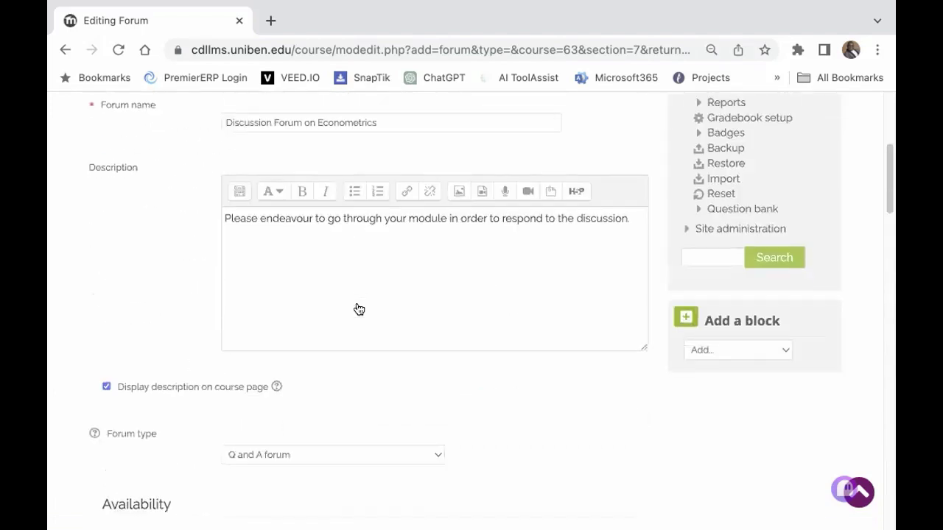
scroll(358, 302, "down", 10)
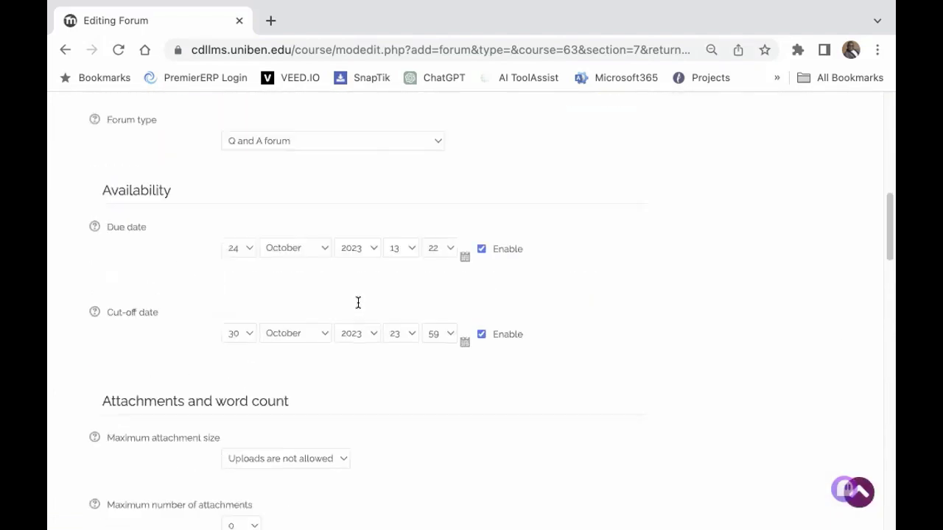
scroll(358, 303, "down", 8)
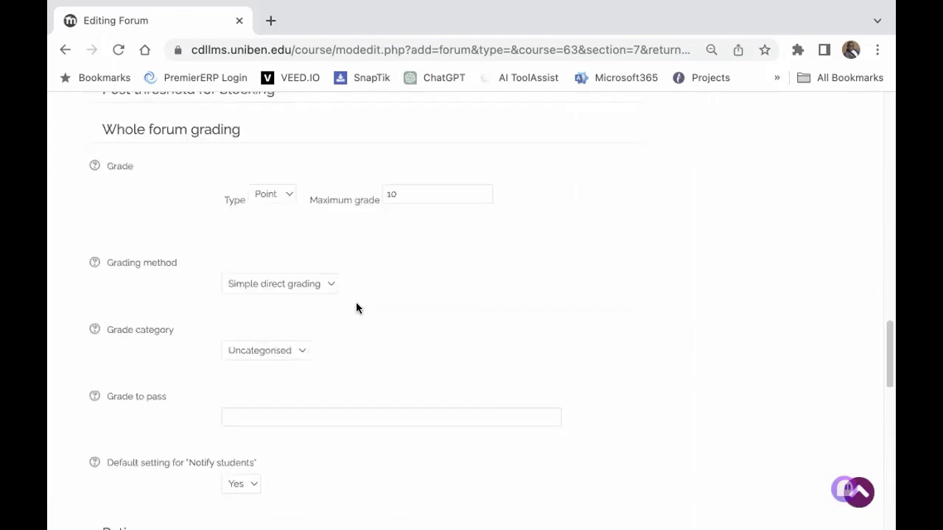
scroll(357, 308, "up", 8)
scroll(356, 308, "up", 10)
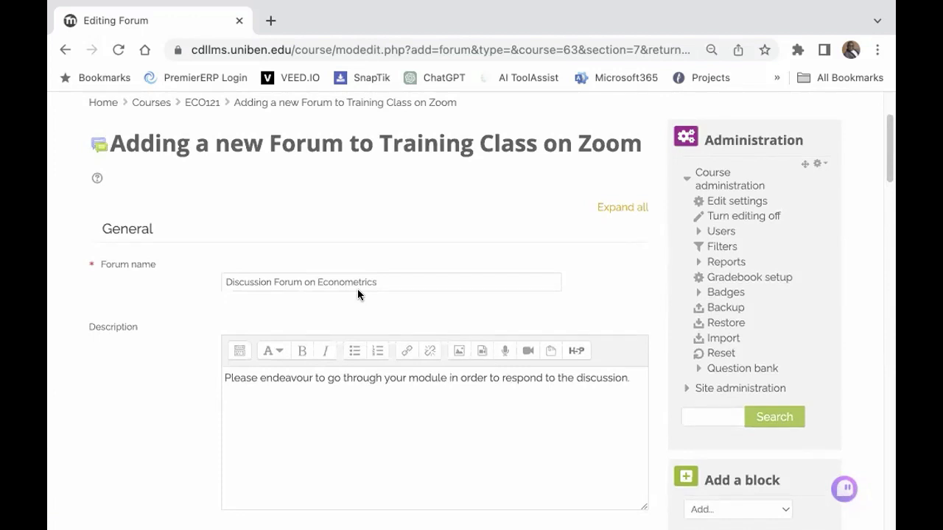
scroll(357, 290, "down", 9)
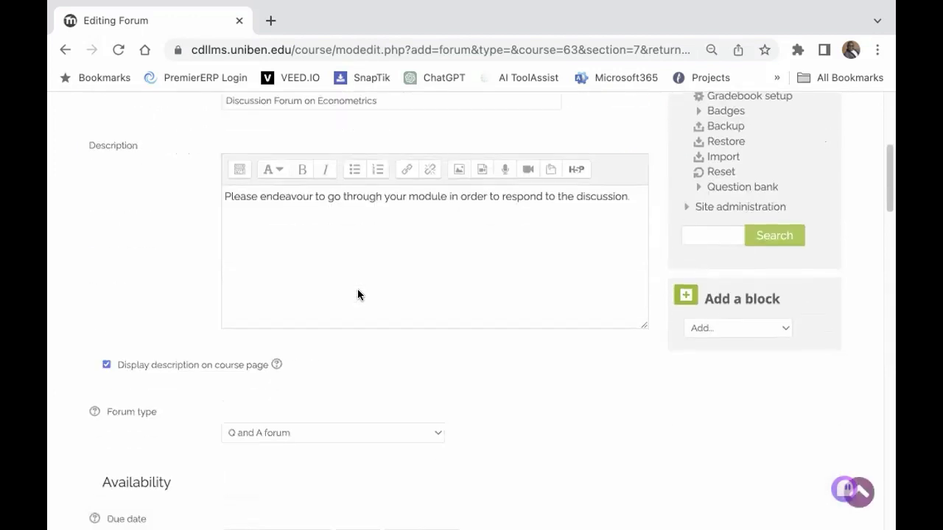
scroll(358, 295, "down", 7)
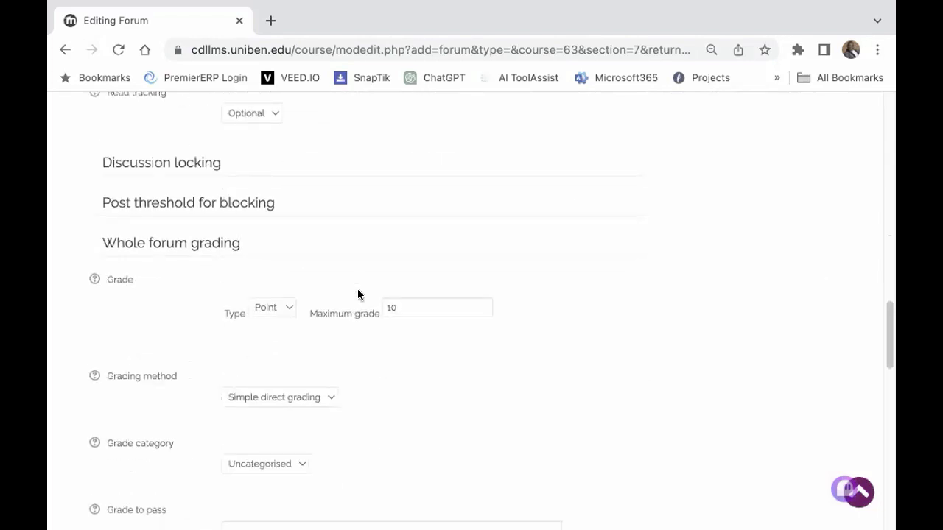
scroll(357, 331, "down", 3)
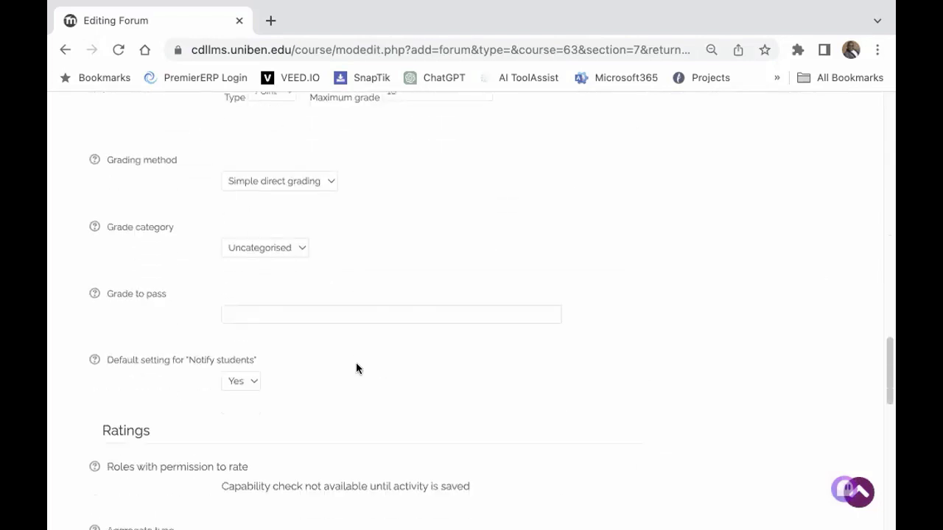
scroll(356, 361, "down", 4)
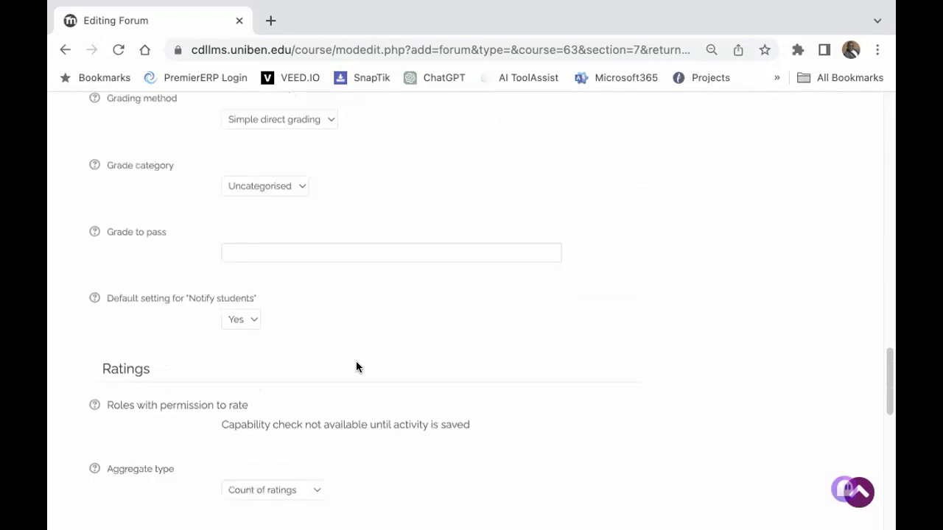
scroll(354, 358, "down", 3)
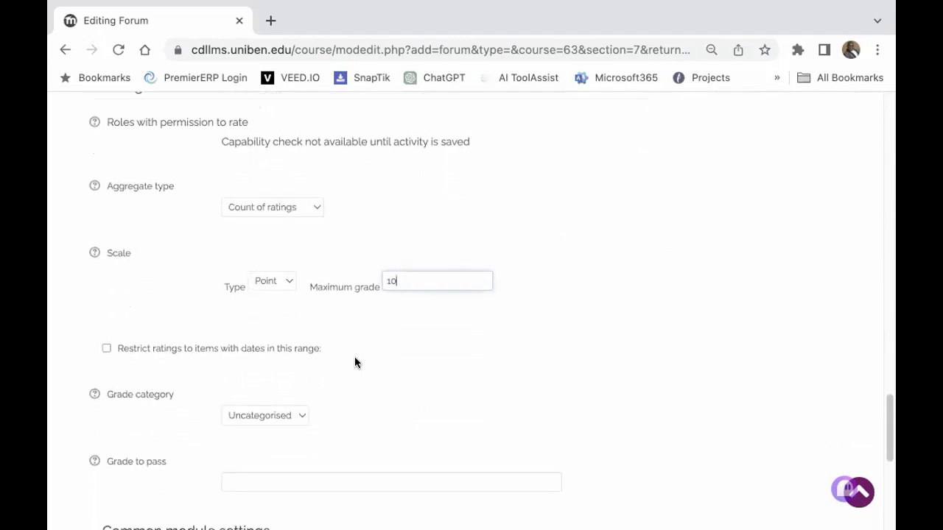
scroll(354, 357, "down", 1)
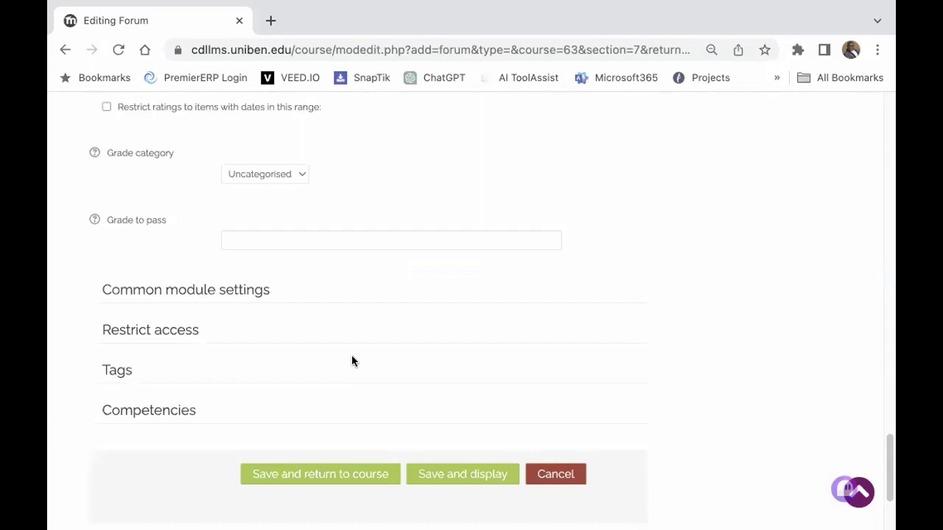
scroll(386, 286, "down", 2)
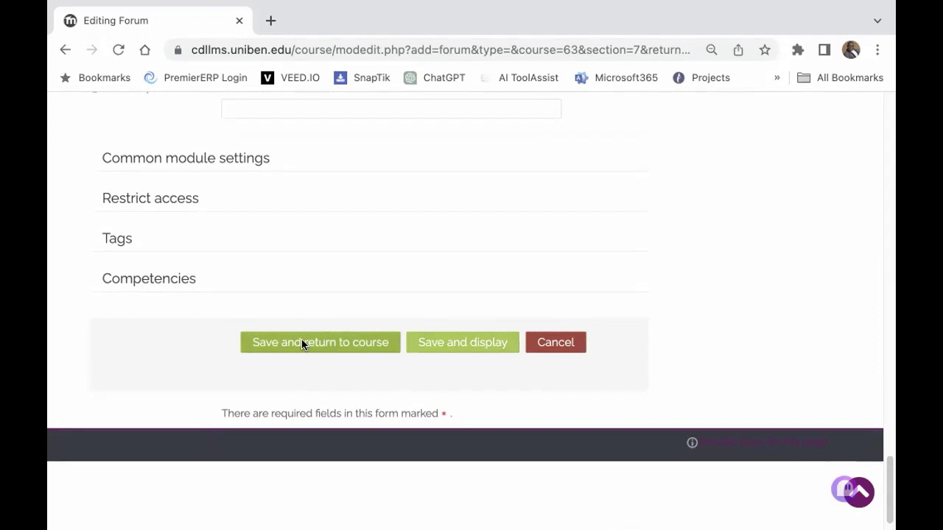
Step: Save the forum with 'Save and display' and view its page
left_click(460, 347)
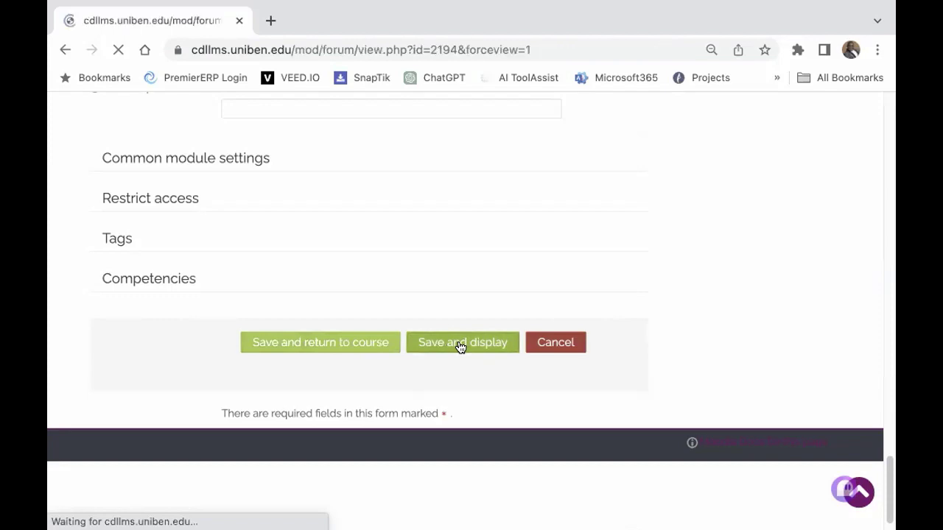
scroll(359, 379, "down", 3)
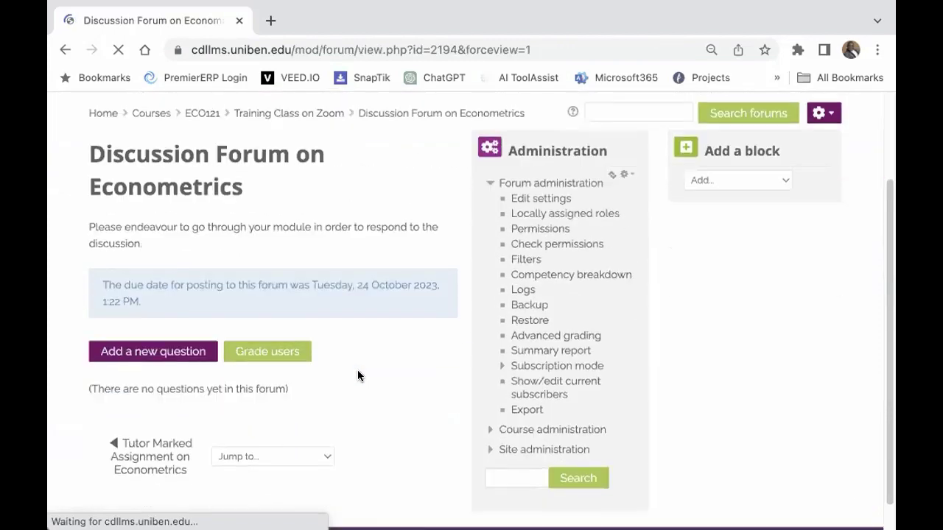
scroll(357, 368, "down", 1)
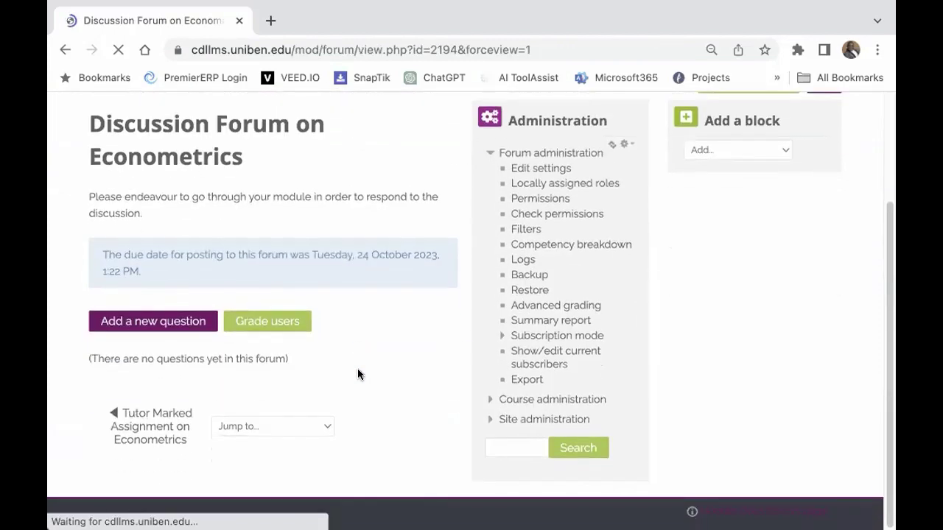
Step: Start a new forum question with the subject 'Discussion on Econometrics'
left_click(146, 324)
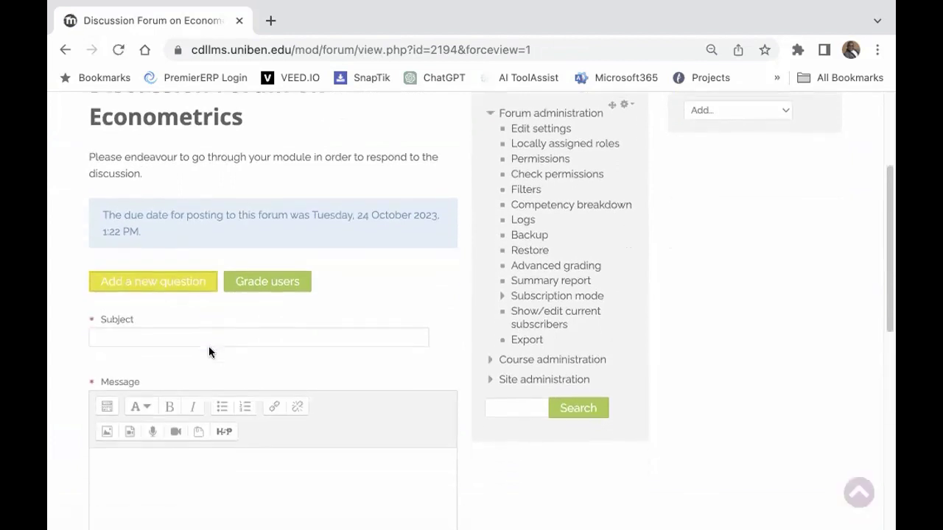
left_click(163, 319)
type("D")
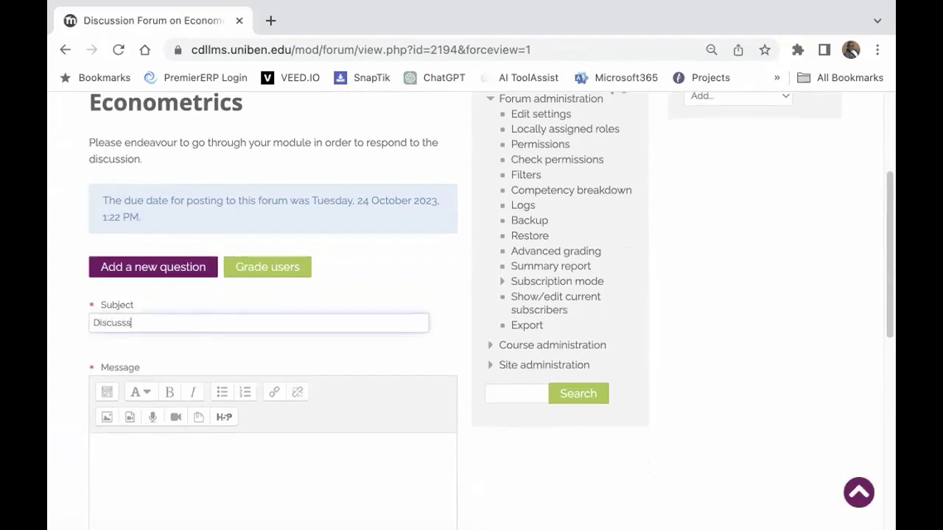
type("iscussion on Econometrics")
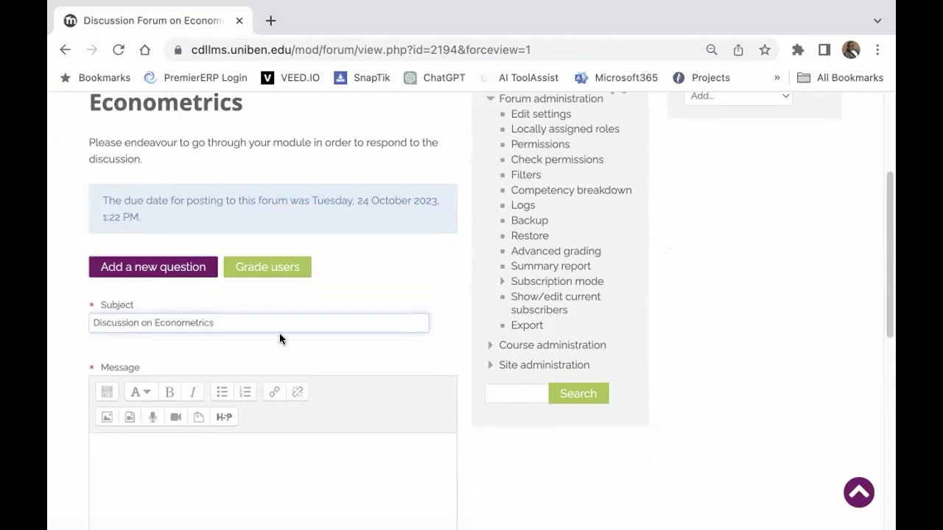
scroll(163, 379, "down", 3)
Step: Write the message asking students to explain the term "Econometrics" in their own words
left_click(162, 374)
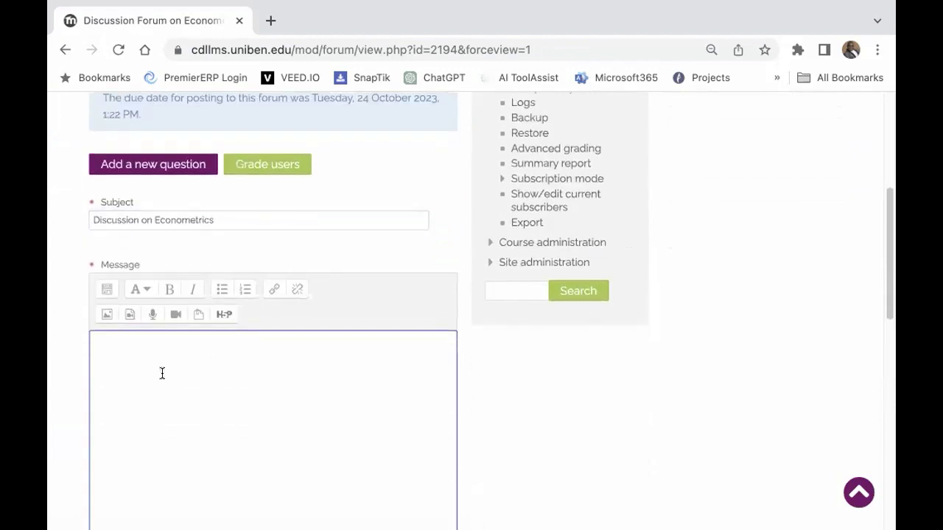
scroll(147, 350, "down", 1)
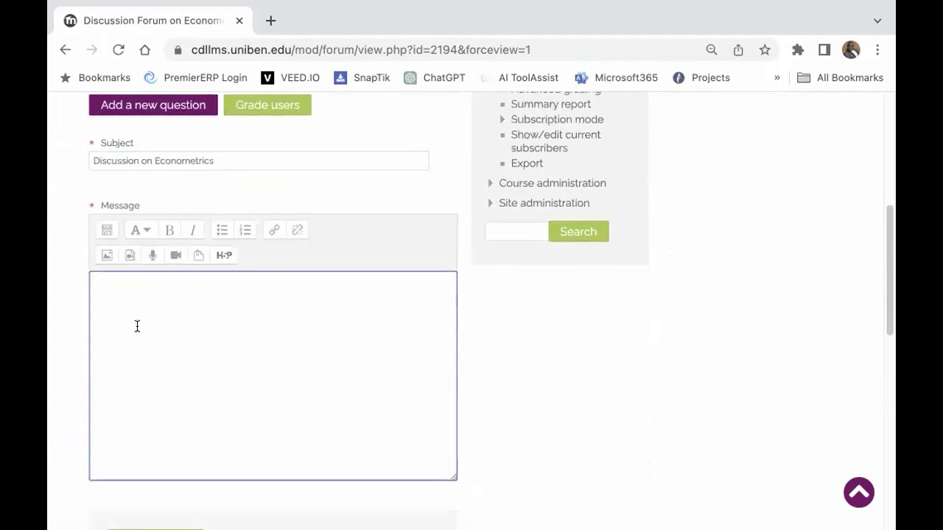
type("Explain in your own words what you mean Econometrics")
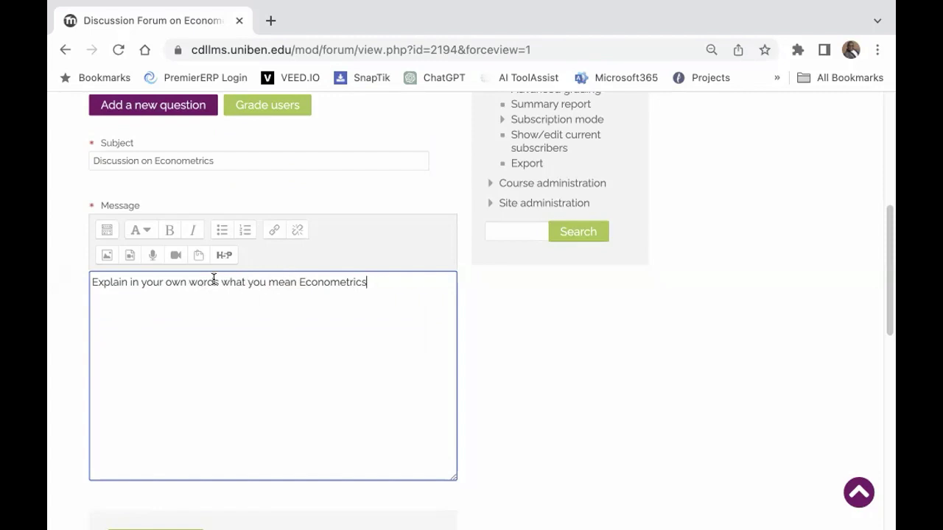
left_click_drag(220, 281, 296, 282)
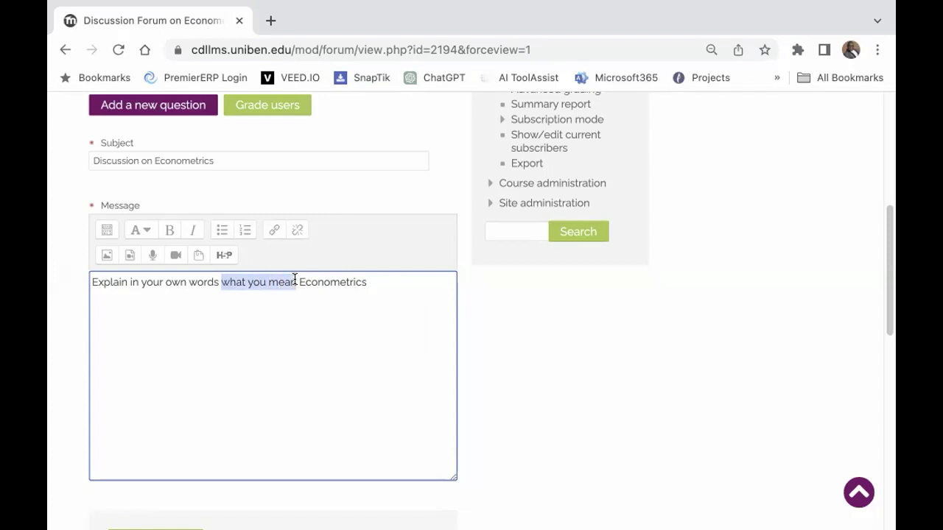
type("the ")
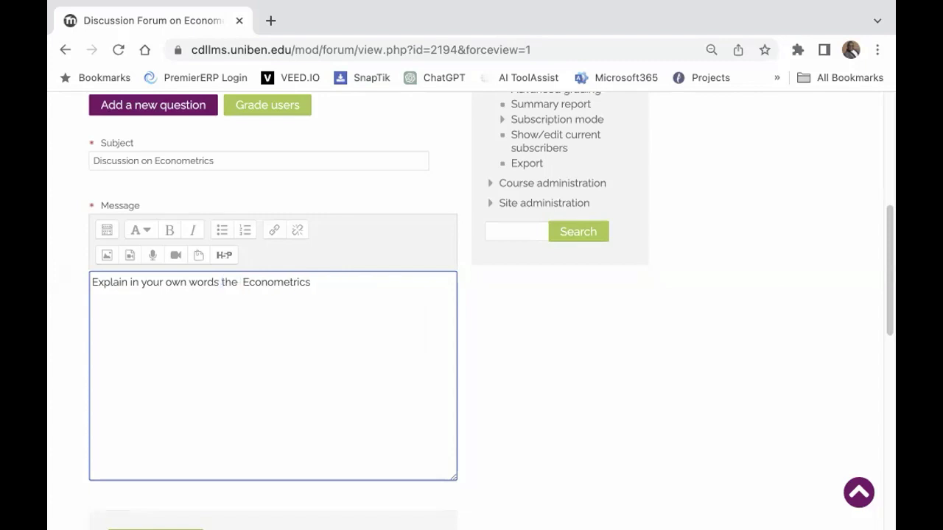
type("term")
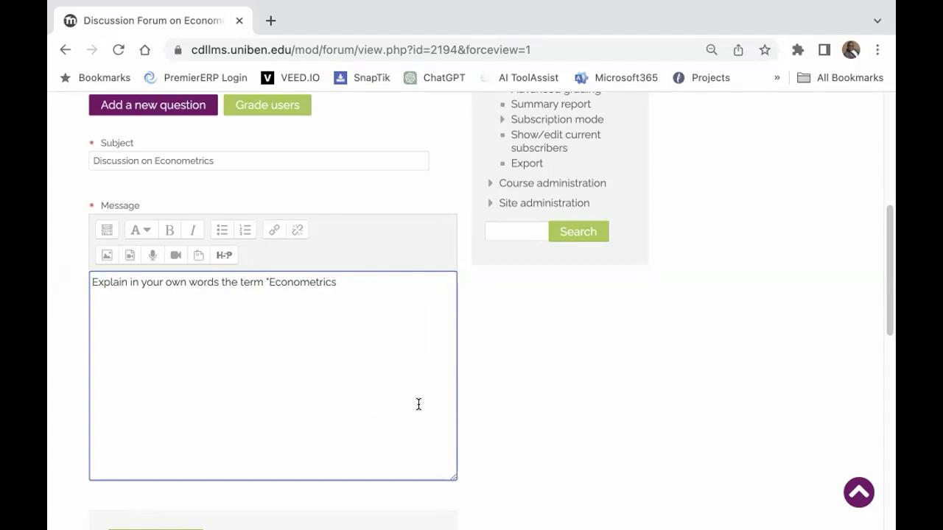
type(" \"")
left_click(364, 283)
scroll(322, 374, "down", 5)
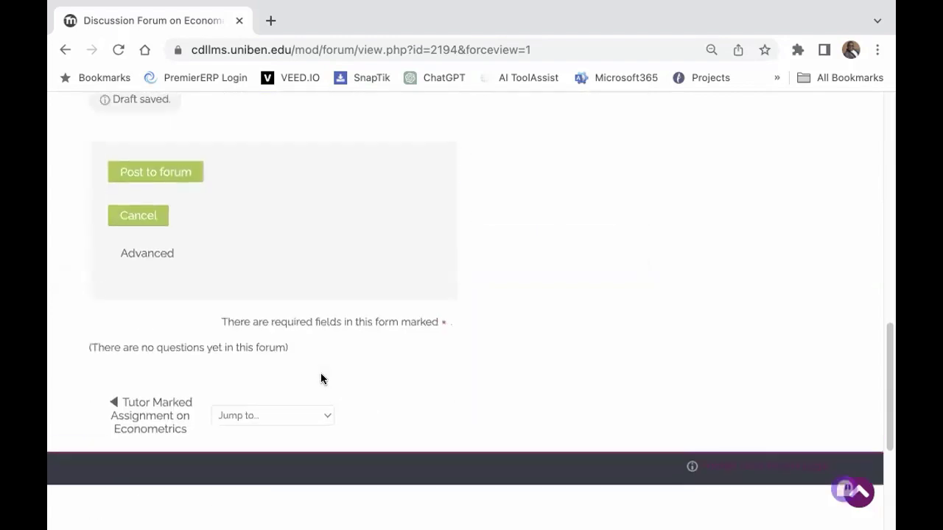
scroll(295, 350, "up", 2)
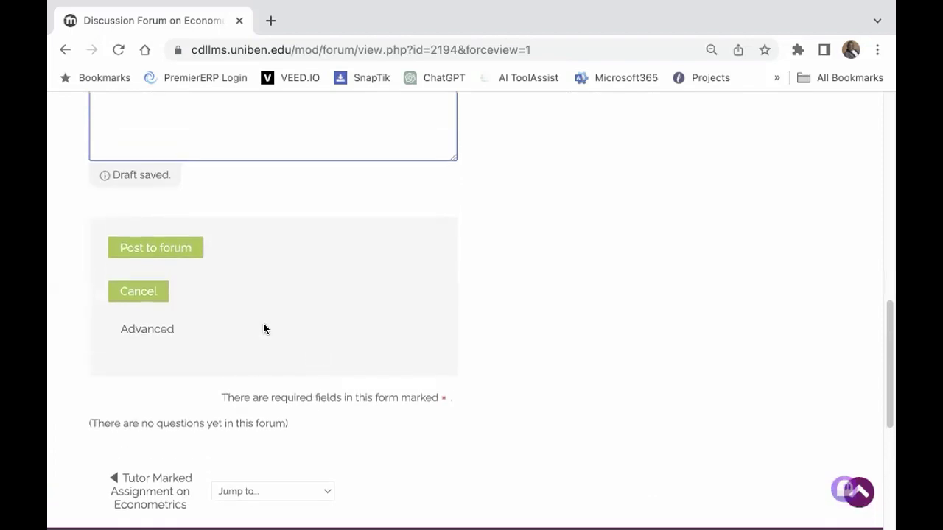
Step: Post the question to the forum and return to the ECO121 course page
left_click(153, 249)
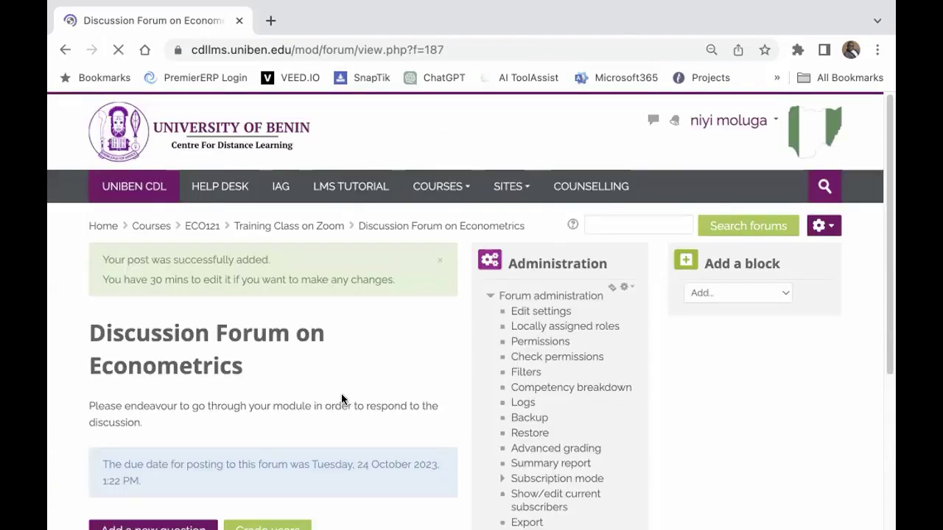
scroll(333, 393, "down", 3)
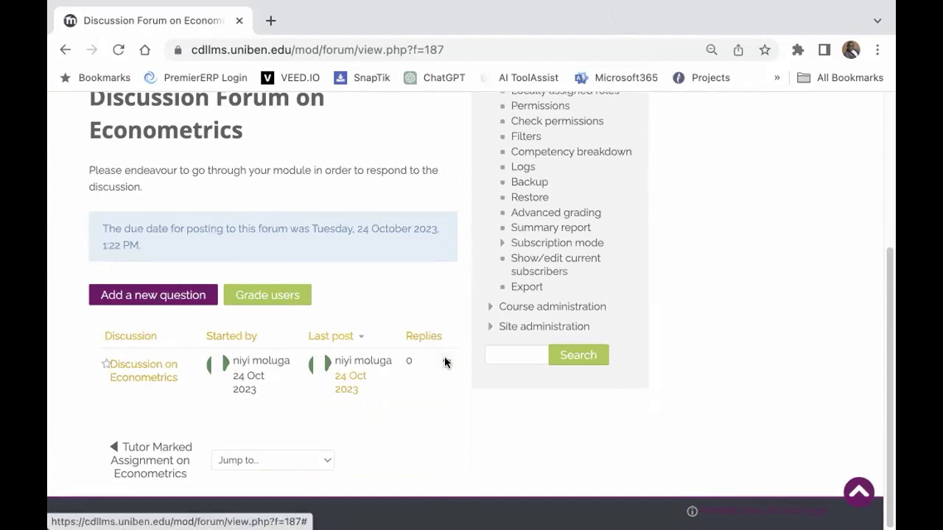
scroll(445, 359, "up", 3)
left_click(202, 227)
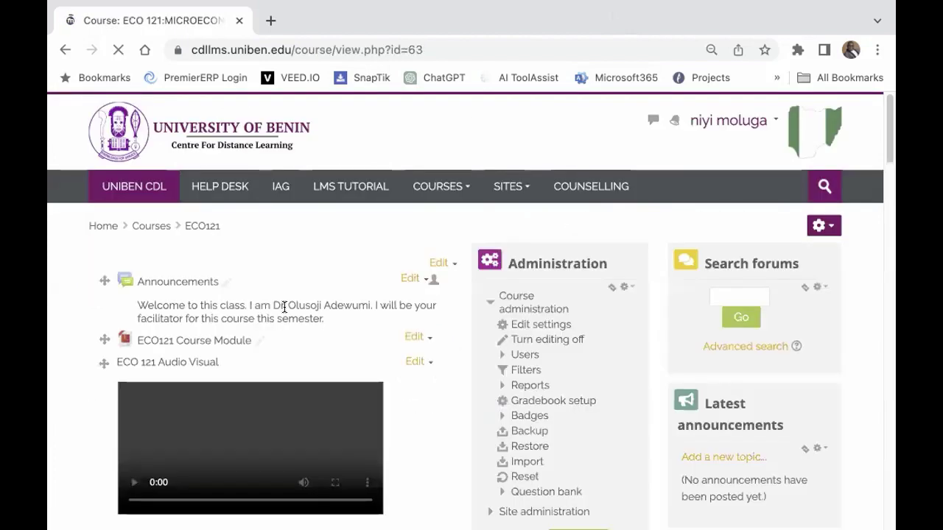
Step: Open Discussion Forum on Econometrics from the course page to check the posted question
scroll(286, 310, "down", 20)
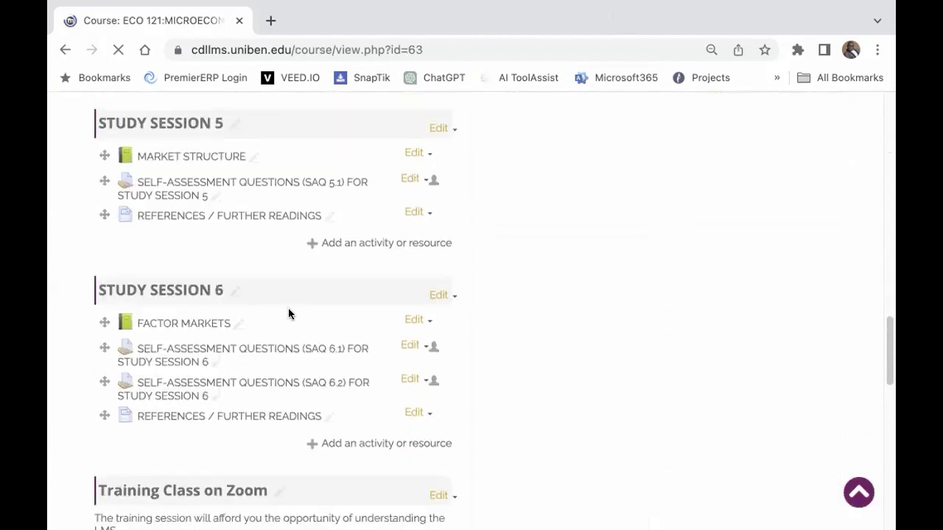
scroll(289, 313, "down", 9)
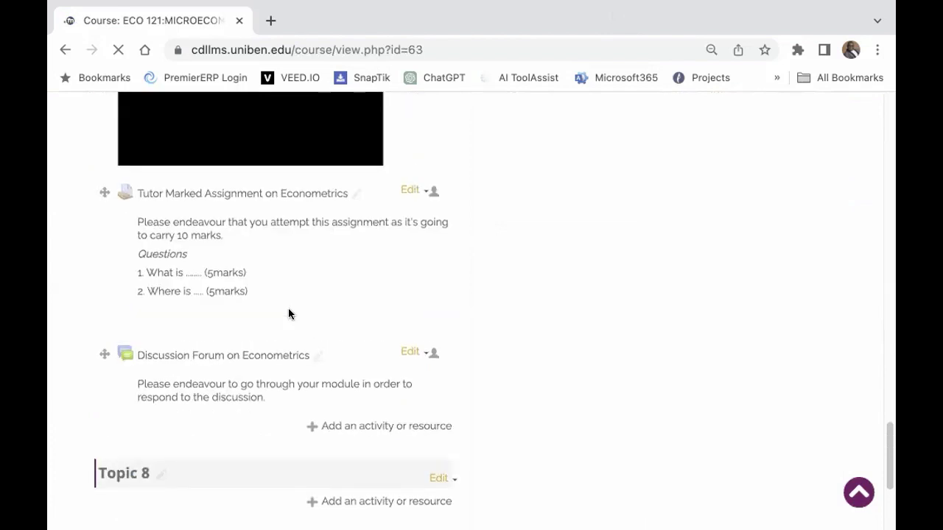
scroll(288, 315, "down", 1)
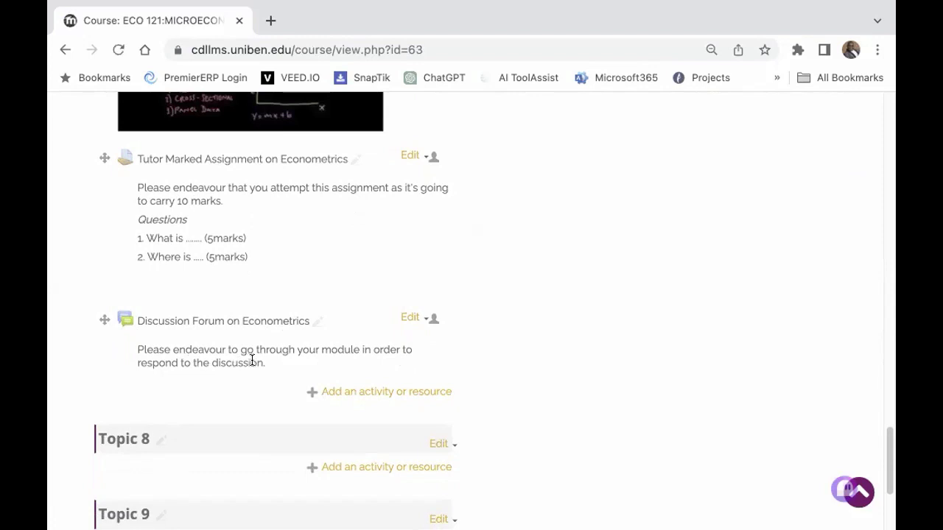
scroll(248, 361, "down", 1)
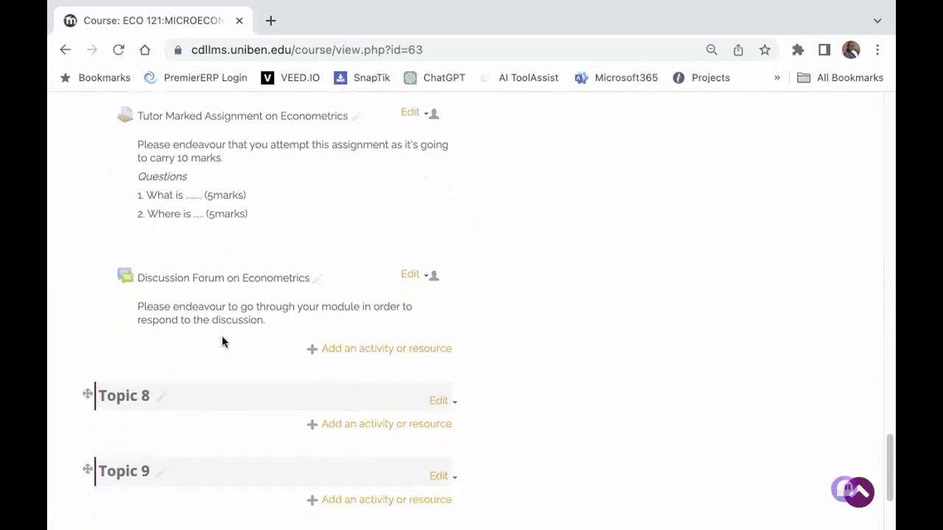
left_click(200, 280)
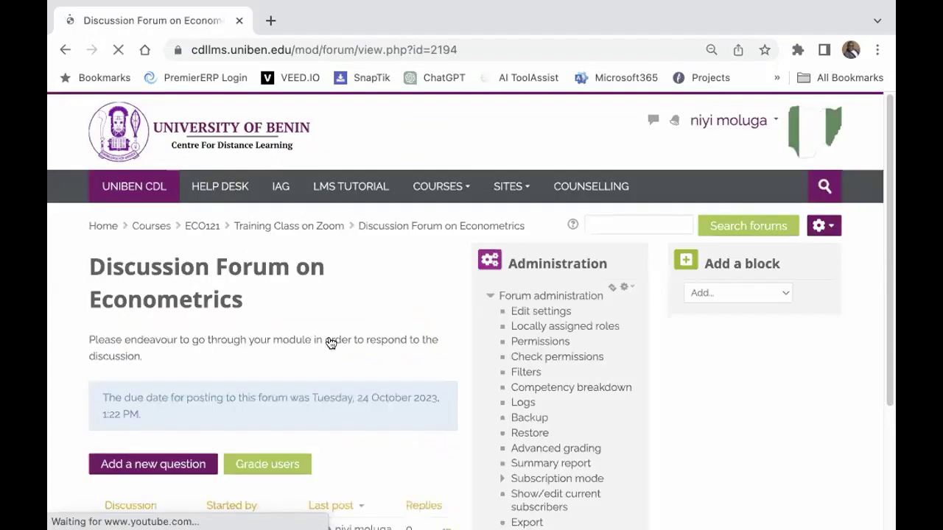
scroll(332, 339, "down", 4)
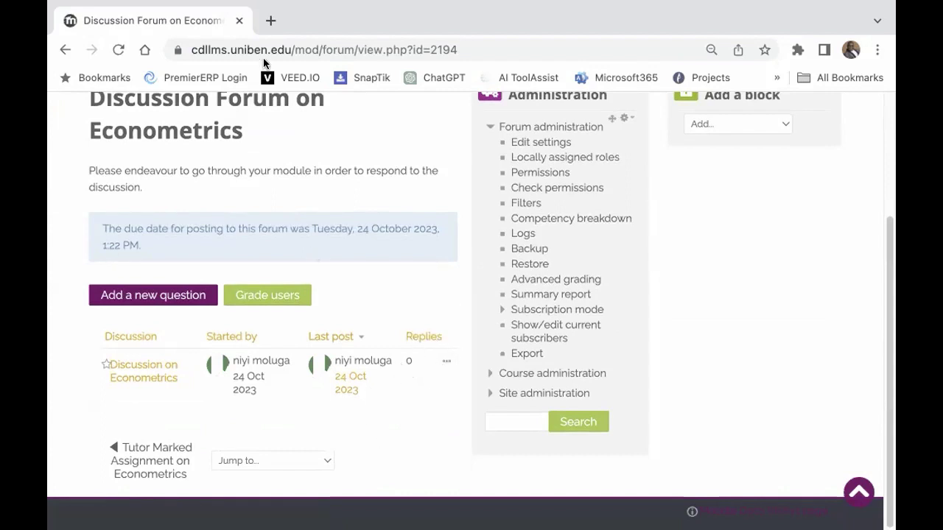
scroll(208, 182, "up", 3)
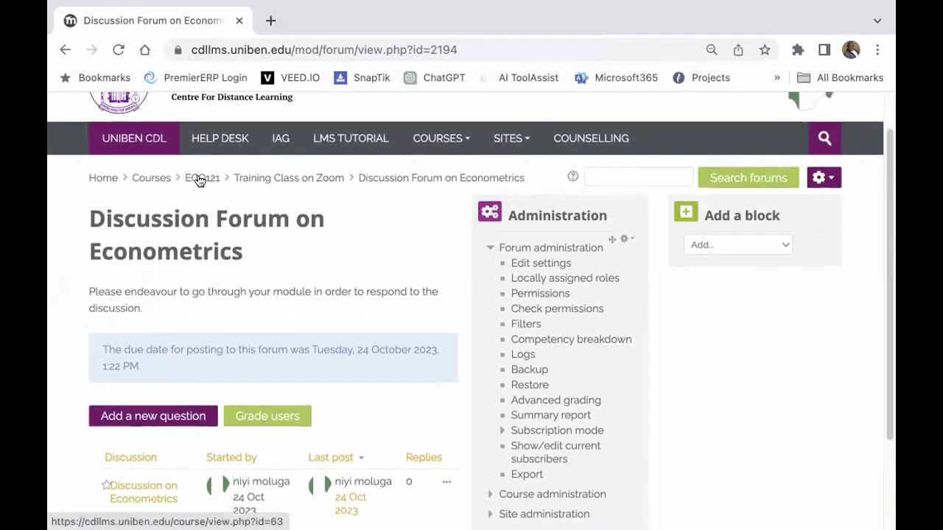
Step: Return to the ECO121 course page and scroll through the Training Class on Zoom activities
left_click(199, 181)
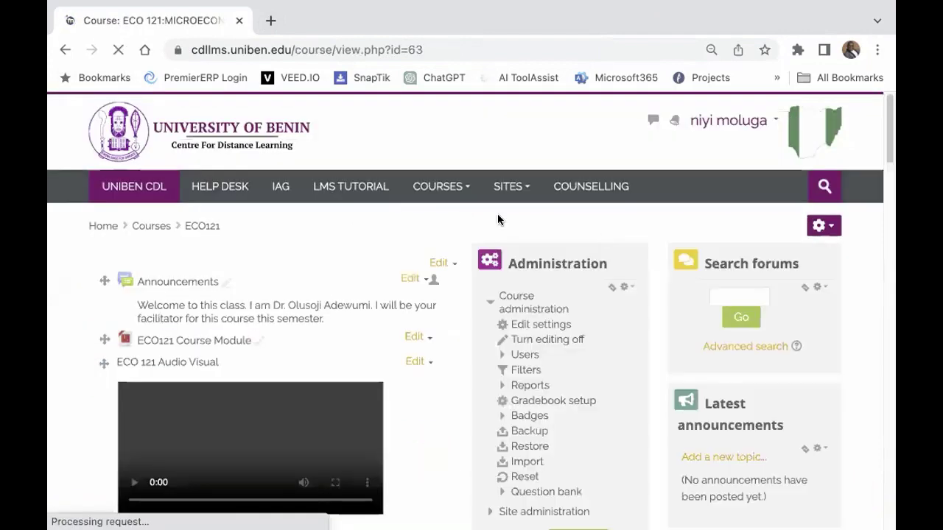
scroll(262, 347, "down", 15)
scroll(262, 346, "up", 1)
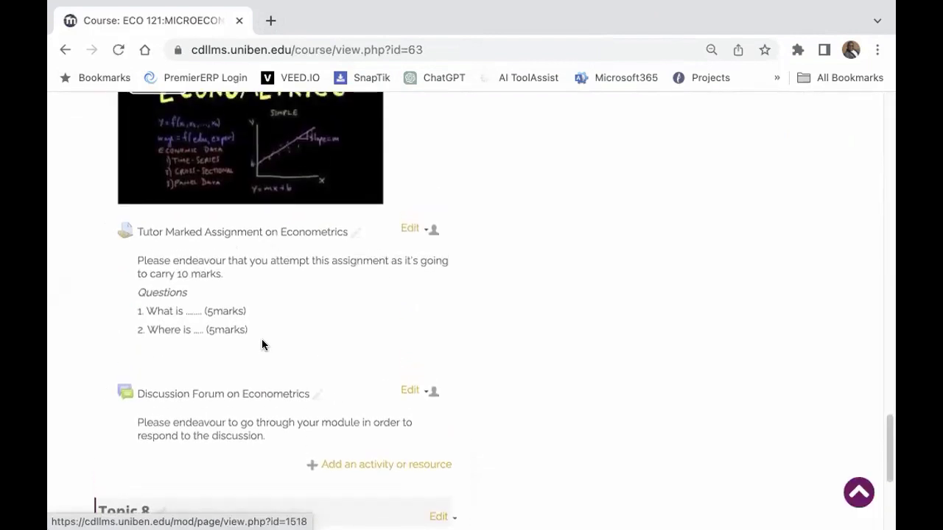
scroll(243, 356, "up", 2)
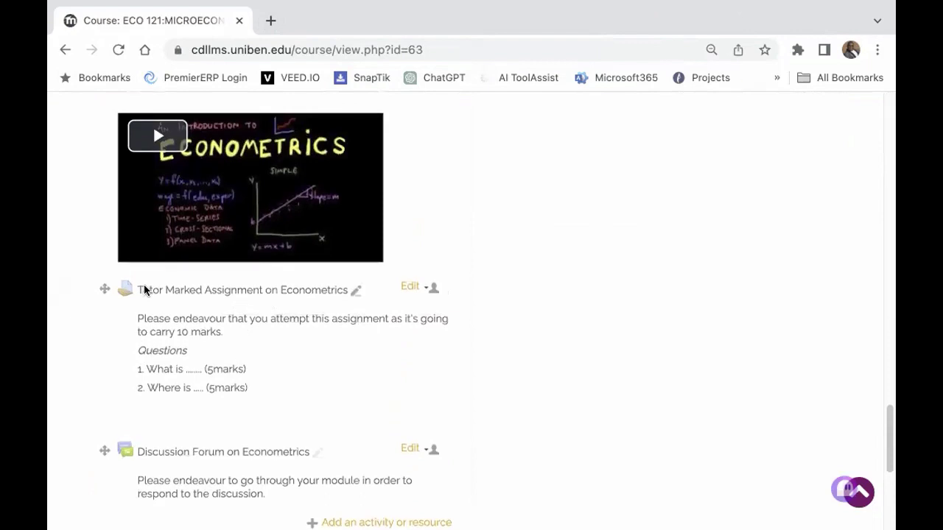
scroll(317, 346, "up", 2)
scroll(335, 344, "down", 1)
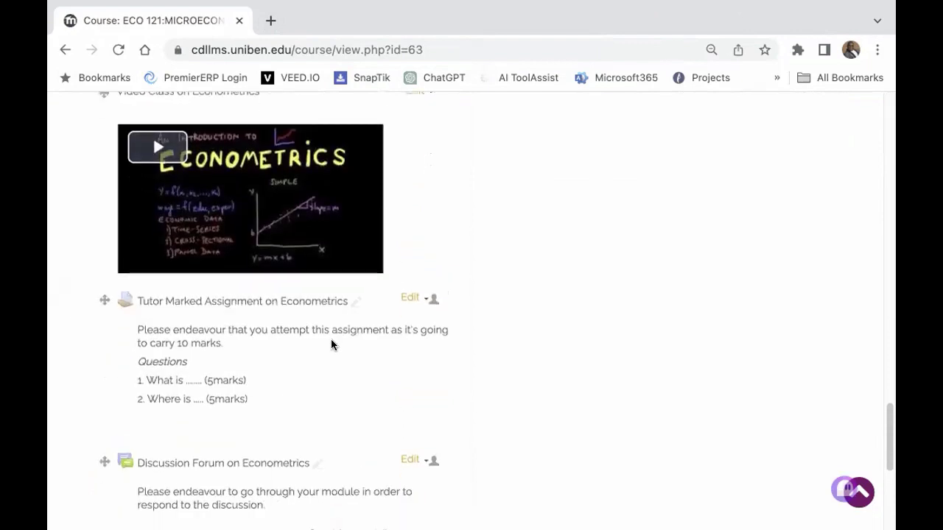
scroll(331, 344, "up", 4)
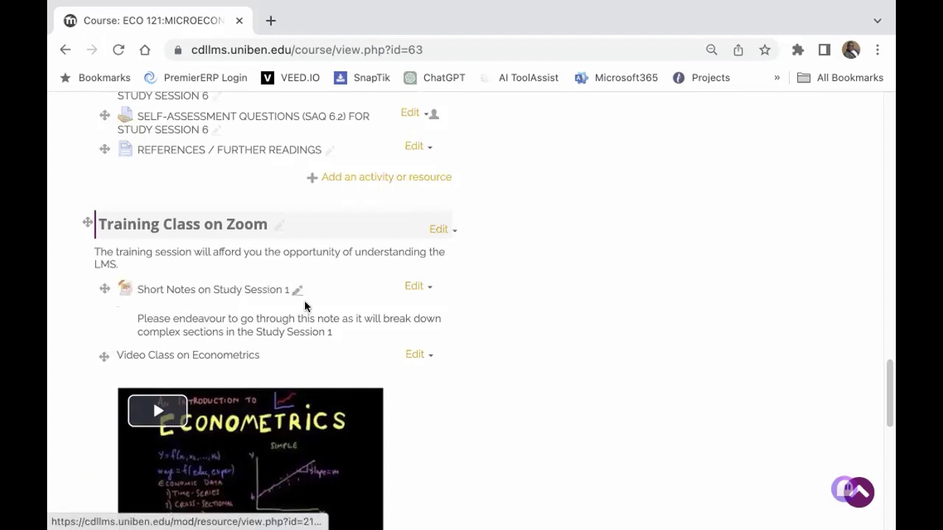
scroll(308, 308, "down", 3)
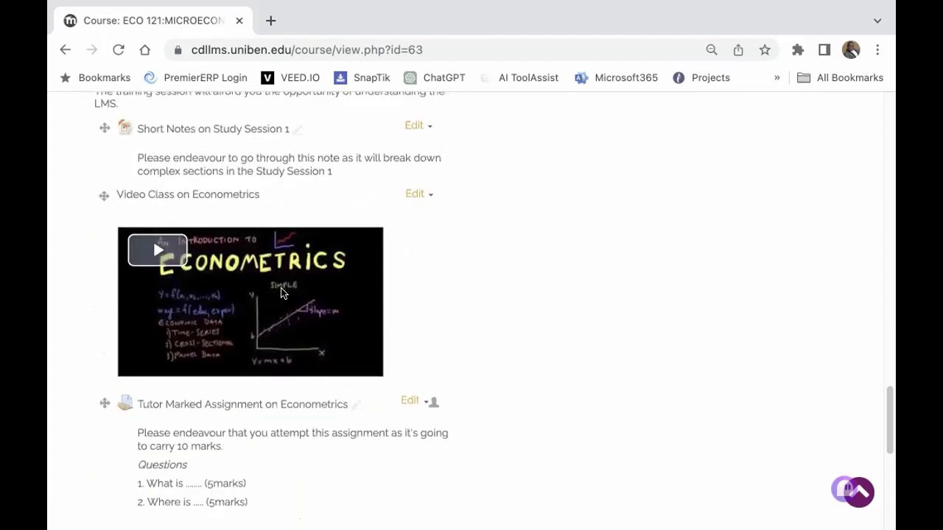
scroll(283, 293, "down", 2)
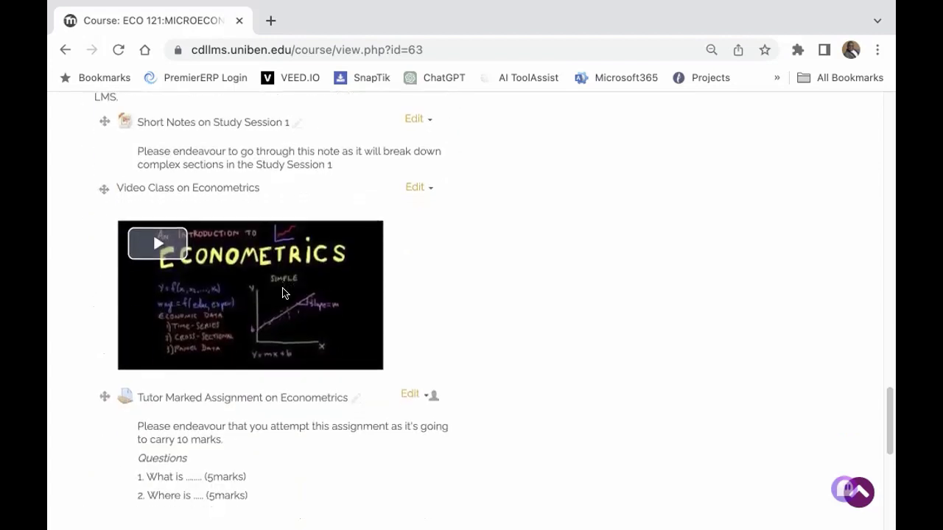
scroll(284, 292, "up", 5)
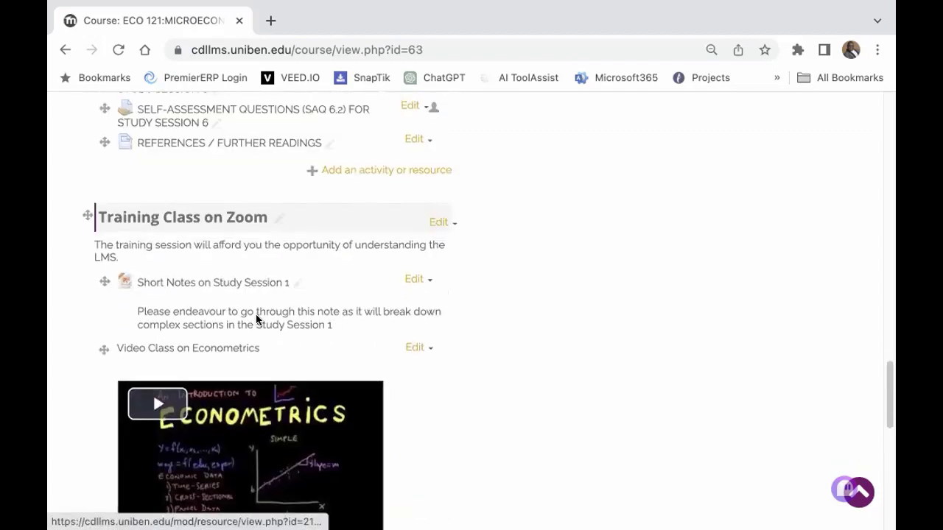
scroll(257, 318, "down", 3)
scroll(259, 307, "down", 1)
scroll(257, 302, "down", 5)
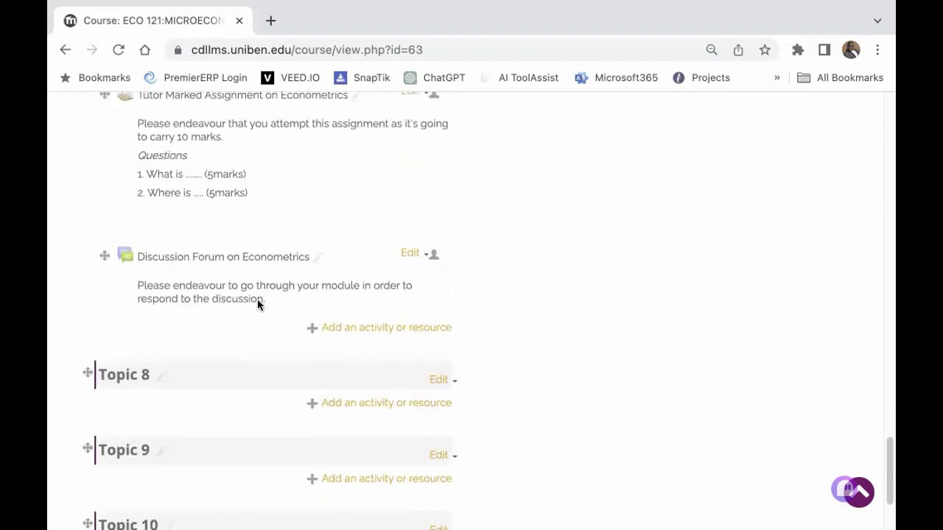
scroll(236, 185, "up", 1)
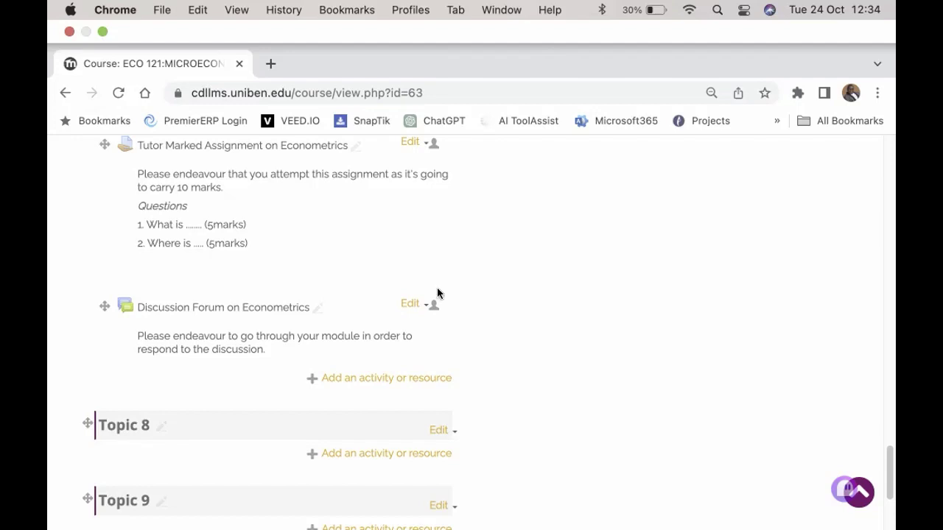
scroll(403, 383, "down", 1)
scroll(402, 384, "down", 2)
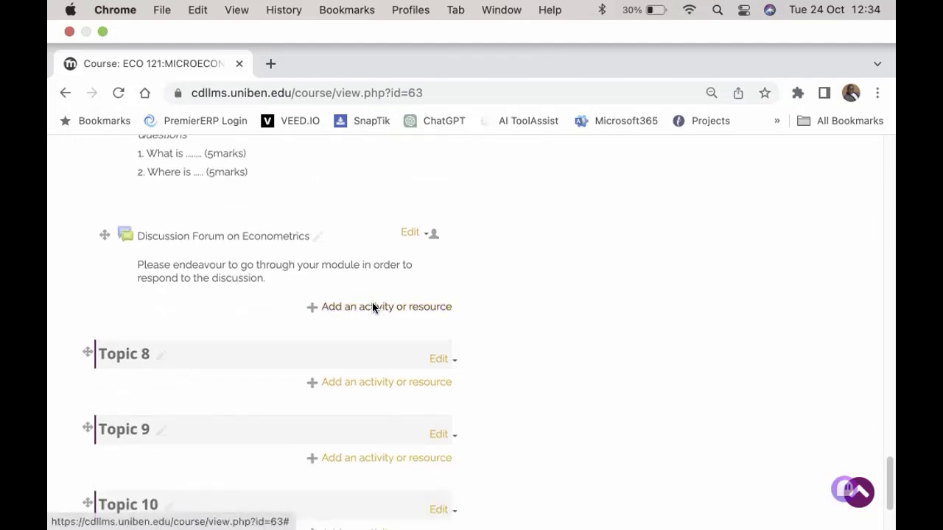
Step: Add a new Quiz activity to the Training Class on Zoom section
left_click(373, 308)
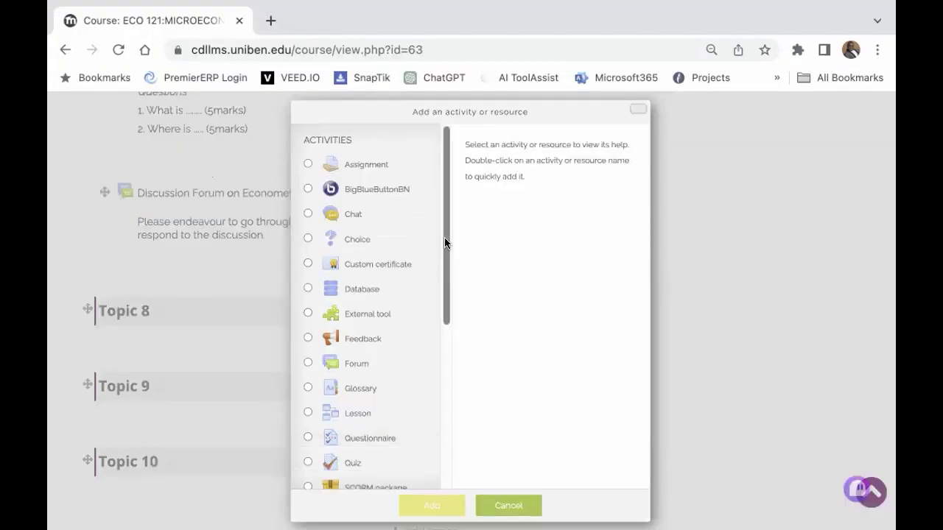
mouse_move(444, 237)
left_mouse_down()
mouse_move(436, 426)
mouse_move(446, 226)
left_mouse_up()
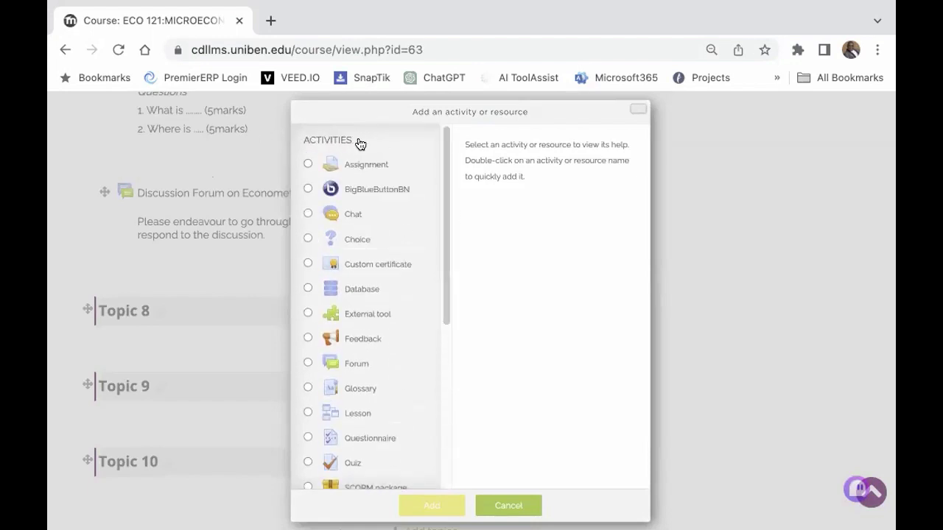
left_click(308, 462)
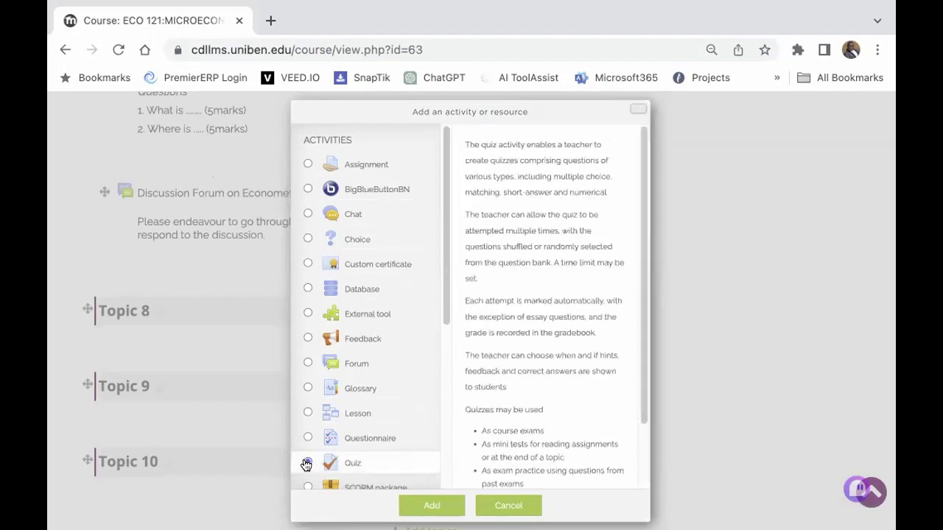
left_click_drag(642, 243, 641, 361)
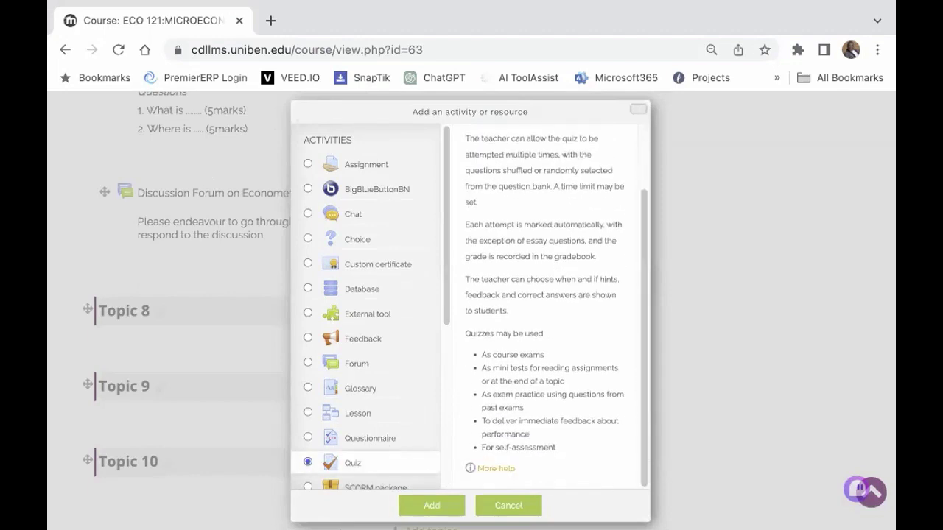
left_click(432, 504)
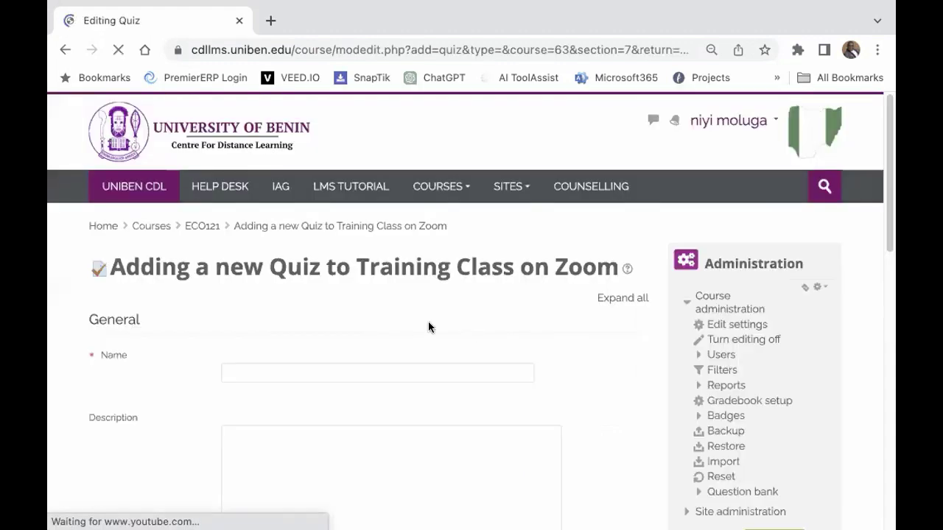
Step: Enter 'Multiple Choice Questions on Econometrics' as the quiz name
scroll(400, 348, "down", 2)
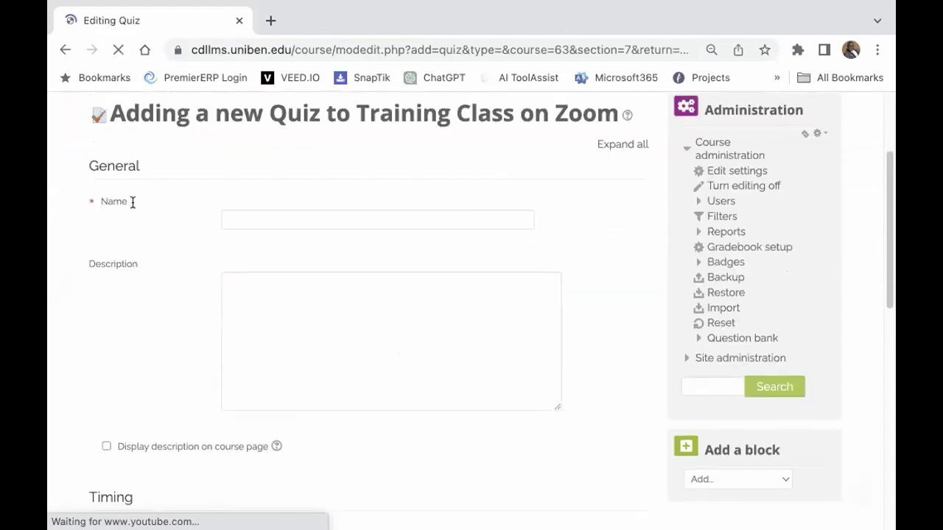
left_click(262, 216)
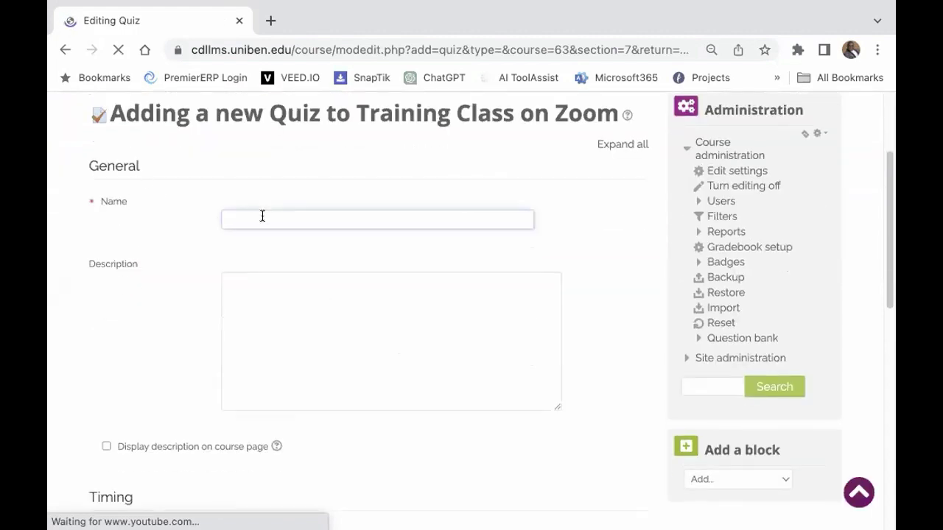
type("M")
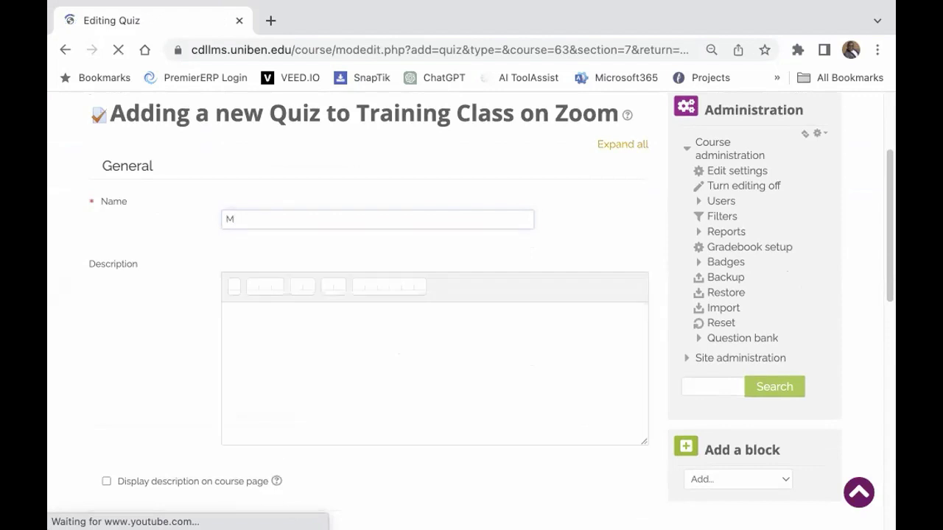
type("ultiple")
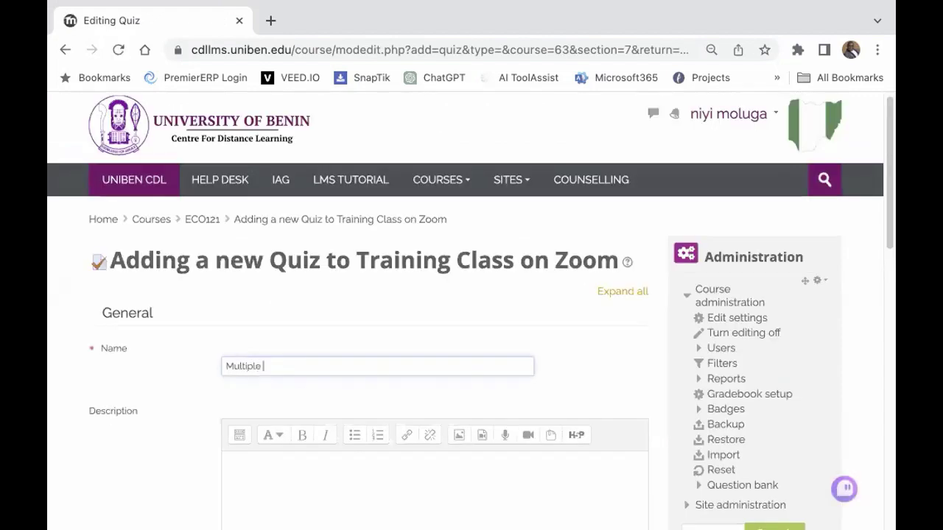
type(" Choice Q")
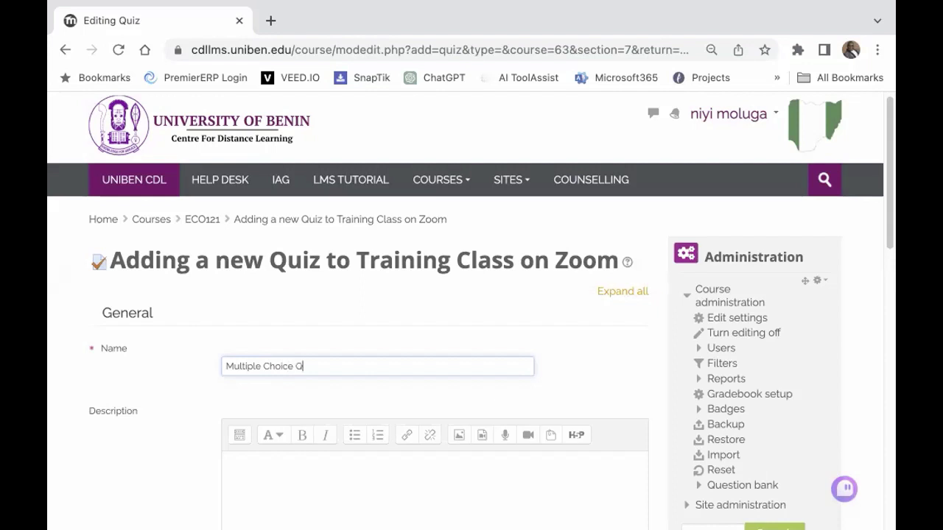
type("uestions on ")
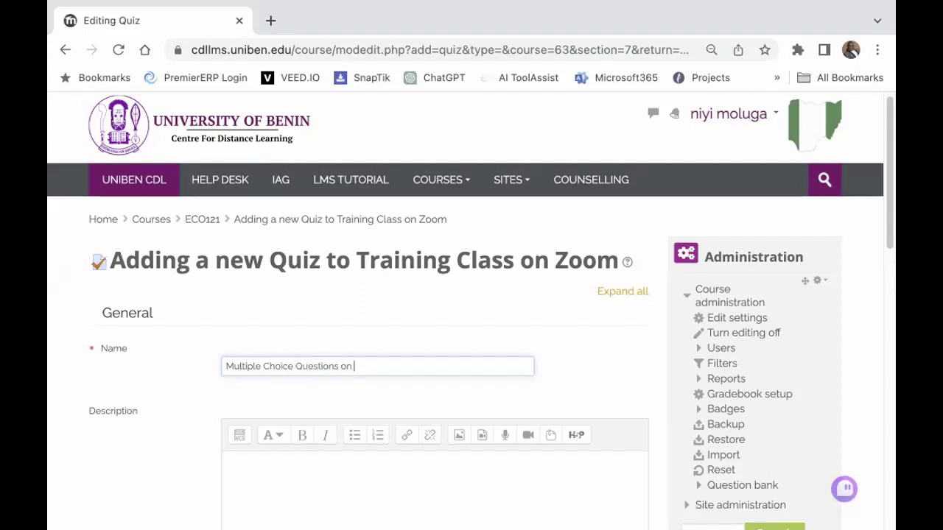
type("Econometrics")
scroll(379, 346, "down", 5)
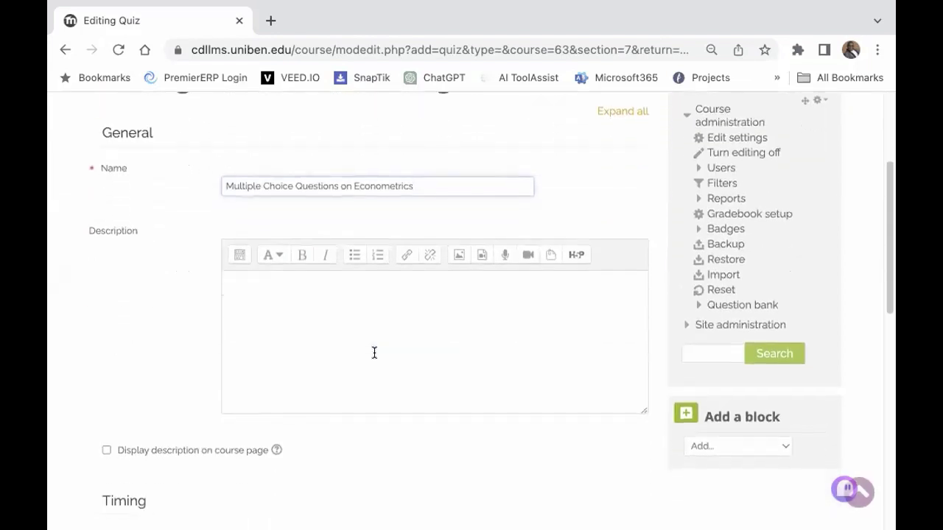
scroll(372, 349, "down", 1)
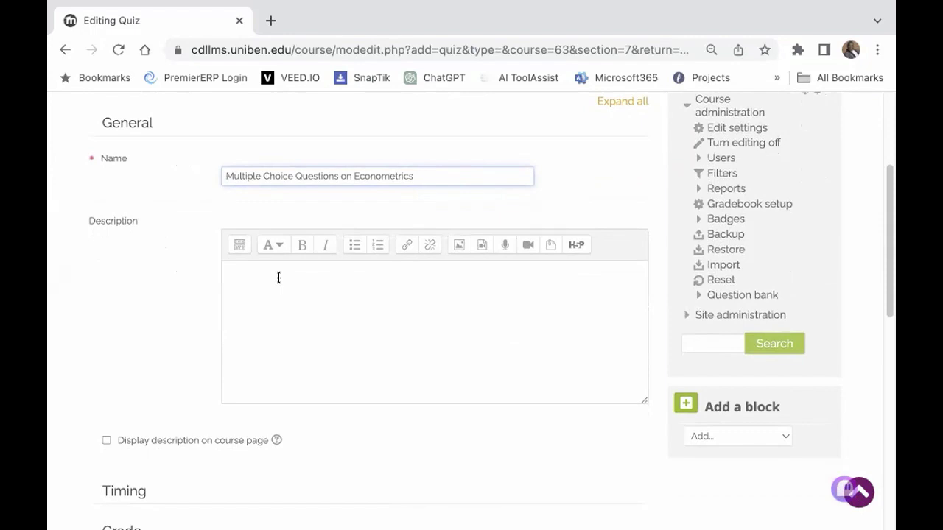
scroll(320, 316, "down", 1)
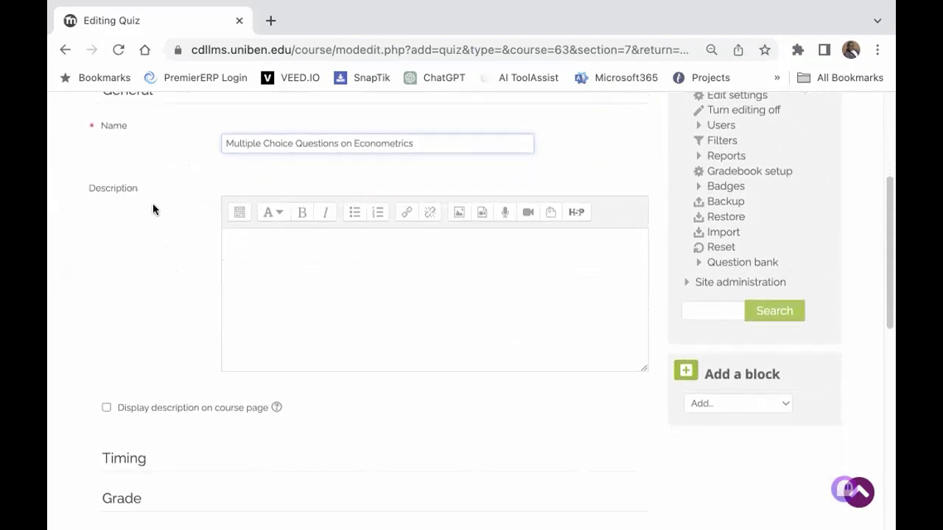
left_click(252, 248)
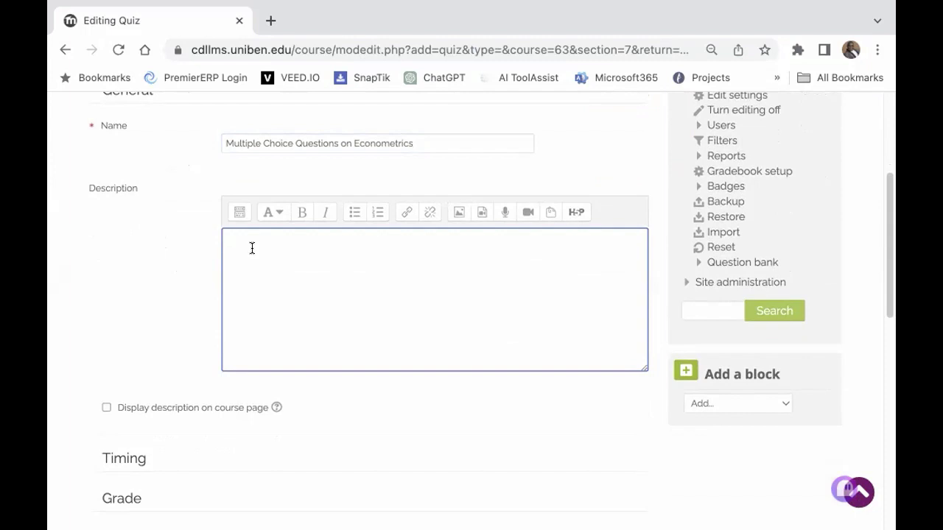
Step: Write the description 'Ensure you attempt this quiz as it is part of your countinuos assessment'
type("Ensure you attempt ")
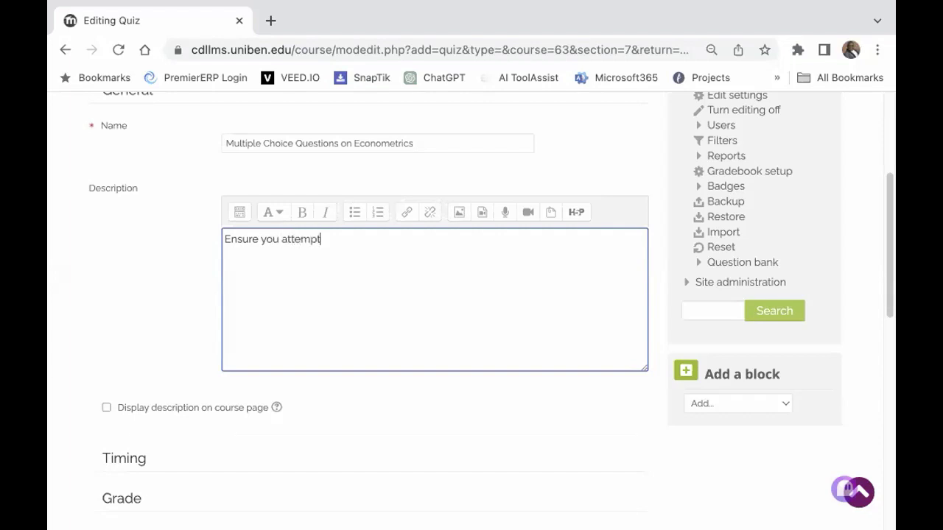
type("this quiz as it is part of")
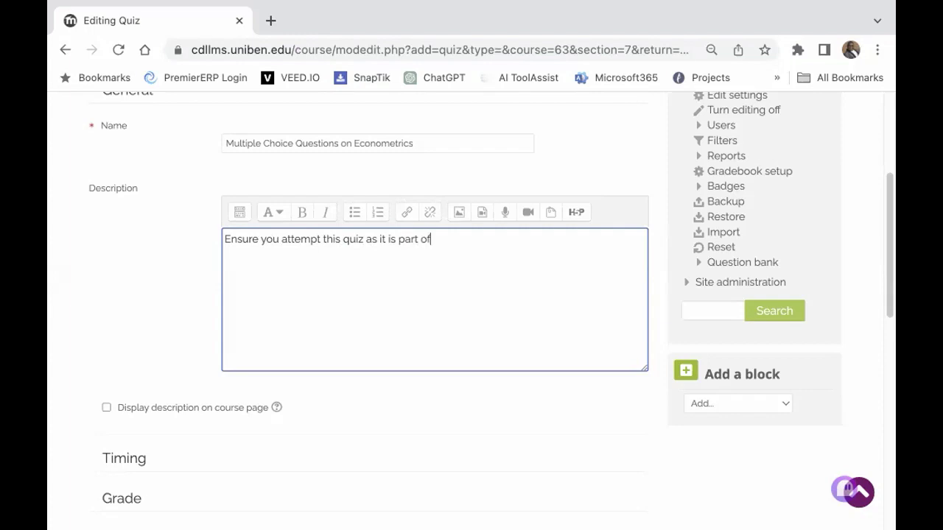
type(" your ")
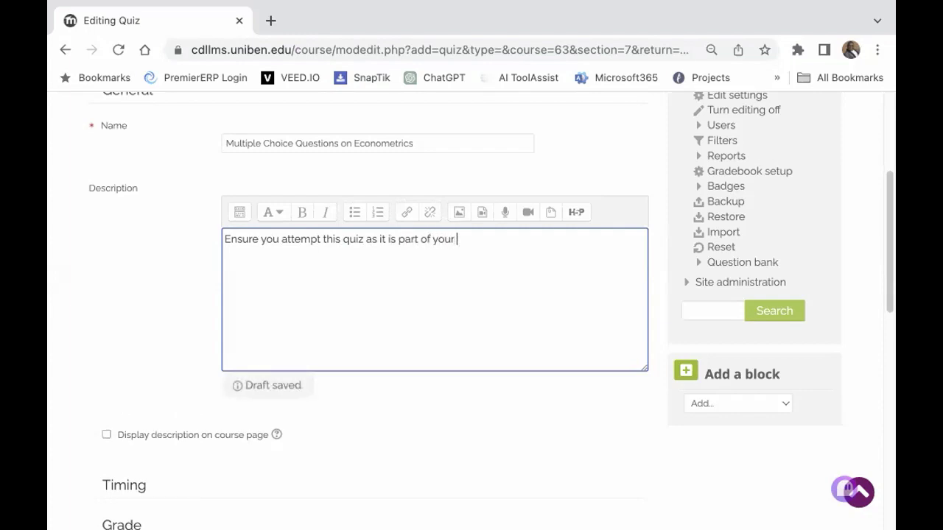
type("countinuos")
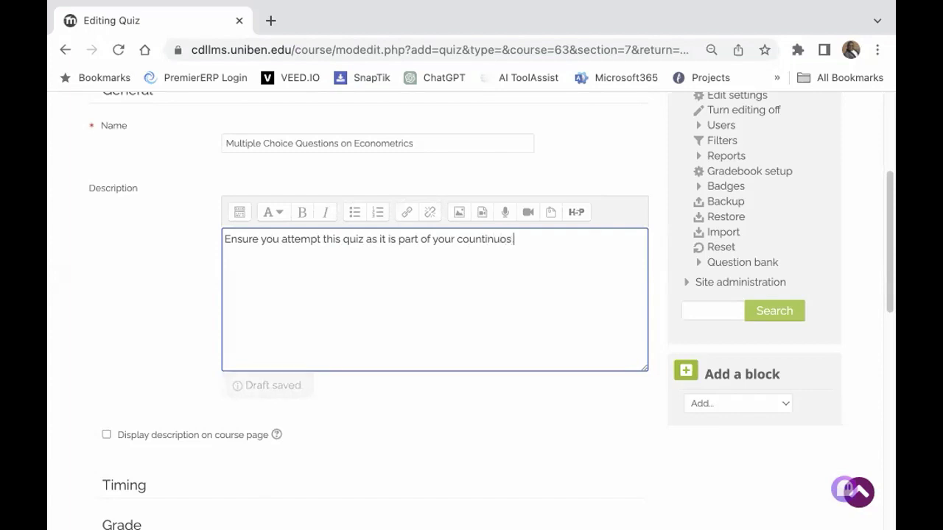
type(" assessment")
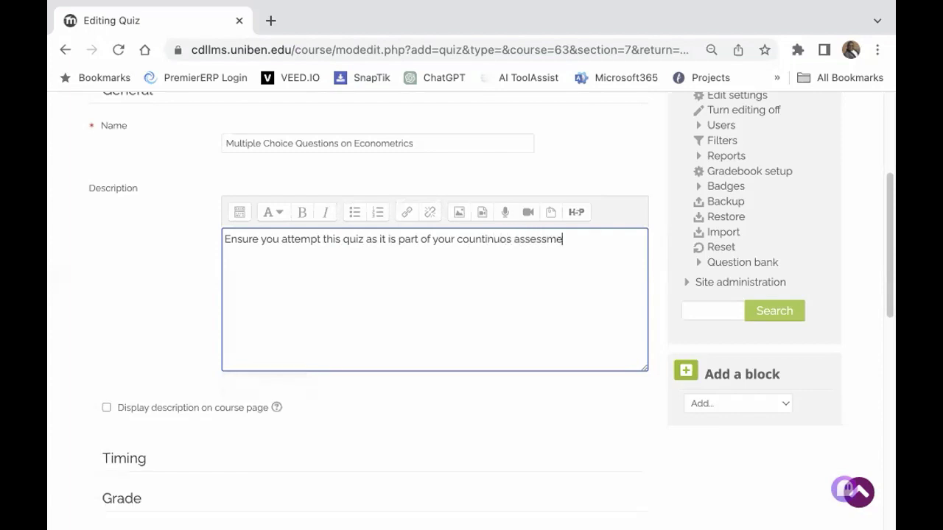
scroll(107, 197, "down", 3)
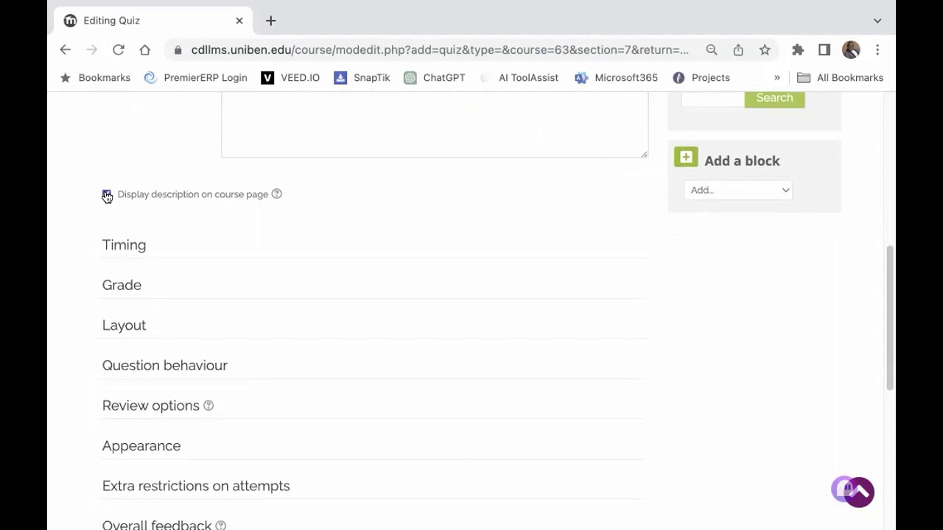
scroll(325, 214, "up", 3)
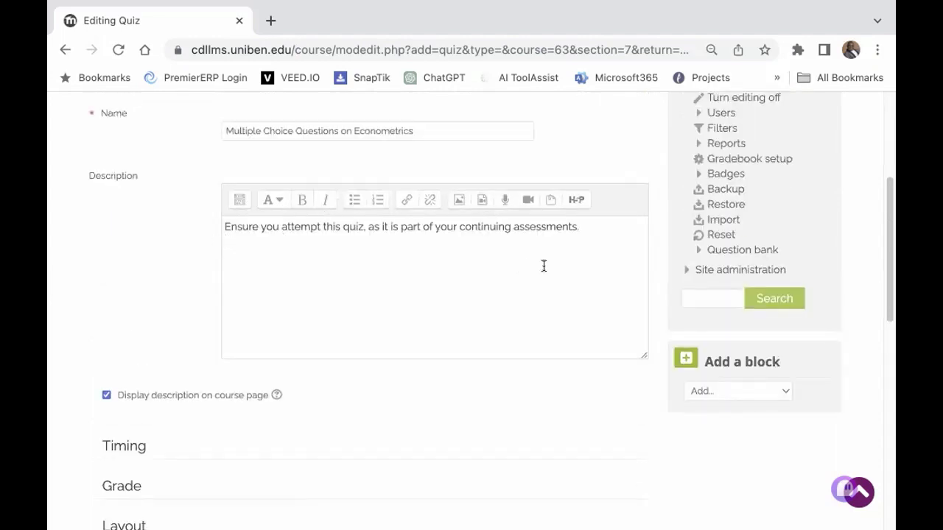
scroll(475, 267, "down", 4)
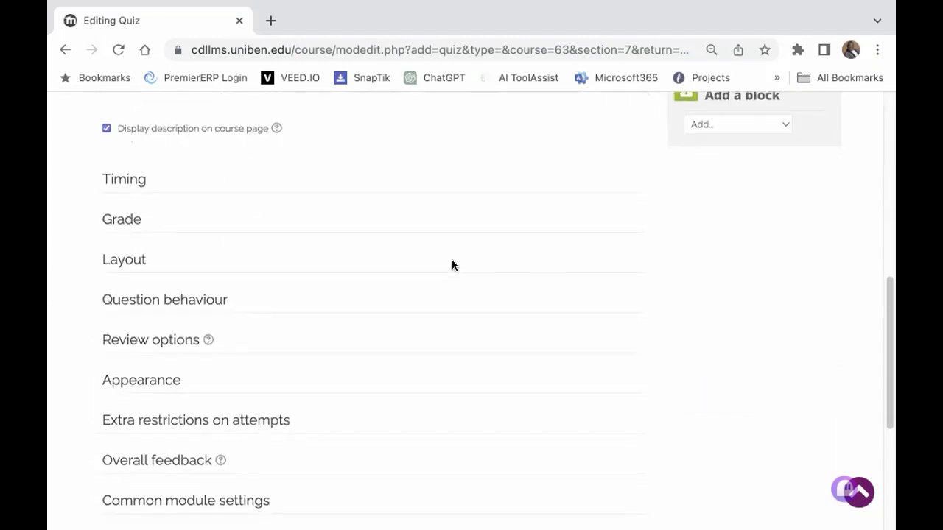
Step: Enable the open and close dates, closing the quiz on 30 October 2023 at 23:59
left_click(122, 172)
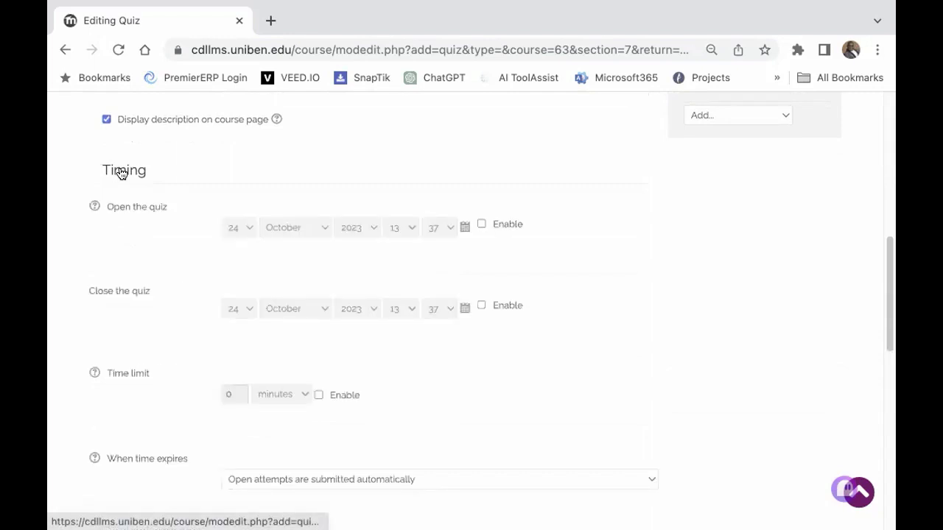
scroll(502, 198, "down", 1)
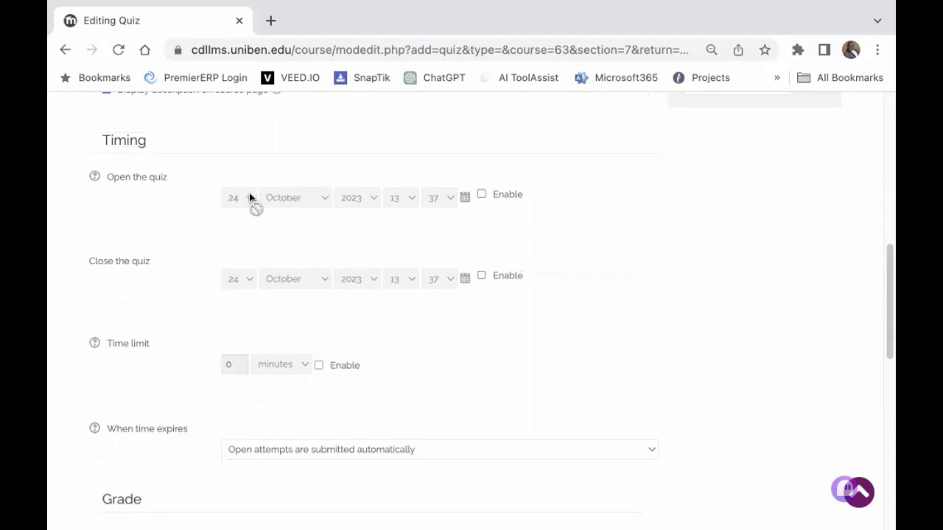
left_click(481, 195)
left_click(480, 276)
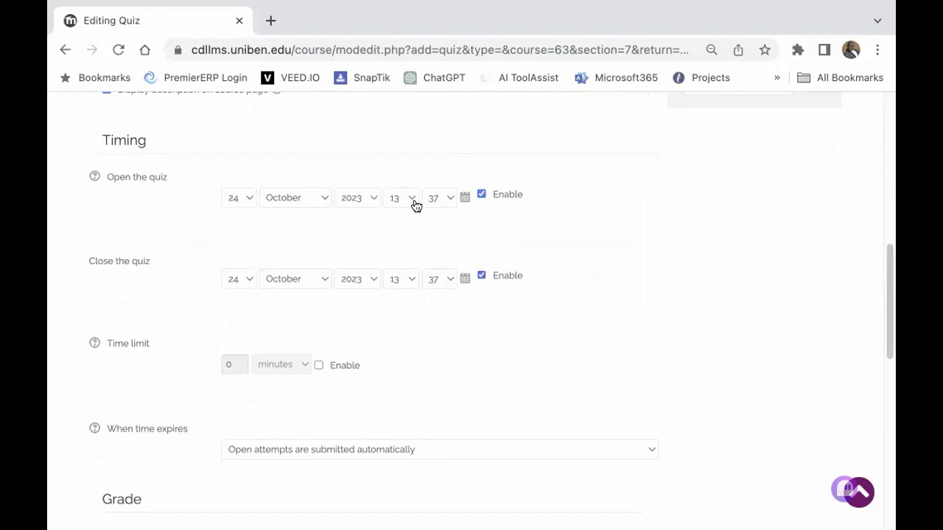
left_click(248, 274)
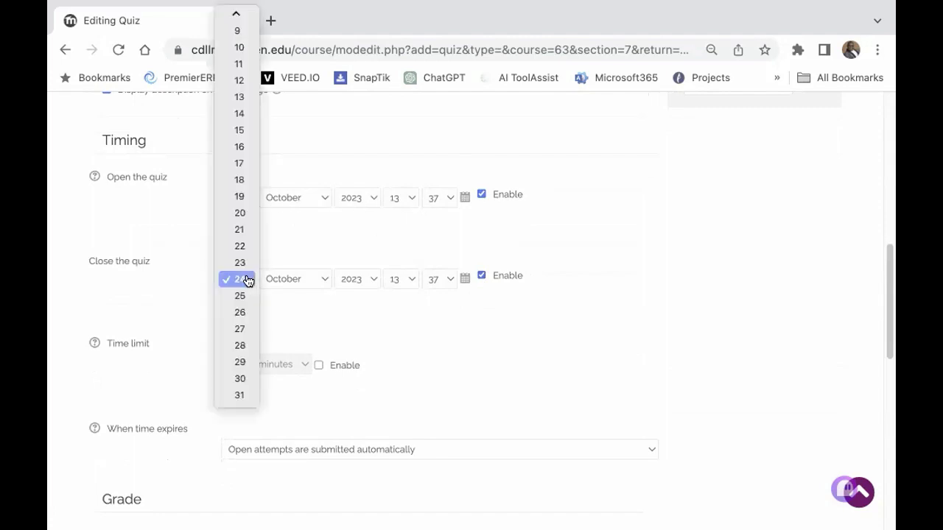
key("Escape")
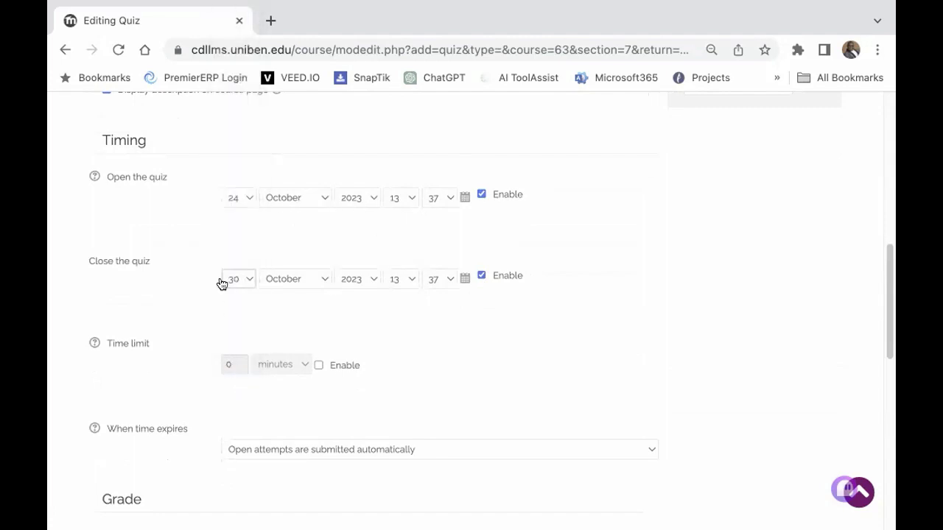
left_click(409, 280)
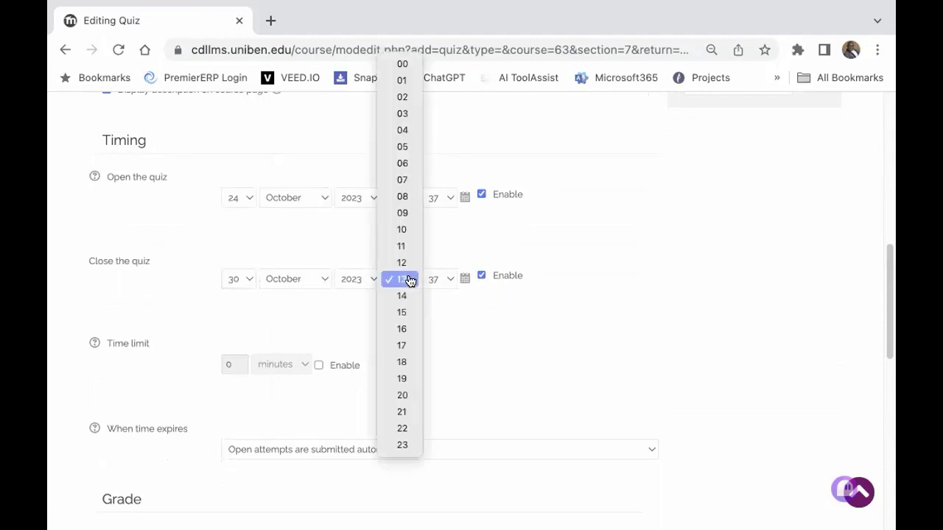
left_click(402, 445)
left_click(449, 284)
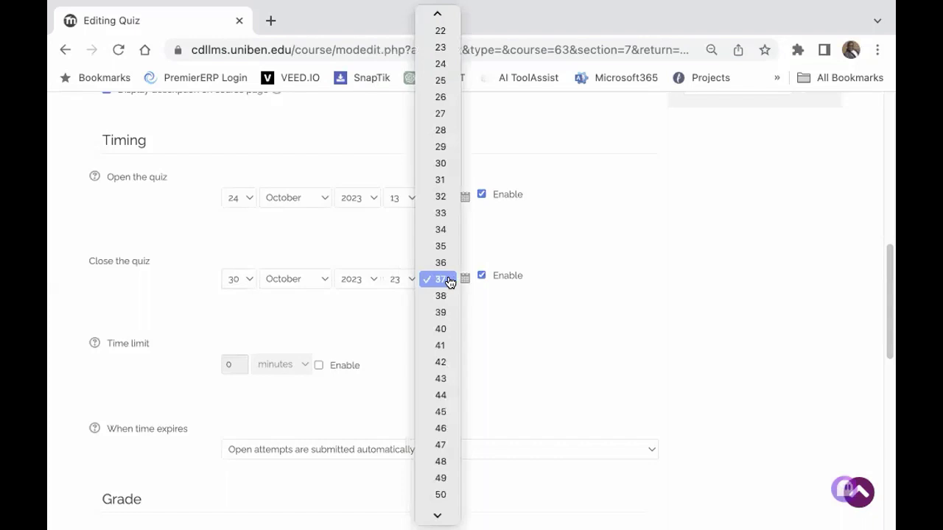
left_click(439, 513)
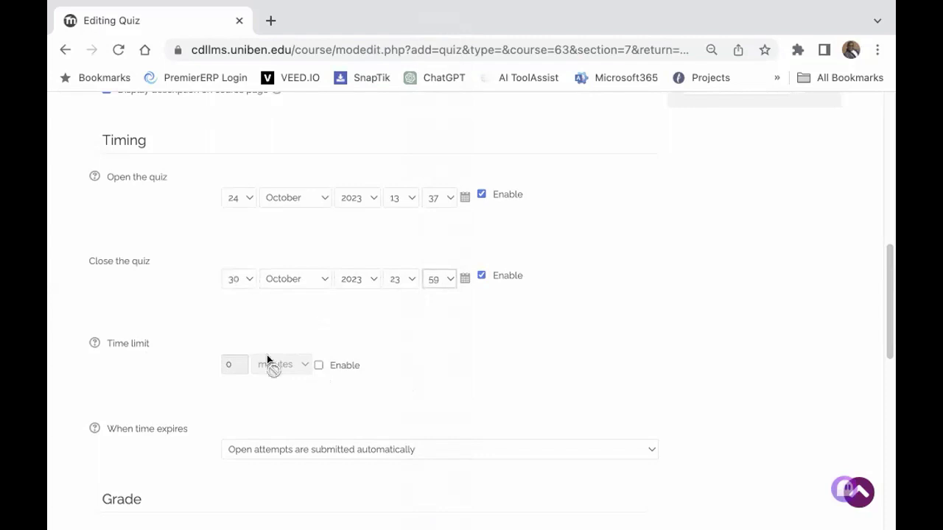
Step: Enable a quiz time limit of 20 minutes
left_click(319, 366)
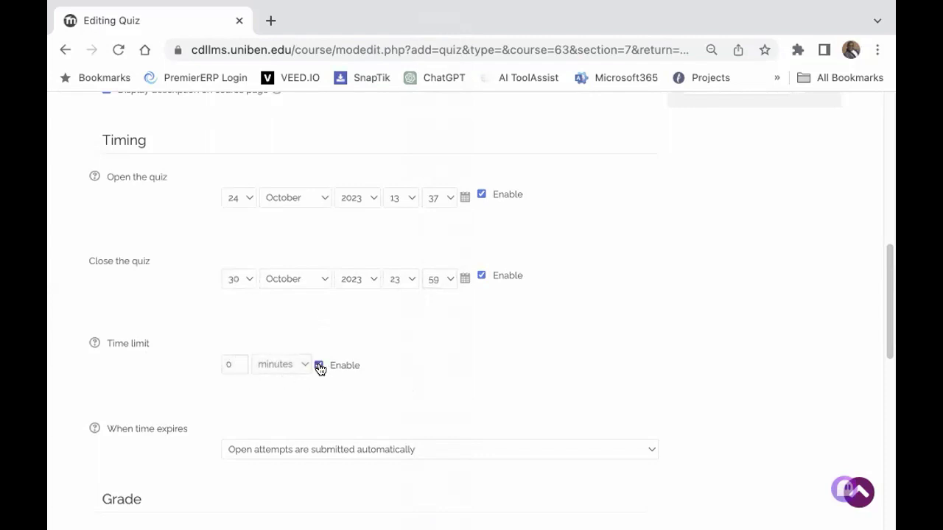
left_click(233, 358)
left_click_drag(224, 360, 267, 385)
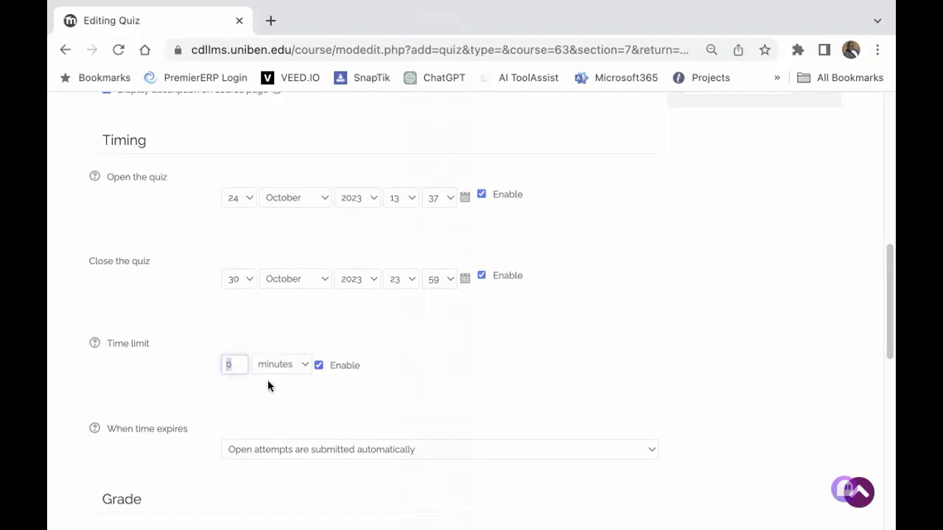
type("20")
left_click(444, 385)
scroll(519, 343, "down", 2)
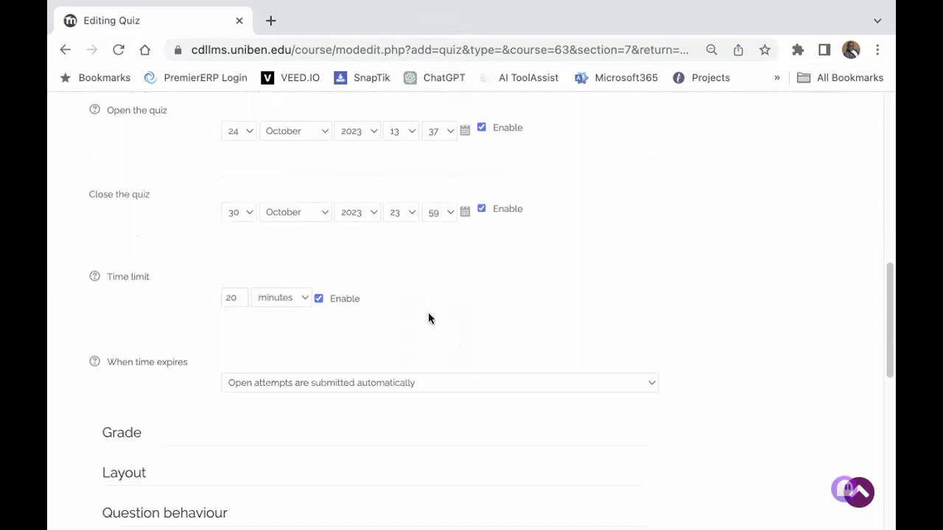
scroll(570, 322, "down", 5)
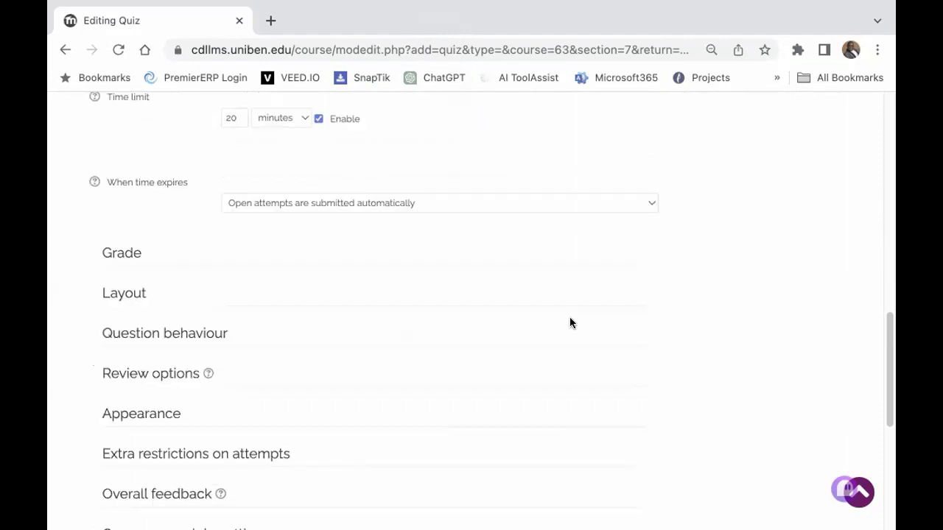
scroll(472, 322, "up", 4)
Step: Show the 'When time expires' options for open attempts
scroll(265, 303, "down", 2)
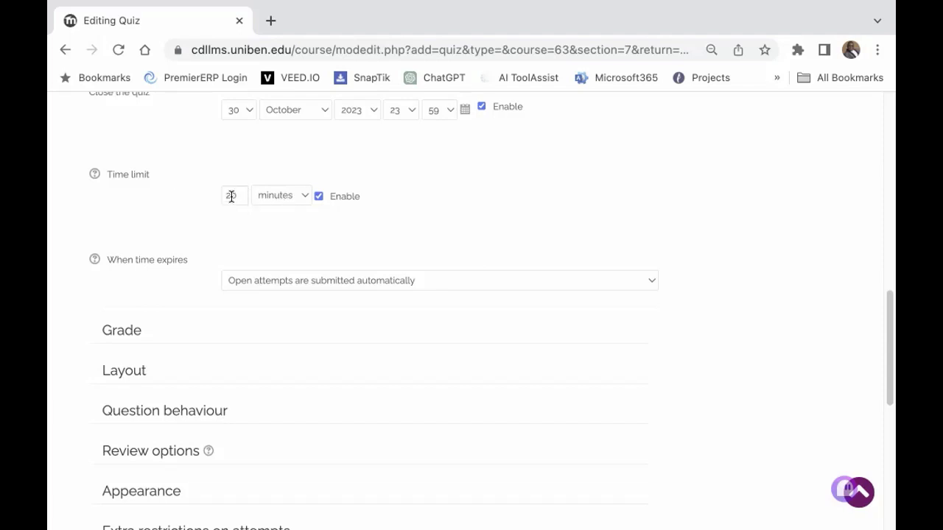
left_click(654, 285)
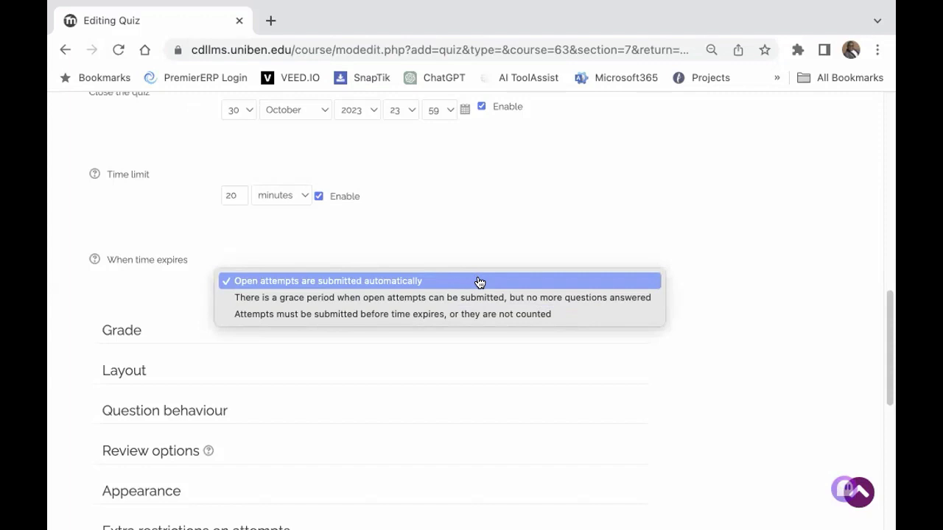
Step: Keep open attempts submitted automatically when time expires
left_click(441, 281)
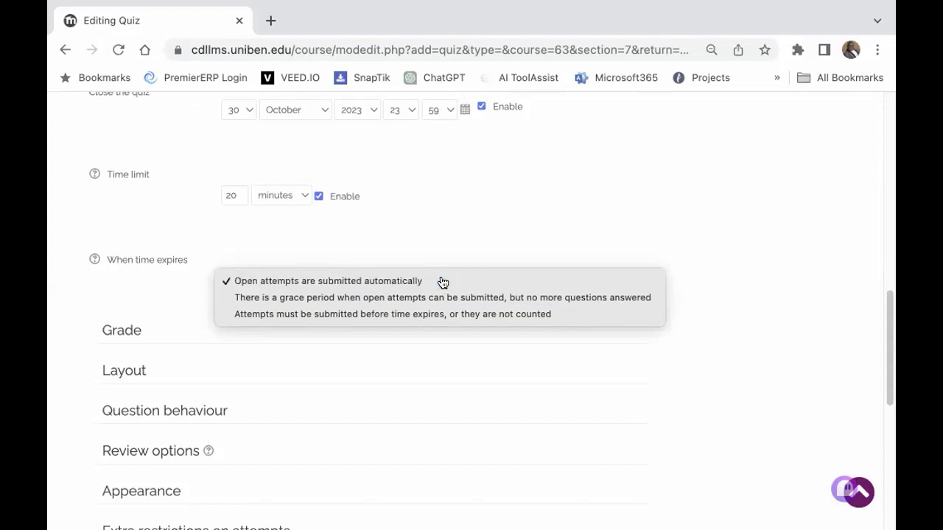
scroll(475, 299, "down", 1)
scroll(475, 299, "down", 2)
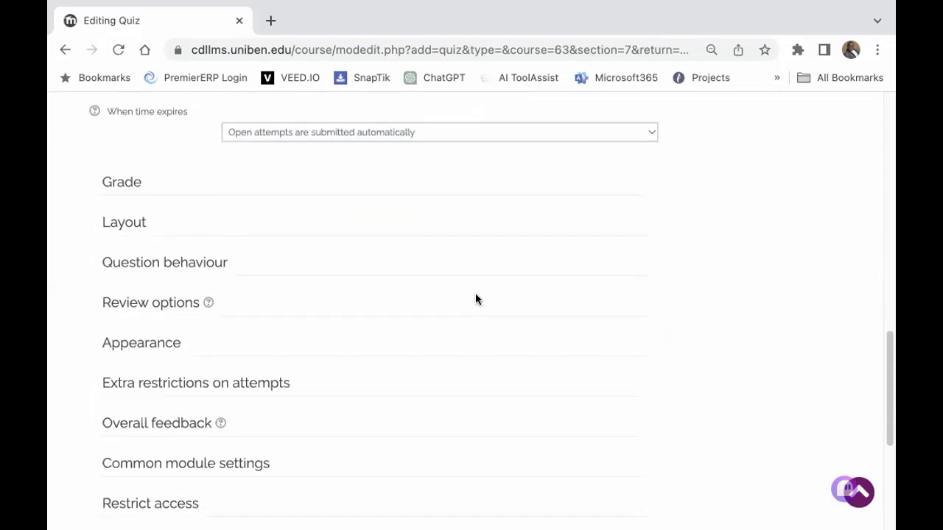
Step: Under Grade, set Attempts allowed to 1, then expand the Layout section
left_click(122, 182)
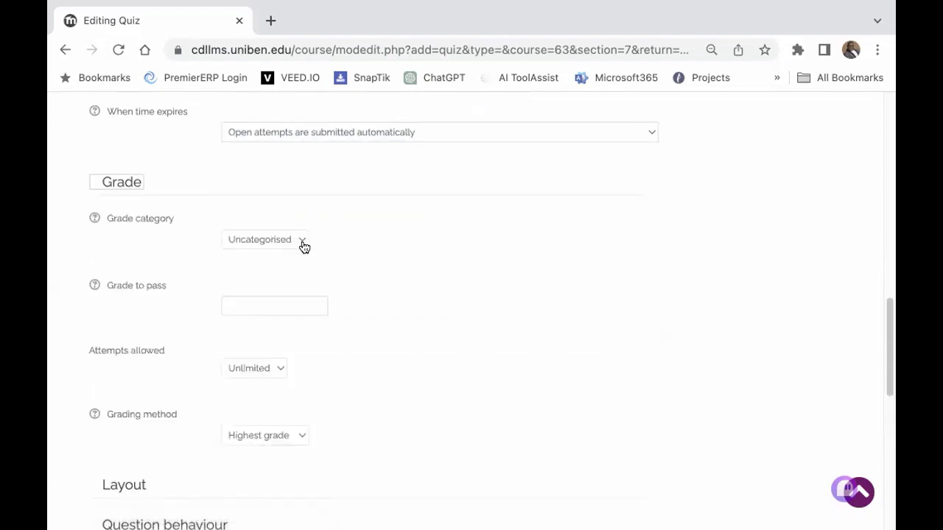
scroll(304, 246, "down", 1)
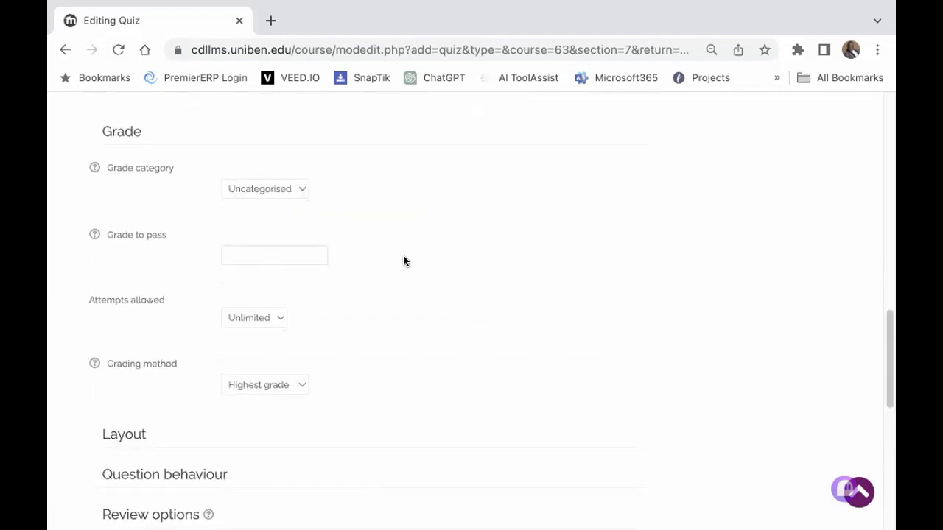
scroll(403, 261, "down", 2)
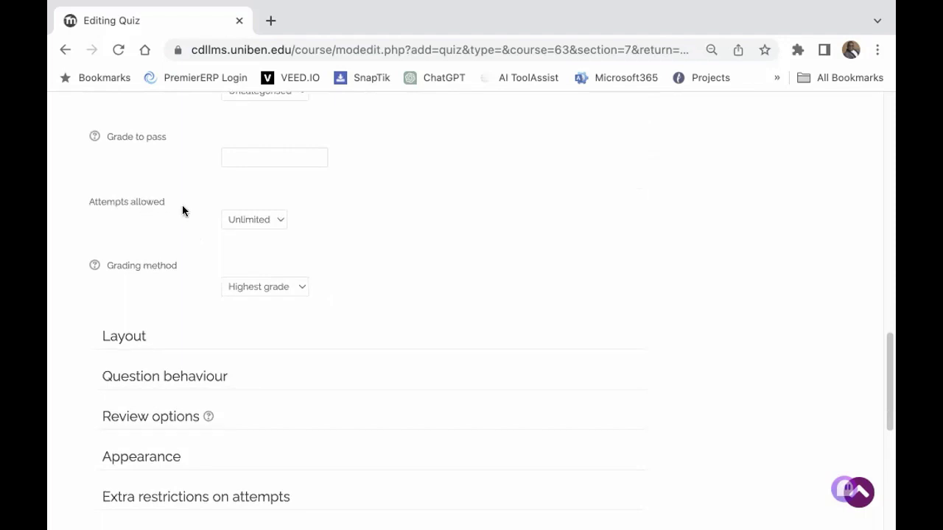
left_click(280, 224)
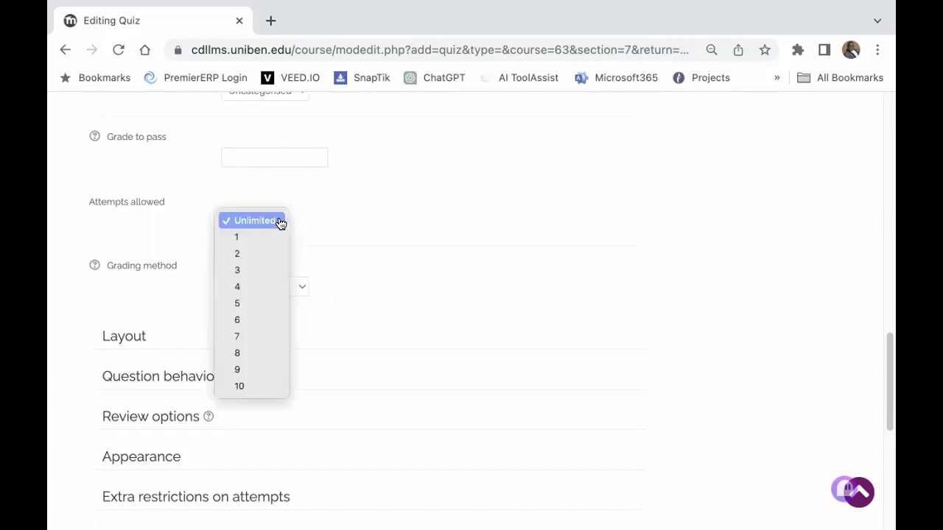
left_click(383, 236)
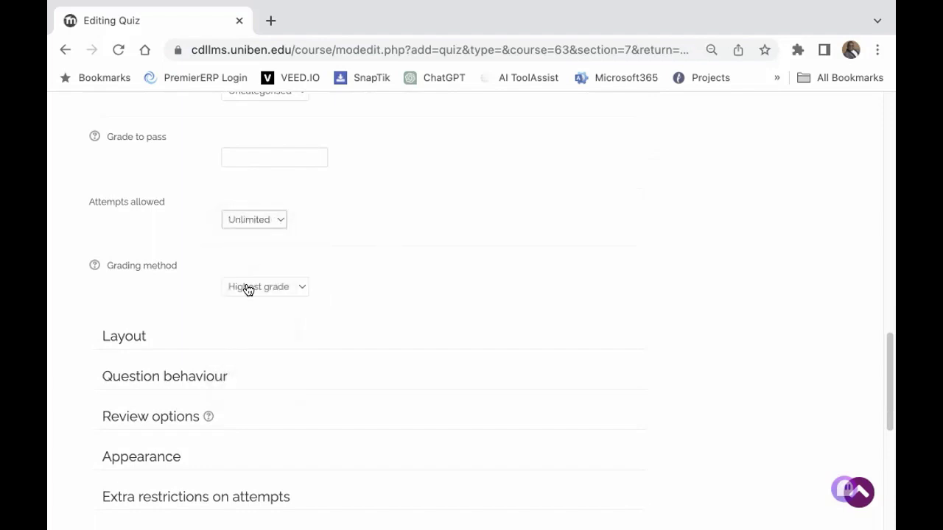
left_click(280, 219)
left_click(264, 237)
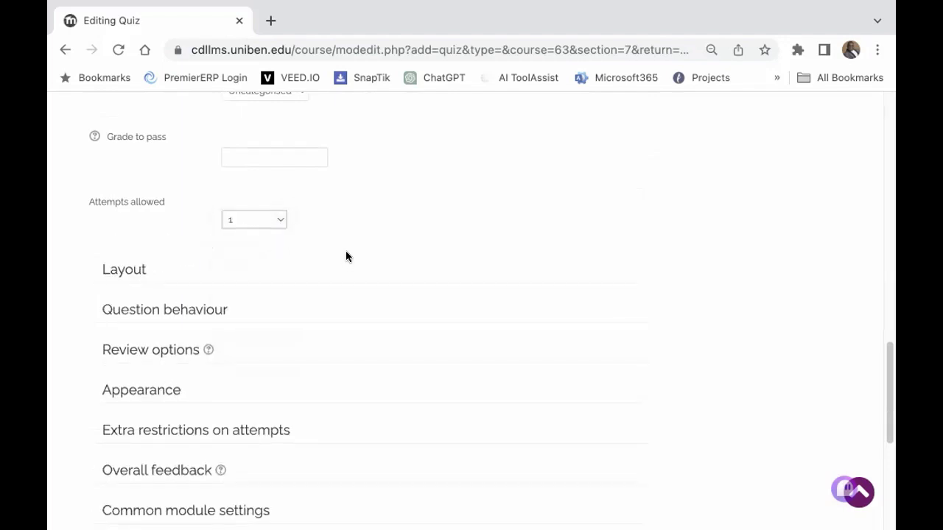
scroll(332, 236, "down", 1)
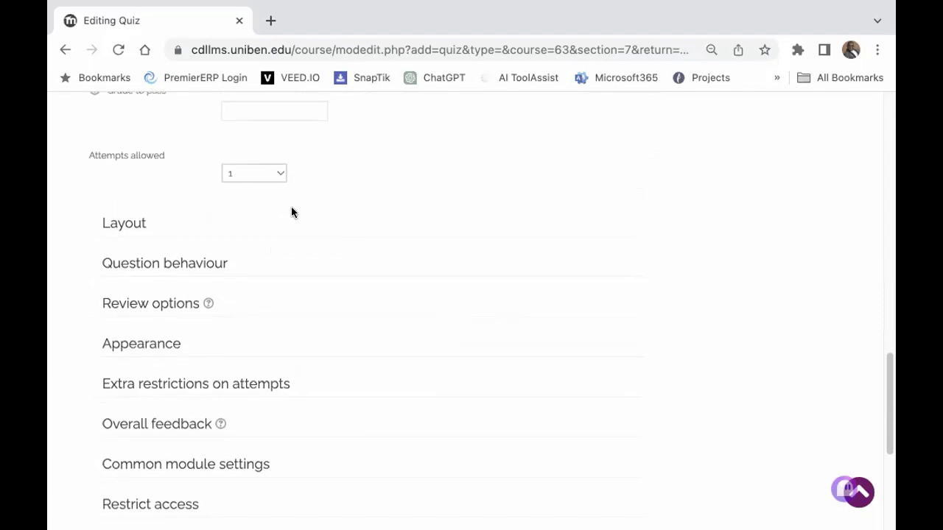
scroll(243, 207, "down", 1)
left_click(117, 206)
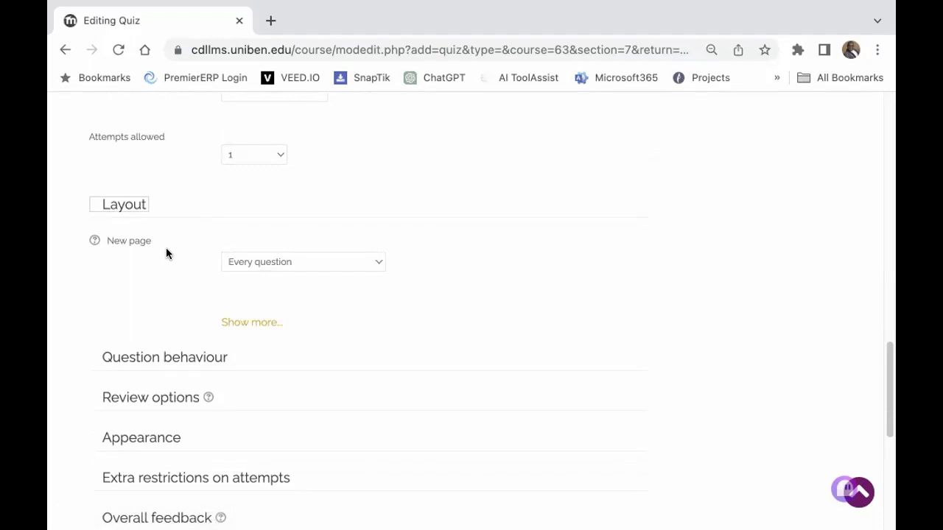
Step: Set New page to start after every question
left_click(379, 265)
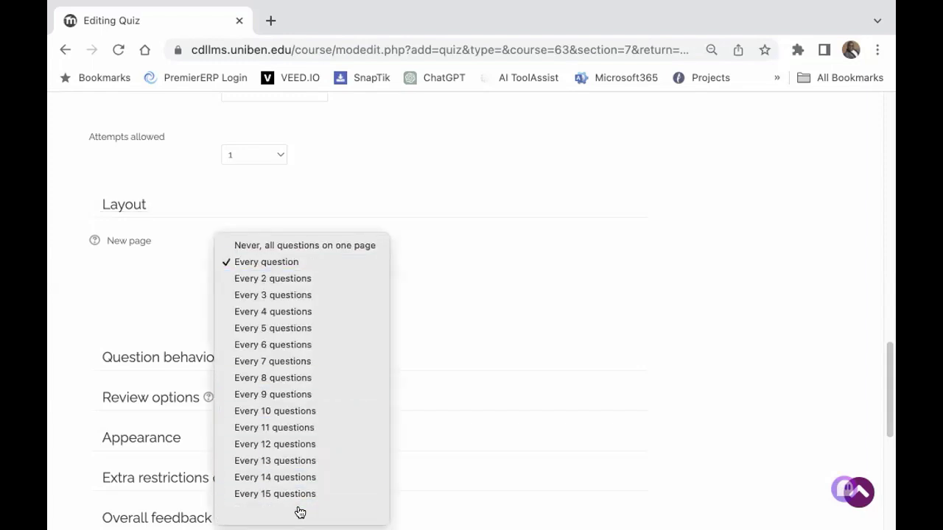
mouse_move(298, 514)
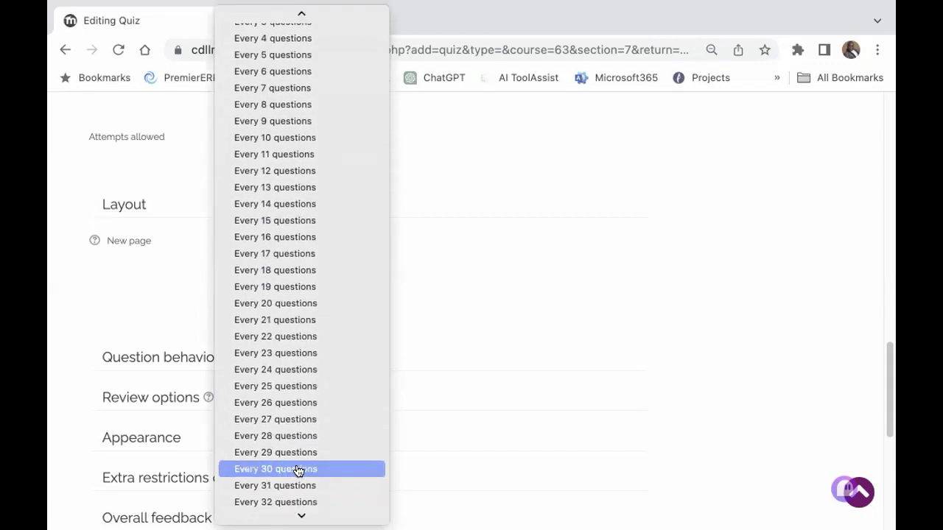
scroll(328, 190, "up", 1)
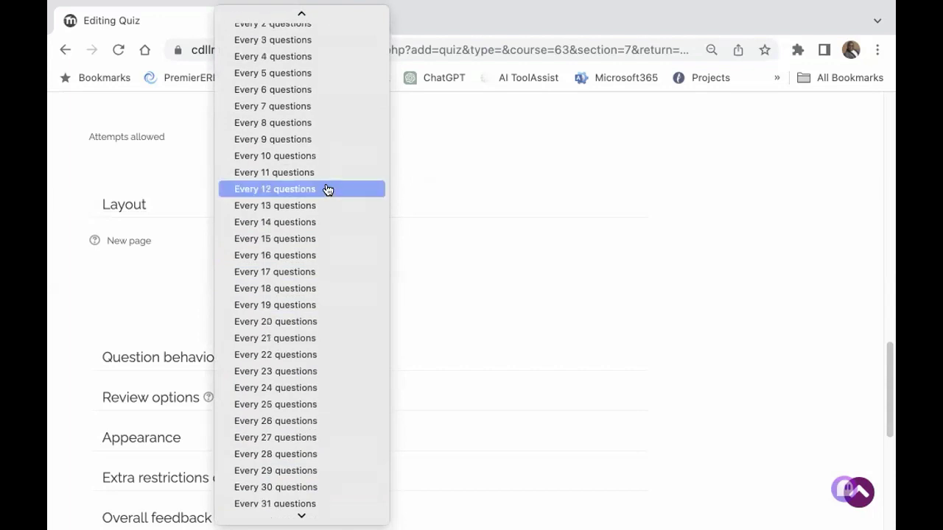
scroll(328, 190, "up", 2)
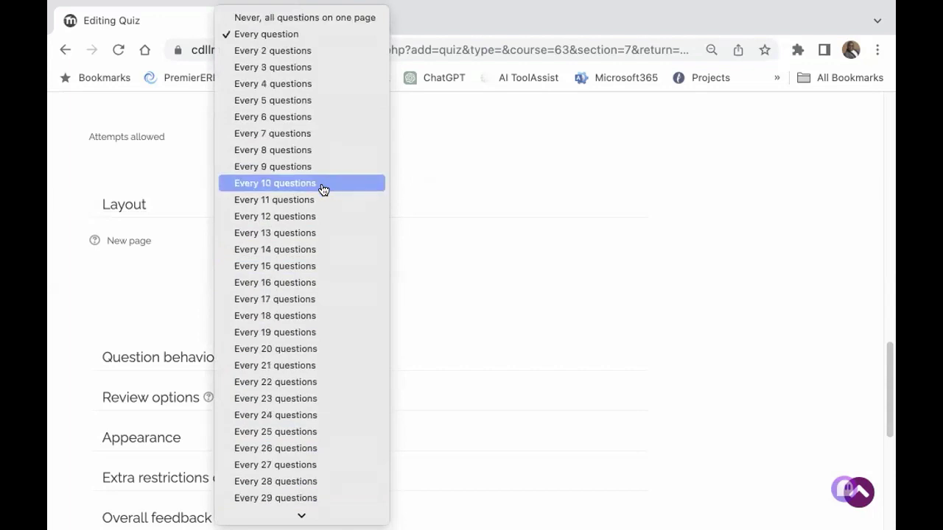
left_click(286, 34)
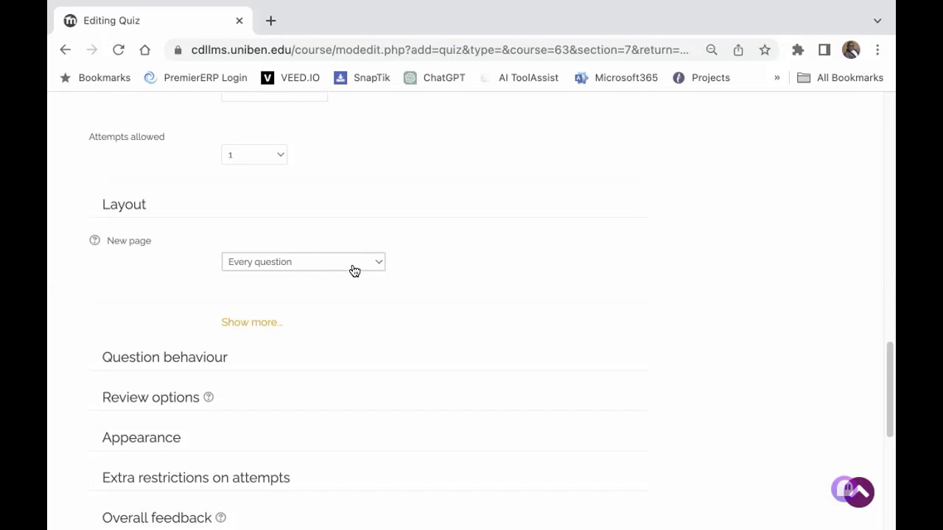
Step: Expand Question behaviour, leaving shuffle within questions at Yes with Deferred feedback
scroll(431, 316, "down", 5)
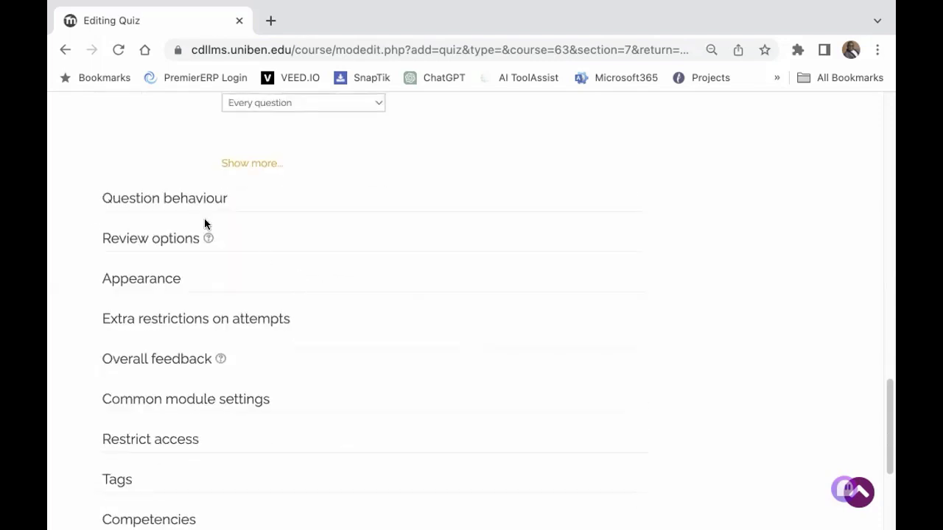
left_click(195, 200)
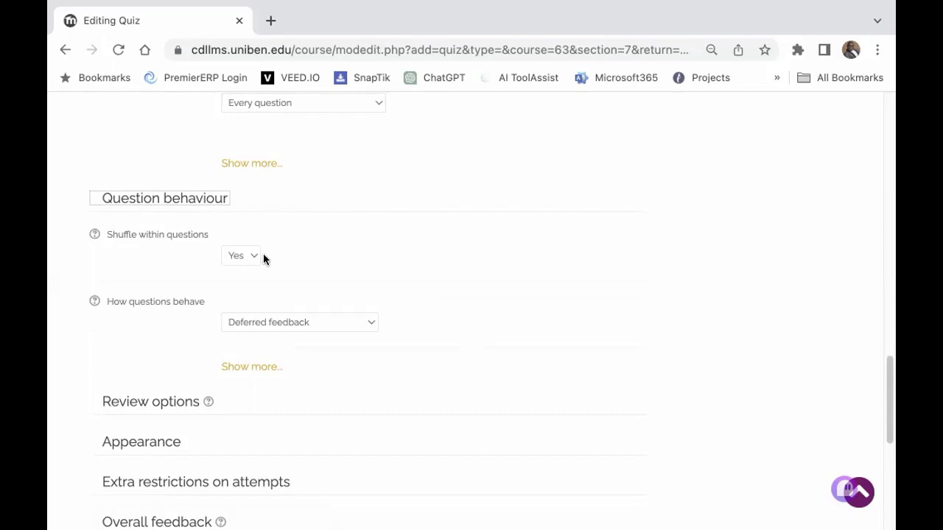
scroll(229, 247, "down", 2)
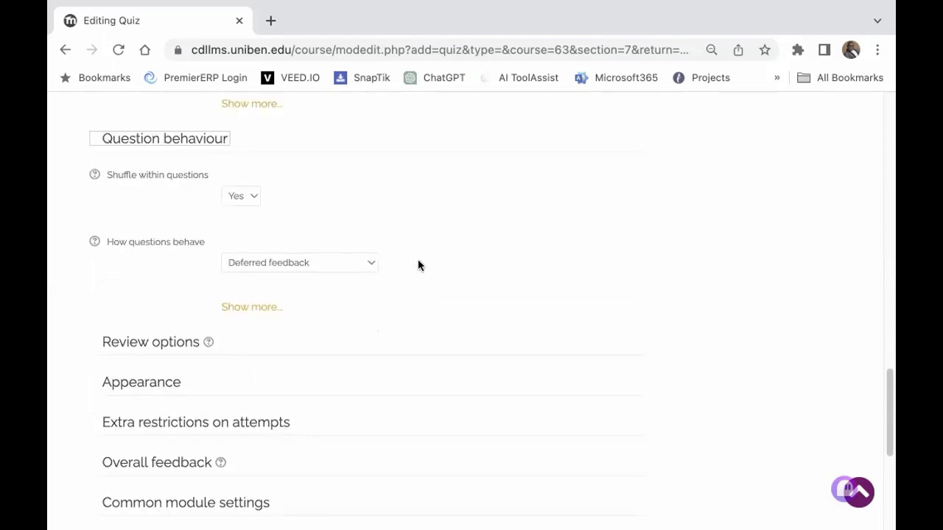
scroll(418, 260, "down", 2)
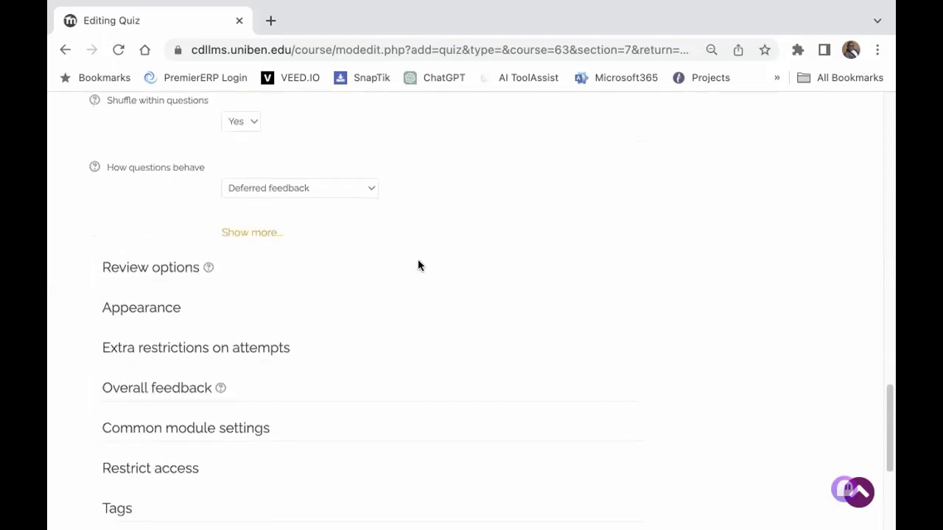
left_click(150, 268)
Step: Expand the Review options checkbox grid and look over the review timings
left_click(262, 234)
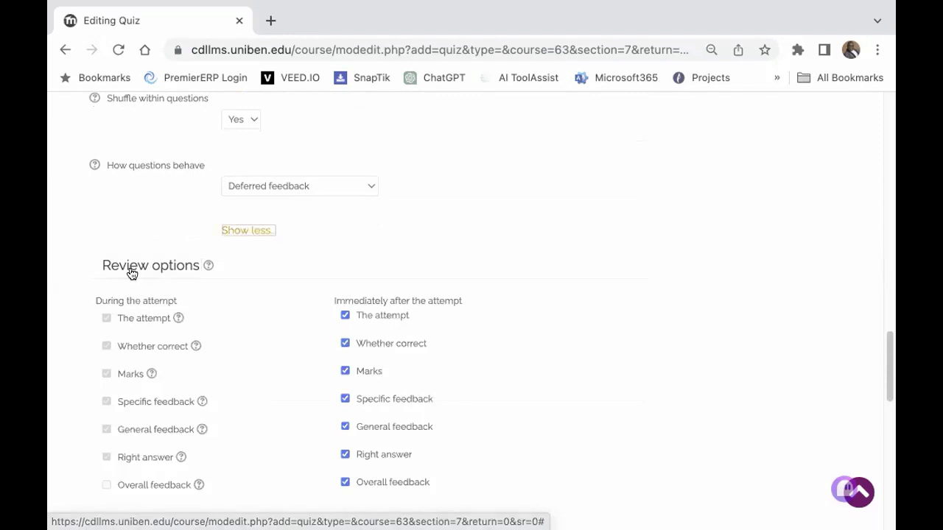
scroll(267, 300, "down", 4)
scroll(268, 299, "down", 1)
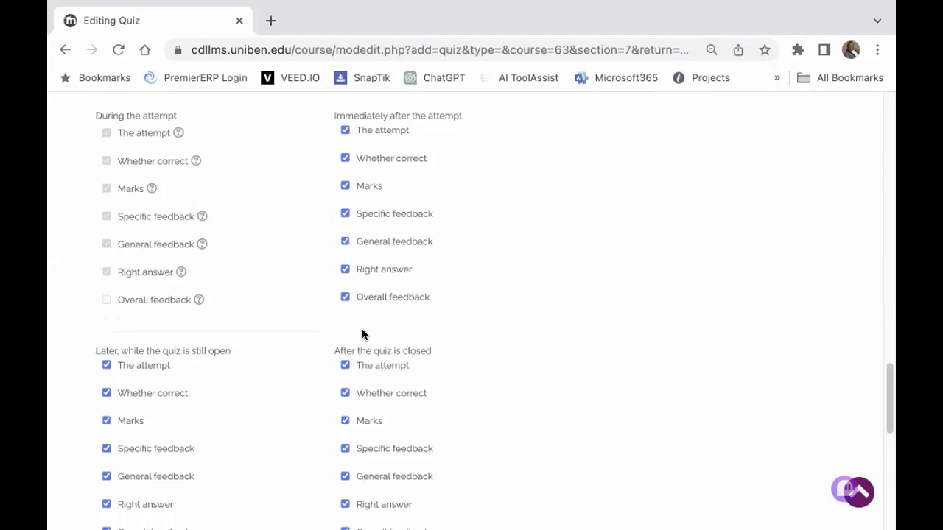
scroll(556, 348, "down", 2)
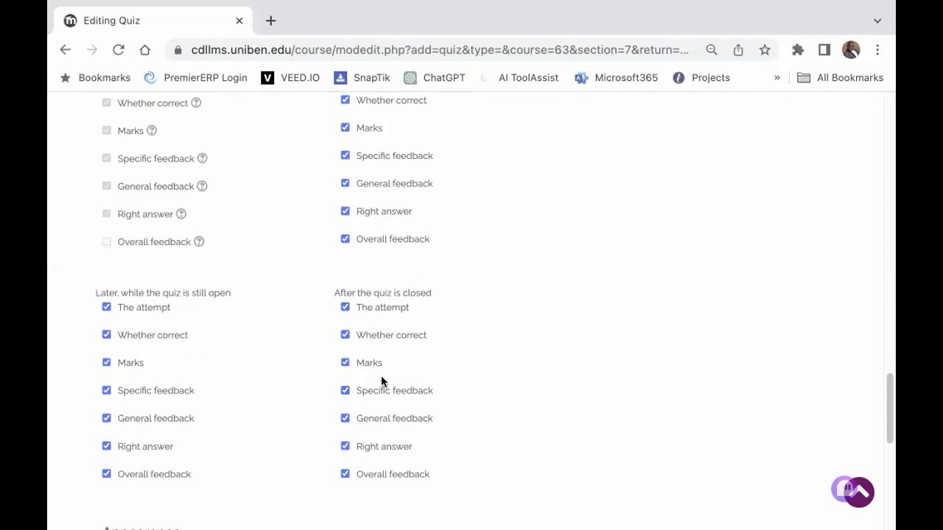
scroll(415, 385, "up", 1)
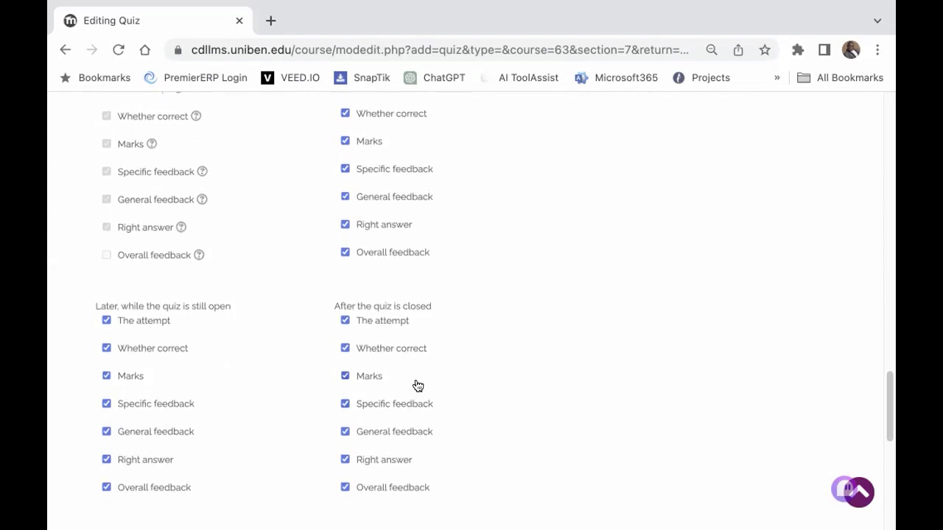
scroll(429, 379, "up", 2)
scroll(425, 375, "up", 1)
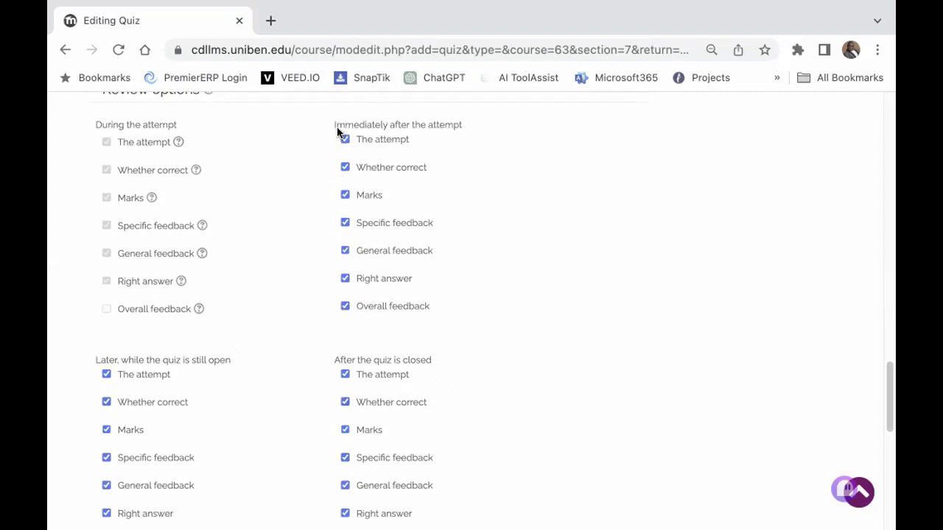
Step: Untick all six 'Immediately after the attempt' boxes, from right answer up to the attempt
left_click(345, 279)
left_click(345, 251)
left_click(345, 223)
left_click(345, 194)
left_click(345, 167)
left_click(345, 139)
scroll(416, 266, "down", 1)
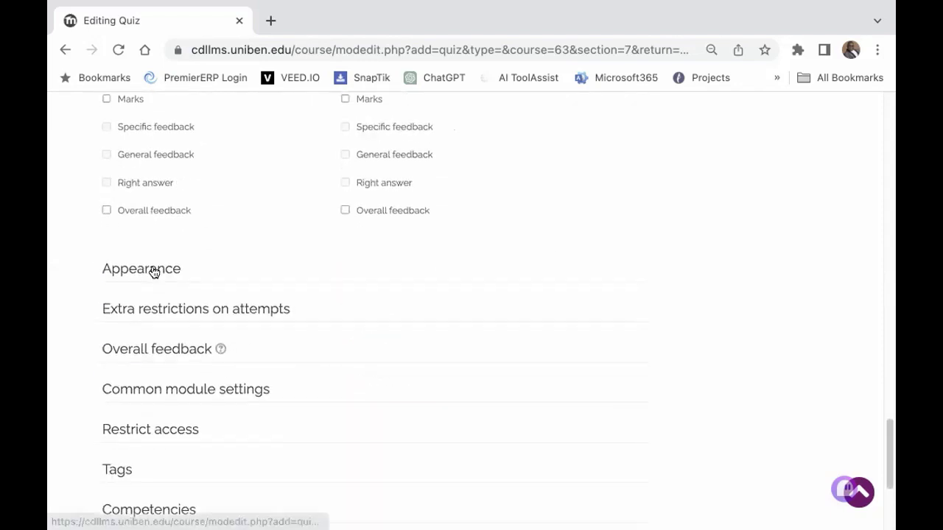
left_click(152, 271)
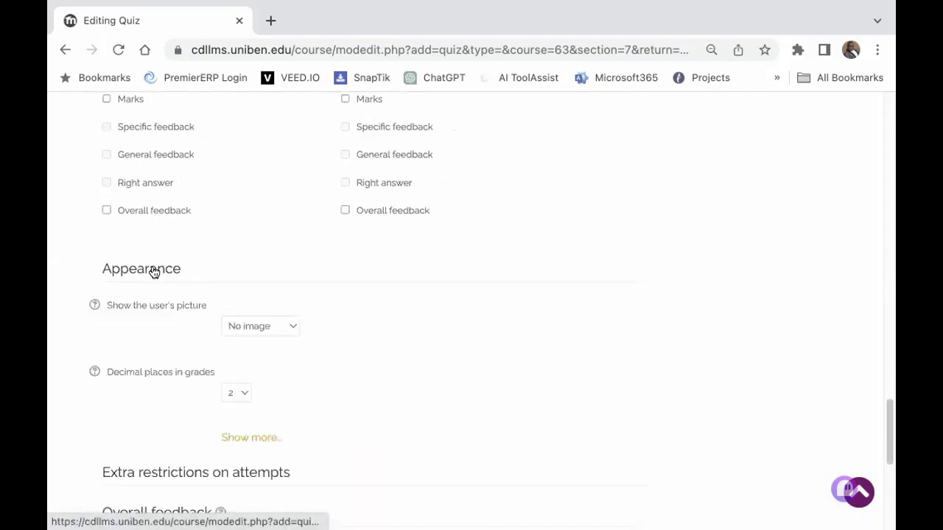
Step: Keep the Show the user's picture setting at No image
scroll(441, 329, "down", 2)
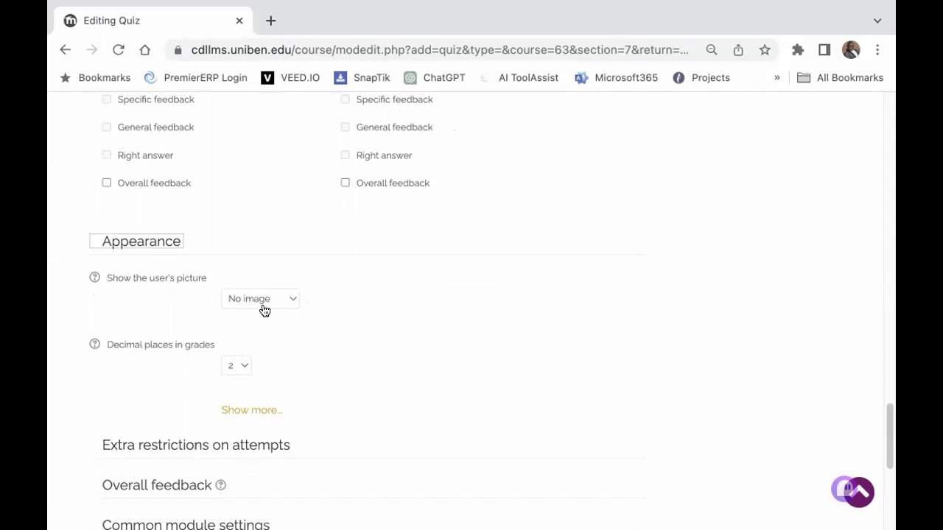
left_click(294, 299)
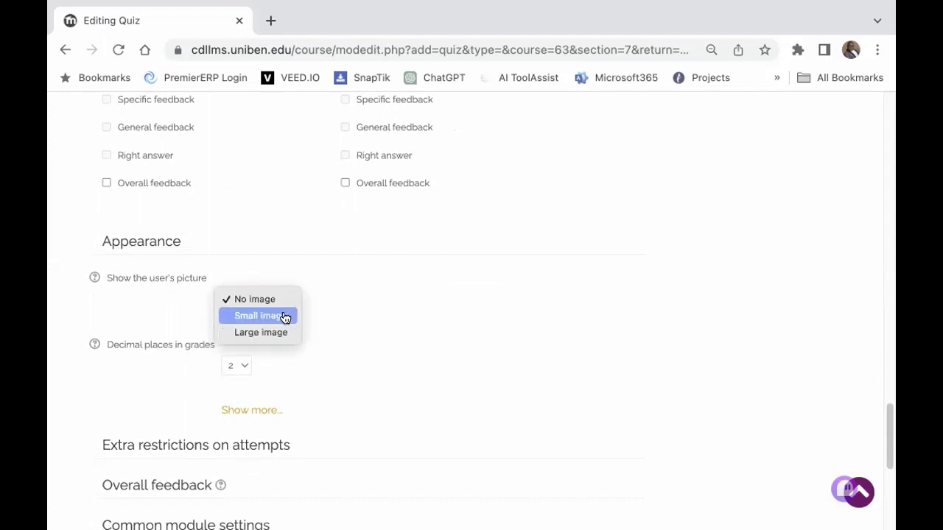
left_click(328, 280)
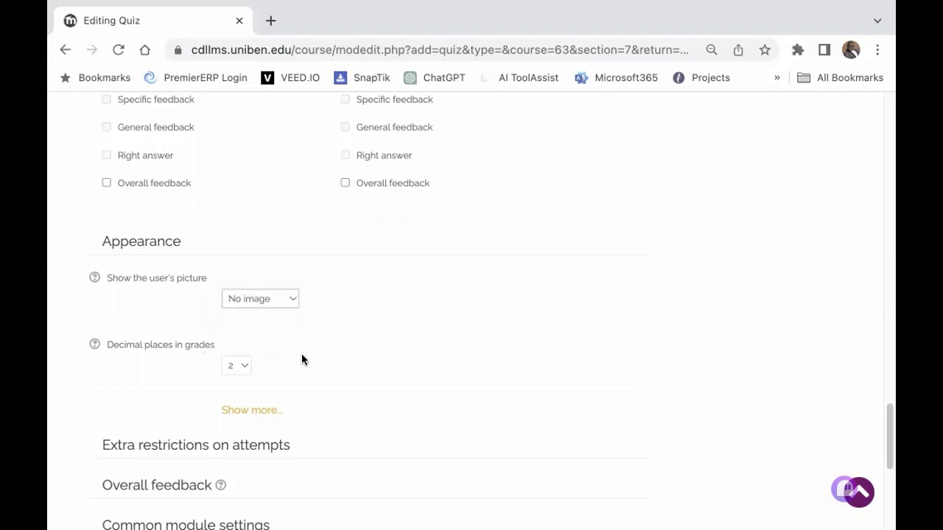
Step: Set Decimal places in grades to 0 and scroll down to the Save buttons
scroll(301, 358, "down", 1)
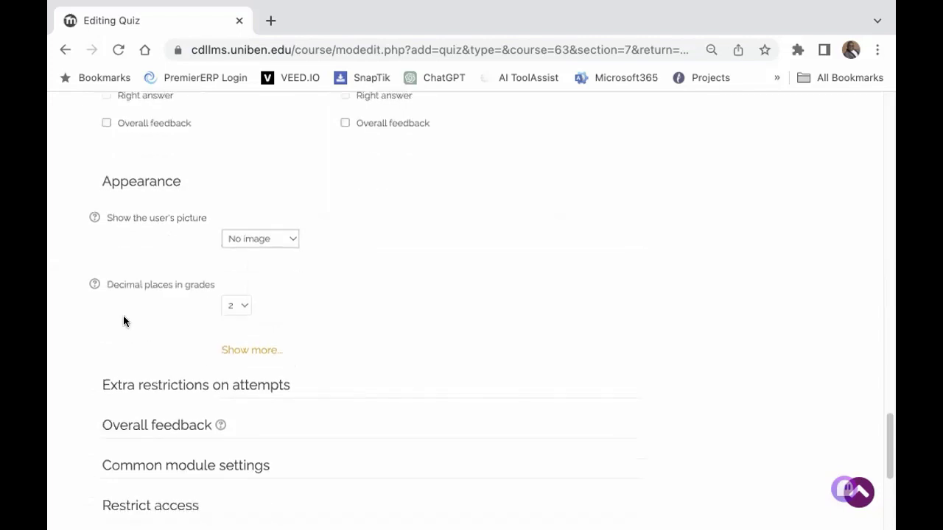
left_click(242, 306)
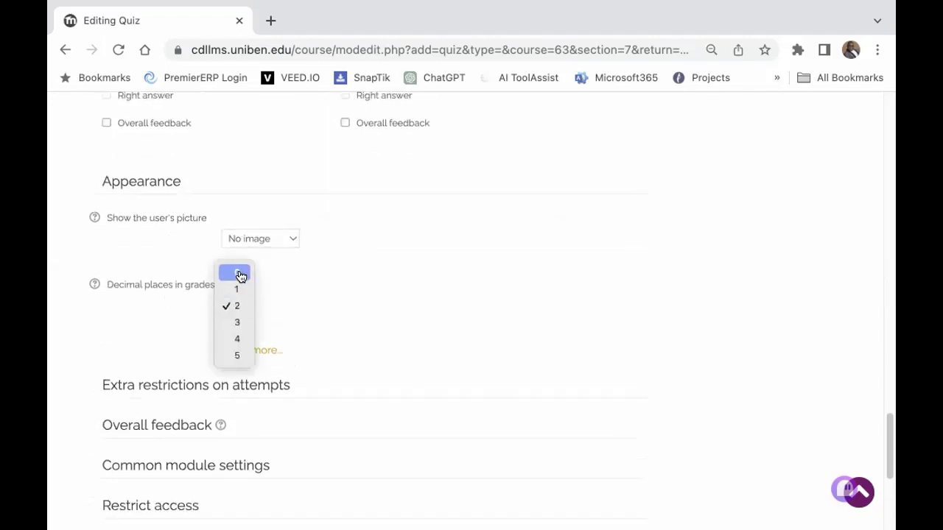
left_click(241, 275)
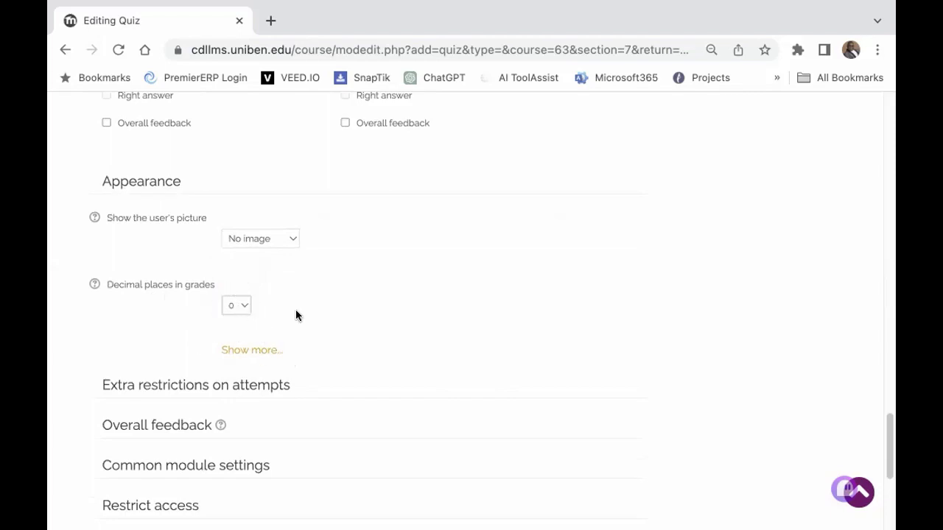
scroll(295, 313, "down", 2)
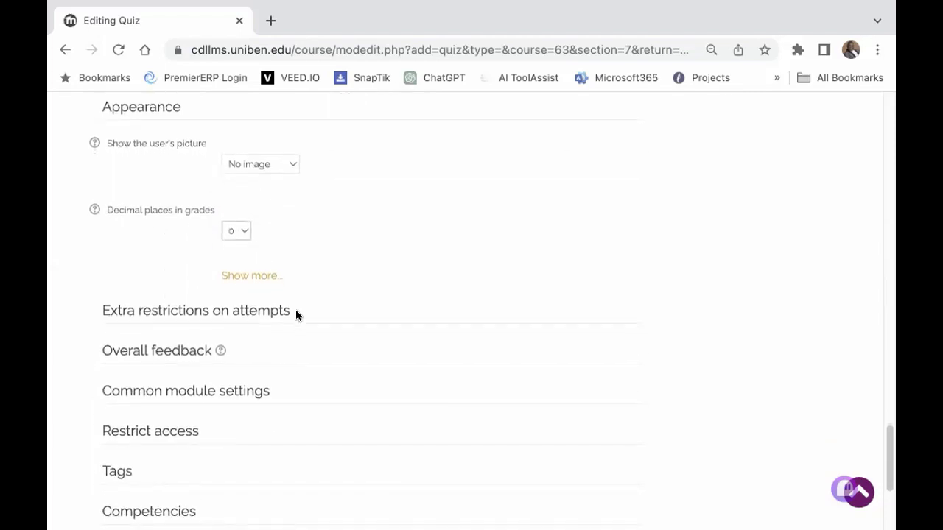
scroll(296, 314, "down", 2)
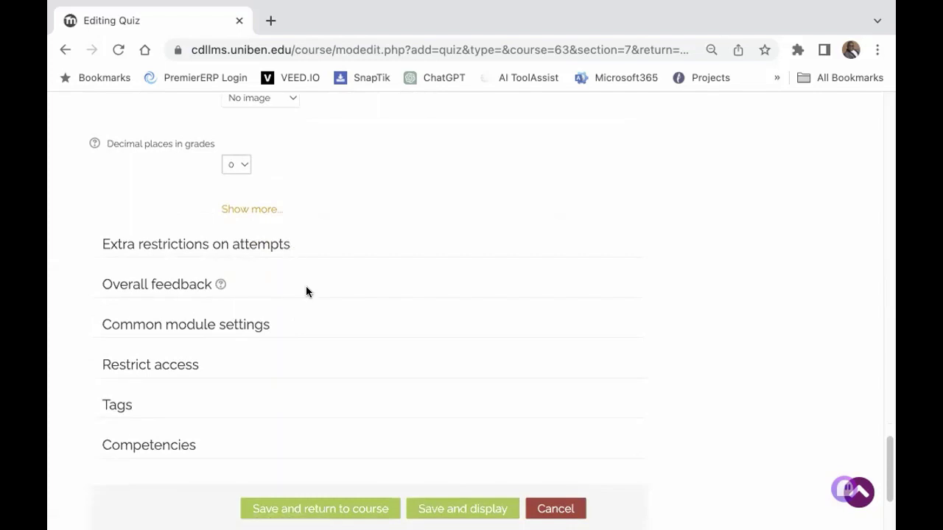
scroll(295, 265, "down", 1)
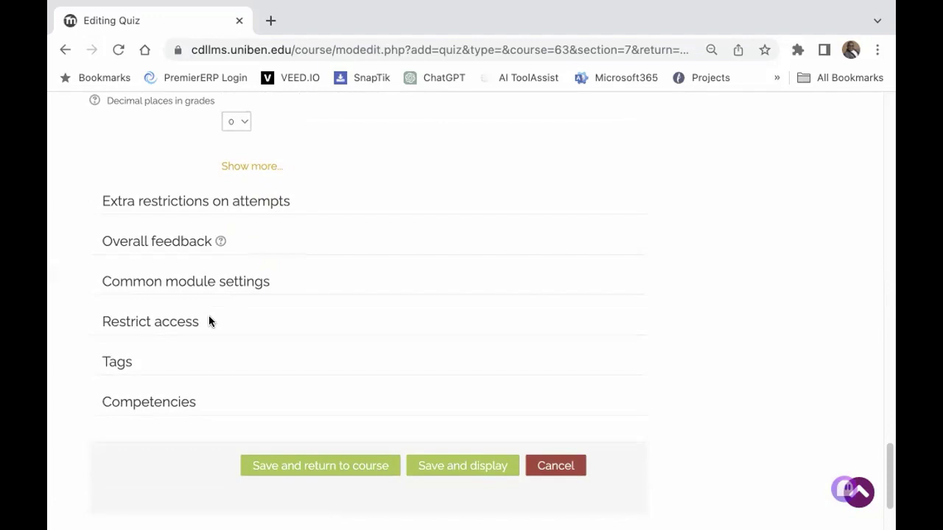
scroll(235, 265, "down", 1)
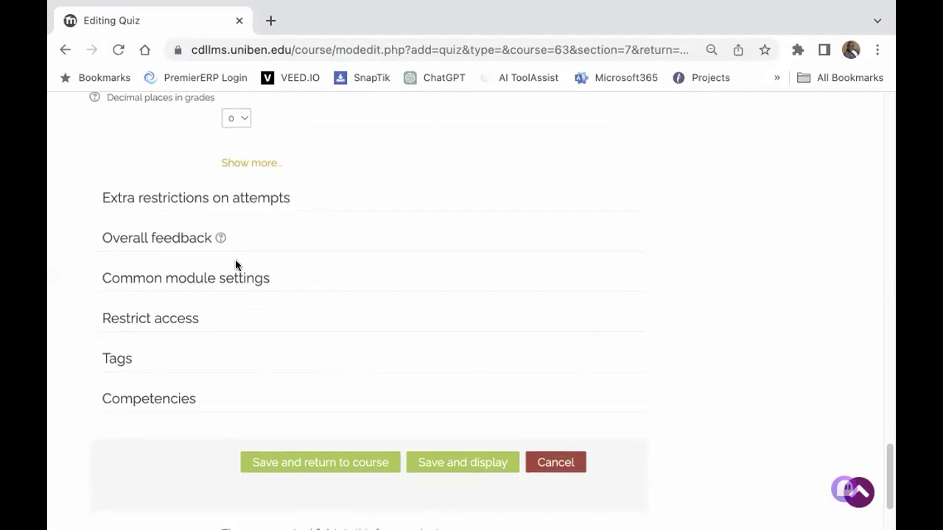
scroll(324, 302, "up", 10)
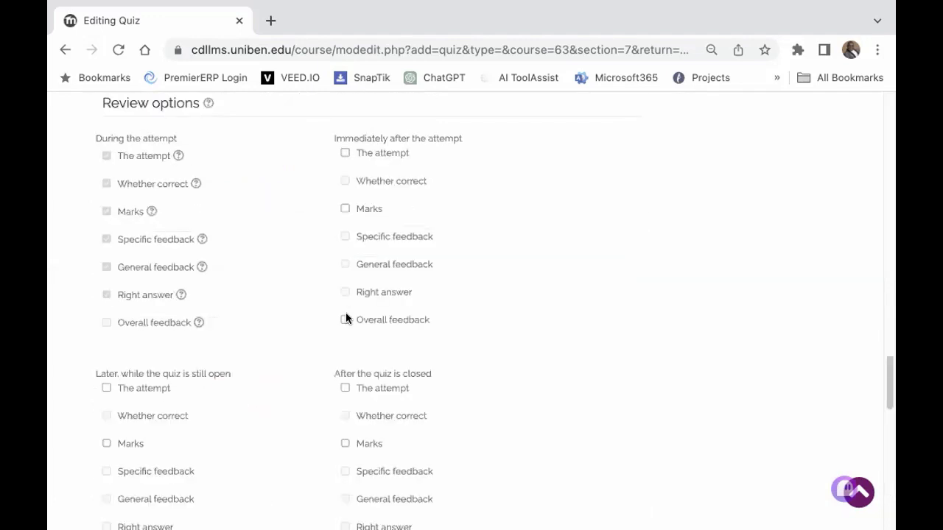
scroll(345, 312, "up", 10)
scroll(346, 315, "down", 15)
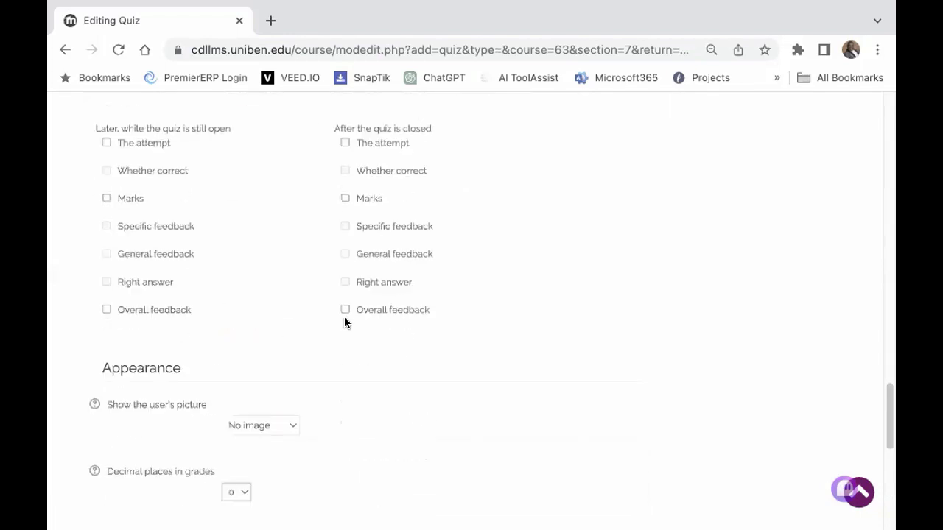
scroll(344, 322, "down", 7)
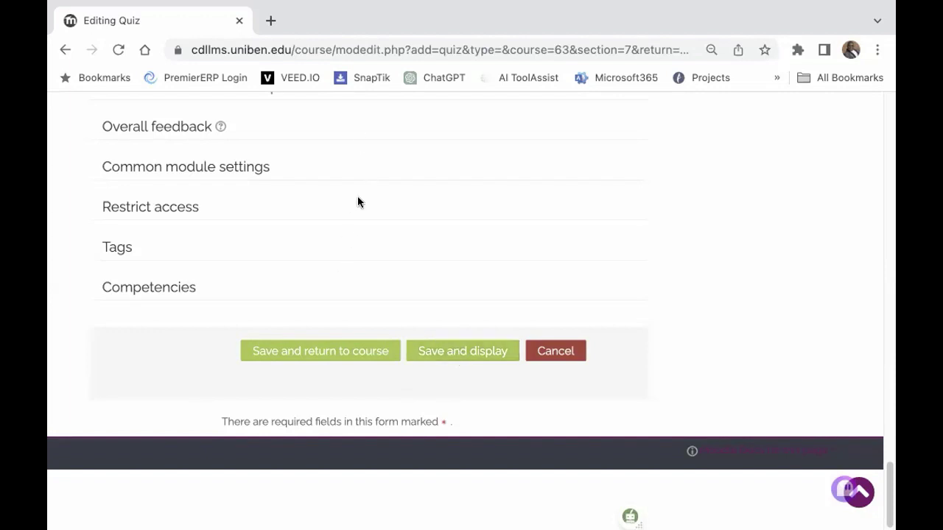
Step: Save and display the settings, review the overview (1 attempt, 20-minute limit), then go to Edit quiz
left_click(462, 352)
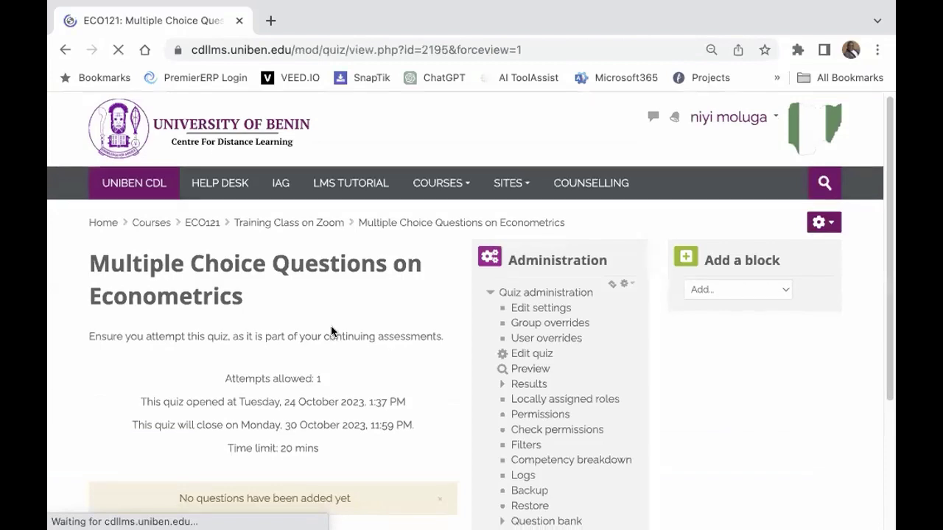
scroll(330, 326, "down", 2)
scroll(280, 249, "up", 2)
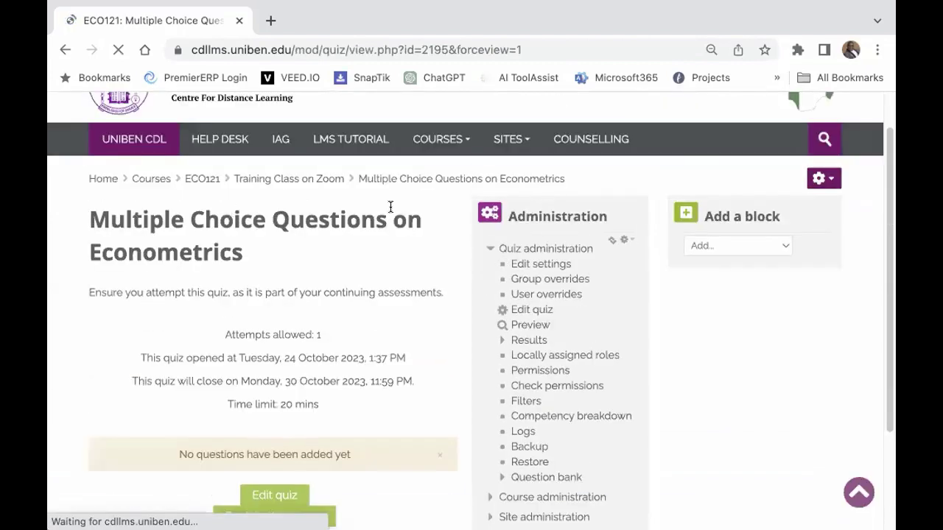
scroll(172, 258, "down", 1)
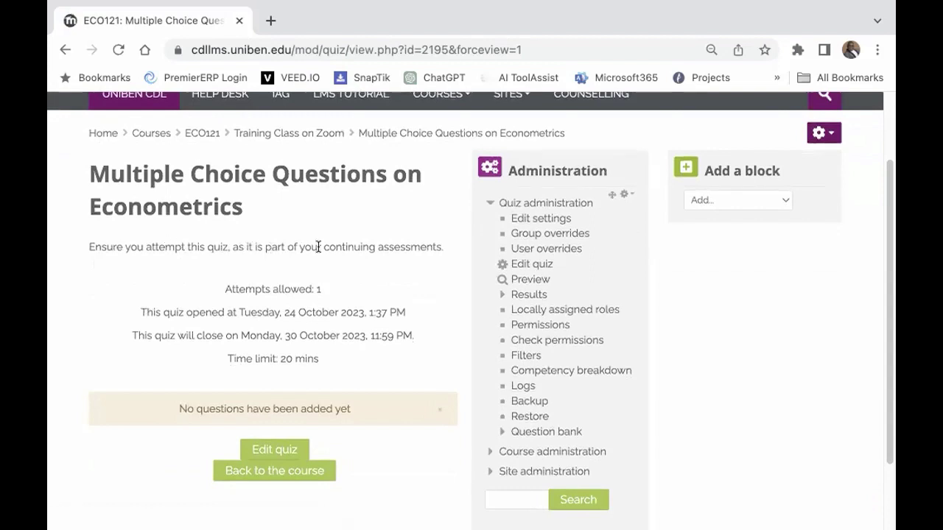
scroll(253, 283, "down", 1)
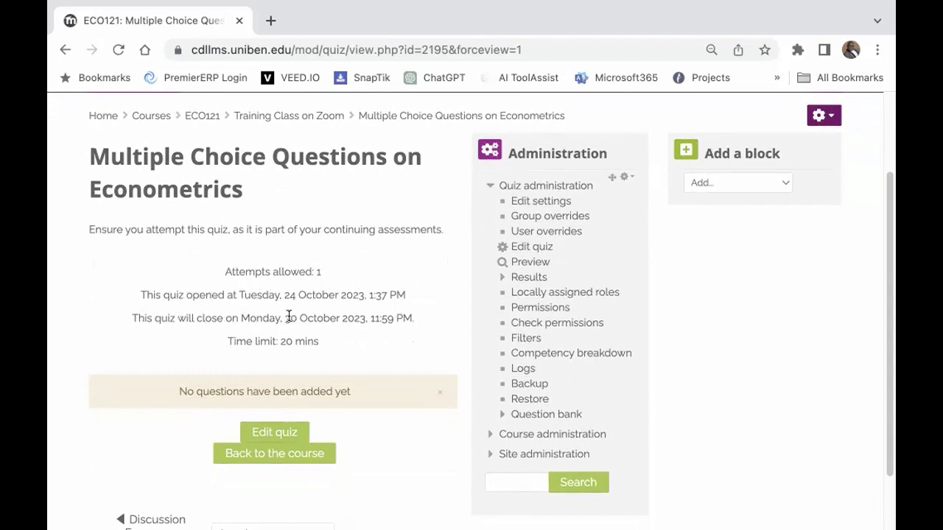
scroll(375, 314, "down", 1)
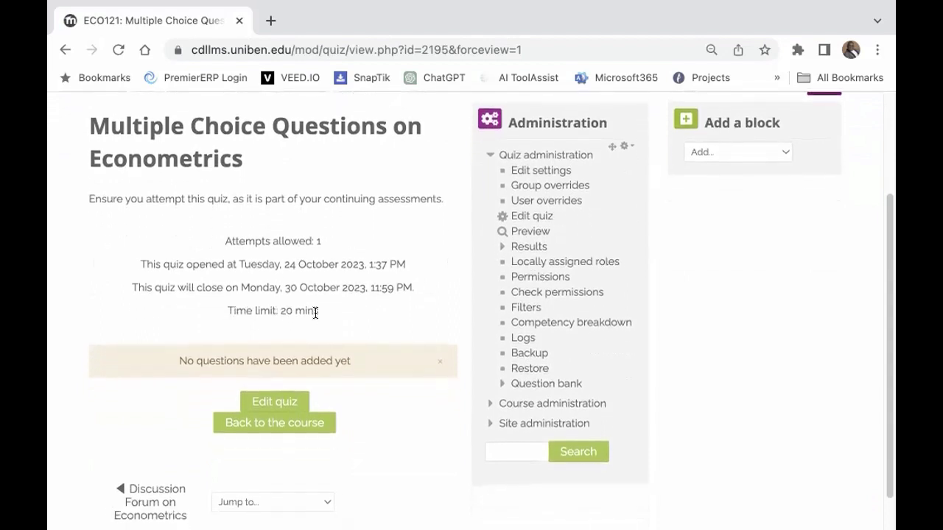
scroll(313, 315, "down", 1)
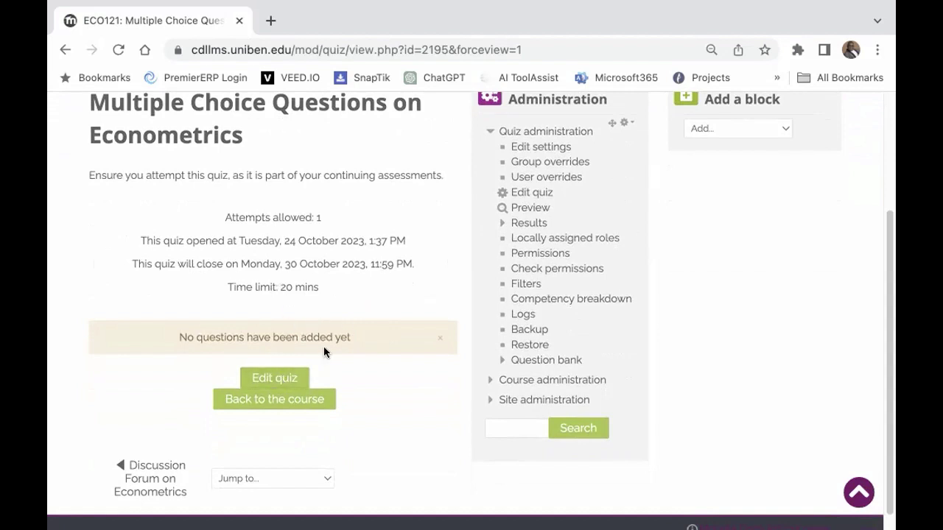
left_click(272, 378)
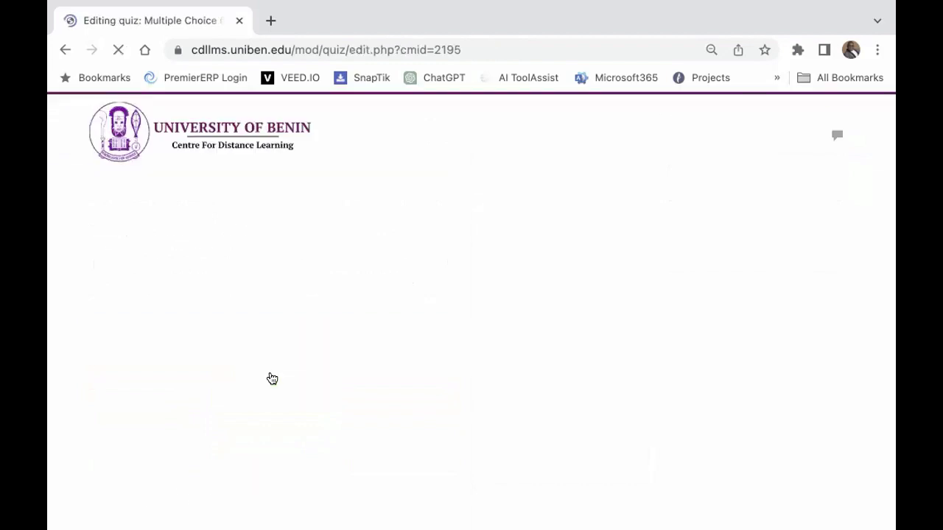
Step: Change the maximum grade to 30.00, tick Shuffle, and bring up the Add menu
scroll(360, 379, "down", 2)
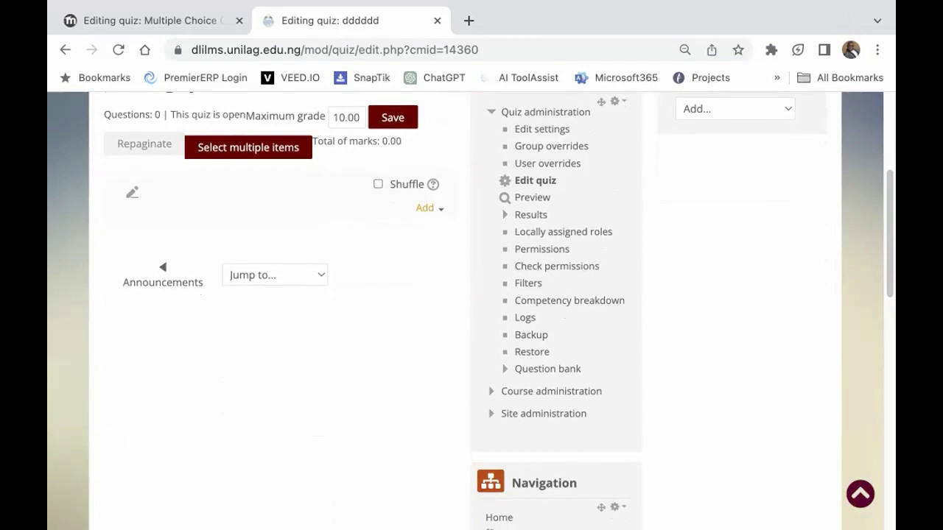
left_click(339, 117)
key("BackSpace")
type("3")
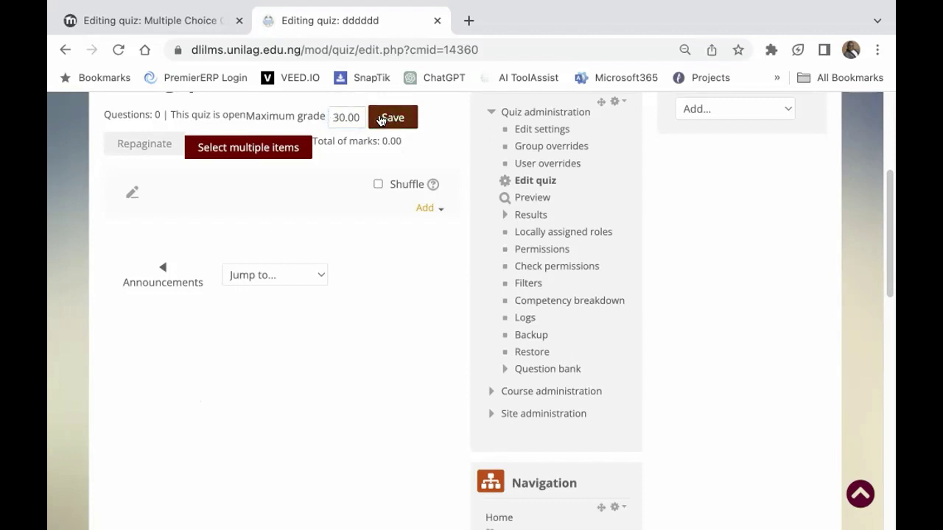
left_click(378, 185)
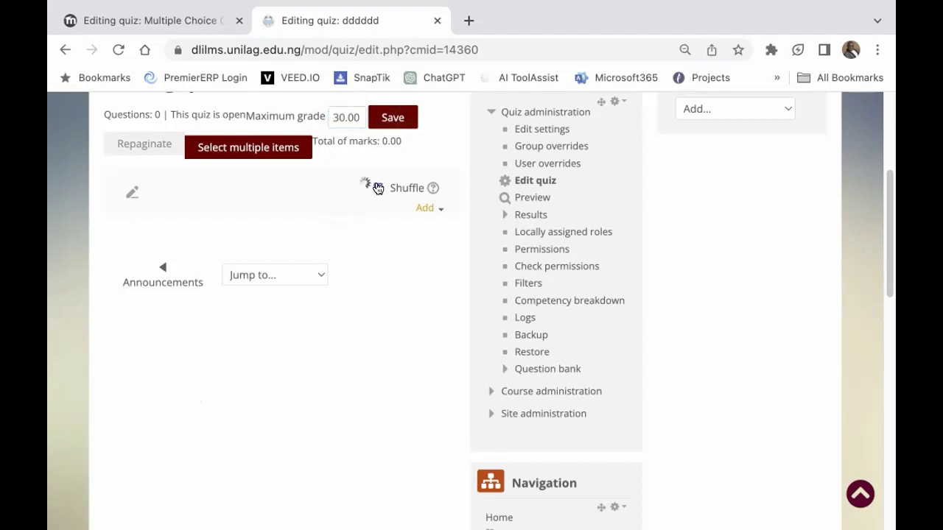
left_click(425, 210)
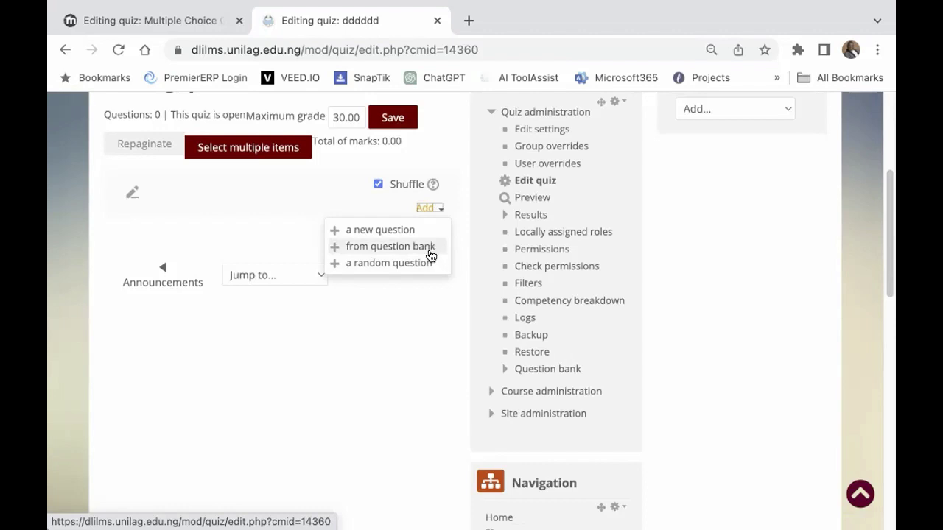
Step: Add a new question, comparing True/False and Matching before creating a Multiple choice question
left_click(390, 231)
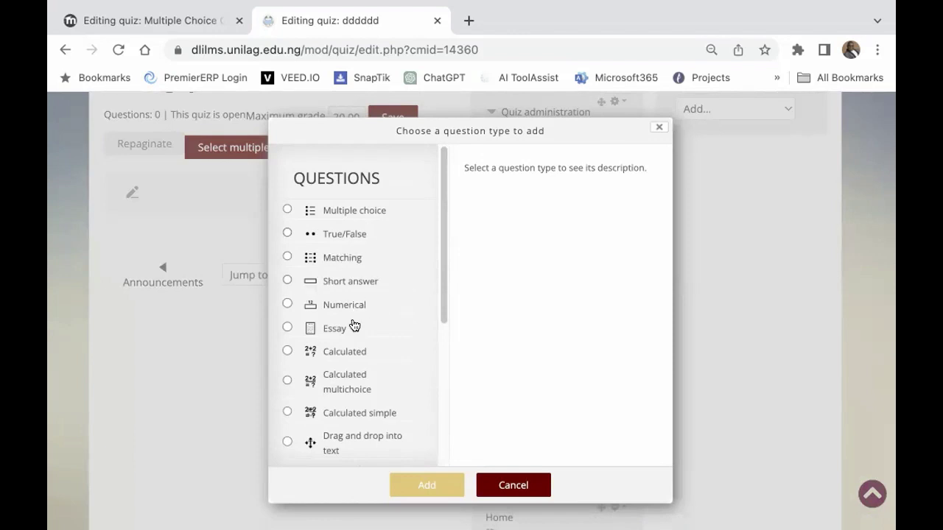
scroll(446, 361, "down", 5)
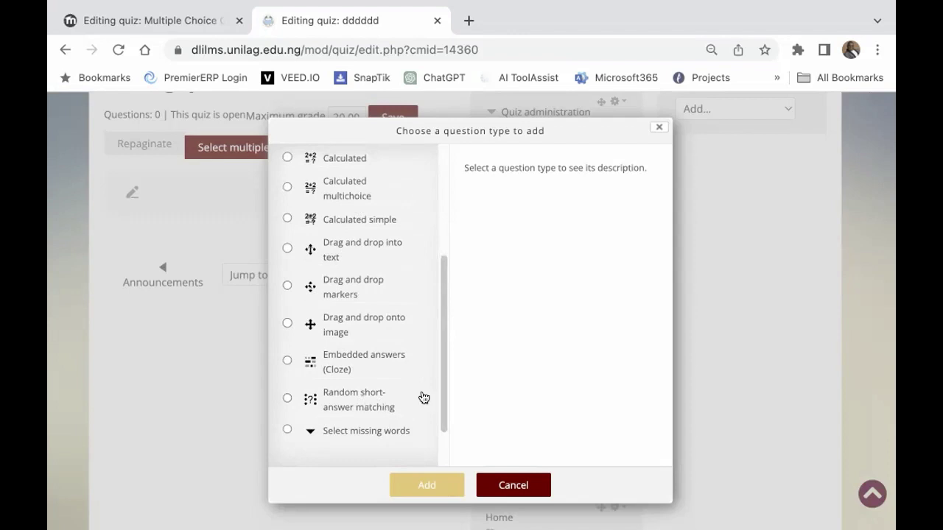
left_click_drag(440, 368, 450, 246)
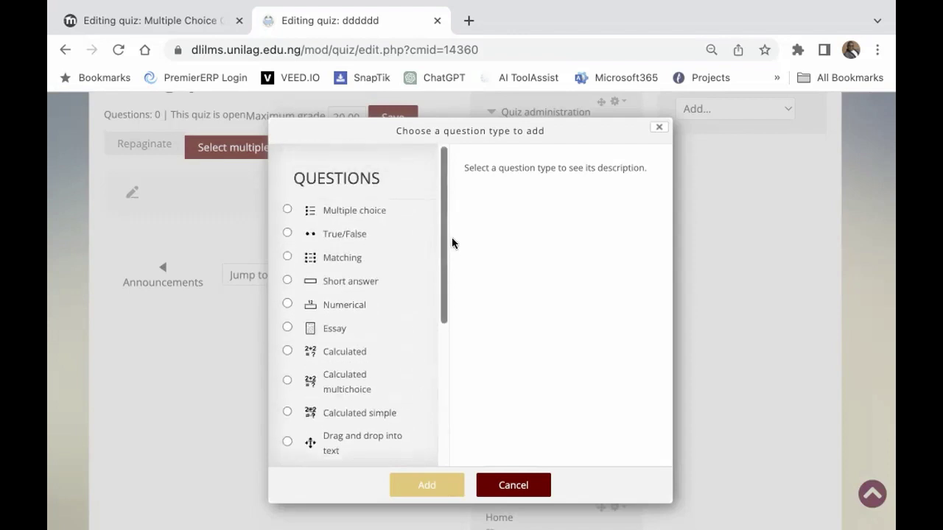
left_click(353, 213)
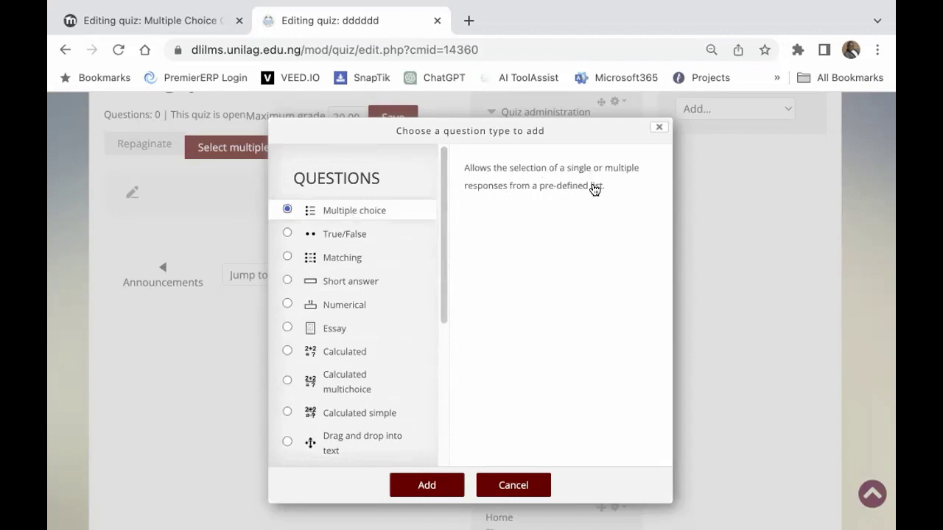
left_click(343, 236)
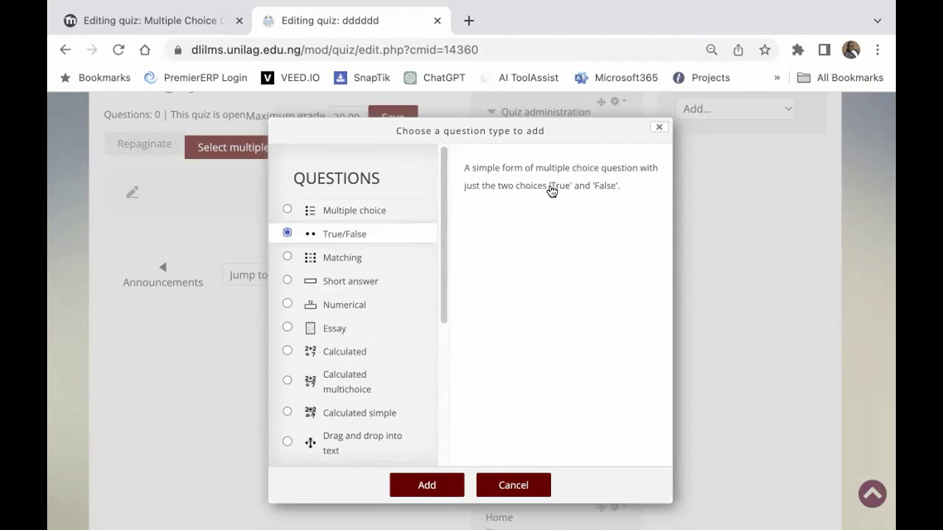
left_click(326, 259)
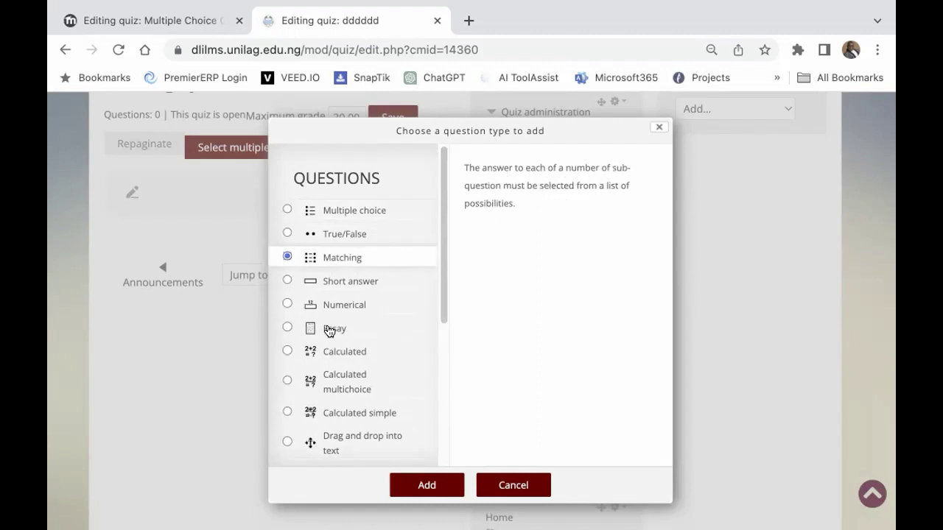
left_click(342, 212)
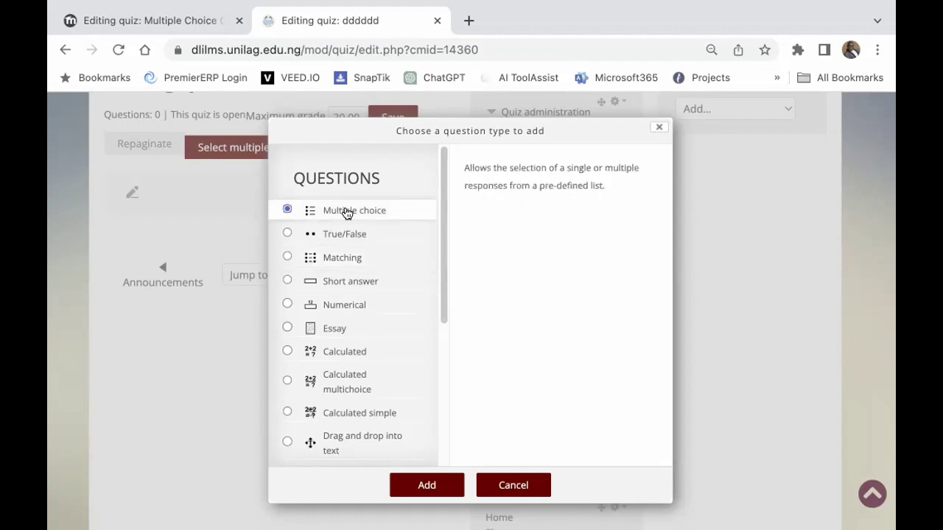
left_click(423, 486)
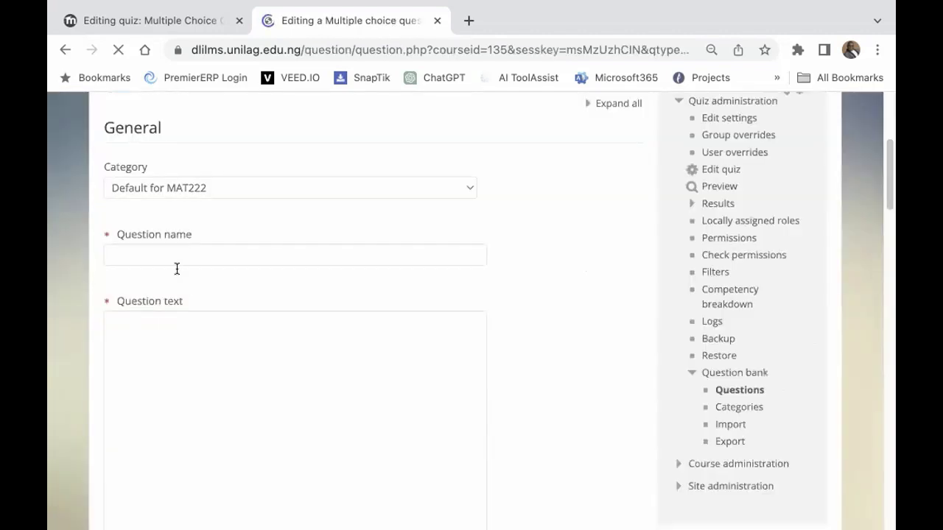
Step: Keep the category at Default for MAT222 and name the question '1'
left_click(171, 253)
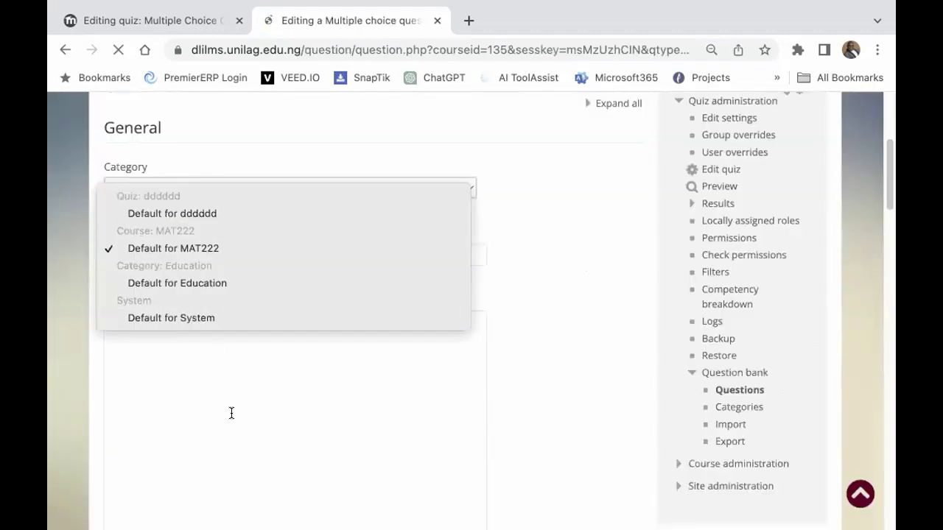
left_click(231, 410)
left_click(144, 260)
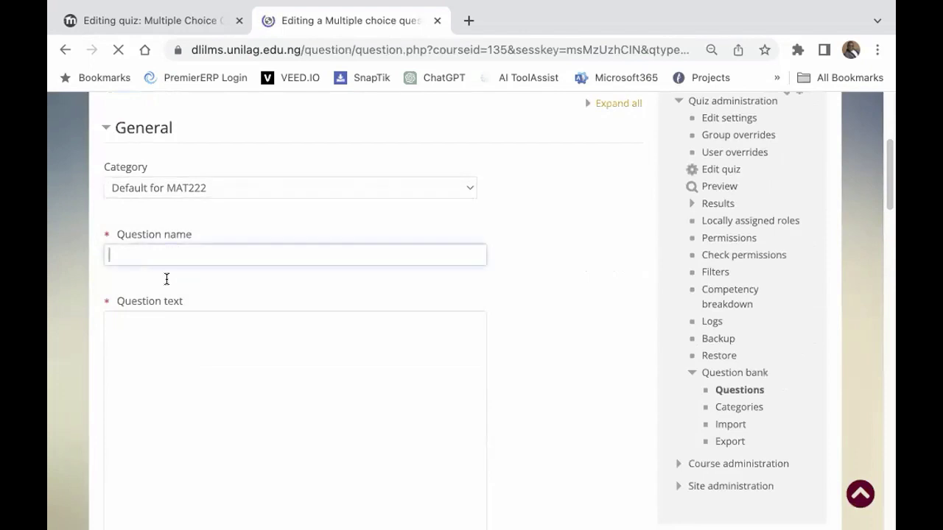
left_click(280, 378)
left_click(265, 251)
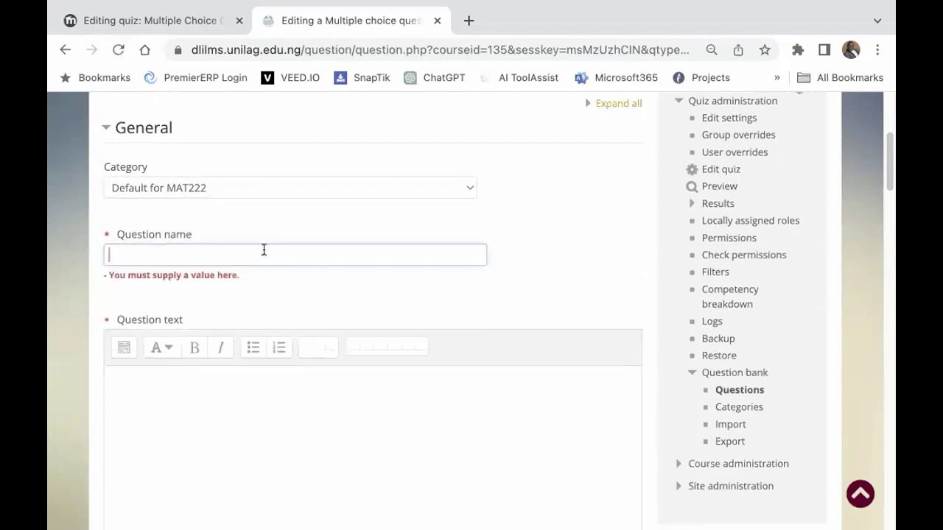
type("1")
Step: Paste 'What discipline does Econometrics belong to' as the question text
scroll(292, 415, "down", 3)
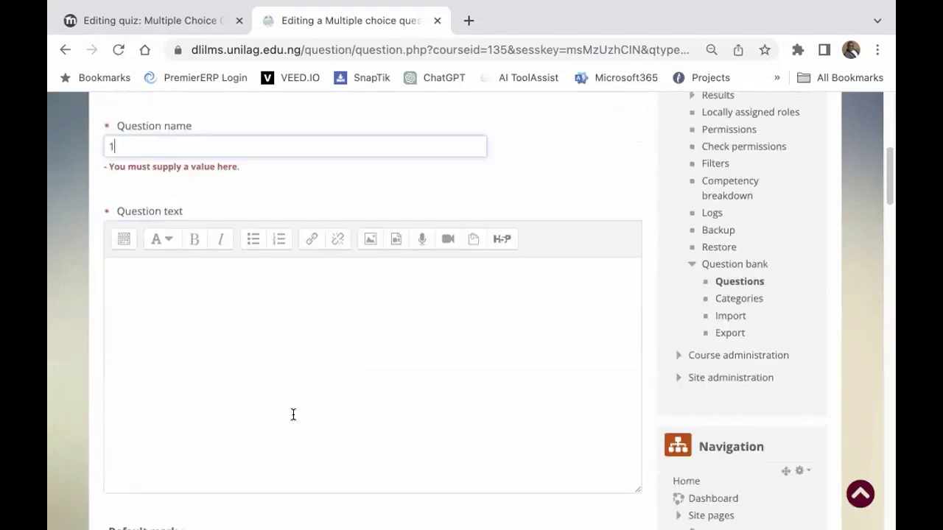
left_click(197, 303)
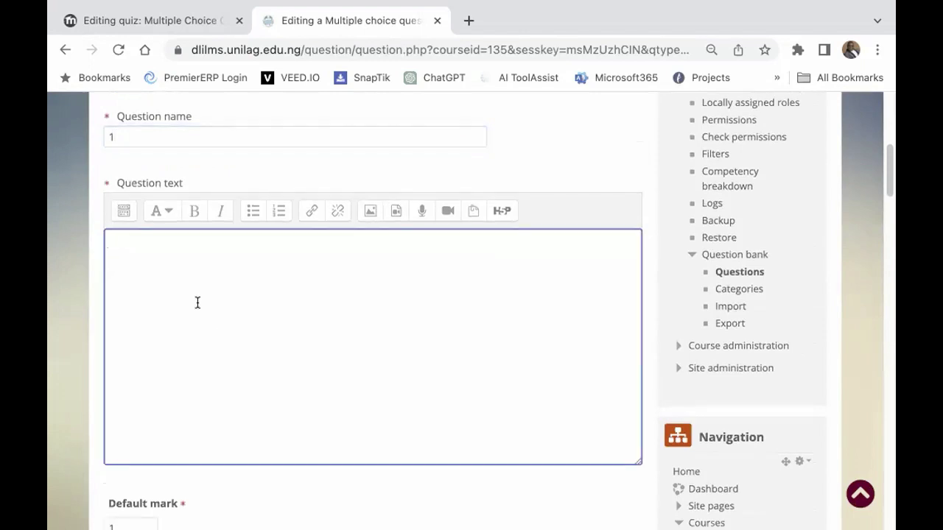
type("What discipline does Econometrics belong to")
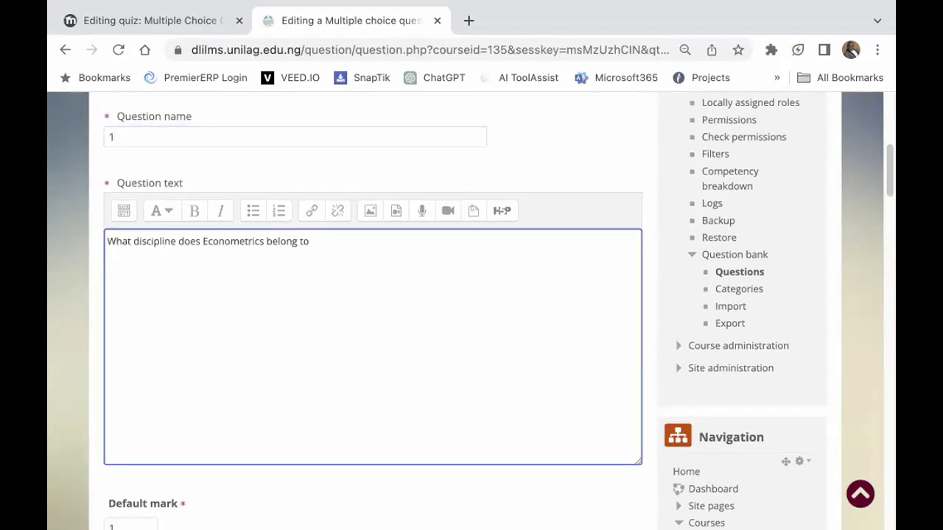
scroll(195, 331, "down", 5)
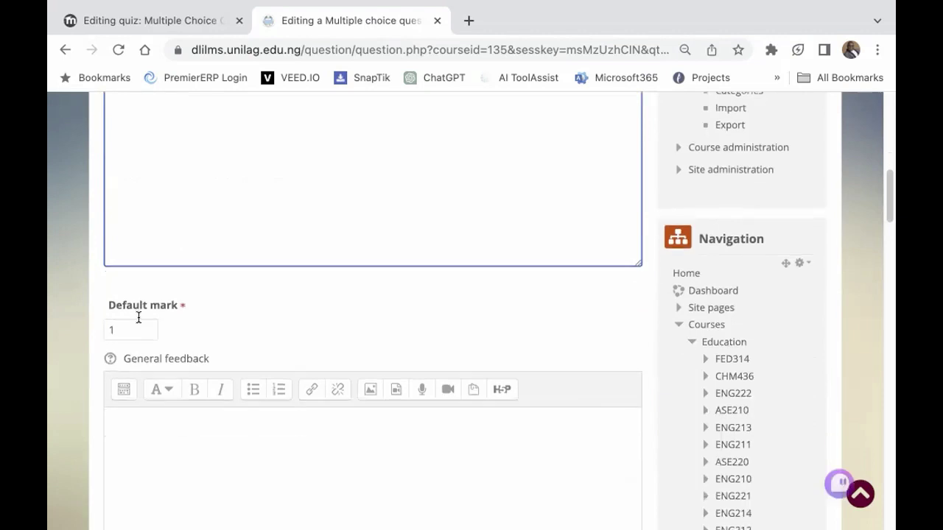
scroll(184, 345, "down", 3)
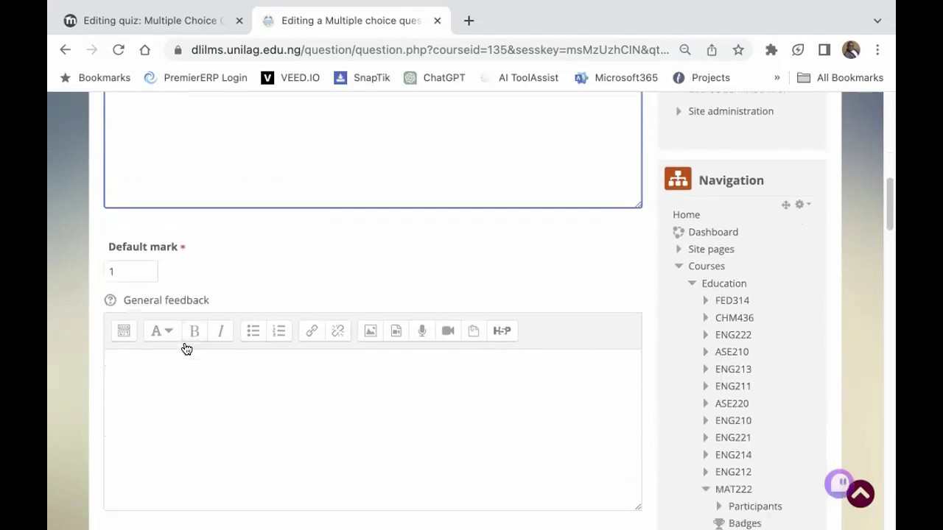
scroll(186, 342, "down", 5)
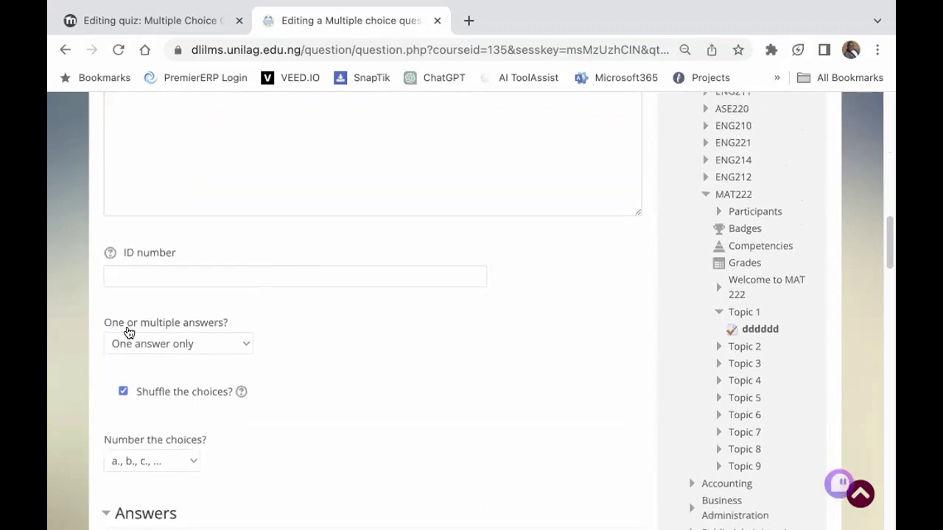
scroll(285, 332, "down", 1)
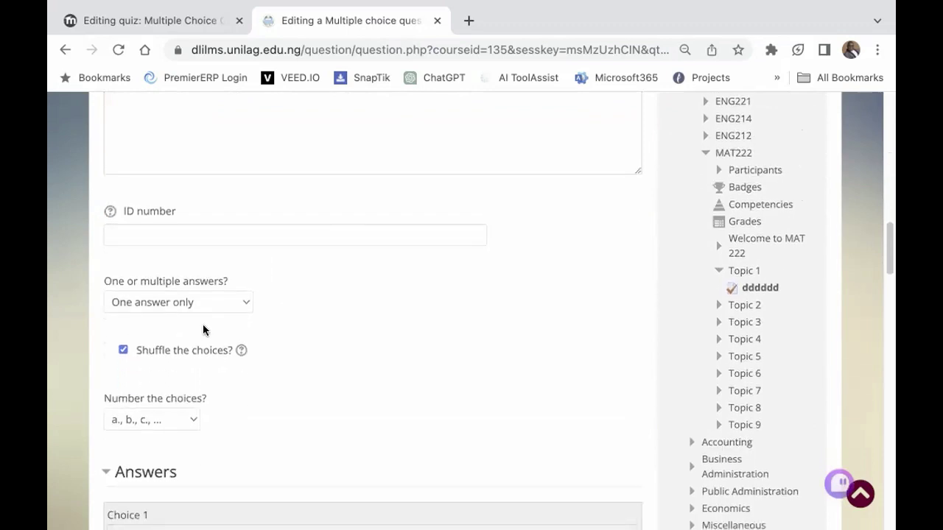
Step: Keep 'One answer only' and enter Arabic as Choice 1
left_click(247, 304)
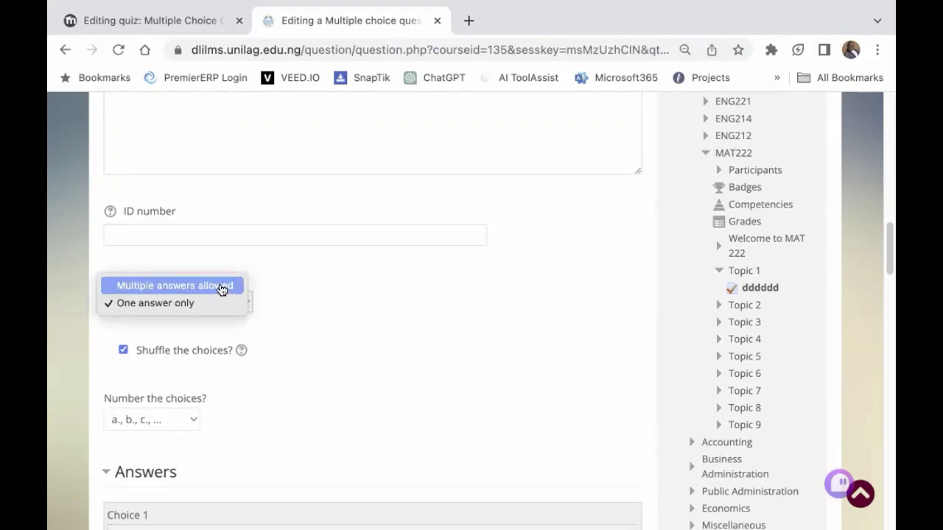
left_click(183, 304)
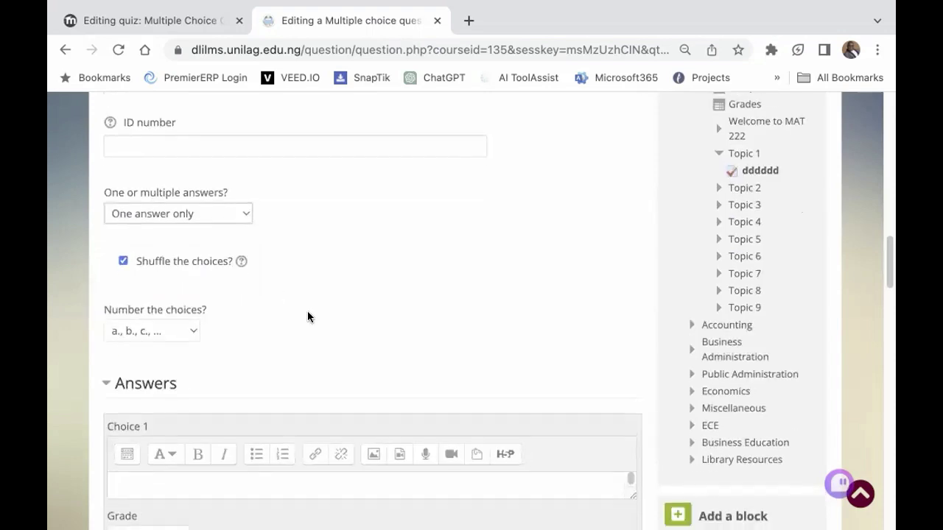
scroll(308, 317, "down", 1)
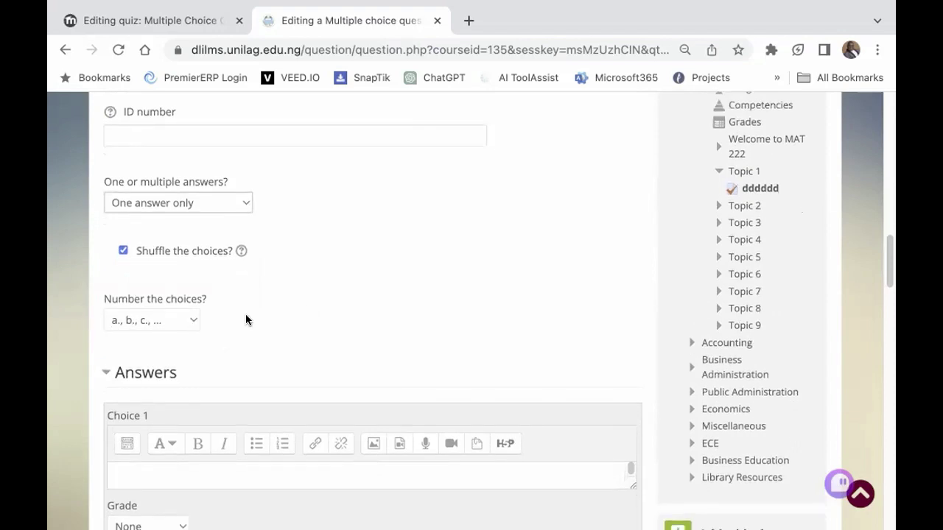
scroll(265, 318, "down", 1)
scroll(294, 316, "down", 5)
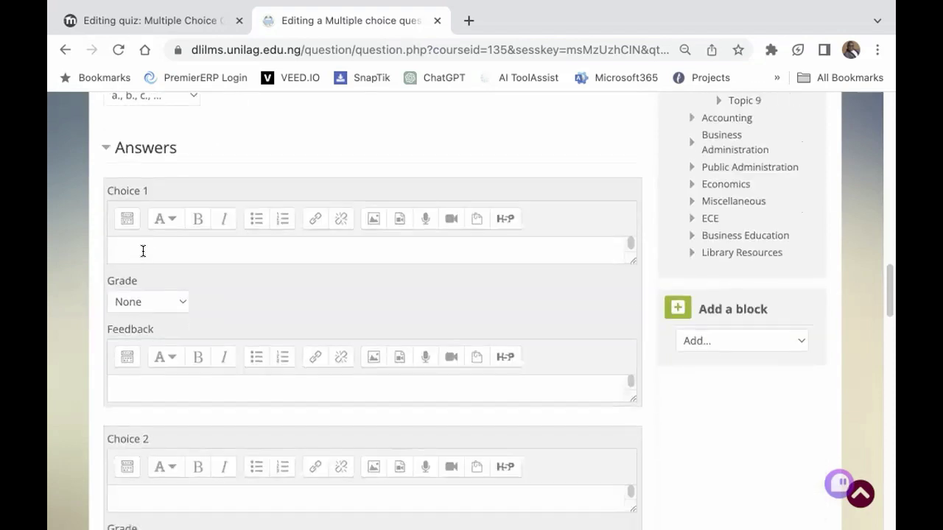
left_click(143, 252)
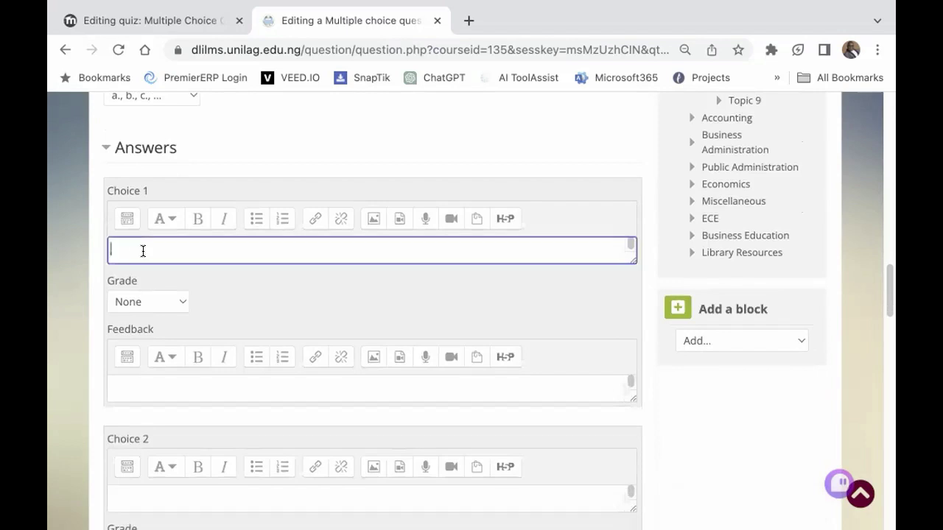
type("Arabic")
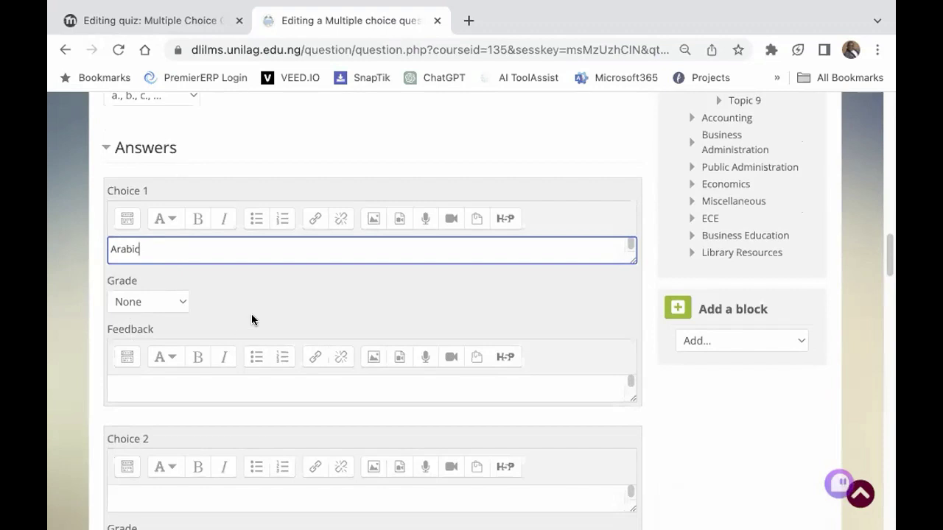
Step: Enter Economics as Choice 2 and grade it 100%
scroll(252, 320, "down", 3)
left_click(156, 394)
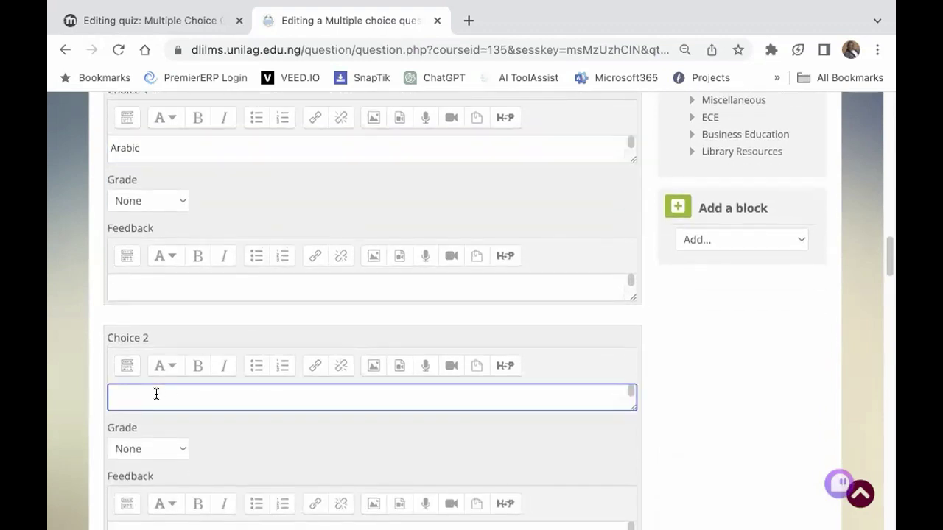
type("Economics")
key("Return")
scroll(200, 438, "down", 3)
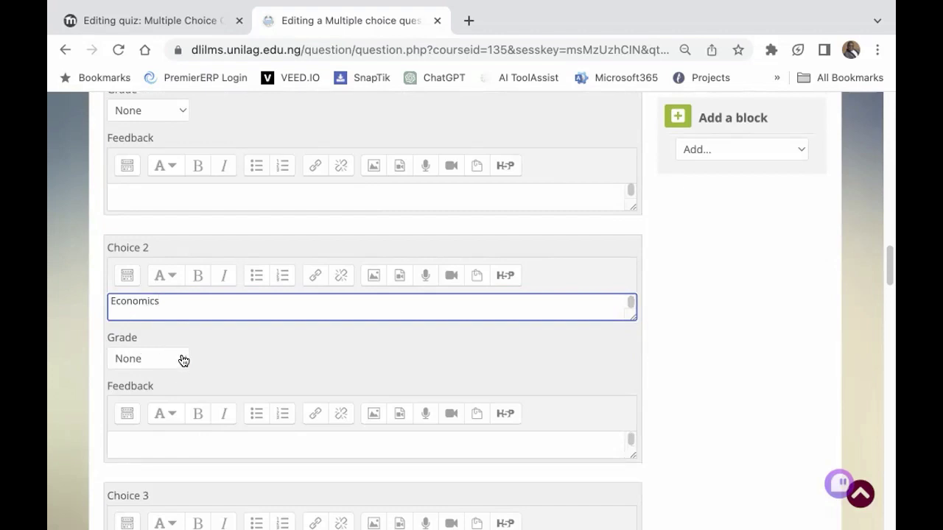
left_click(184, 361)
left_click(163, 378)
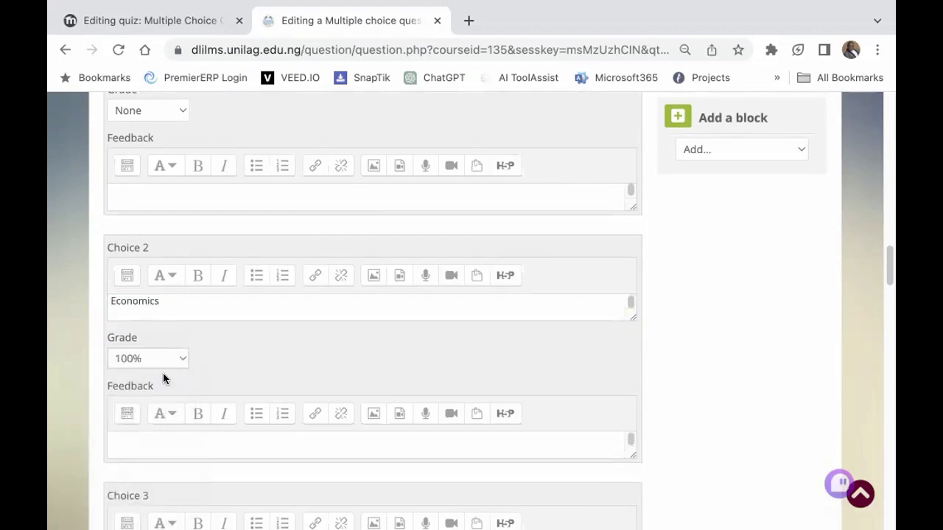
scroll(237, 343, "down", 5)
scroll(233, 348, "down", 2)
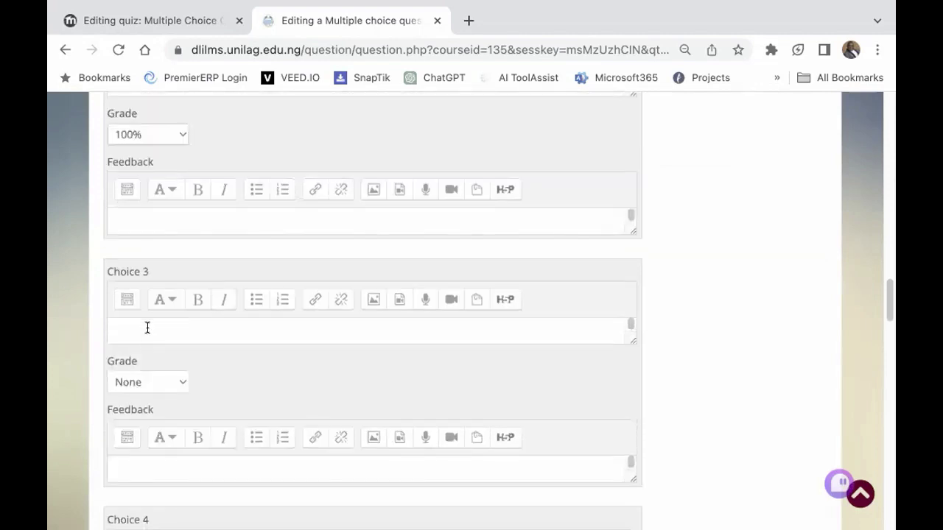
Step: Enter Yoruba as Choice 3, leaving its grade at None
left_click(147, 327)
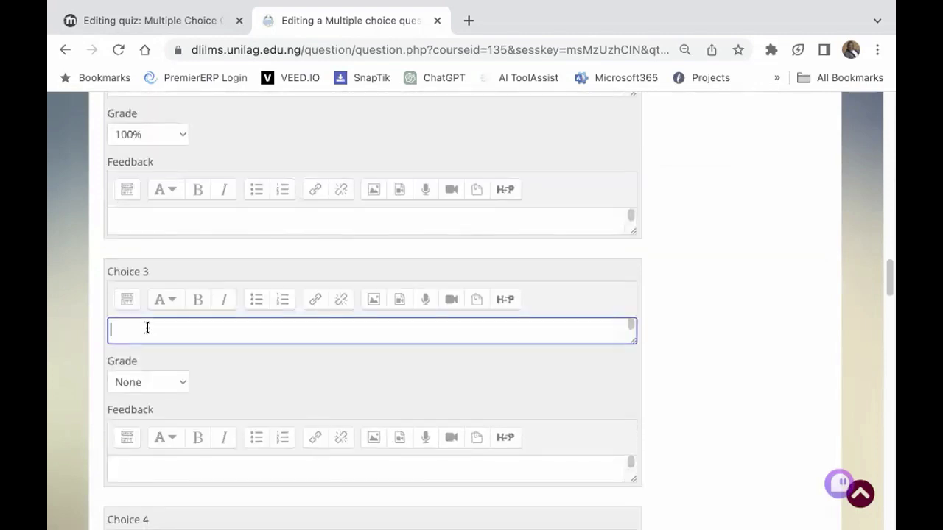
type("You")
type("uba")
scroll(196, 390, "down", 3)
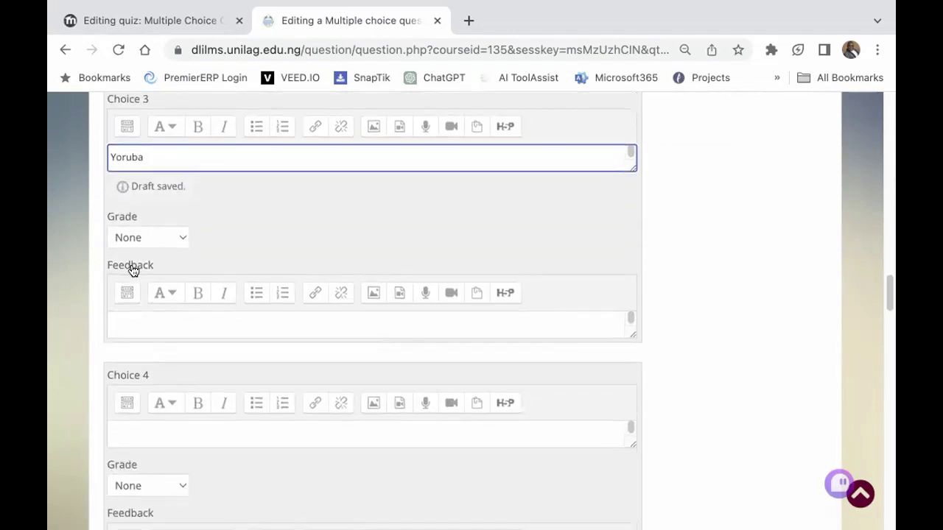
scroll(154, 383, "down", 1)
scroll(147, 332, "down", 1)
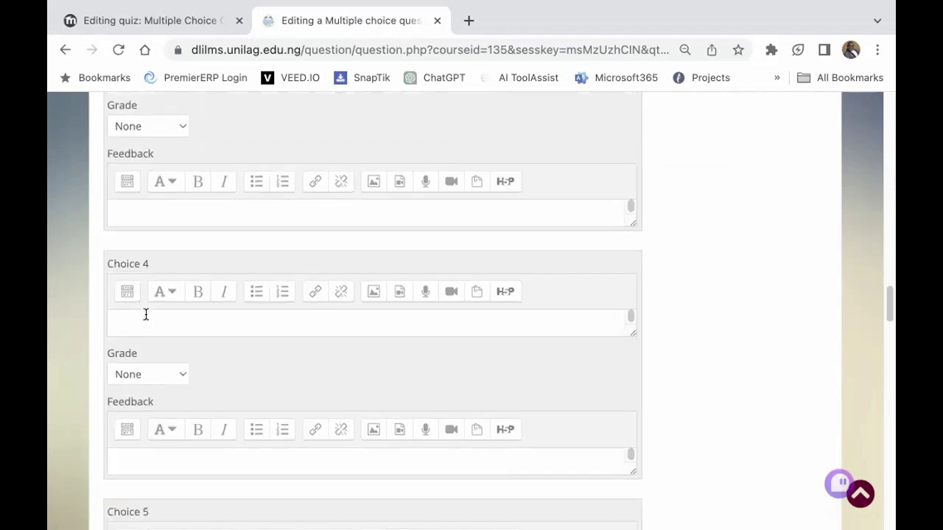
scroll(144, 319, "up", 2)
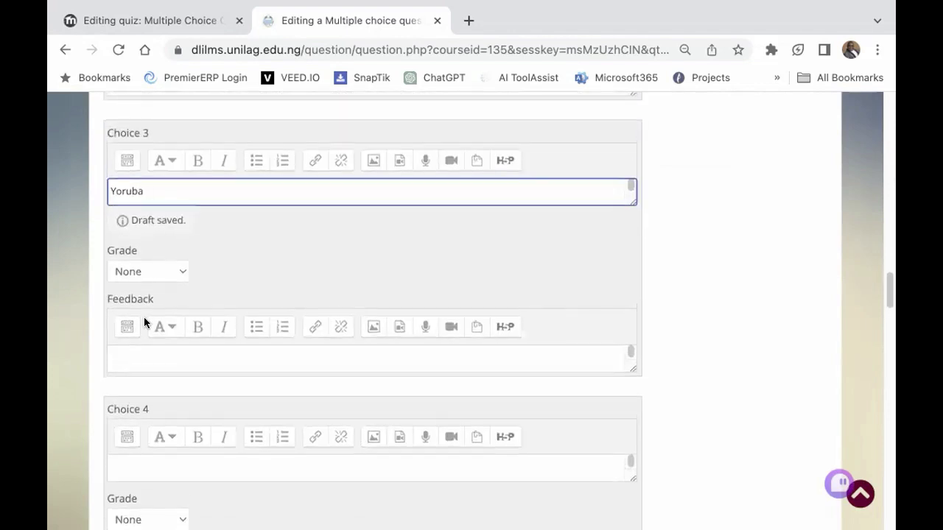
scroll(140, 309, "down", 3)
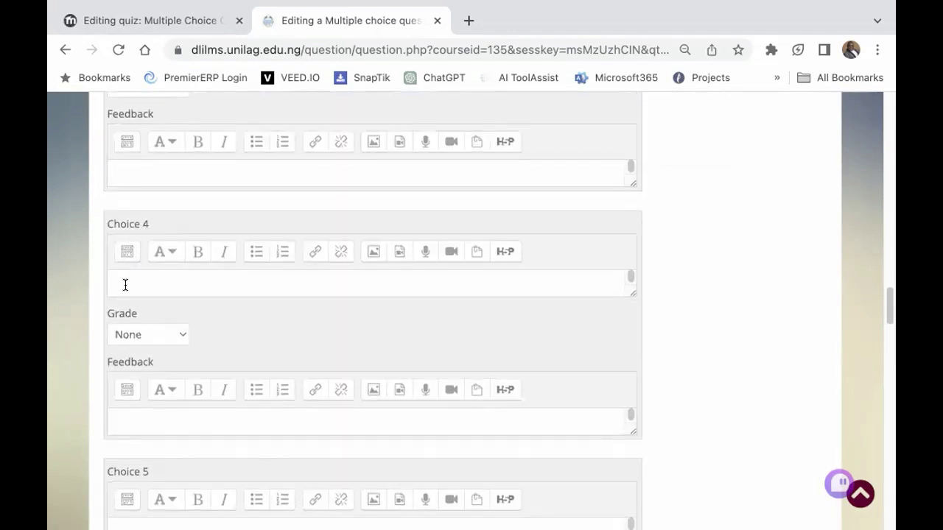
Step: Enter Hausa as Choice 4 with grade None, then review the choices down to Save changes
left_click(125, 280)
type("Hau")
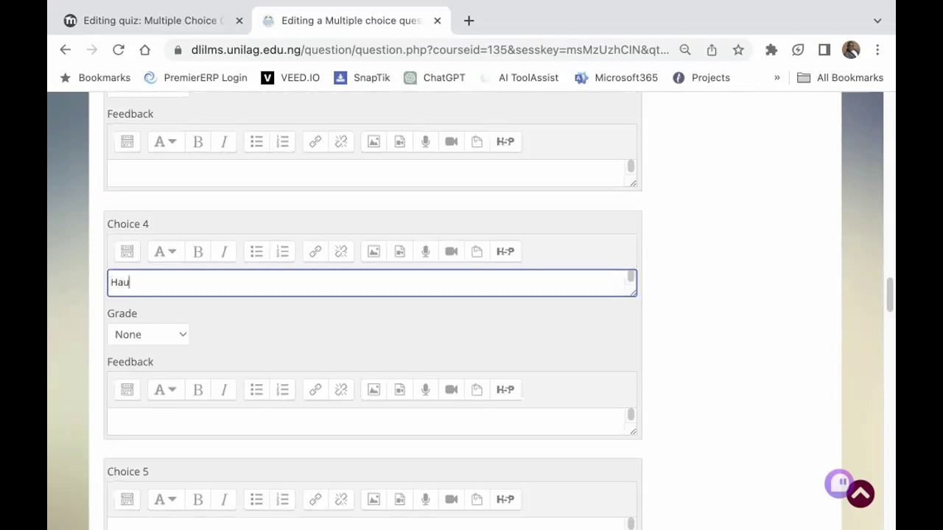
type("sa")
scroll(260, 337, "up", 5)
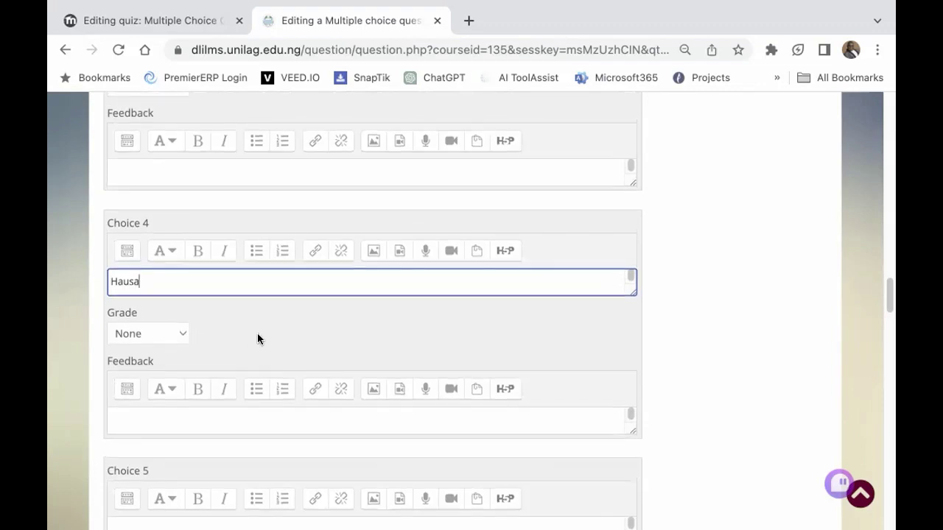
scroll(214, 324, "up", 1)
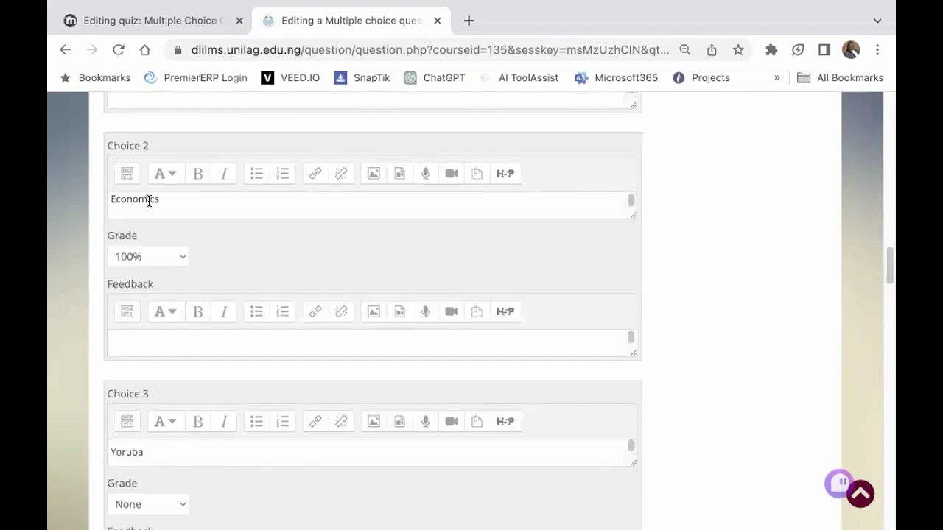
scroll(192, 259, "up", 1)
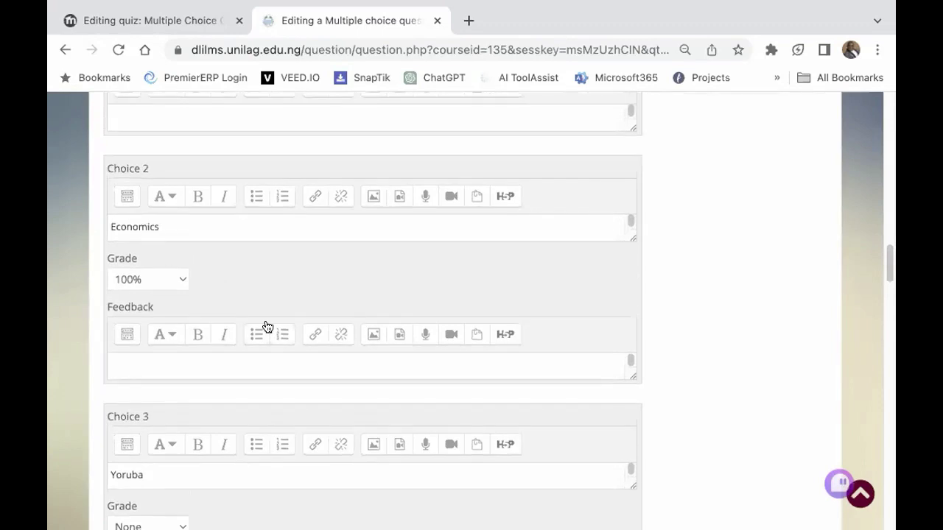
scroll(268, 328, "up", 1)
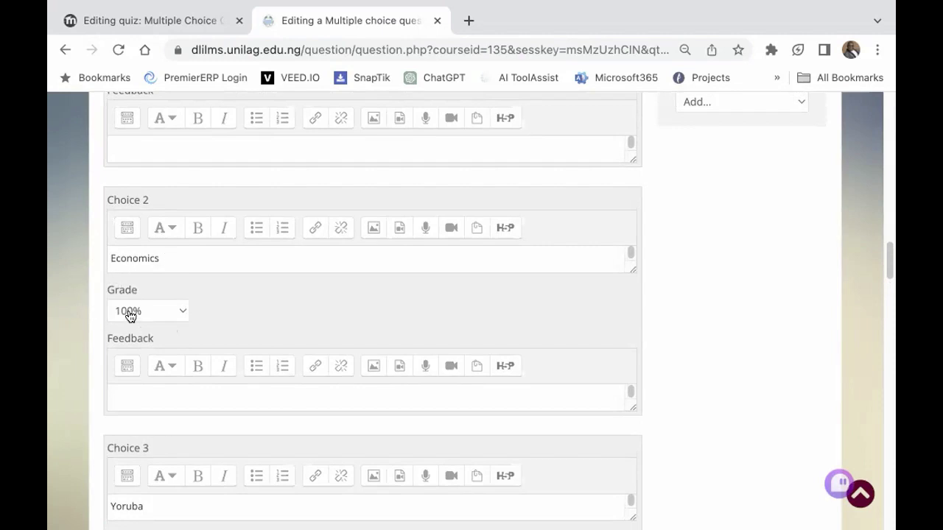
scroll(252, 324, "down", 4)
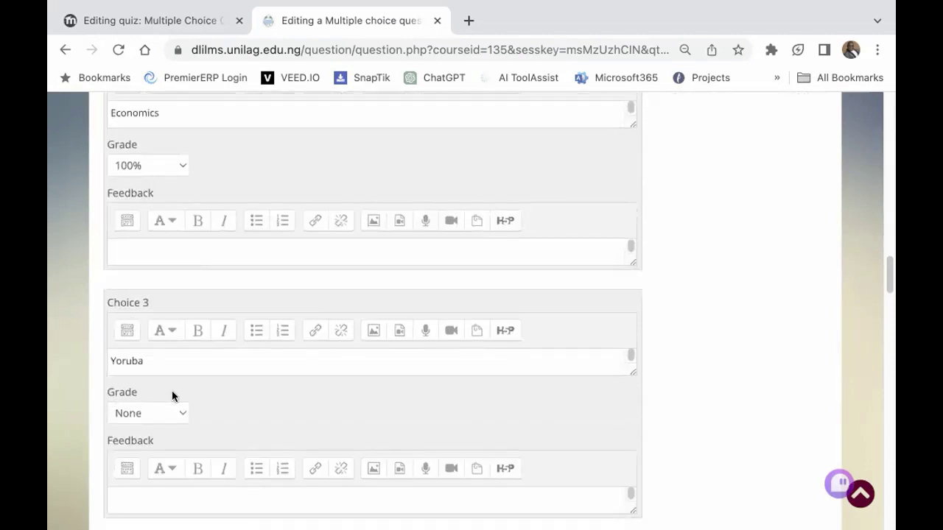
scroll(174, 391, "down", 5)
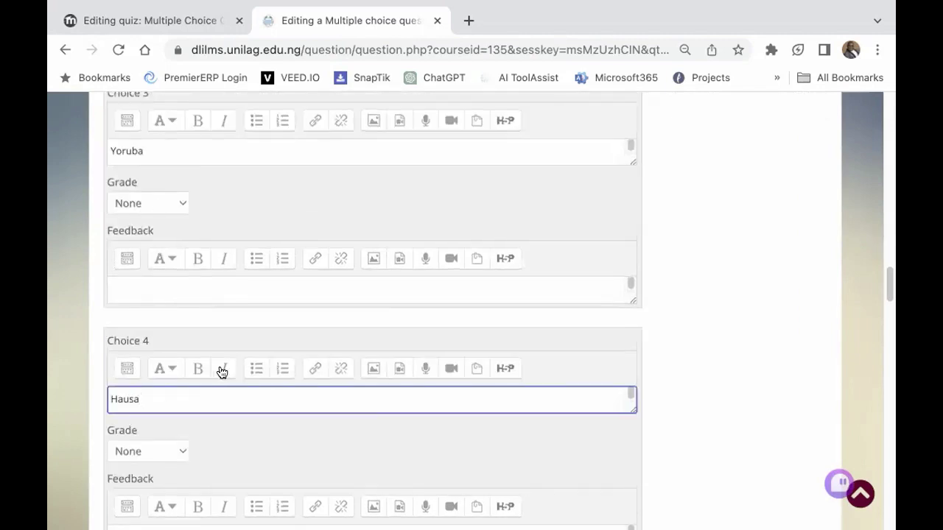
scroll(222, 372, "down", 8)
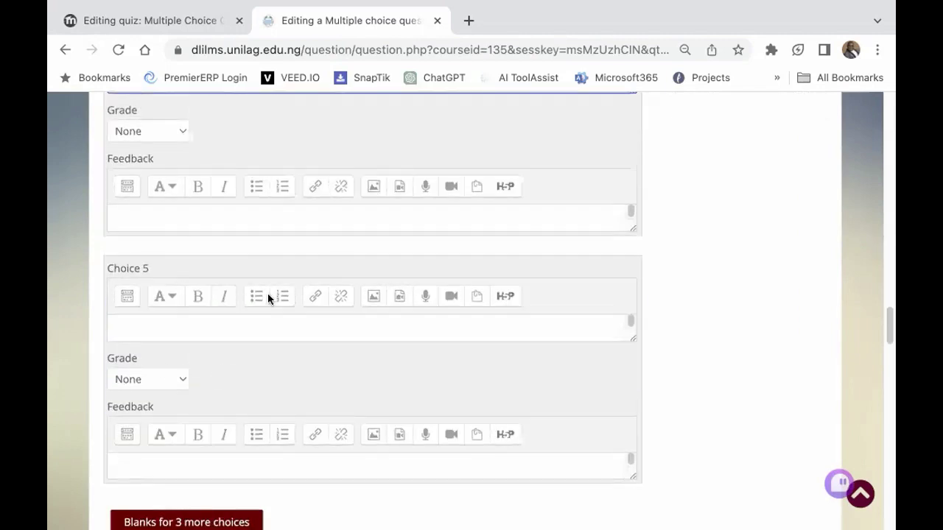
scroll(318, 365, "down", 4)
scroll(266, 398, "down", 8)
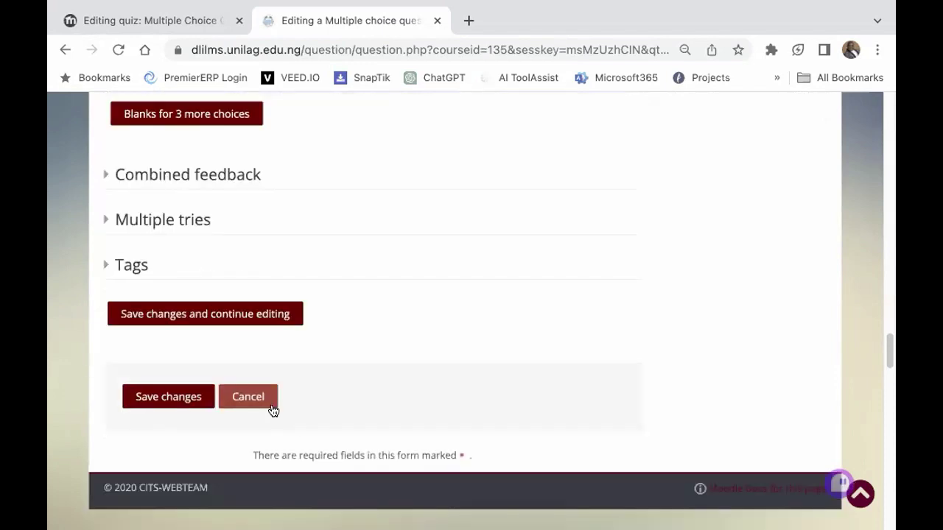
Step: Save the multiple-choice question, then add a new True/False question to the quiz
left_click(158, 336)
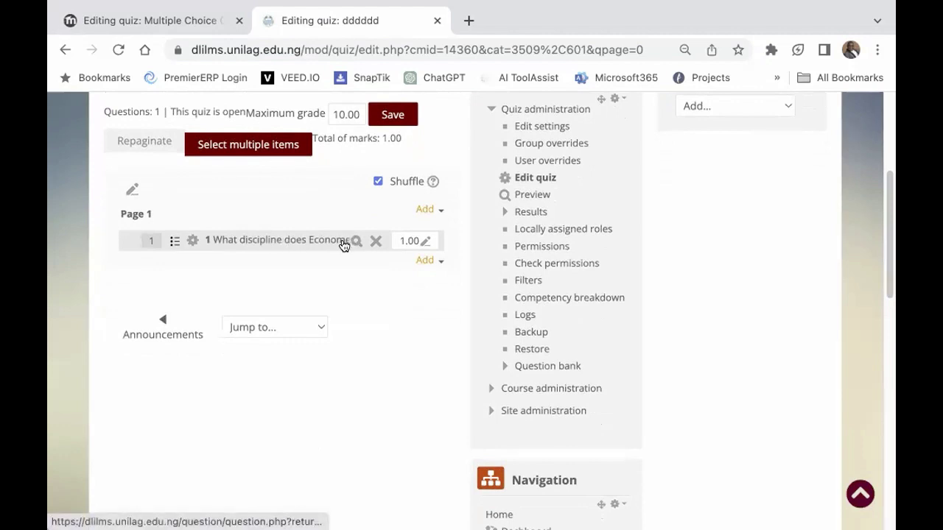
left_click(432, 263)
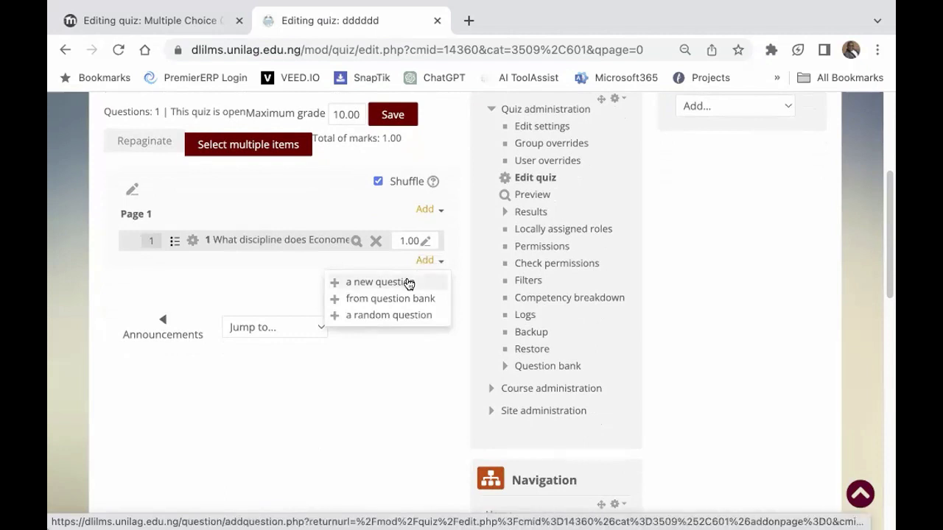
left_click(409, 284)
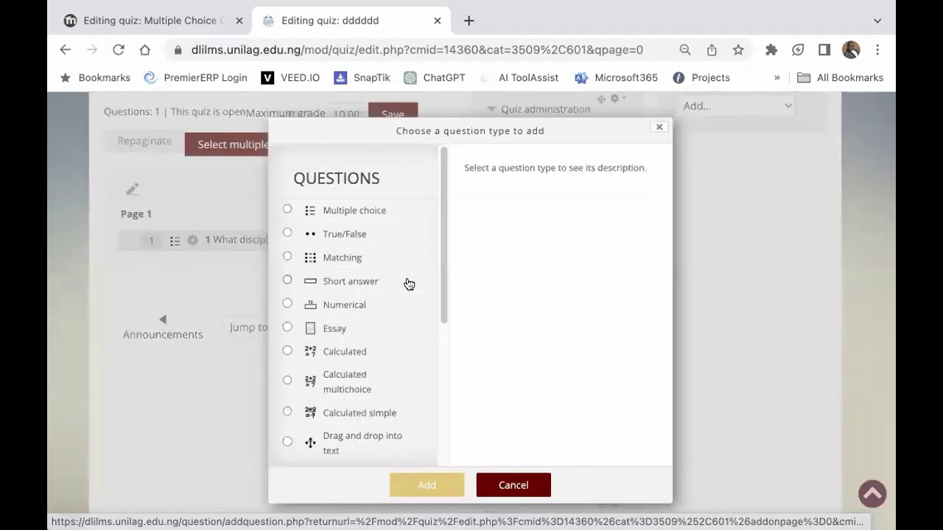
left_click(338, 234)
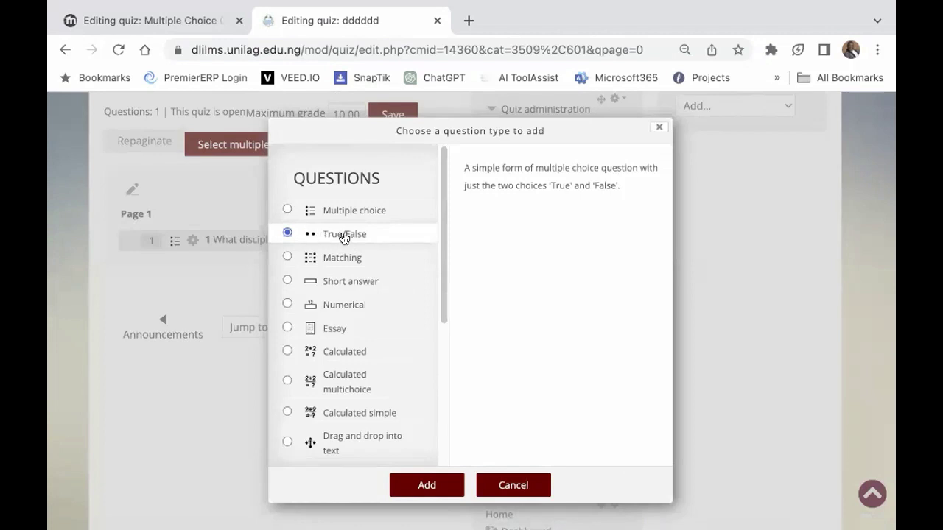
left_click(424, 486)
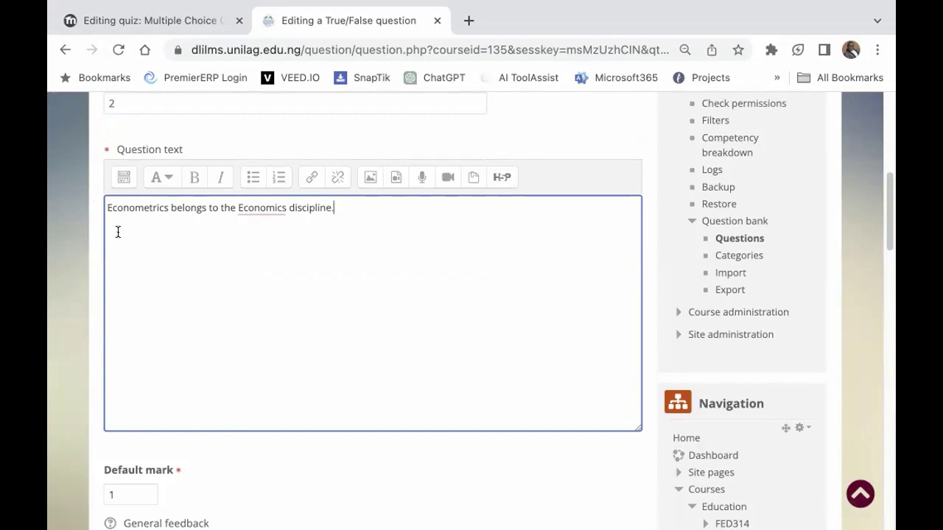
Step: Accept the spelling suggestion to lowercase 'economics' in the question text
mouse_move(256, 212)
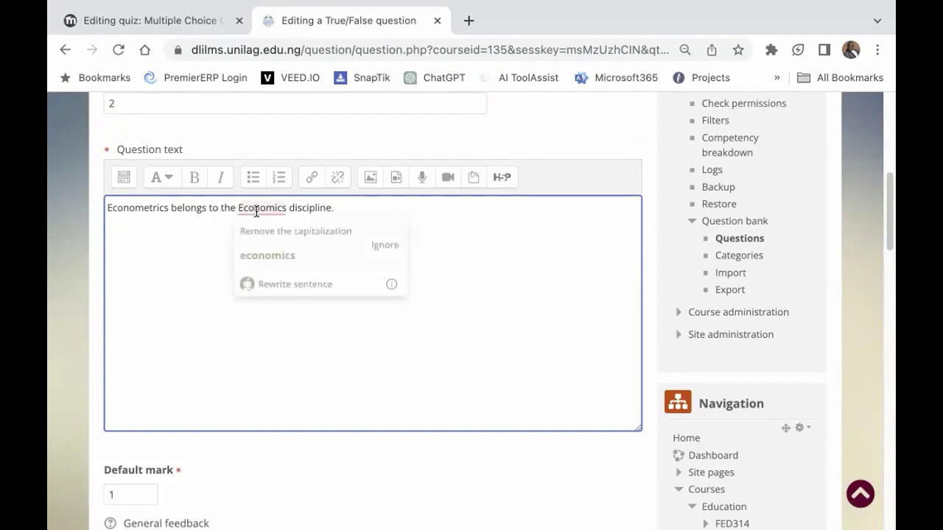
left_click(267, 254)
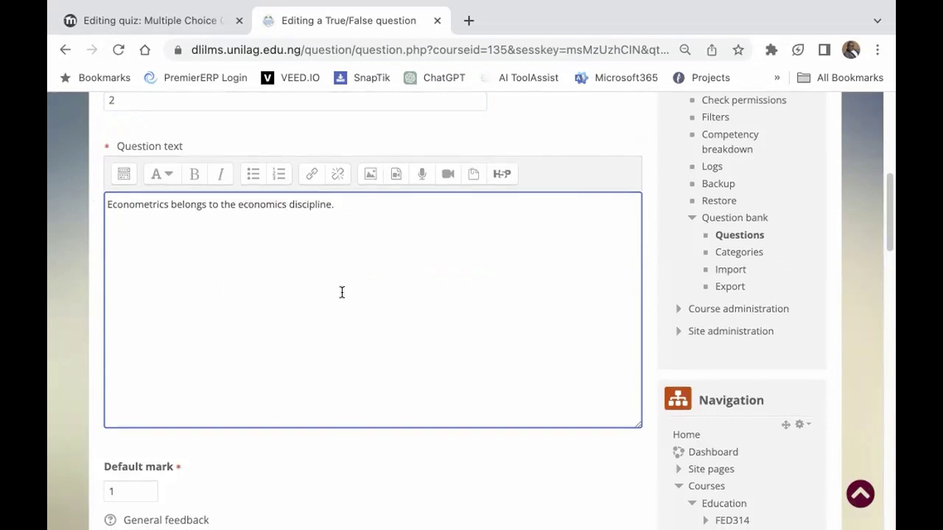
scroll(339, 294, "down", 3)
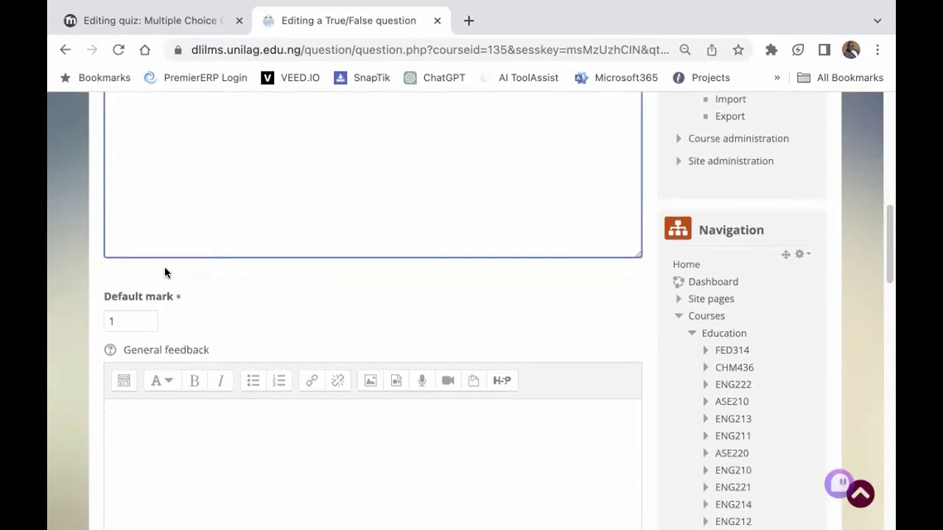
scroll(259, 293, "down", 2)
scroll(264, 294, "down", 4)
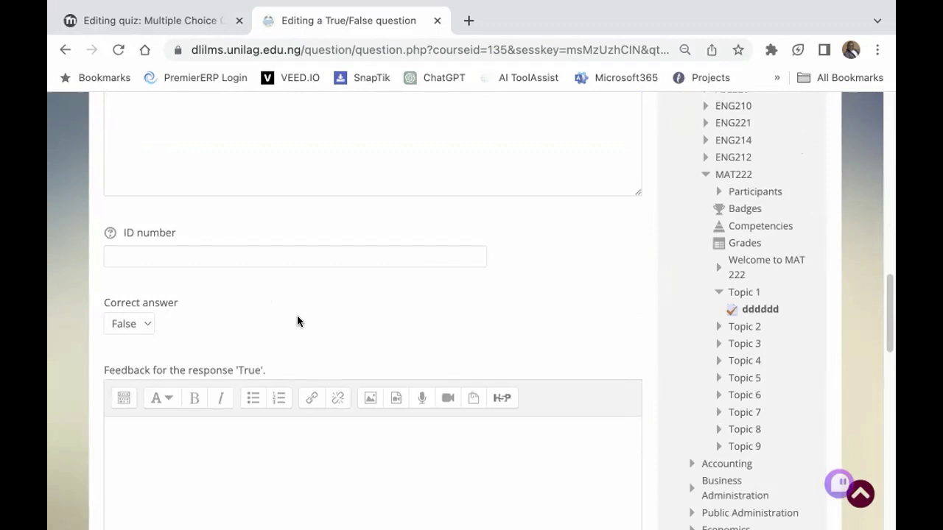
Step: Set the True/False question's correct answer to True
scroll(297, 321, "up", 5)
scroll(297, 315, "up", 4)
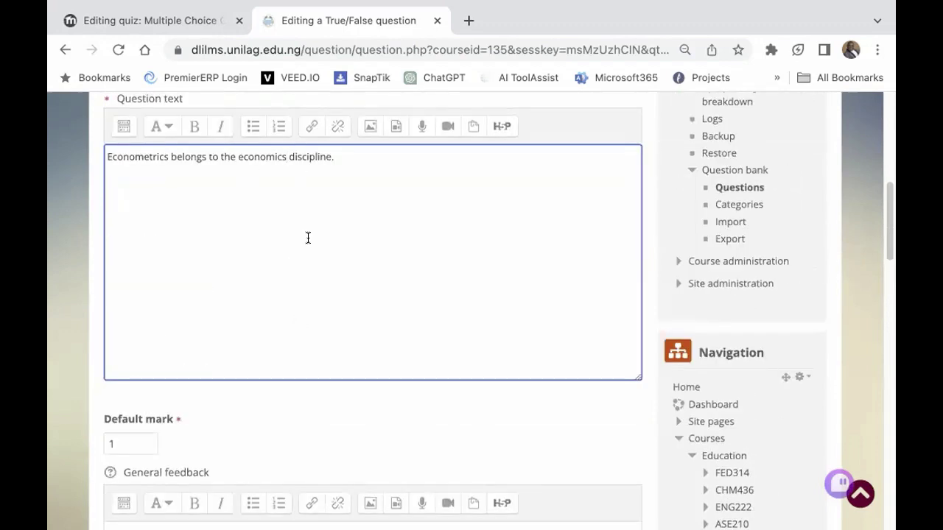
scroll(303, 258, "down", 7)
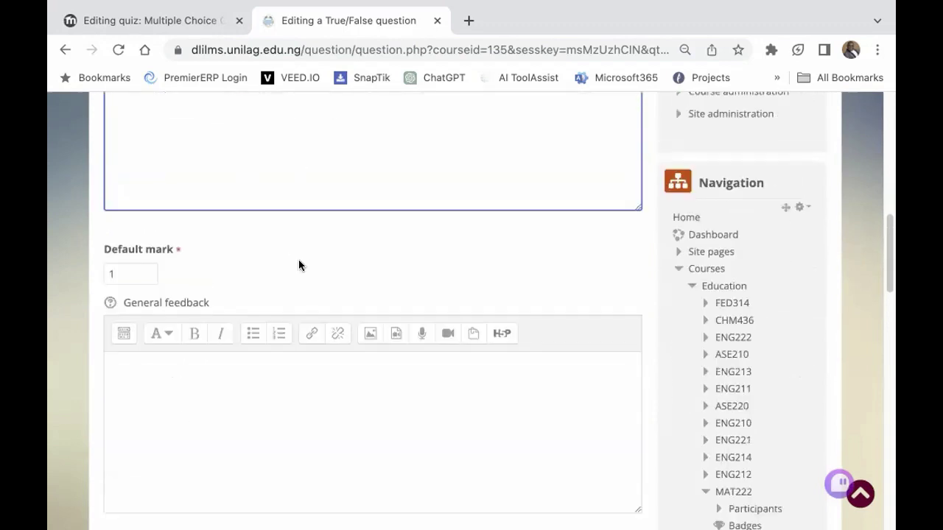
scroll(265, 272, "down", 1)
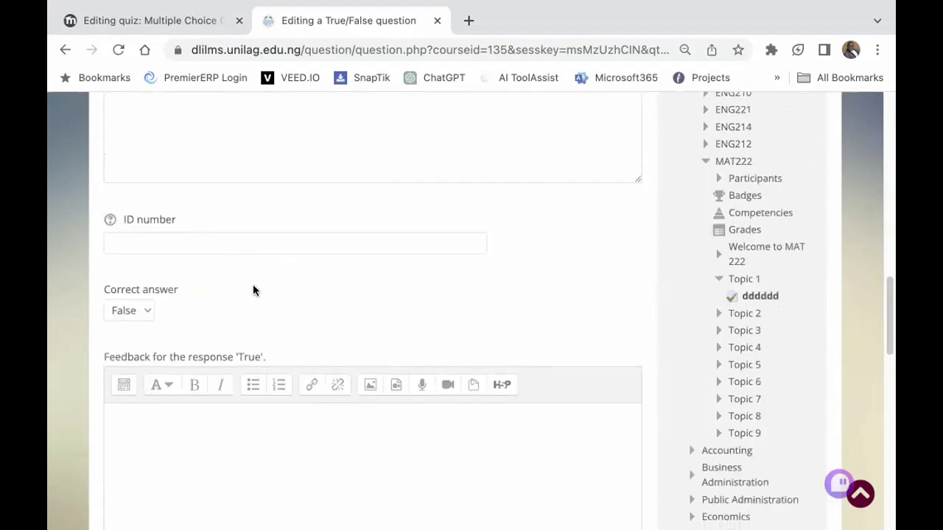
left_click(147, 311)
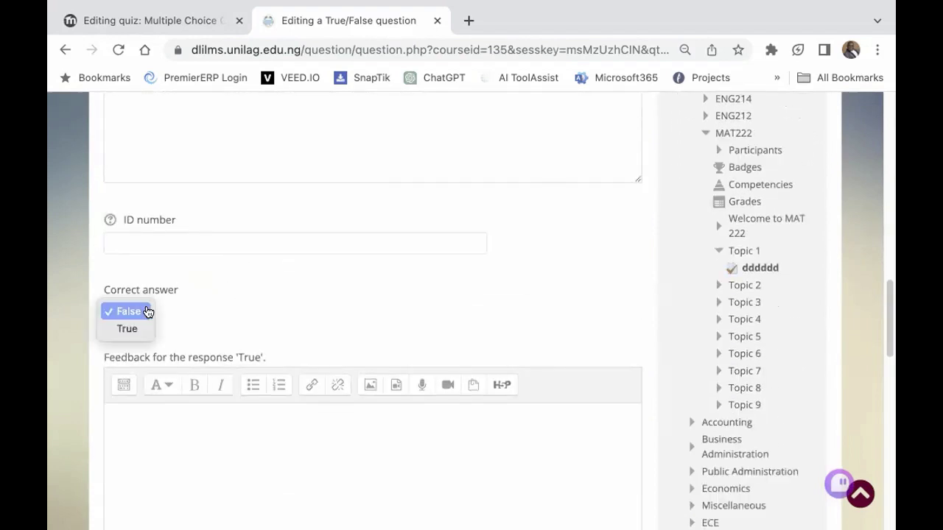
left_click(127, 329)
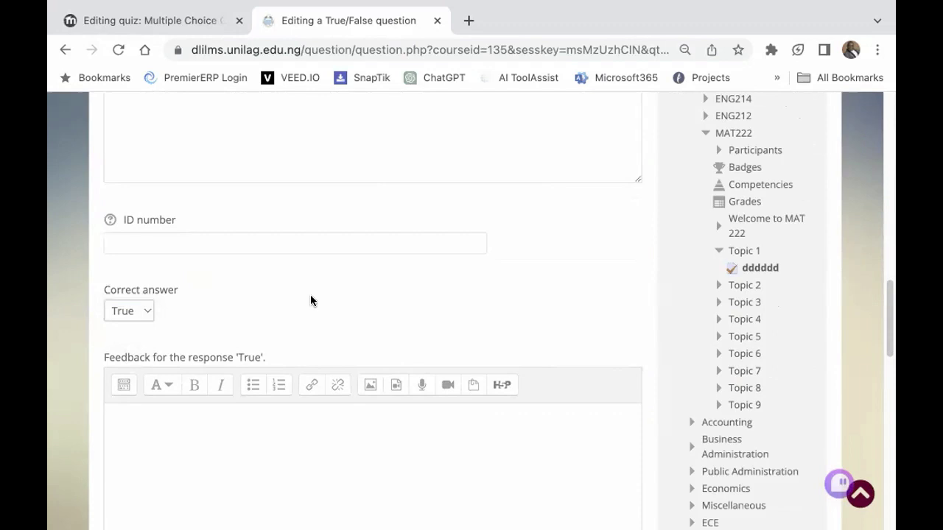
scroll(310, 301, "down", 5)
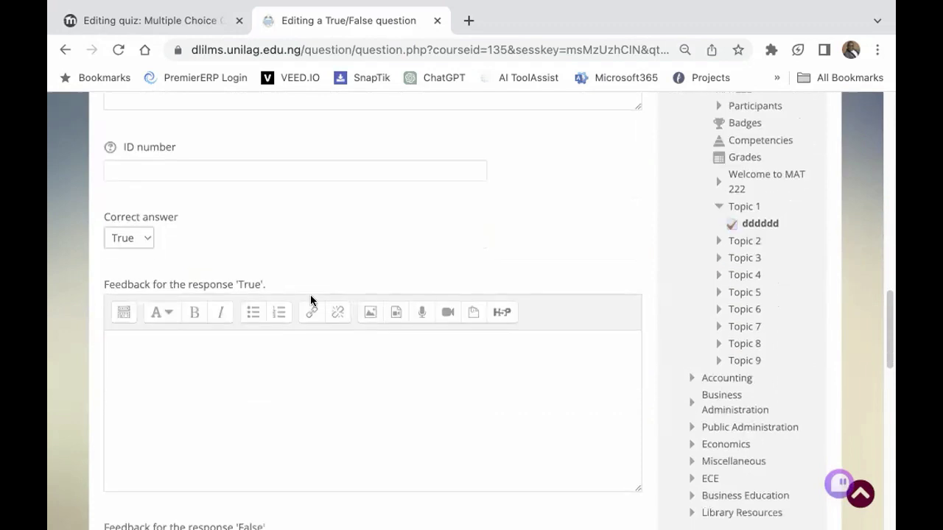
scroll(312, 300, "down", 7)
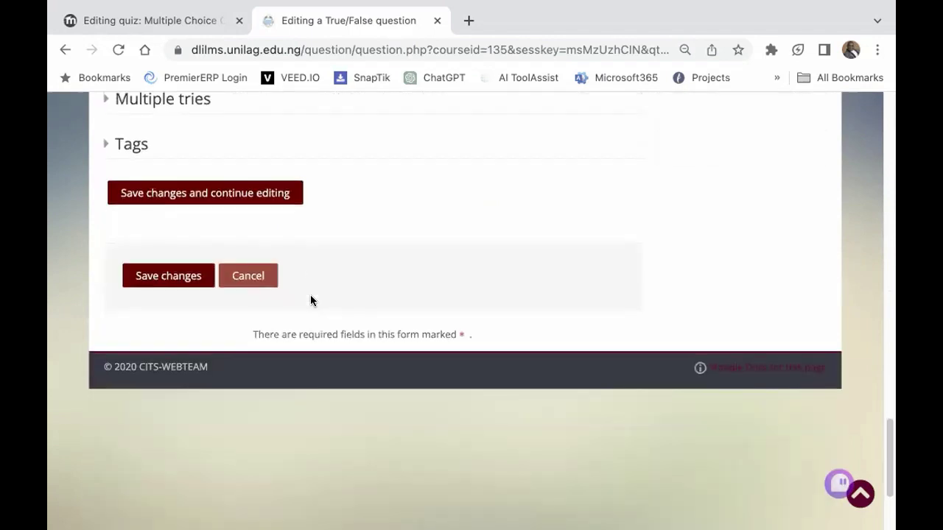
Step: Save the True/False question and set the quiz maximum grade to 2.00
left_click(157, 271)
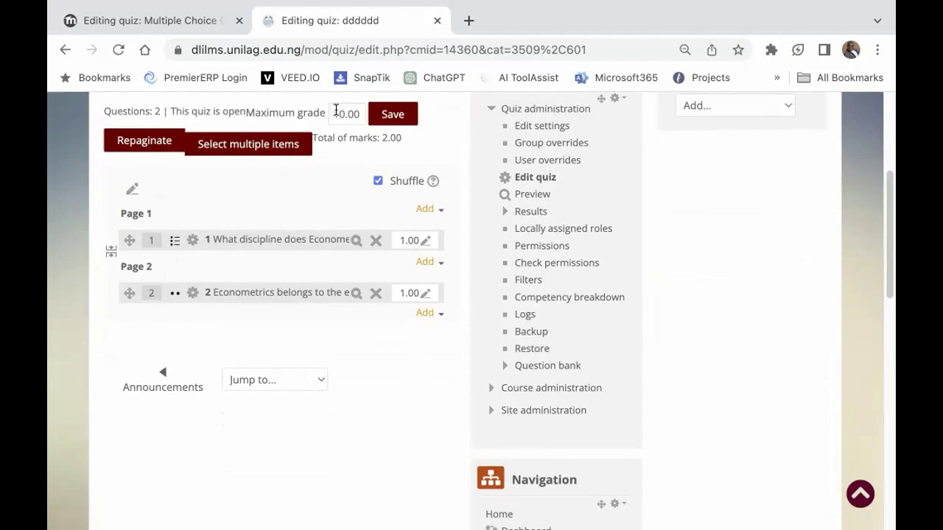
key("BackSpace")
key("BackSpace")
type("2")
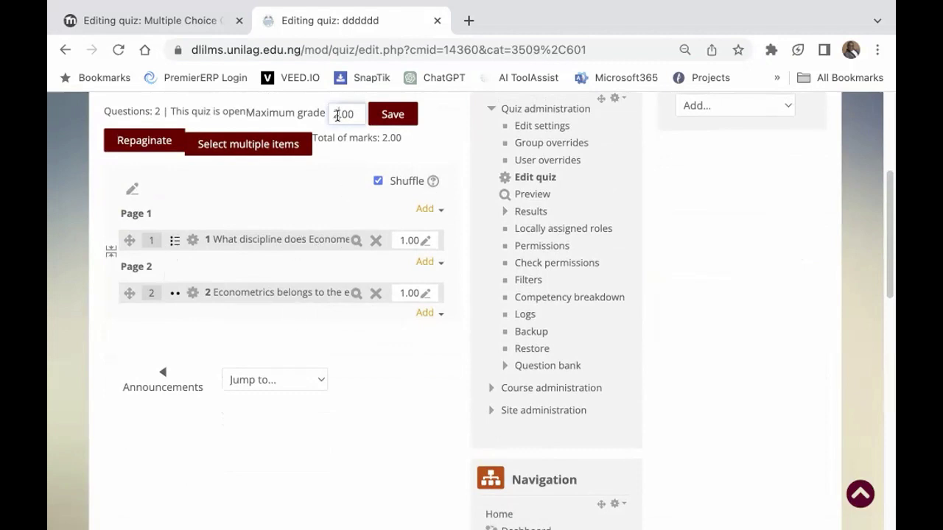
left_click(392, 114)
Step: Return to the Linear Algebra course page
scroll(418, 300, "down", 2)
scroll(418, 300, "up", 2)
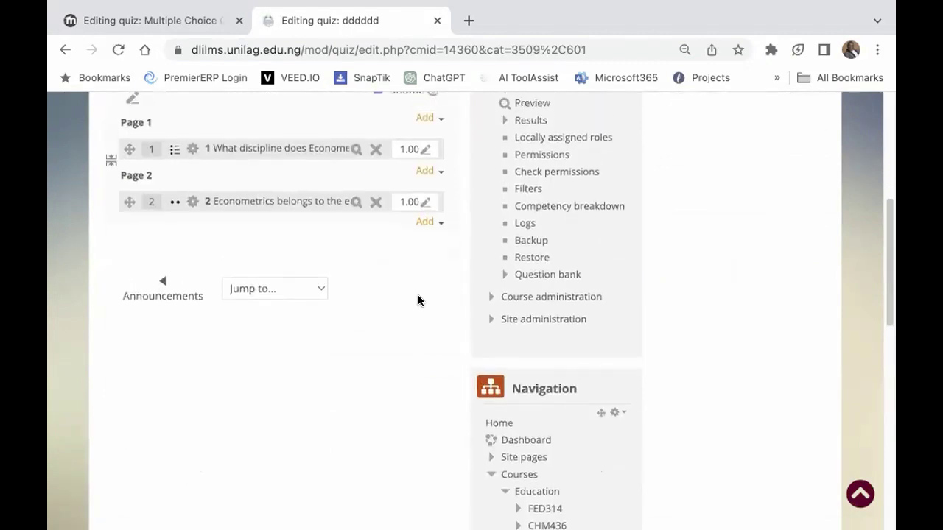
scroll(417, 301, "up", 2)
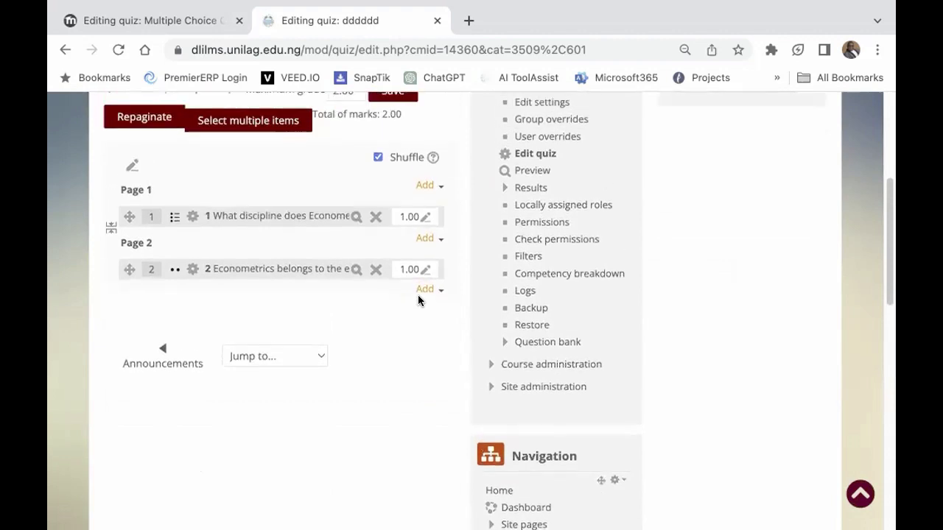
scroll(418, 300, "up", 1)
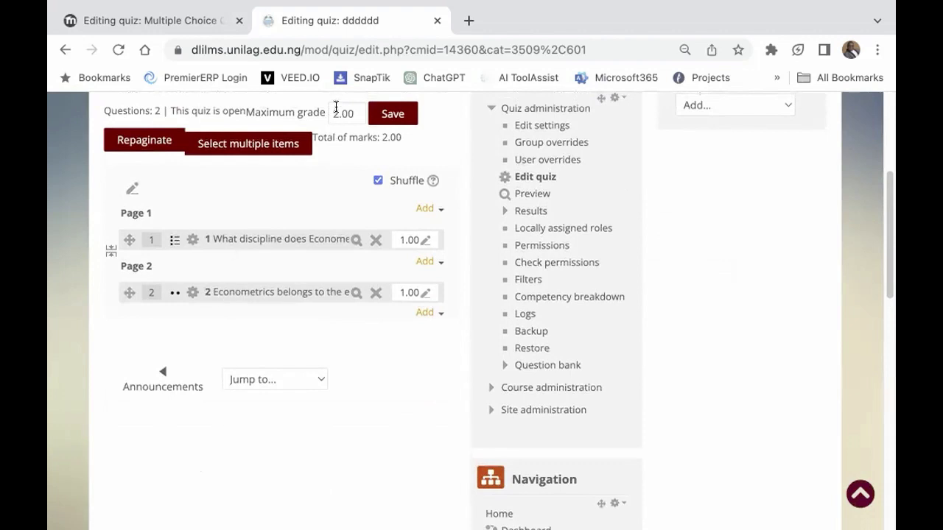
key("alt+Left")
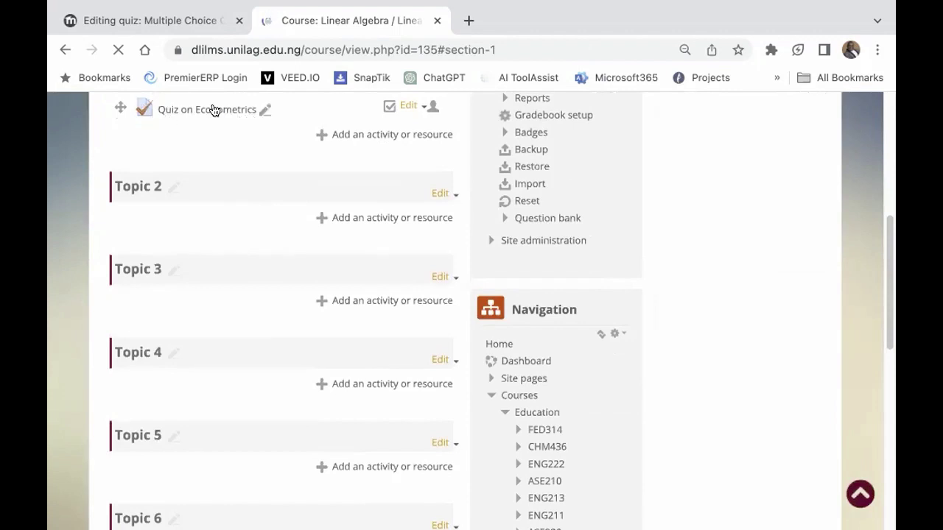
Step: Open the Quiz on Econometrics and start a preview attempt
left_click(212, 109)
scroll(364, 343, "down", 1)
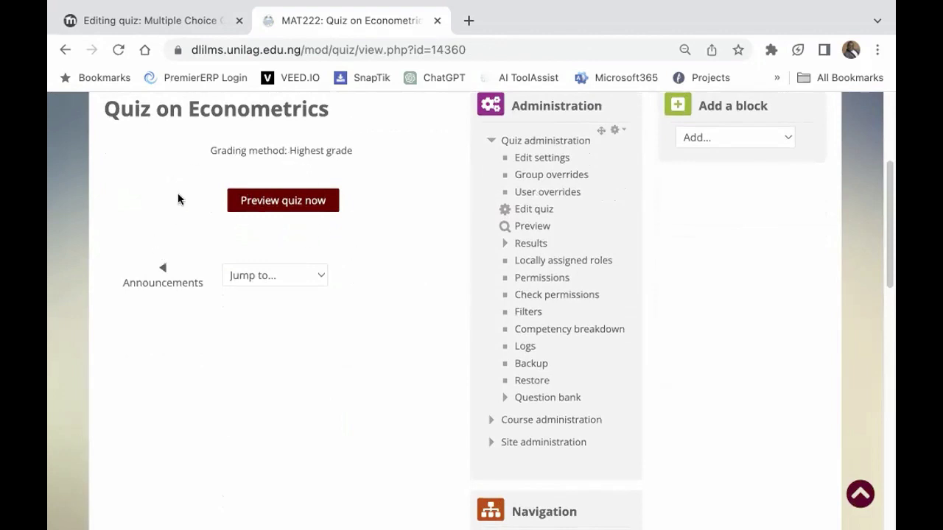
left_click(273, 204)
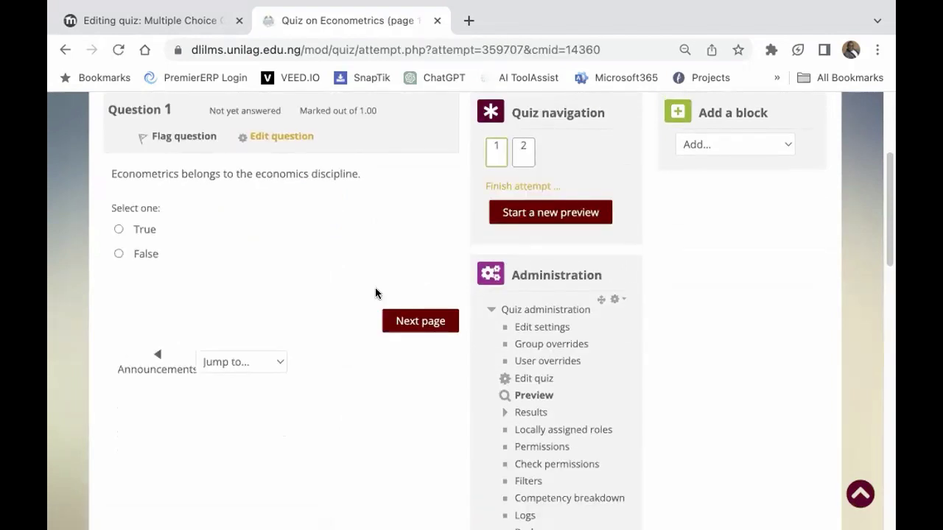
Step: Answer True to Question 1 and 'b. Economics' to Question 2 in the preview
left_click(496, 147)
left_click(412, 323)
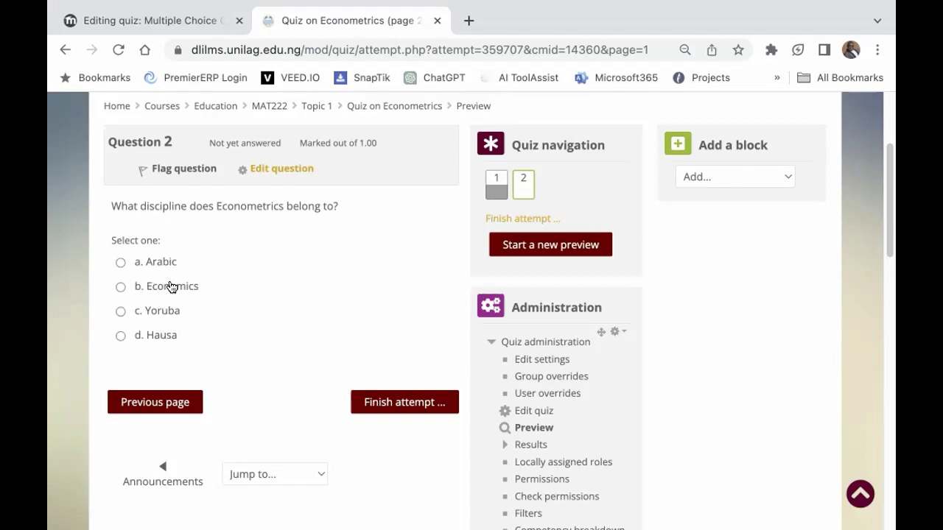
left_click(117, 287)
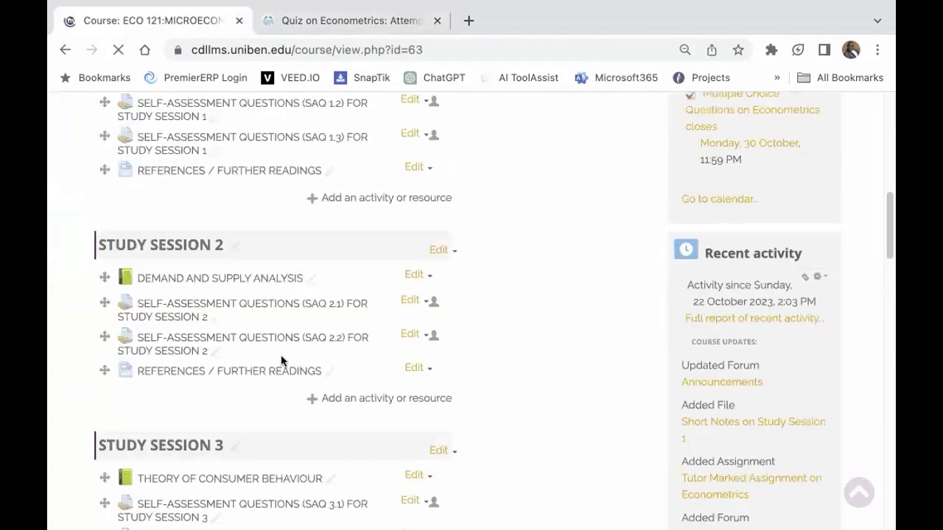
scroll(281, 359, "down", 12)
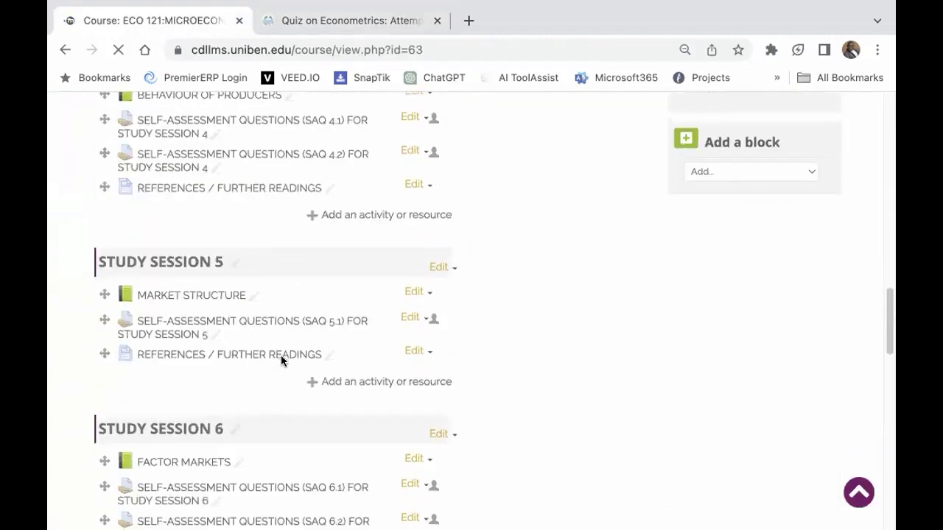
Step: Open the ECO 121 Activity report from Course administration > Reports
scroll(282, 359, "down", 7)
scroll(285, 355, "up", 14)
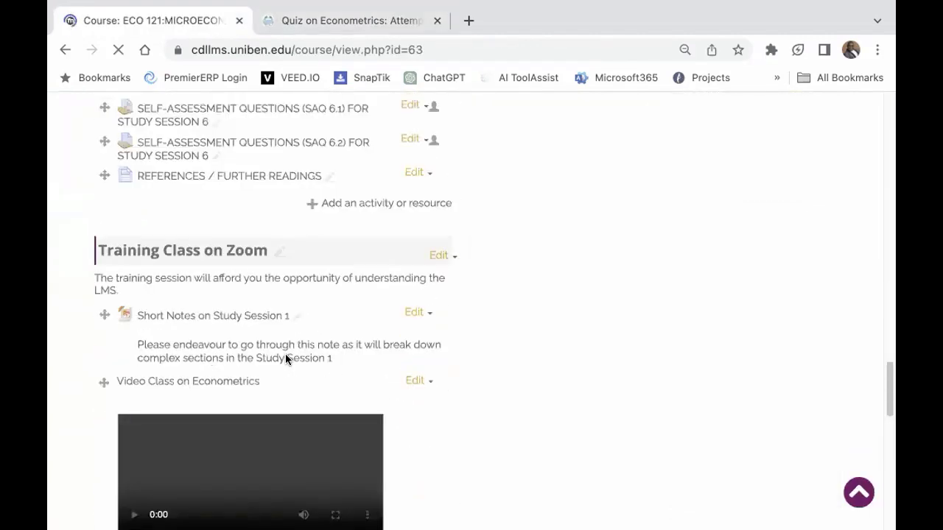
scroll(287, 361, "up", 12)
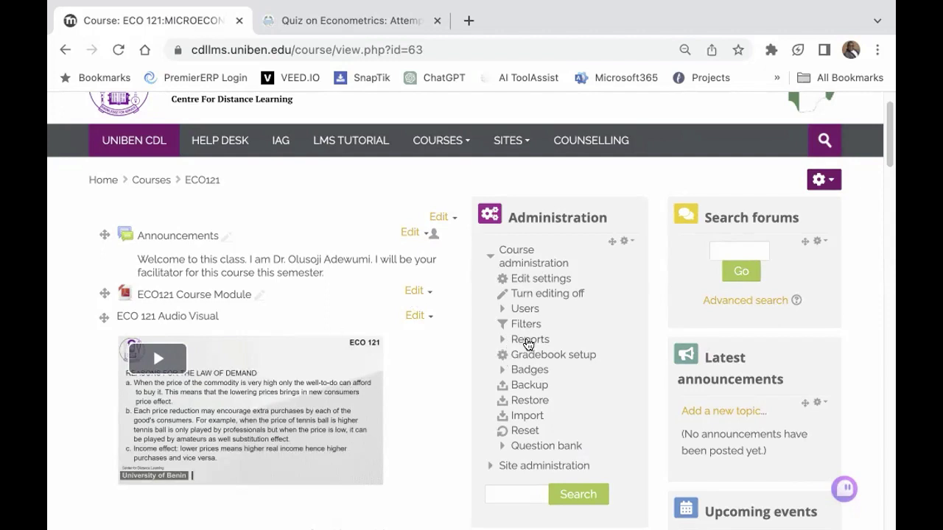
left_click(528, 340)
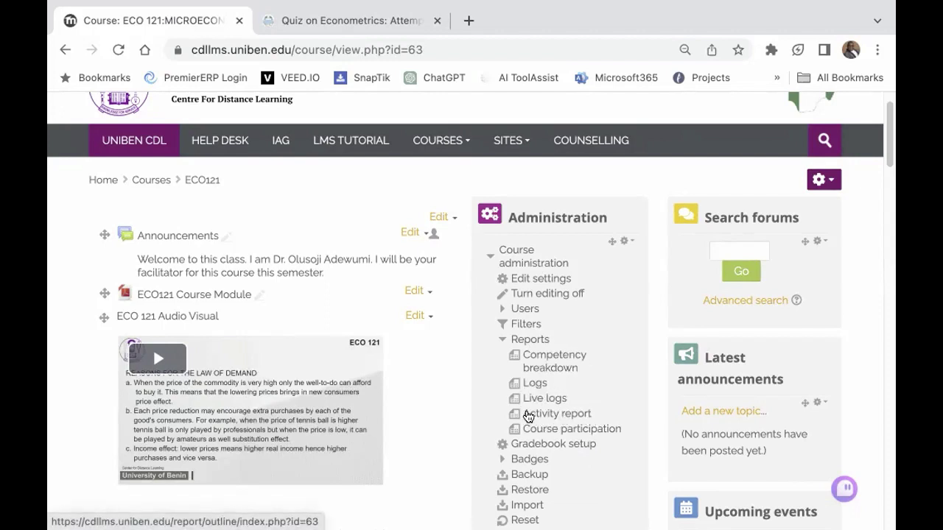
left_click(572, 416)
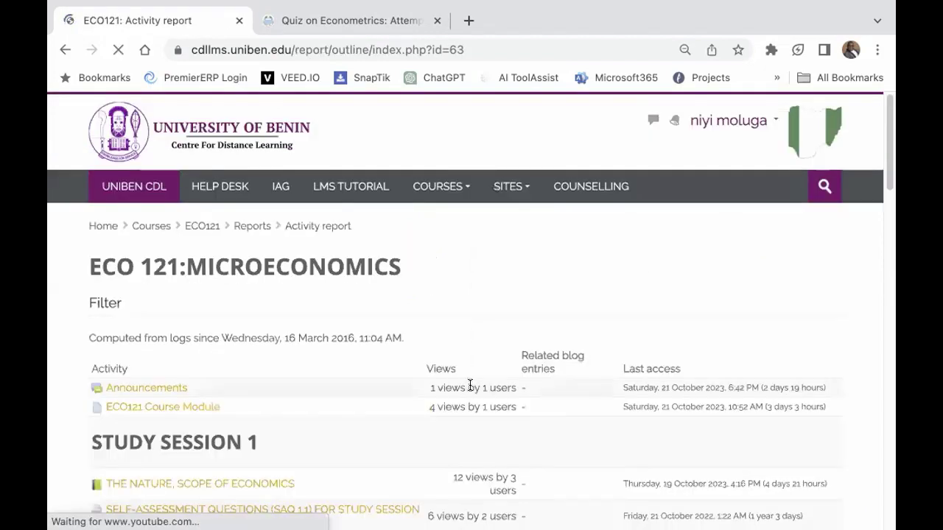
Step: Scroll through the Activity report to review each activity's view counts
scroll(471, 384, "down", 5)
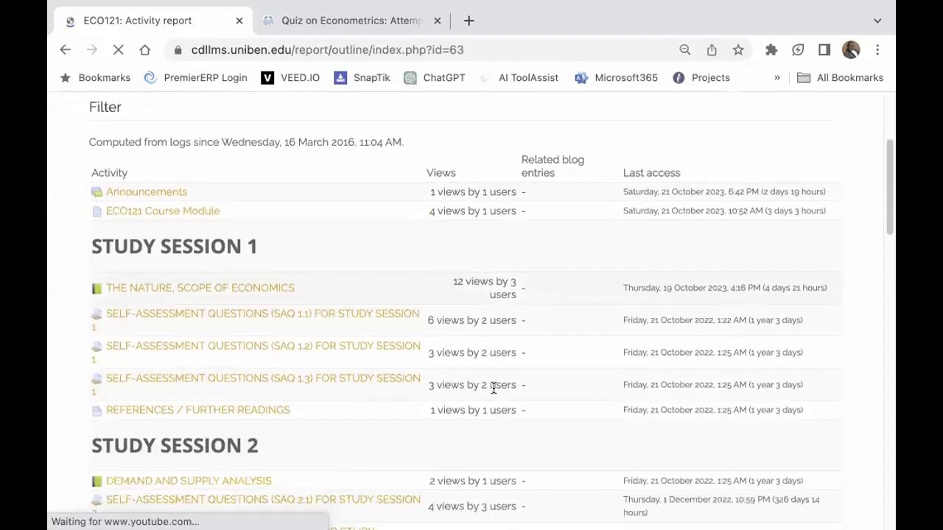
scroll(493, 389, "down", 3)
scroll(493, 389, "up", 3)
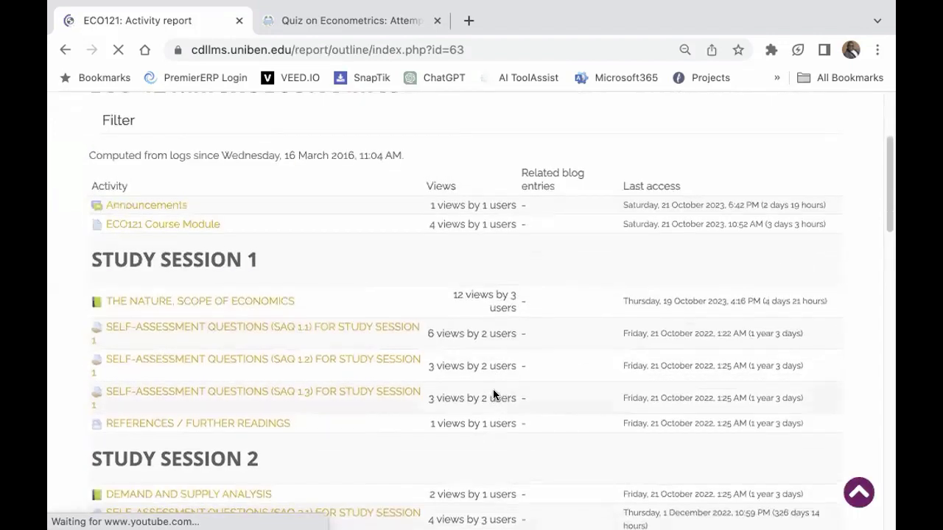
scroll(489, 388, "down", 1)
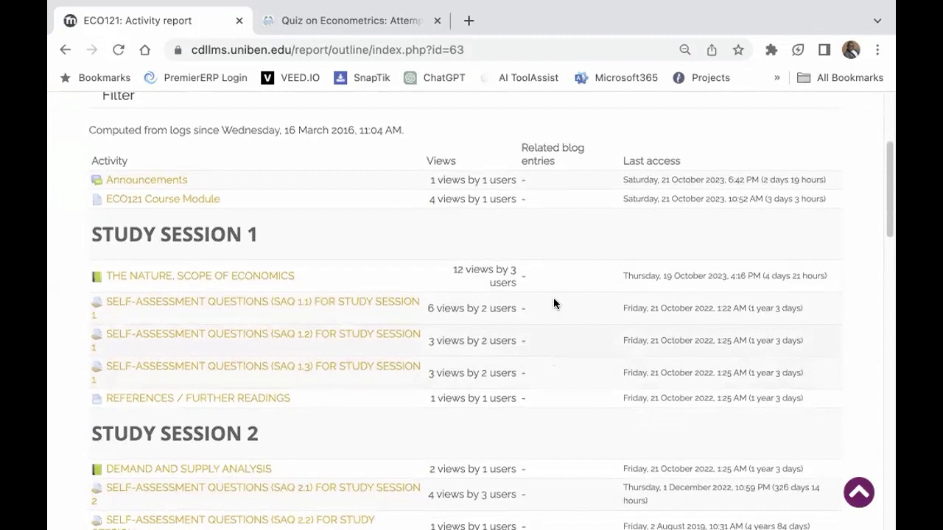
scroll(552, 292, "up", 5)
scroll(442, 302, "down", 2)
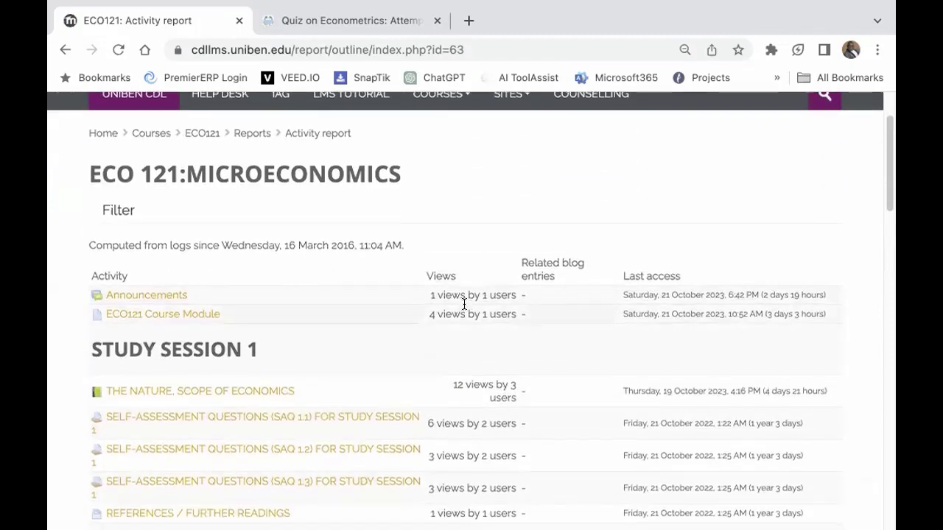
scroll(463, 303, "down", 6)
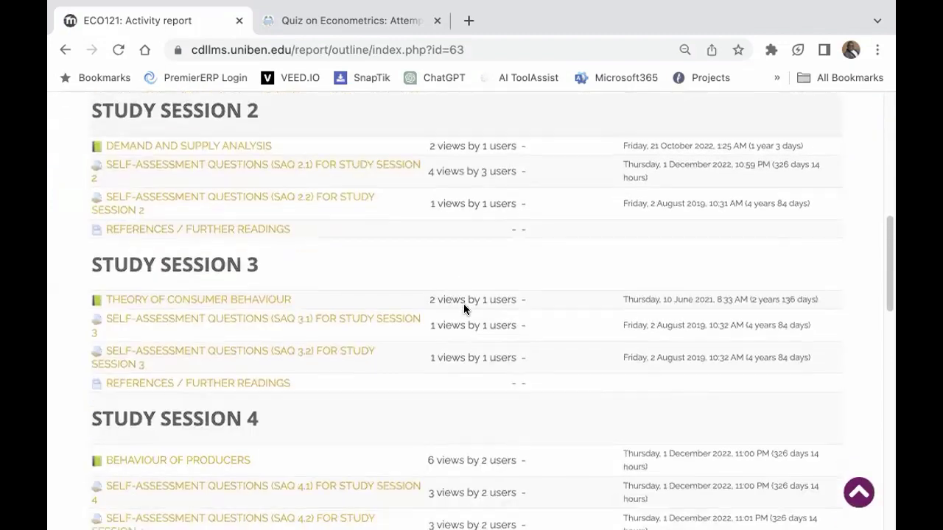
scroll(464, 304, "down", 2)
scroll(465, 310, "up", 6)
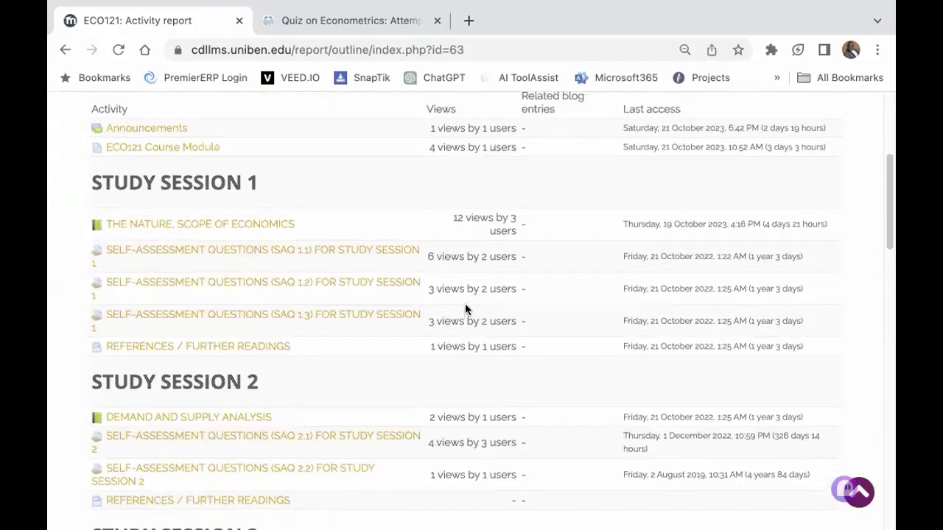
scroll(466, 309, "up", 3)
scroll(257, 318, "down", 1)
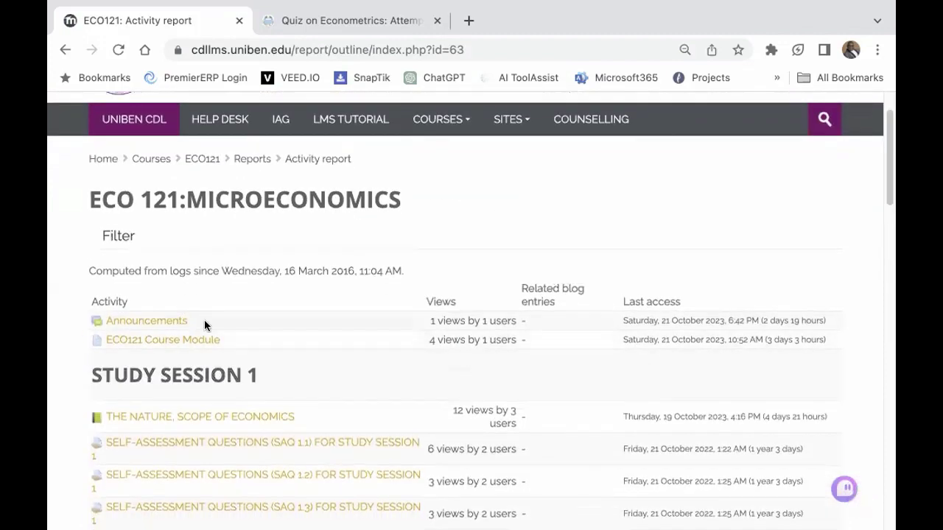
scroll(367, 359, "down", 2)
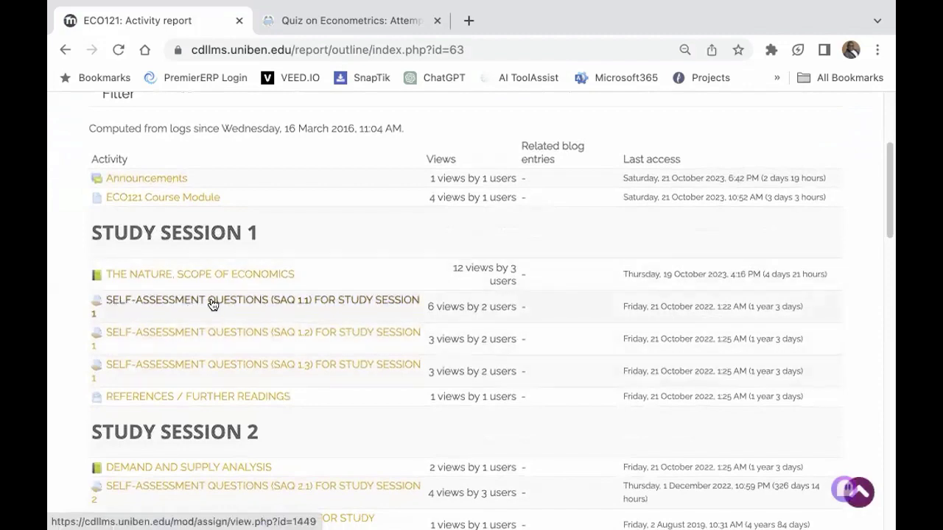
scroll(248, 352, "down", 3)
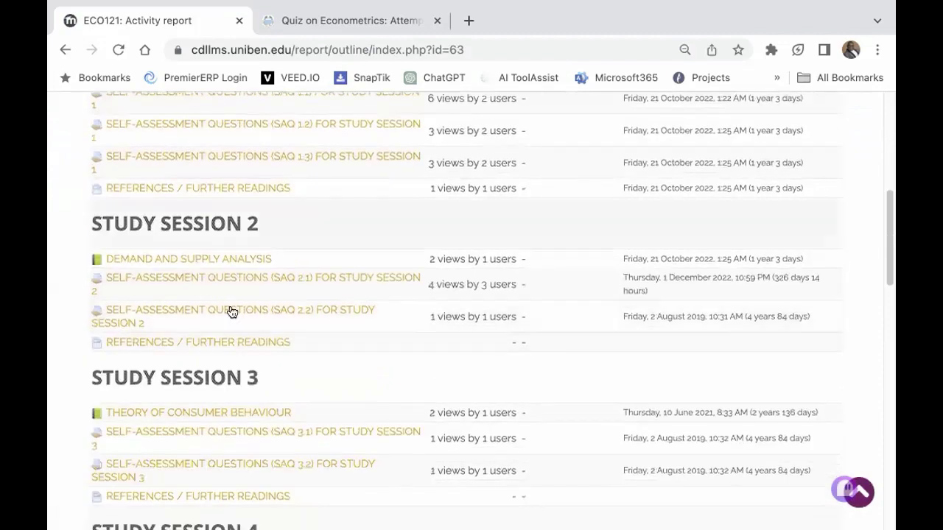
scroll(253, 303, "down", 8)
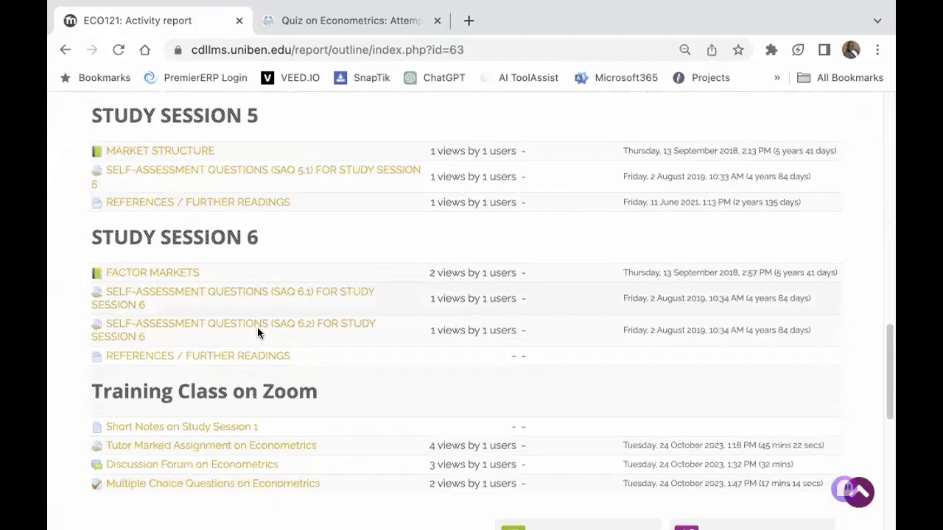
scroll(257, 327, "up", 2)
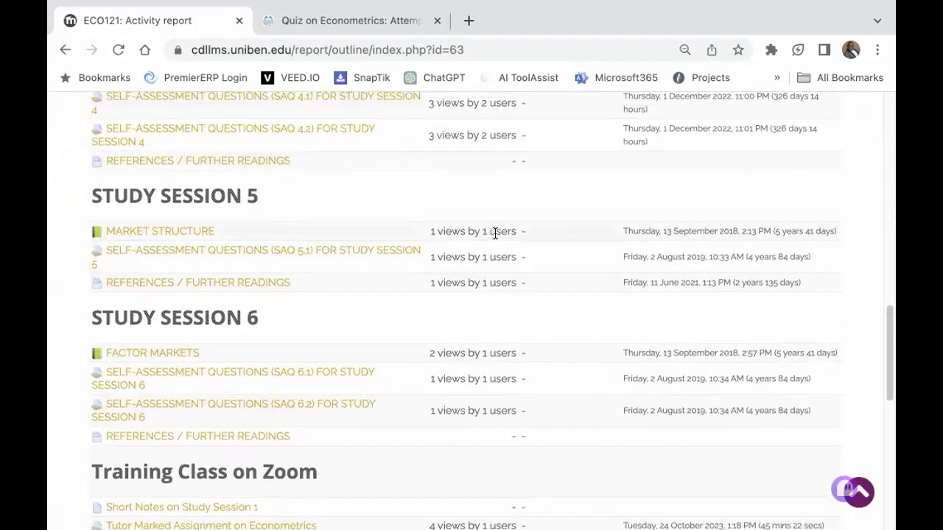
scroll(495, 233, "up", 1)
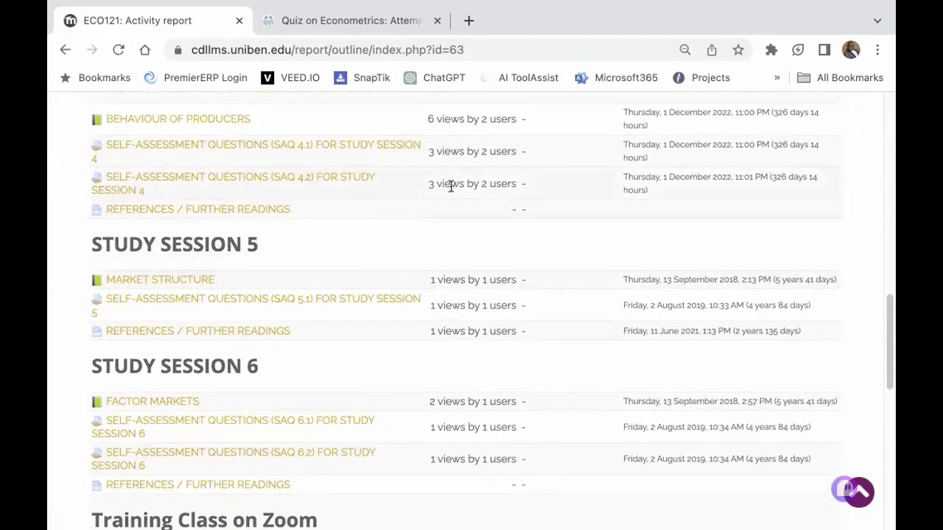
scroll(451, 186, "up", 4)
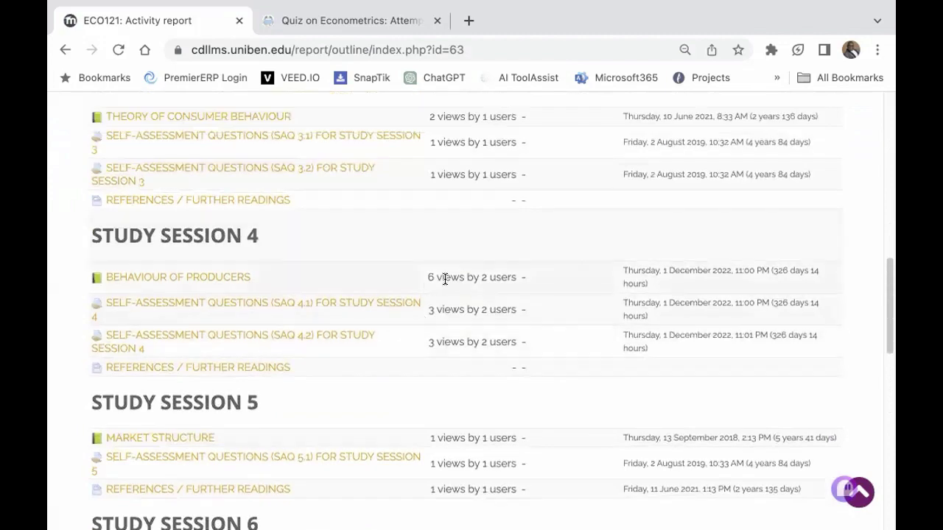
scroll(424, 317, "up", 1)
Step: Bring up Chrome's File menu to print the Activity report
scroll(398, 342, "down", 15)
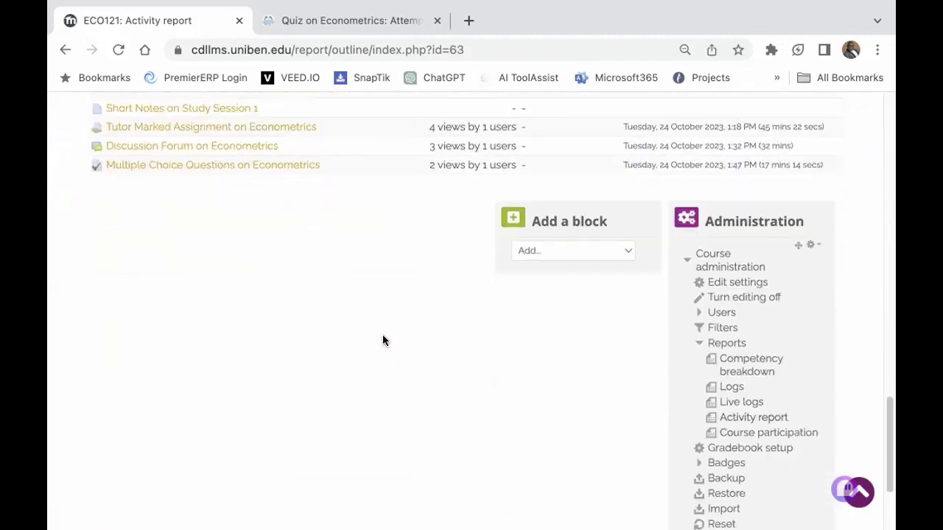
scroll(375, 340, "up", 3)
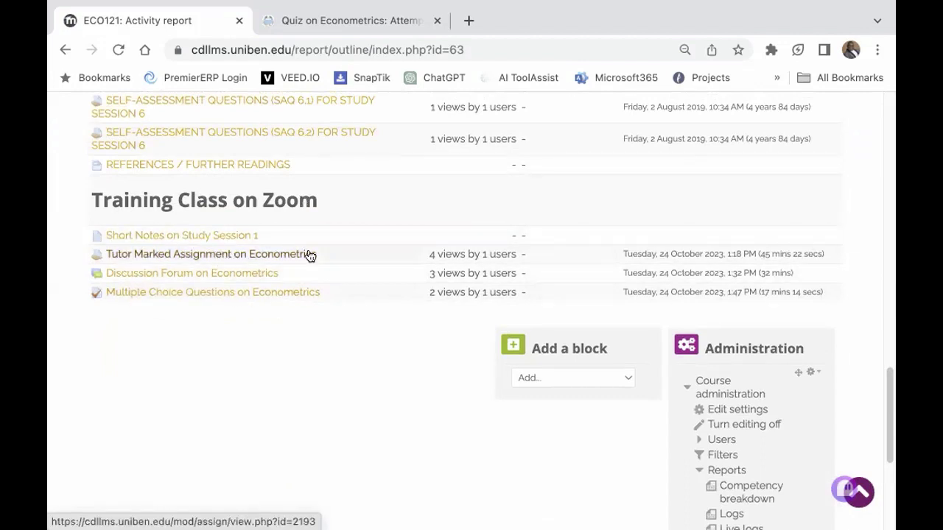
scroll(344, 269, "up", 10)
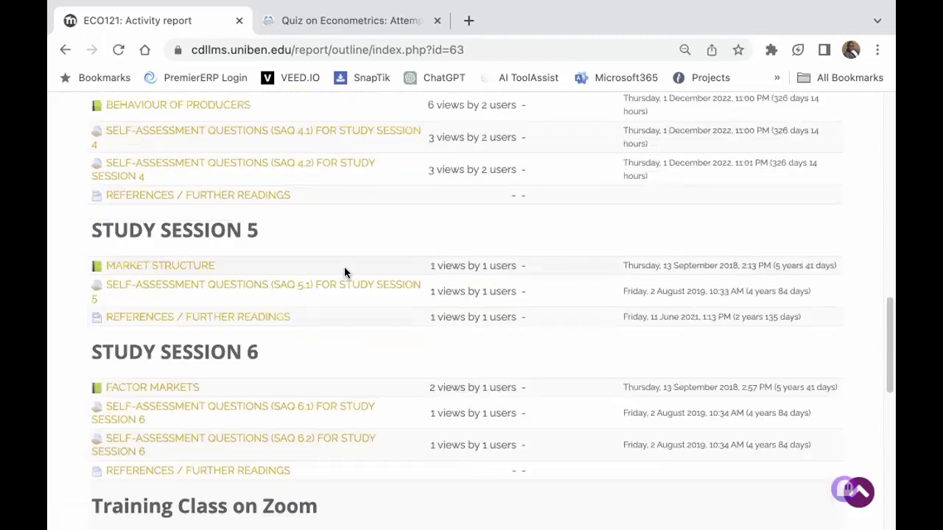
scroll(378, 274, "up", 10)
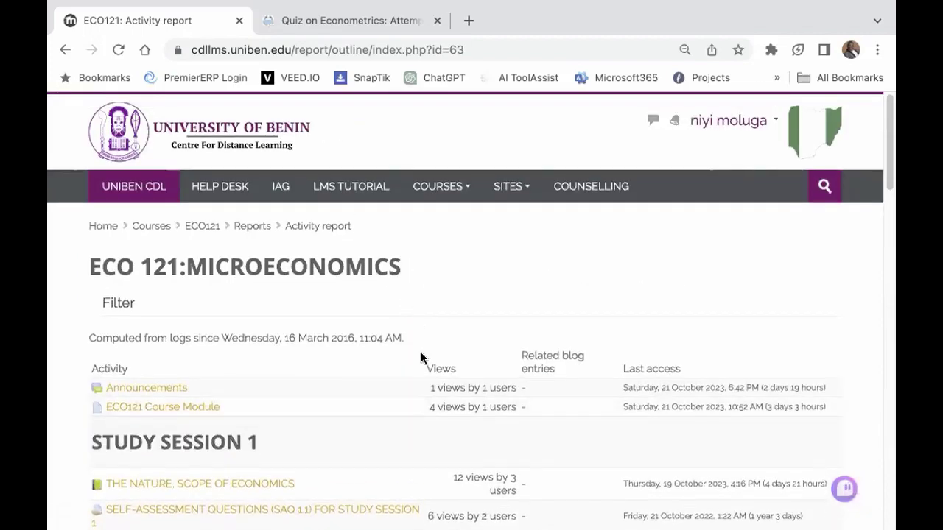
scroll(415, 351, "down", 2)
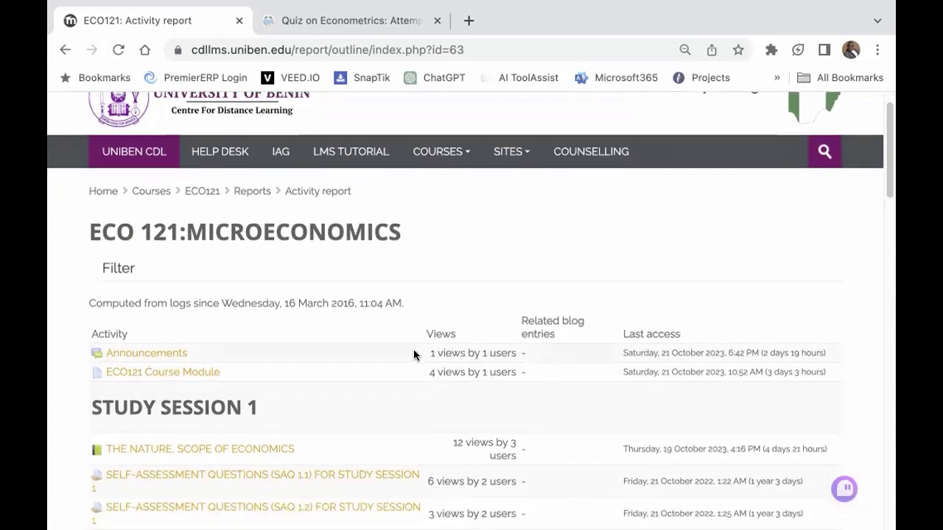
mouse_move(140, 33)
left_click(162, 9)
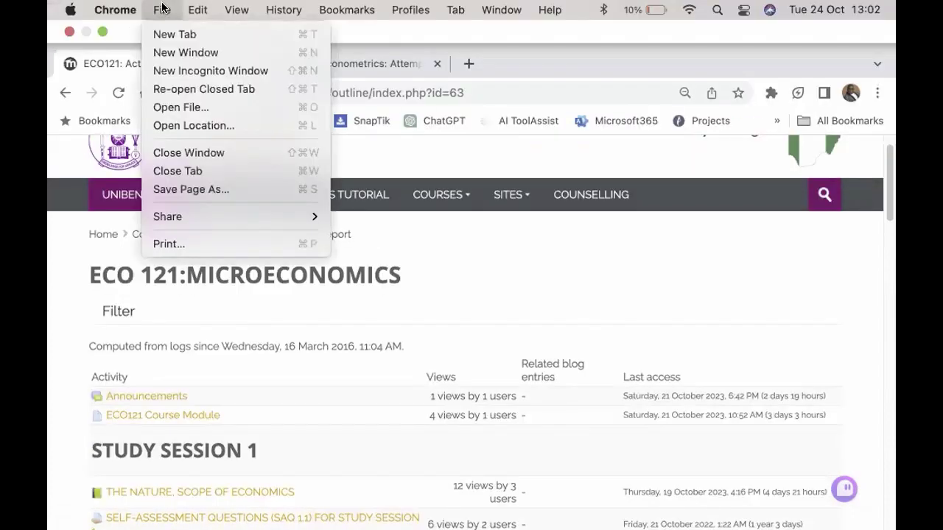